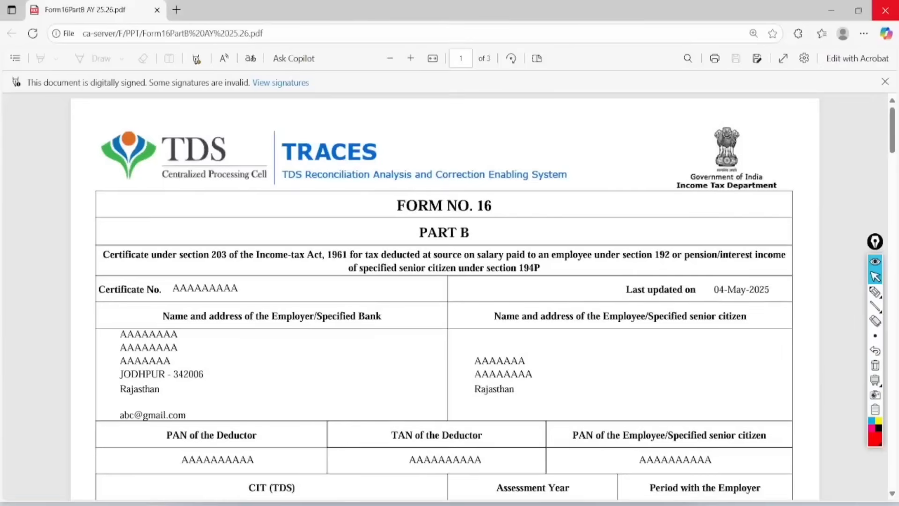
Circle the FORM NO. 16 heading with the red pen and handwrite an underlined "15 Sep." beside it.
{"action": "left_click", "coordinate": [876, 292]}
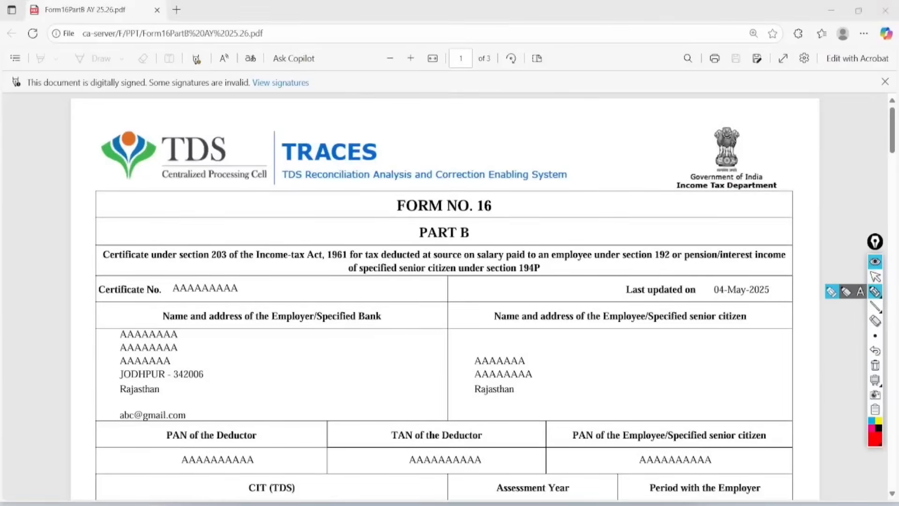
{"action": "mouse_move", "coordinate": [489, 174]}
{"action": "left_mouse_down"}
{"action": "mouse_move", "coordinate": [381, 192]}
{"action": "mouse_move", "coordinate": [487, 177]}
{"action": "left_mouse_up"}
{"action": "left_click_drag", "start_coordinate": [528, 102], "coordinate": [536, 143]}
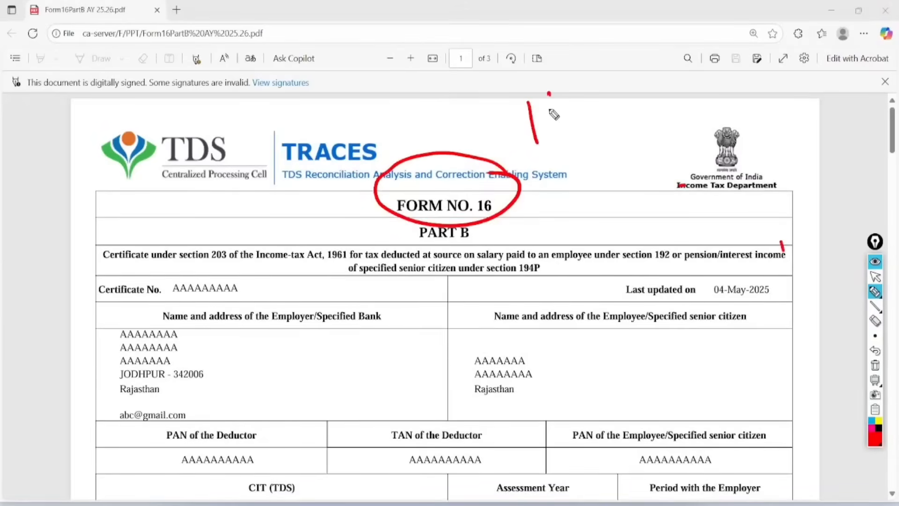
{"action": "left_click_drag", "start_coordinate": [556, 108], "coordinate": [546, 138]}
{"action": "mouse_move", "coordinate": [576, 78]}
{"action": "left_mouse_down"}
{"action": "mouse_move", "coordinate": [591, 90]}
{"action": "mouse_move", "coordinate": [620, 70]}
{"action": "mouse_move", "coordinate": [627, 79]}
{"action": "left_mouse_up"}
{"action": "left_click", "coordinate": [636, 52]}
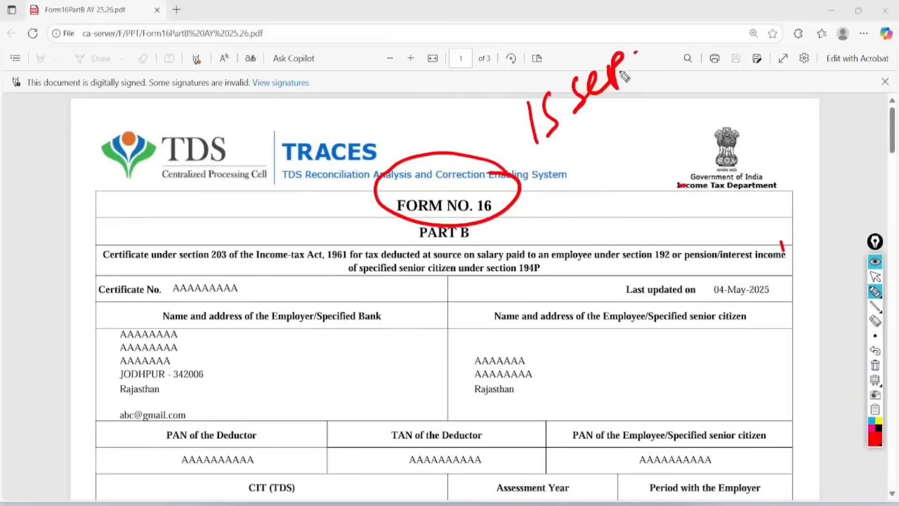
{"action": "mouse_move", "coordinate": [562, 136]}
{"action": "left_mouse_down"}
{"action": "mouse_move", "coordinate": [635, 85]}
{"action": "mouse_move", "coordinate": [624, 108]}
{"action": "left_mouse_up"}
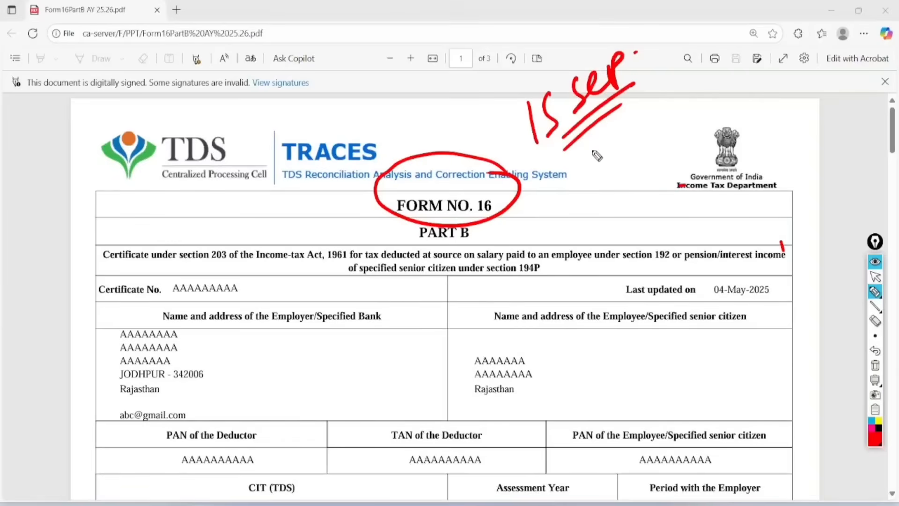
Handwrite the notes "3L > 1000" and "5L > 5000" below the date and underline both amounts.
{"action": "mouse_move", "coordinate": [589, 149]}
{"action": "left_mouse_down"}
{"action": "mouse_move", "coordinate": [607, 158]}
{"action": "mouse_move", "coordinate": [595, 174]}
{"action": "mouse_move", "coordinate": [625, 143]}
{"action": "mouse_move", "coordinate": [633, 147]}
{"action": "left_mouse_up"}
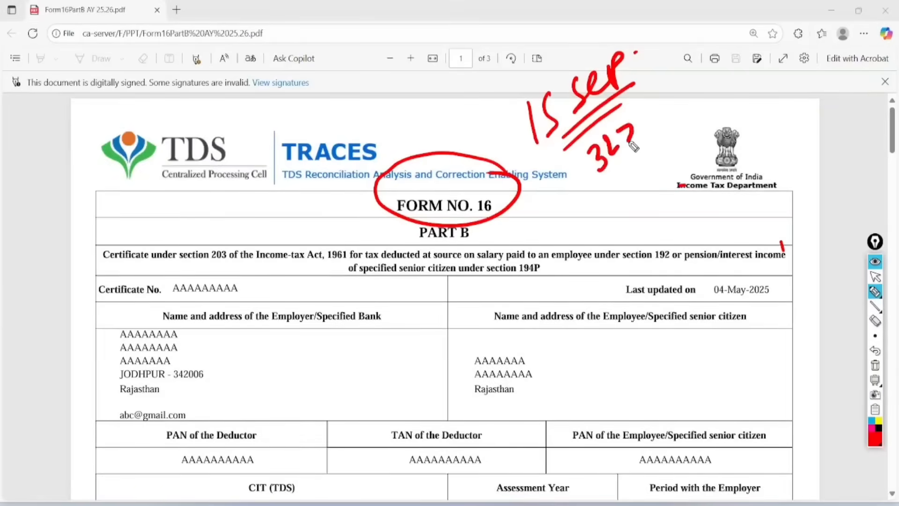
{"action": "mouse_move", "coordinate": [652, 104]}
{"action": "left_mouse_down"}
{"action": "mouse_move", "coordinate": [646, 126]}
{"action": "mouse_move", "coordinate": [687, 90]}
{"action": "left_mouse_up"}
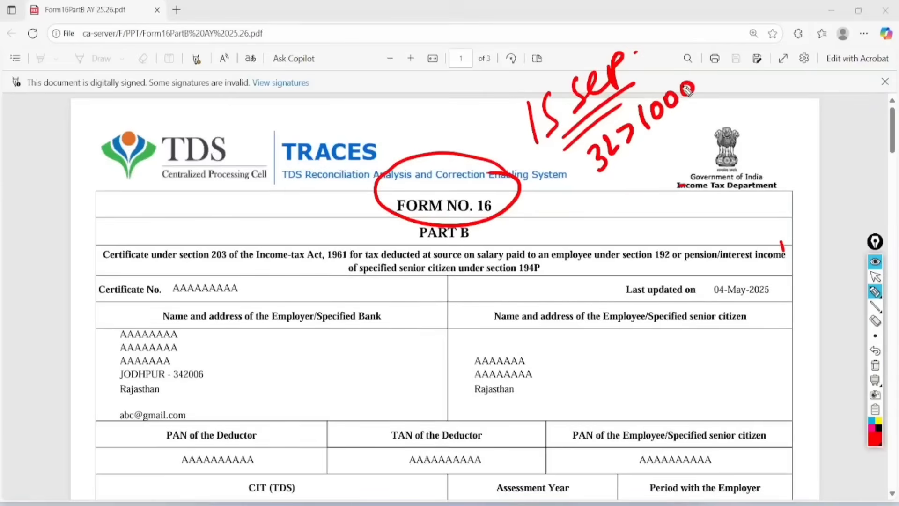
{"action": "mouse_move", "coordinate": [651, 129]}
{"action": "left_mouse_down"}
{"action": "mouse_move", "coordinate": [695, 98]}
{"action": "mouse_move", "coordinate": [701, 105]}
{"action": "left_mouse_up"}
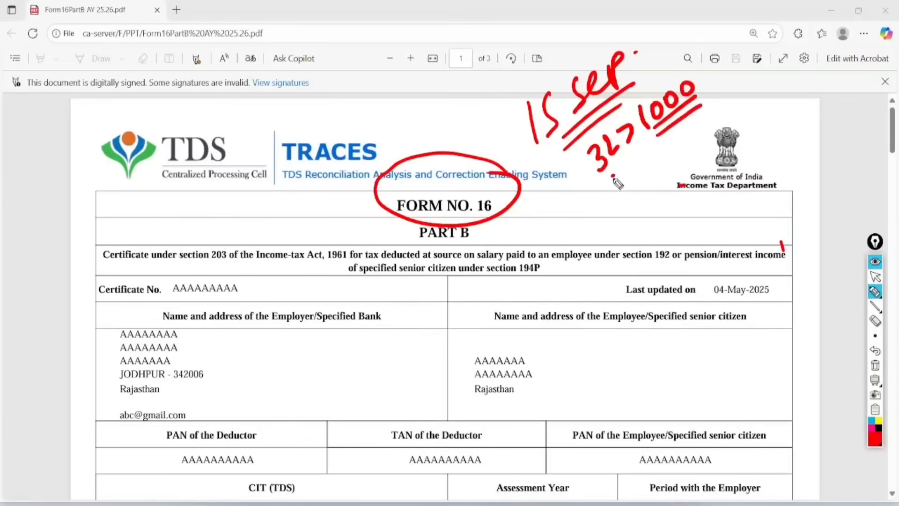
{"action": "mouse_move", "coordinate": [614, 177]}
{"action": "left_mouse_down"}
{"action": "mouse_move", "coordinate": [609, 205]}
{"action": "mouse_move", "coordinate": [636, 186]}
{"action": "mouse_move", "coordinate": [652, 157]}
{"action": "mouse_move", "coordinate": [643, 174]}
{"action": "left_mouse_up"}
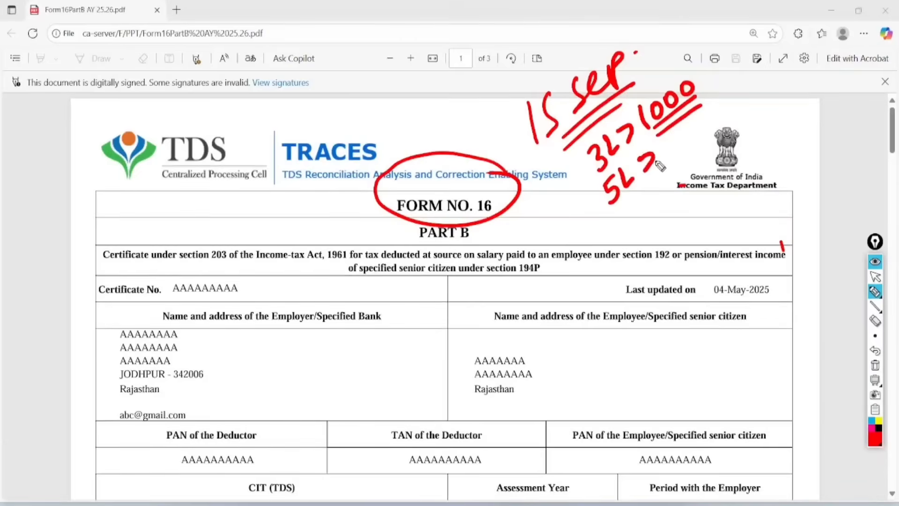
{"action": "mouse_move", "coordinate": [680, 137]}
{"action": "left_mouse_down"}
{"action": "mouse_move", "coordinate": [676, 155]}
{"action": "mouse_move", "coordinate": [714, 112]}
{"action": "left_mouse_up"}
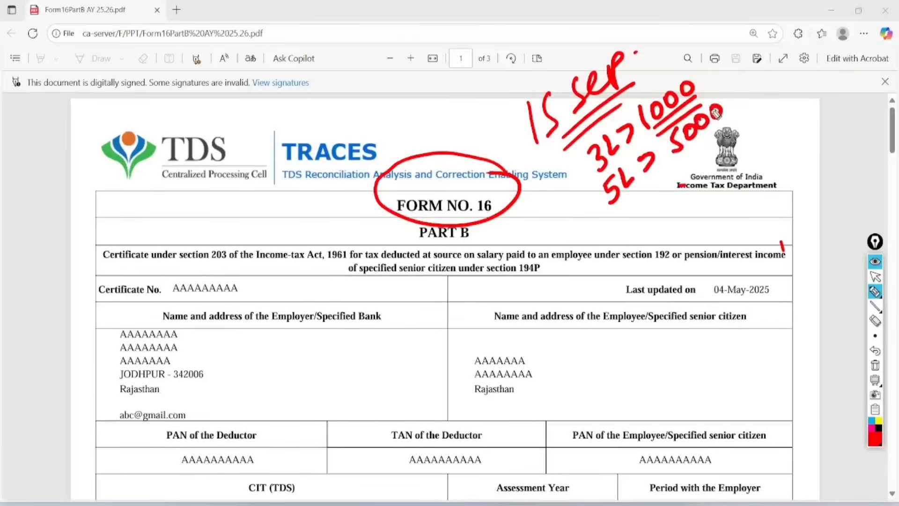
{"action": "mouse_move", "coordinate": [684, 152]}
{"action": "left_mouse_down"}
{"action": "mouse_move", "coordinate": [729, 125]}
{"action": "mouse_move", "coordinate": [731, 133]}
{"action": "left_mouse_up"}
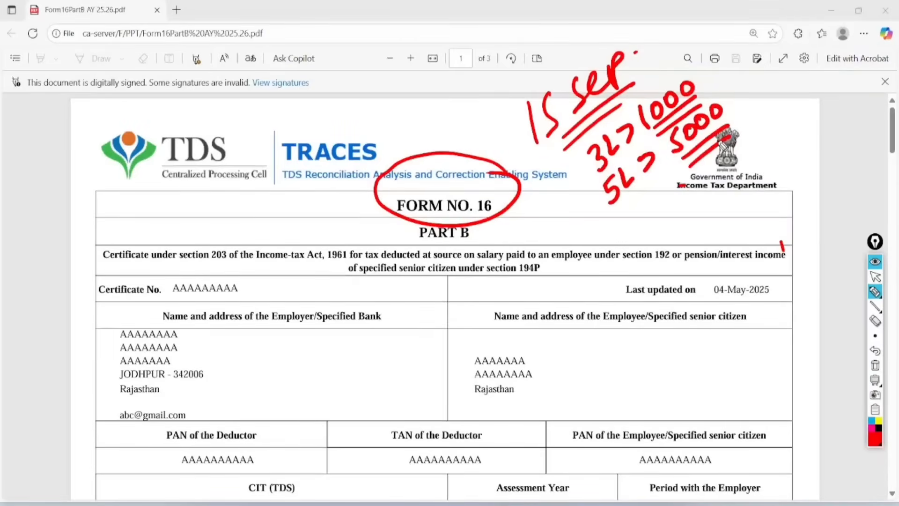
Circle the PART B heading and the name and address details of the employer and the employee.
{"action": "mouse_move", "coordinate": [465, 225]}
{"action": "left_mouse_down"}
{"action": "mouse_move", "coordinate": [449, 255]}
{"action": "mouse_move", "coordinate": [460, 220]}
{"action": "left_mouse_up"}
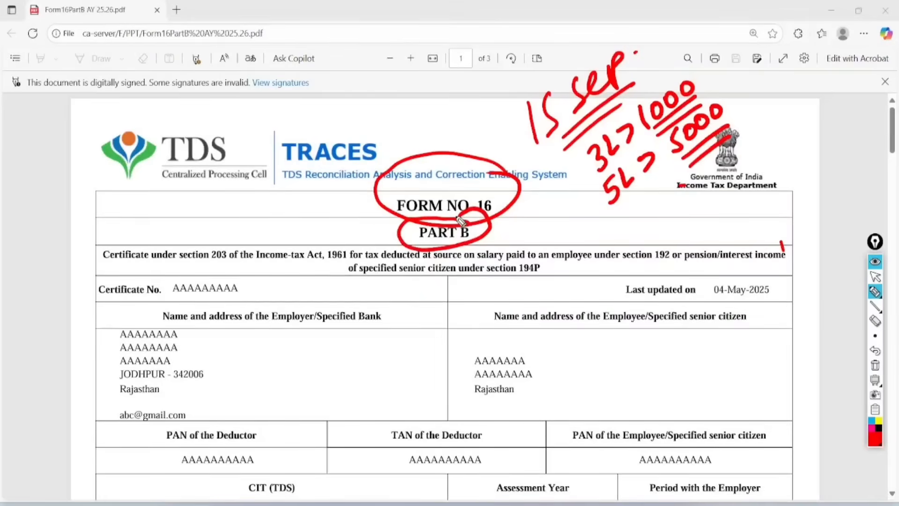
{"action": "mouse_move", "coordinate": [187, 280]}
{"action": "left_mouse_down"}
{"action": "mouse_move", "coordinate": [180, 283]}
{"action": "mouse_move", "coordinate": [215, 369]}
{"action": "mouse_move", "coordinate": [165, 438]}
{"action": "mouse_move", "coordinate": [96, 405]}
{"action": "left_mouse_up"}
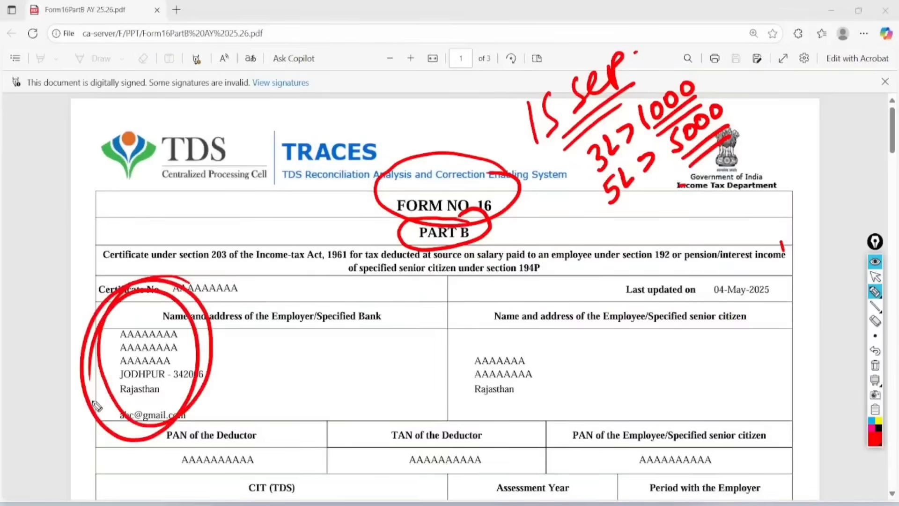
{"action": "mouse_move", "coordinate": [515, 282]}
{"action": "left_mouse_down"}
{"action": "mouse_move", "coordinate": [476, 284]}
{"action": "mouse_move", "coordinate": [480, 311]}
{"action": "left_mouse_up"}
Clear the ink annotations and circle the From and To dates of the employment period and the assessment year.
{"action": "left_click", "coordinate": [875, 277]}
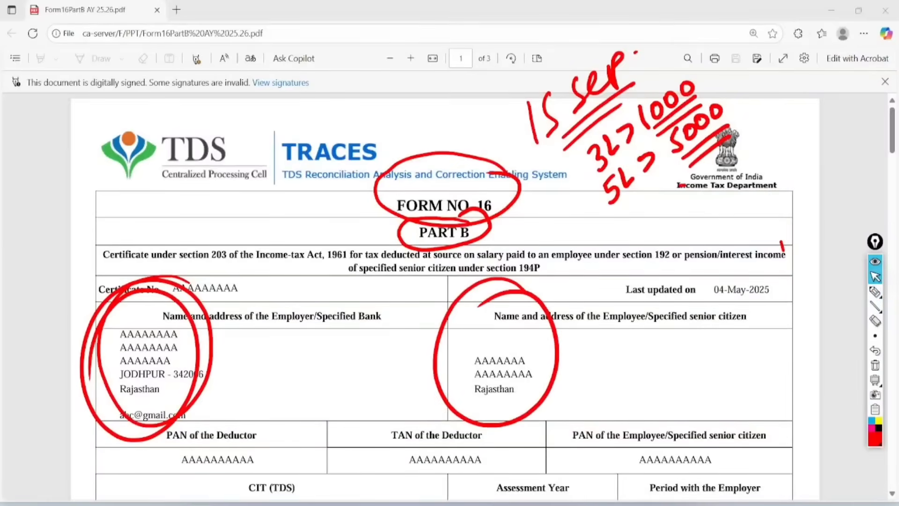
{"action": "left_click", "coordinate": [875, 366]}
{"action": "scroll", "coordinate": [445, 296], "scroll_direction": "down", "scroll_amount": 5}
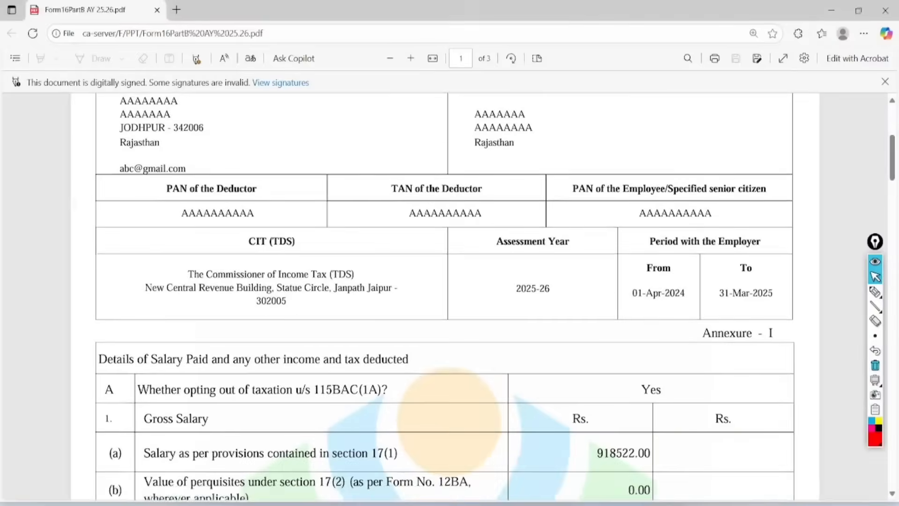
{"action": "left_click", "coordinate": [875, 292]}
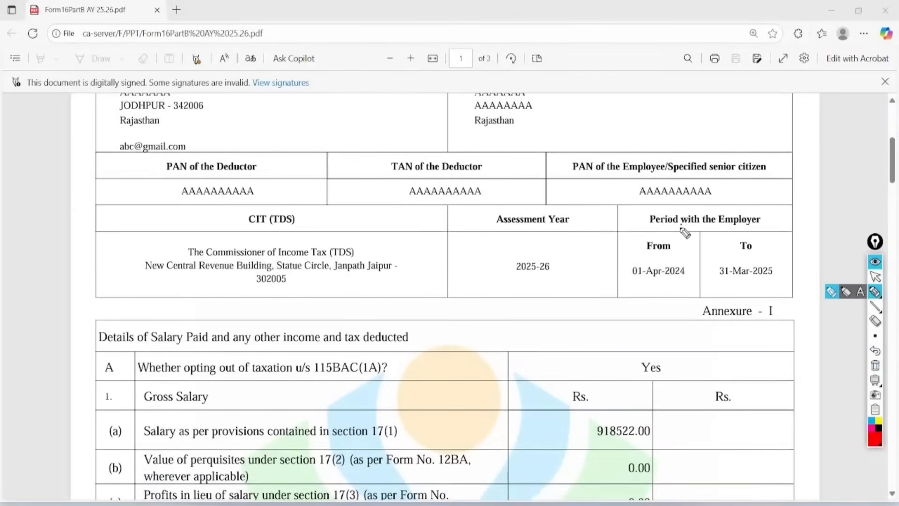
{"action": "mouse_move", "coordinate": [684, 233]}
{"action": "left_mouse_down"}
{"action": "mouse_move", "coordinate": [623, 287]}
{"action": "mouse_move", "coordinate": [685, 228]}
{"action": "left_mouse_up"}
{"action": "mouse_move", "coordinate": [781, 232]}
{"action": "left_mouse_down"}
{"action": "mouse_move", "coordinate": [709, 263]}
{"action": "mouse_move", "coordinate": [751, 221]}
{"action": "left_mouse_up"}
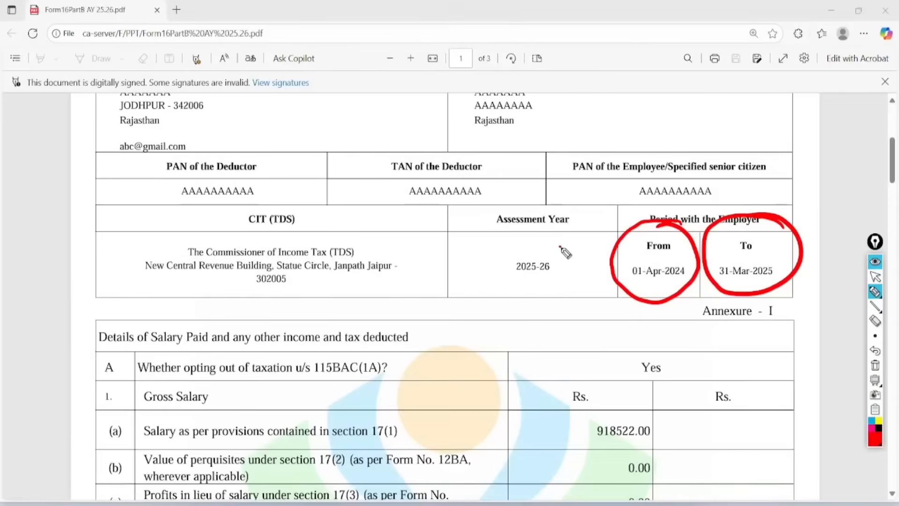
{"action": "mouse_move", "coordinate": [560, 247]}
{"action": "left_mouse_down"}
{"action": "mouse_move", "coordinate": [508, 287]}
{"action": "mouse_move", "coordinate": [544, 241]}
{"action": "left_mouse_up"}
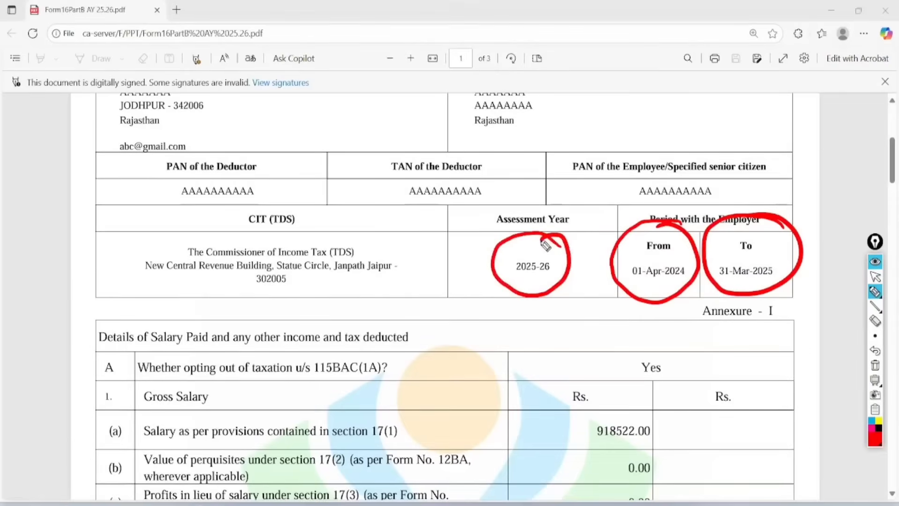
Circle the question on opting out of taxation u/s 115BAC(1A) and handwrite an underlined, circled "New" above it.
{"action": "mouse_move", "coordinate": [124, 381]}
{"action": "left_mouse_down"}
{"action": "mouse_move", "coordinate": [346, 384]}
{"action": "mouse_move", "coordinate": [406, 351]}
{"action": "mouse_move", "coordinate": [132, 350]}
{"action": "mouse_move", "coordinate": [125, 403]}
{"action": "left_mouse_up"}
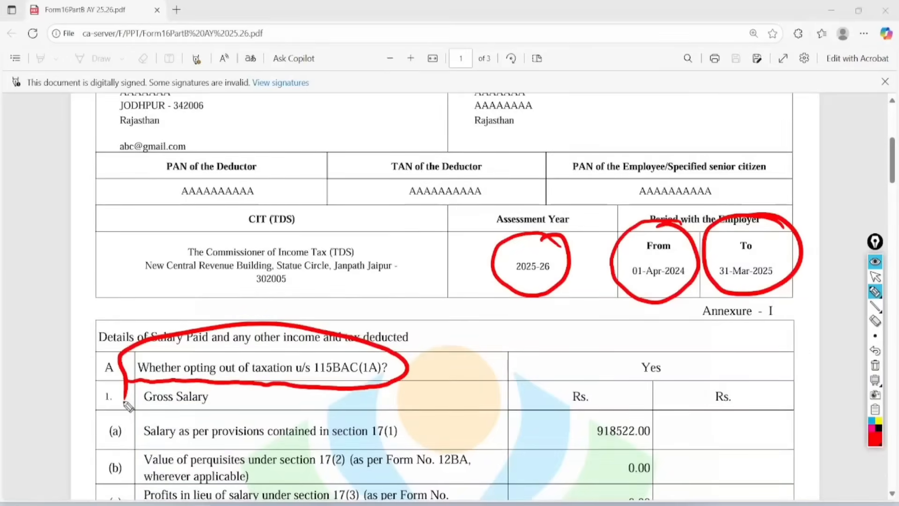
{"action": "mouse_move", "coordinate": [350, 320]}
{"action": "left_mouse_down"}
{"action": "mouse_move", "coordinate": [396, 269]}
{"action": "mouse_move", "coordinate": [399, 292]}
{"action": "mouse_move", "coordinate": [402, 265]}
{"action": "left_mouse_up"}
{"action": "mouse_move", "coordinate": [389, 236]}
{"action": "left_mouse_down"}
{"action": "mouse_move", "coordinate": [426, 295]}
{"action": "mouse_move", "coordinate": [382, 250]}
{"action": "left_mouse_up"}
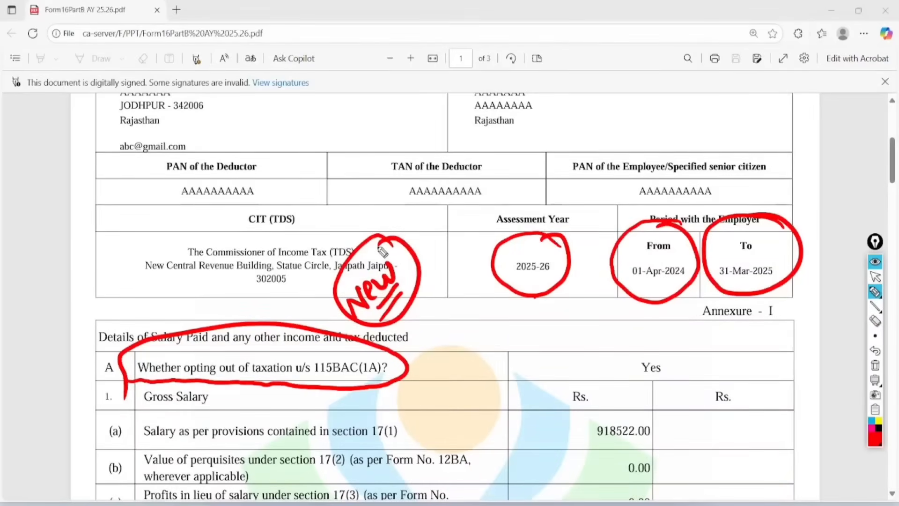
Circle the "Yes" answer to the 115BAC(1A) question and handwrite "OLD" and "50,000", both underlined, next to it.
{"action": "mouse_move", "coordinate": [674, 353]}
{"action": "left_mouse_down"}
{"action": "mouse_move", "coordinate": [625, 358]}
{"action": "mouse_move", "coordinate": [680, 367]}
{"action": "mouse_move", "coordinate": [654, 348]}
{"action": "left_mouse_up"}
{"action": "left_click_drag", "start_coordinate": [469, 367], "coordinate": [490, 374]}
{"action": "mouse_move", "coordinate": [487, 327]}
{"action": "left_mouse_down"}
{"action": "mouse_move", "coordinate": [507, 346]}
{"action": "mouse_move", "coordinate": [487, 385]}
{"action": "mouse_move", "coordinate": [515, 352]}
{"action": "left_mouse_up"}
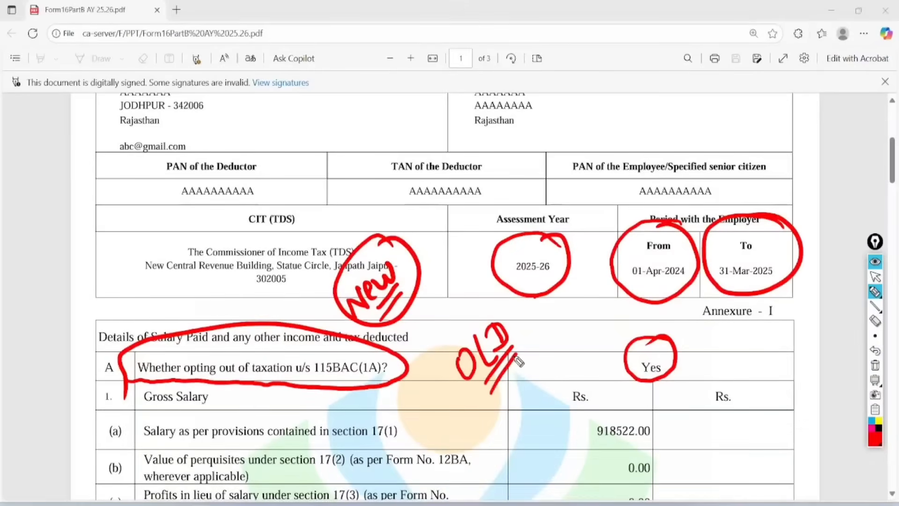
{"action": "mouse_move", "coordinate": [502, 397]}
{"action": "left_mouse_down"}
{"action": "mouse_move", "coordinate": [527, 396]}
{"action": "mouse_move", "coordinate": [559, 335]}
{"action": "left_mouse_up"}
{"action": "mouse_move", "coordinate": [526, 410]}
{"action": "left_mouse_down"}
{"action": "mouse_move", "coordinate": [565, 347]}
{"action": "mouse_move", "coordinate": [567, 361]}
{"action": "left_mouse_up"}
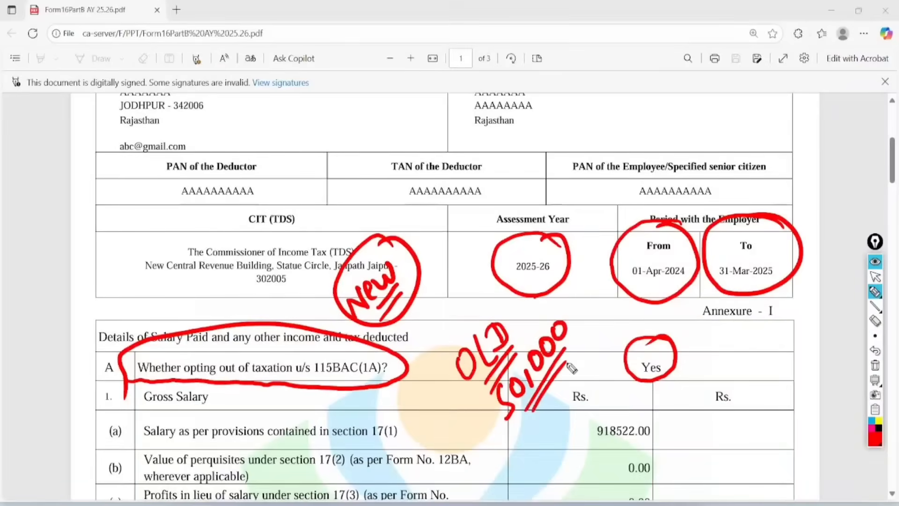
Add an underlined, circled handwritten note over the PAN of the Deductor area.
{"action": "mouse_move", "coordinate": [198, 179]}
{"action": "left_mouse_down"}
{"action": "mouse_move", "coordinate": [236, 157]}
{"action": "mouse_move", "coordinate": [250, 160]}
{"action": "mouse_move", "coordinate": [255, 133]}
{"action": "mouse_move", "coordinate": [293, 124]}
{"action": "mouse_move", "coordinate": [234, 201]}
{"action": "left_mouse_up"}
{"action": "left_click_drag", "start_coordinate": [311, 139], "coordinate": [246, 213]}
{"action": "mouse_move", "coordinate": [302, 75]}
{"action": "left_mouse_down"}
{"action": "mouse_move", "coordinate": [200, 112]}
{"action": "mouse_move", "coordinate": [257, 89]}
{"action": "left_mouse_up"}
Clear the ink annotations and circle the amount for salary under section 17(1).
{"action": "left_click", "coordinate": [875, 277]}
{"action": "left_click", "coordinate": [876, 366]}
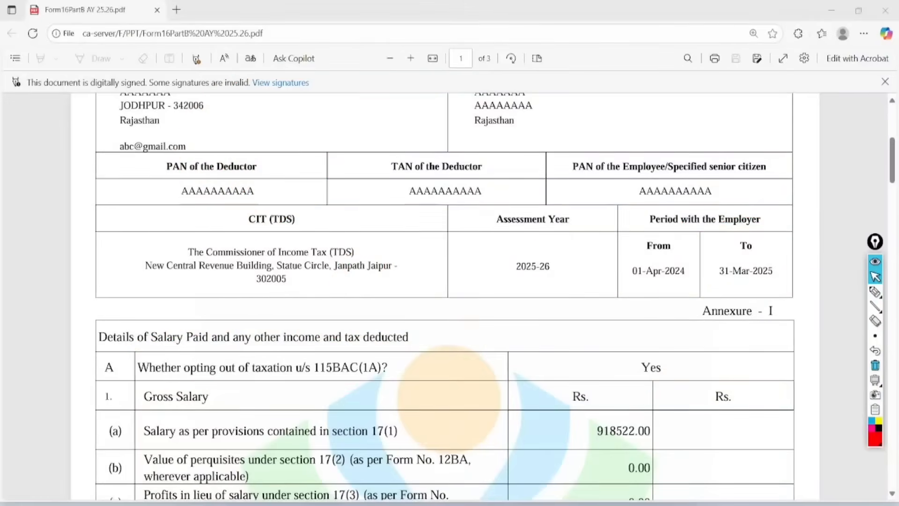
{"action": "scroll", "coordinate": [445, 296], "scroll_direction": "down", "scroll_amount": 4}
{"action": "scroll", "coordinate": [445, 296], "scroll_direction": "down", "scroll_amount": 1}
{"action": "left_click", "coordinate": [875, 292]}
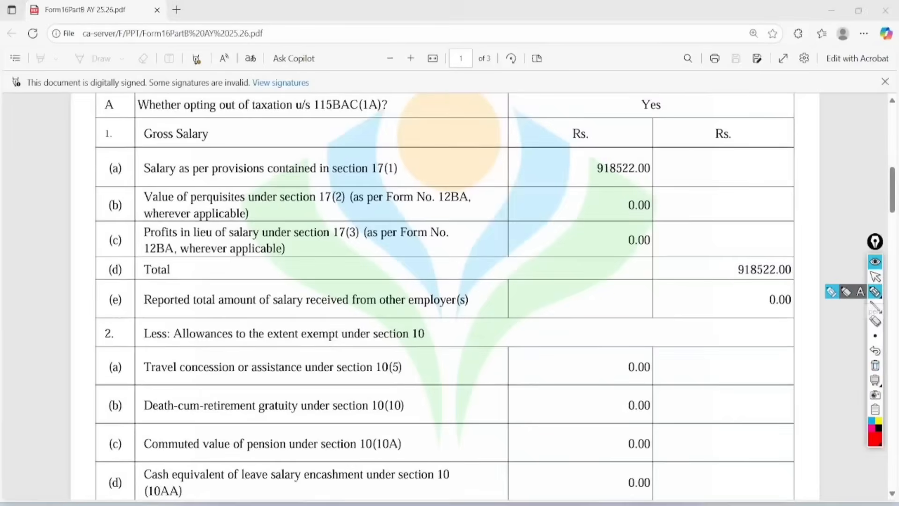
{"action": "mouse_move", "coordinate": [653, 149]}
{"action": "left_mouse_down"}
{"action": "mouse_move", "coordinate": [585, 151]}
{"action": "mouse_move", "coordinate": [674, 150]}
{"action": "mouse_move", "coordinate": [608, 133]}
{"action": "left_mouse_up"}
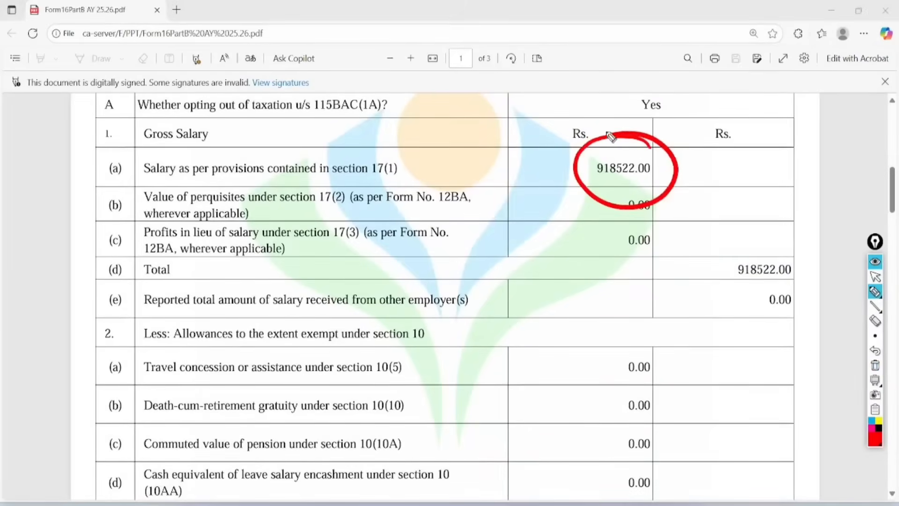
Tick the Gross Salary rows for sections 17(1), 17(2) and 17(3) with the red pen.
{"action": "mouse_move", "coordinate": [413, 151]}
{"action": "left_mouse_down"}
{"action": "mouse_move", "coordinate": [423, 164]}
{"action": "mouse_move", "coordinate": [522, 93]}
{"action": "left_mouse_up"}
{"action": "mouse_move", "coordinate": [355, 185]}
{"action": "left_mouse_down"}
{"action": "mouse_move", "coordinate": [368, 201]}
{"action": "mouse_move", "coordinate": [470, 148]}
{"action": "left_mouse_up"}
{"action": "left_click_drag", "start_coordinate": [345, 243], "coordinate": [415, 213]}
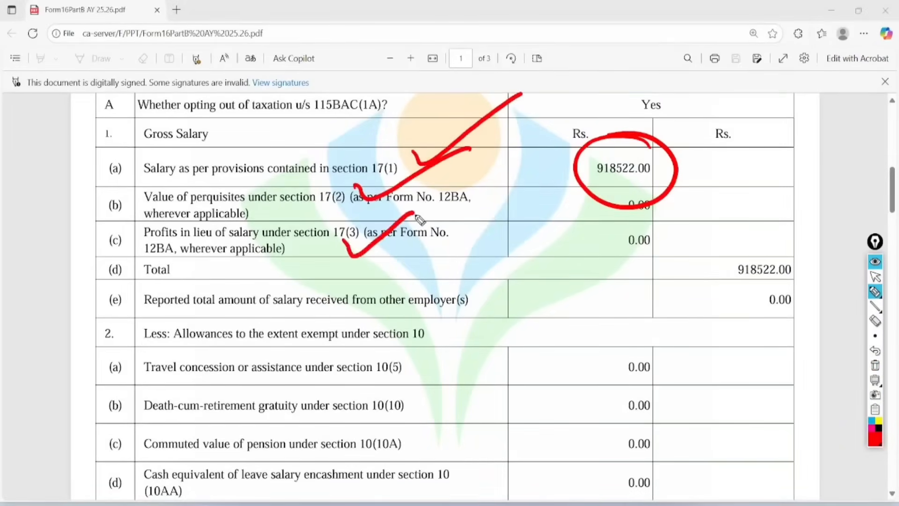
Clear the ink and circle the total other exemption under section 10, its amount, and the standard deduction amount.
{"action": "left_click", "coordinate": [875, 276]}
{"action": "left_click", "coordinate": [875, 365]}
{"action": "scroll", "coordinate": [445, 295], "scroll_direction": "down", "scroll_amount": 12}
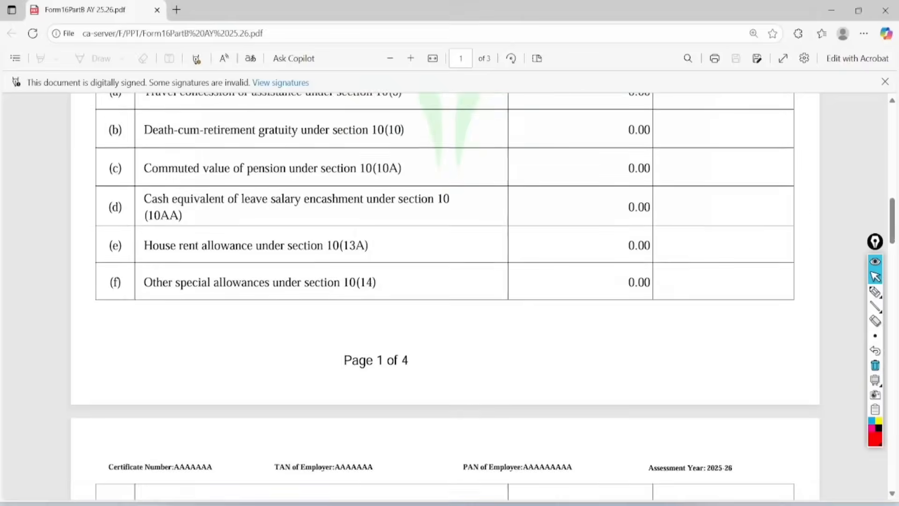
{"action": "scroll", "coordinate": [875, 374], "scroll_direction": "down", "scroll_amount": 2}
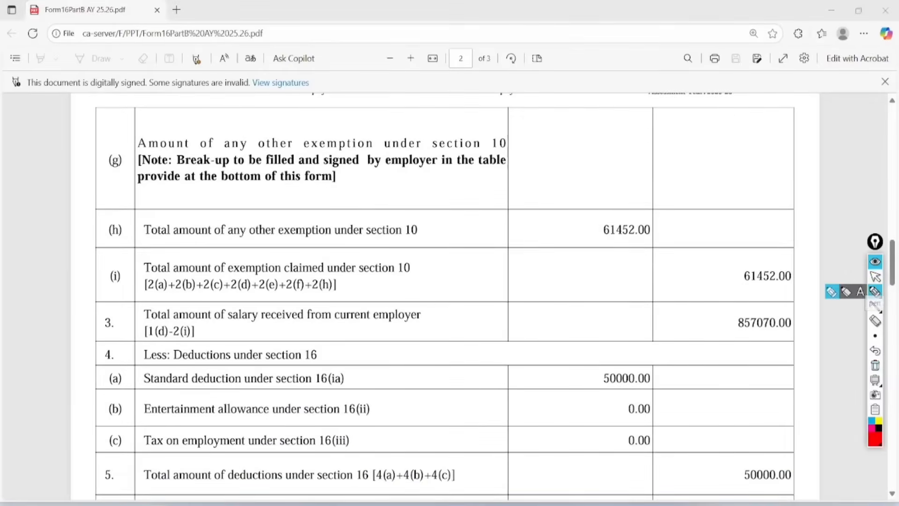
{"action": "left_click", "coordinate": [875, 291]}
{"action": "mouse_move", "coordinate": [673, 198]}
{"action": "left_mouse_down"}
{"action": "mouse_move", "coordinate": [586, 229]}
{"action": "mouse_move", "coordinate": [588, 205]}
{"action": "left_mouse_up"}
{"action": "mouse_move", "coordinate": [467, 199]}
{"action": "left_mouse_down"}
{"action": "mouse_move", "coordinate": [134, 215]}
{"action": "mouse_move", "coordinate": [474, 201]}
{"action": "mouse_move", "coordinate": [428, 182]}
{"action": "left_mouse_up"}
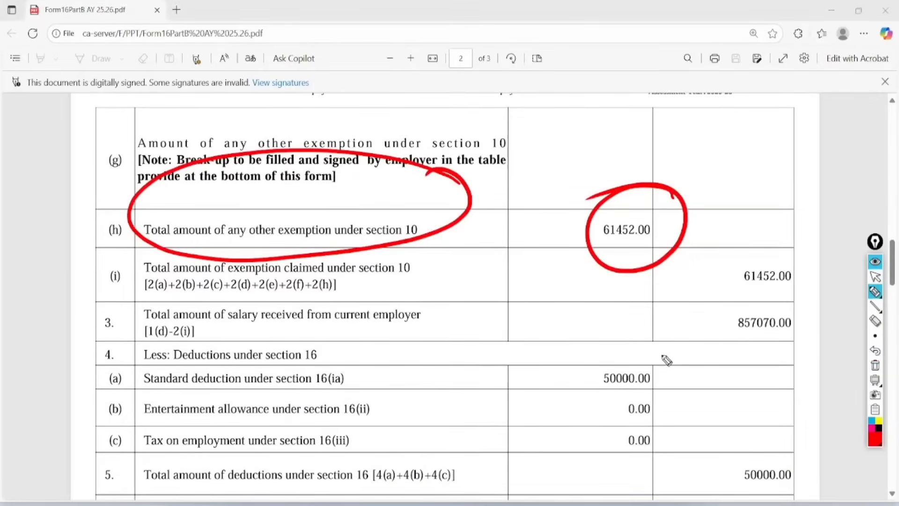
{"action": "mouse_move", "coordinate": [663, 356]}
{"action": "left_mouse_down"}
{"action": "mouse_move", "coordinate": [582, 391]}
{"action": "mouse_move", "coordinate": [623, 328]}
{"action": "mouse_move", "coordinate": [638, 350]}
{"action": "left_mouse_up"}
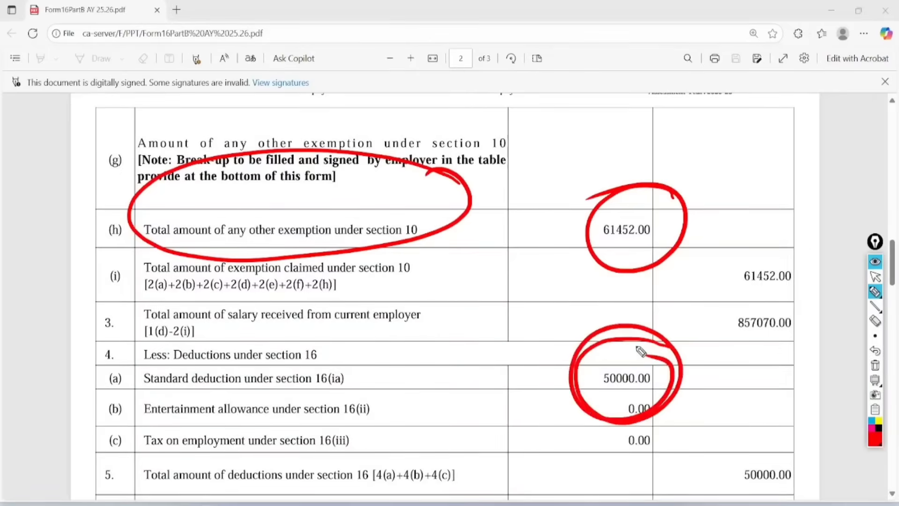
Clear the ink and handwrite an underlined "OLD" with a downward arrow beside the section 16 deductions.
{"action": "left_click", "coordinate": [875, 277]}
{"action": "left_click", "coordinate": [875, 364]}
{"action": "left_click", "coordinate": [749, 347]}
{"action": "scroll", "coordinate": [749, 346], "scroll_direction": "down", "scroll_amount": 4}
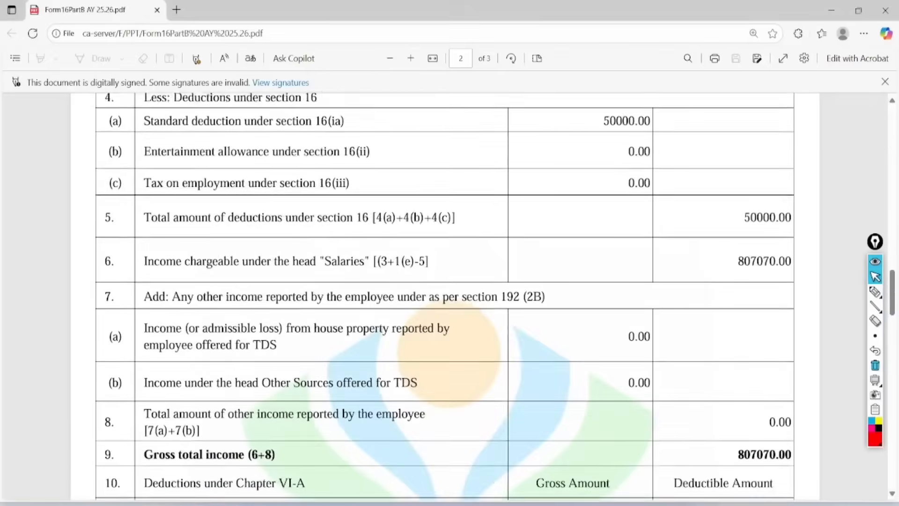
{"action": "left_click", "coordinate": [876, 292]}
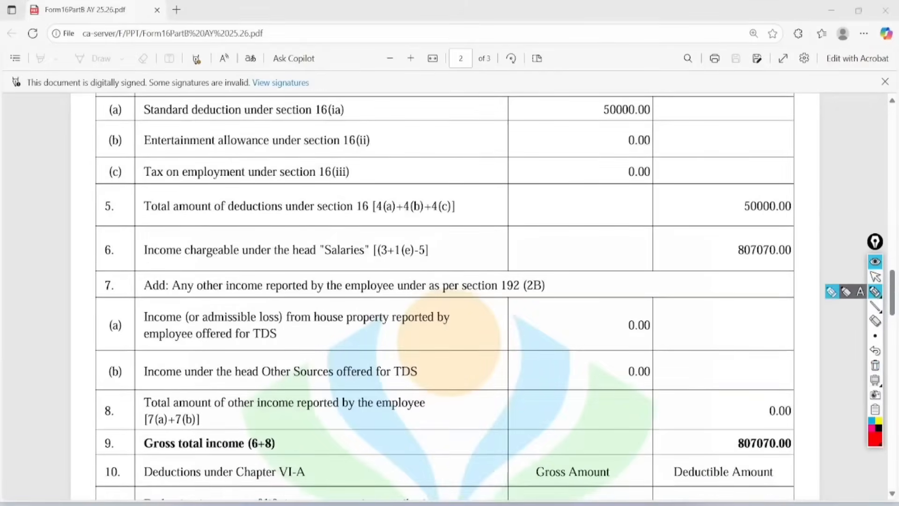
{"action": "mouse_move", "coordinate": [396, 123]}
{"action": "left_mouse_down"}
{"action": "mouse_move", "coordinate": [406, 136]}
{"action": "mouse_move", "coordinate": [438, 135]}
{"action": "mouse_move", "coordinate": [431, 127]}
{"action": "left_mouse_up"}
{"action": "left_click_drag", "start_coordinate": [412, 174], "coordinate": [467, 122]}
{"action": "mouse_move", "coordinate": [420, 183]}
{"action": "left_mouse_down"}
{"action": "mouse_move", "coordinate": [471, 133]}
{"action": "mouse_move", "coordinate": [471, 200]}
{"action": "mouse_move", "coordinate": [488, 186]}
{"action": "left_mouse_up"}
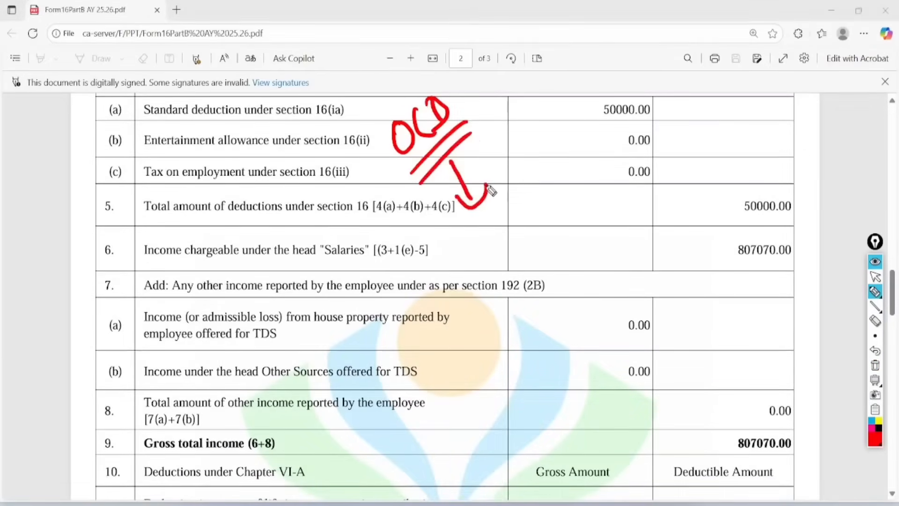
Handwrite "New" at the tip of the arrow, underline it twice and circle it.
{"action": "mouse_move", "coordinate": [477, 228]}
{"action": "left_mouse_down"}
{"action": "mouse_move", "coordinate": [518, 244]}
{"action": "mouse_move", "coordinate": [550, 190]}
{"action": "left_mouse_up"}
{"action": "left_click_drag", "start_coordinate": [503, 265], "coordinate": [557, 215]}
{"action": "left_click_drag", "start_coordinate": [515, 274], "coordinate": [554, 234]}
{"action": "mouse_move", "coordinate": [562, 162]}
{"action": "left_mouse_down"}
{"action": "mouse_move", "coordinate": [456, 253]}
{"action": "mouse_move", "coordinate": [518, 175]}
{"action": "left_mouse_up"}
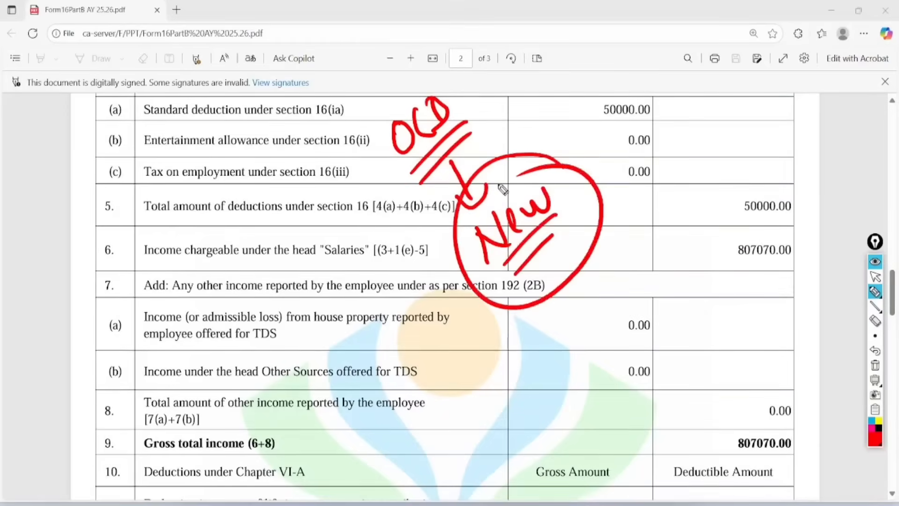
Clear the ink annotations and bring the Chapter VI-A deductions into view.
{"action": "left_click", "coordinate": [875, 277]}
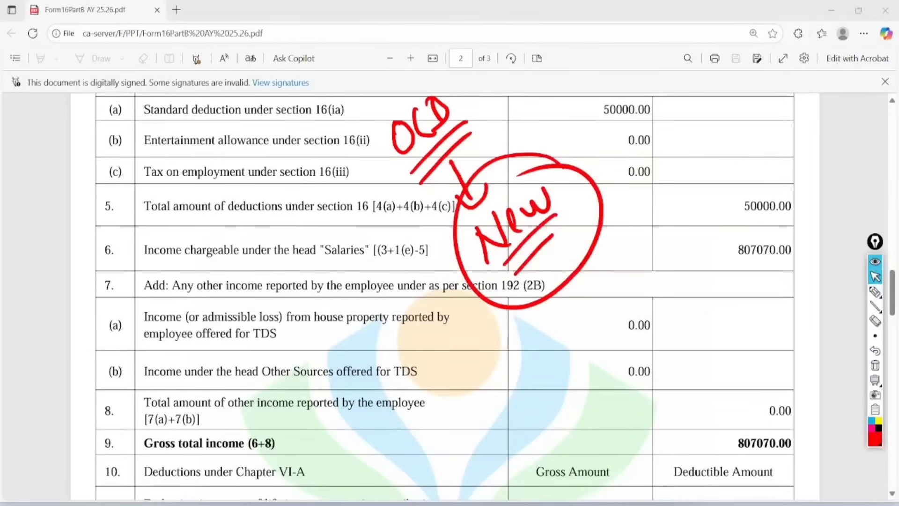
{"action": "scroll", "coordinate": [445, 295], "scroll_direction": "down", "scroll_amount": 5}
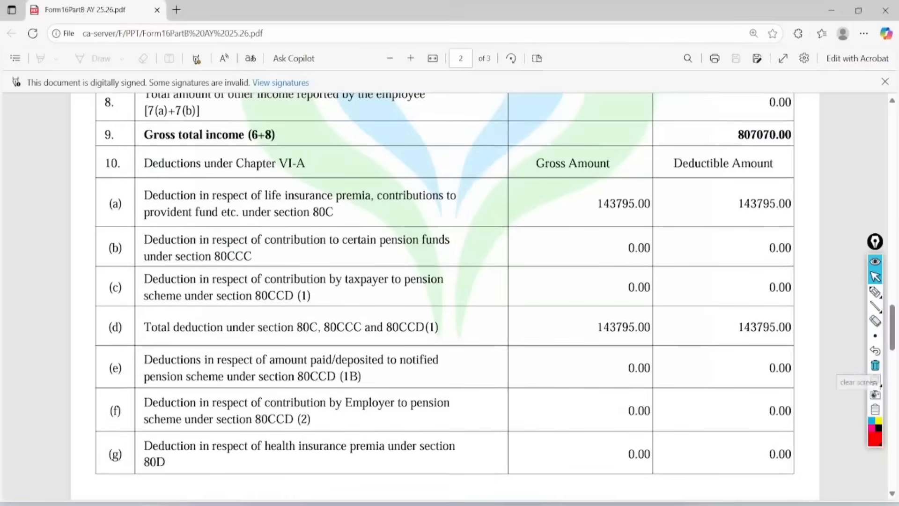
Circle sections 80C, 80CCC, 80CCD (1) and the gross amounts in ink, and tick sections 80CCD (1B) and 80CCD (2).
{"action": "left_click", "coordinate": [876, 292]}
{"action": "mouse_move", "coordinate": [334, 173]}
{"action": "left_mouse_down"}
{"action": "mouse_move", "coordinate": [302, 246]}
{"action": "mouse_move", "coordinate": [302, 185]}
{"action": "left_mouse_up"}
{"action": "mouse_move", "coordinate": [237, 222]}
{"action": "left_mouse_down"}
{"action": "mouse_move", "coordinate": [265, 241]}
{"action": "mouse_move", "coordinate": [225, 234]}
{"action": "left_mouse_up"}
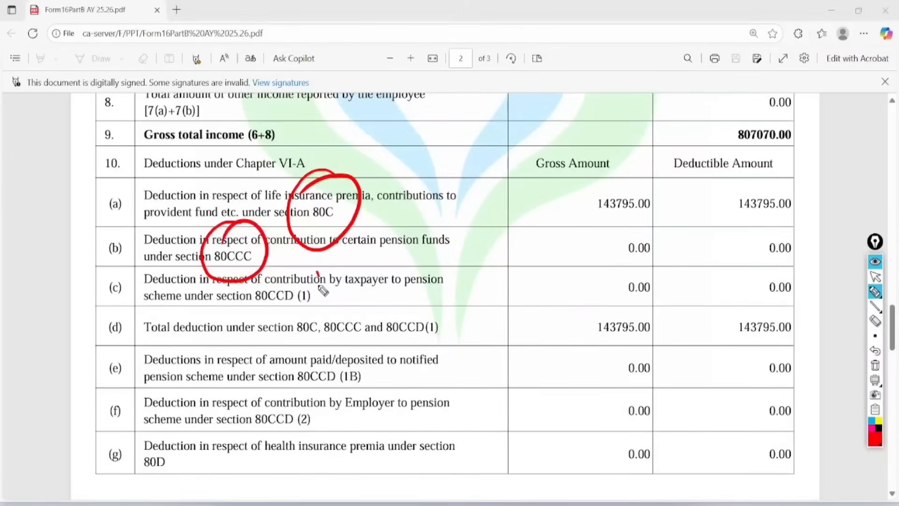
{"action": "left_click_drag", "start_coordinate": [318, 271], "coordinate": [300, 281]}
{"action": "mouse_move", "coordinate": [665, 166]}
{"action": "left_mouse_down"}
{"action": "mouse_move", "coordinate": [555, 279]}
{"action": "mouse_move", "coordinate": [667, 181]}
{"action": "mouse_move", "coordinate": [620, 145]}
{"action": "left_mouse_up"}
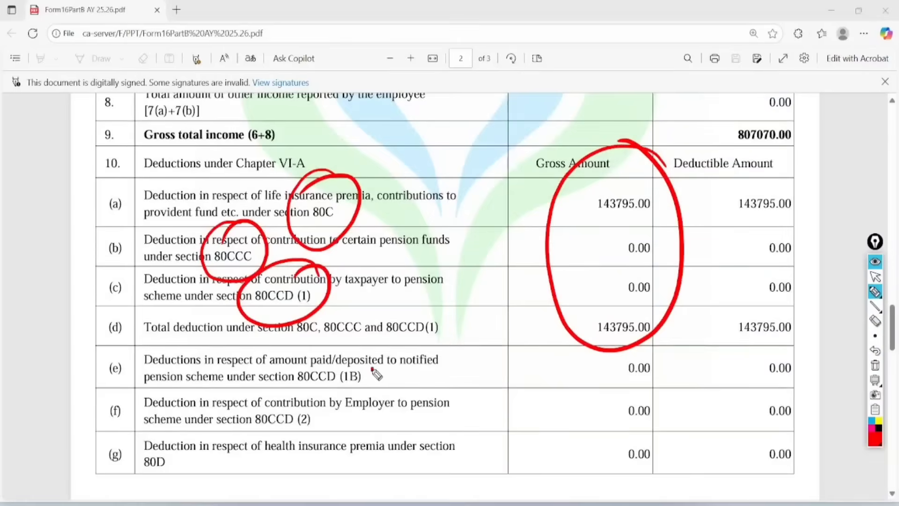
{"action": "left_click_drag", "start_coordinate": [374, 370], "coordinate": [463, 313]}
{"action": "mouse_move", "coordinate": [320, 418]}
{"action": "left_mouse_down"}
{"action": "mouse_move", "coordinate": [342, 425]}
{"action": "mouse_move", "coordinate": [398, 388]}
{"action": "left_mouse_up"}
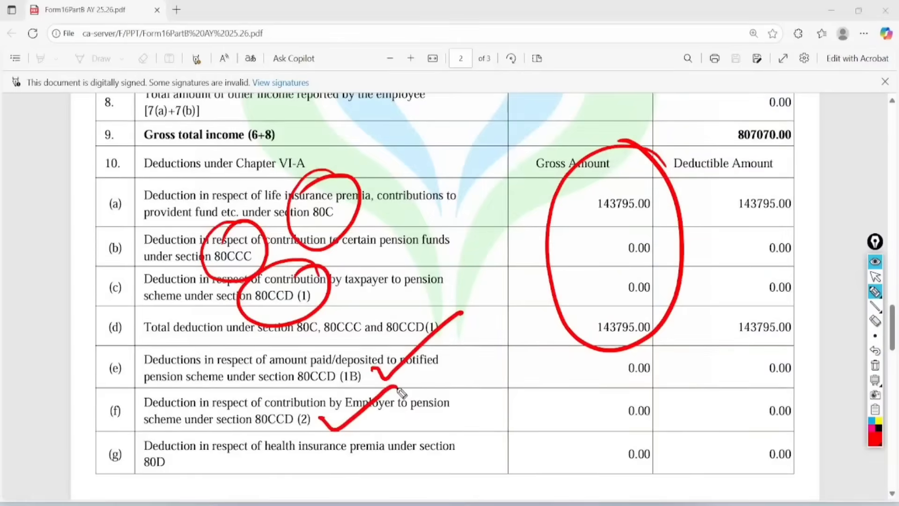
Clear the ink annotations and bring the remaining Chapter VI-A deductions from section 80E onward into view.
{"action": "left_click", "coordinate": [876, 277]}
{"action": "left_click", "coordinate": [876, 365]}
{"action": "scroll", "coordinate": [445, 296], "scroll_direction": "down", "scroll_amount": 9}
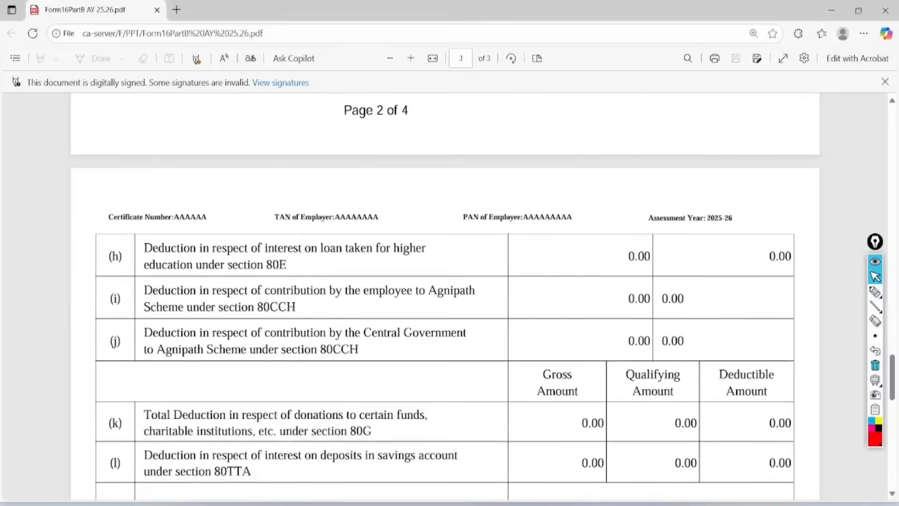
{"action": "scroll", "coordinate": [445, 296], "scroll_direction": "down", "scroll_amount": 3}
{"action": "scroll", "coordinate": [445, 296], "scroll_direction": "up", "scroll_amount": 2}
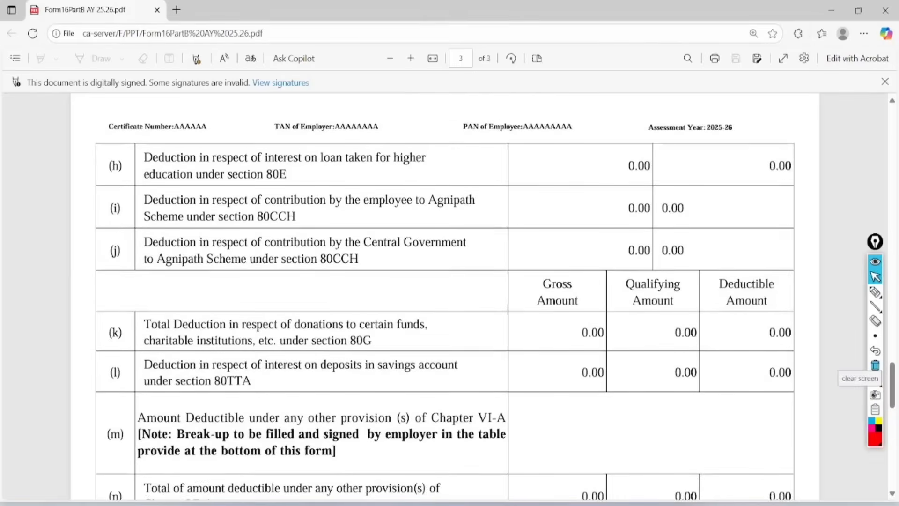
Tick the section 80E deduction and both section 80CCH deductions, and circle sections 80G and 80TTA in ink.
{"action": "left_click", "coordinate": [876, 292]}
{"action": "left_click_drag", "start_coordinate": [296, 173], "coordinate": [394, 124]}
{"action": "left_click_drag", "start_coordinate": [307, 208], "coordinate": [417, 157]}
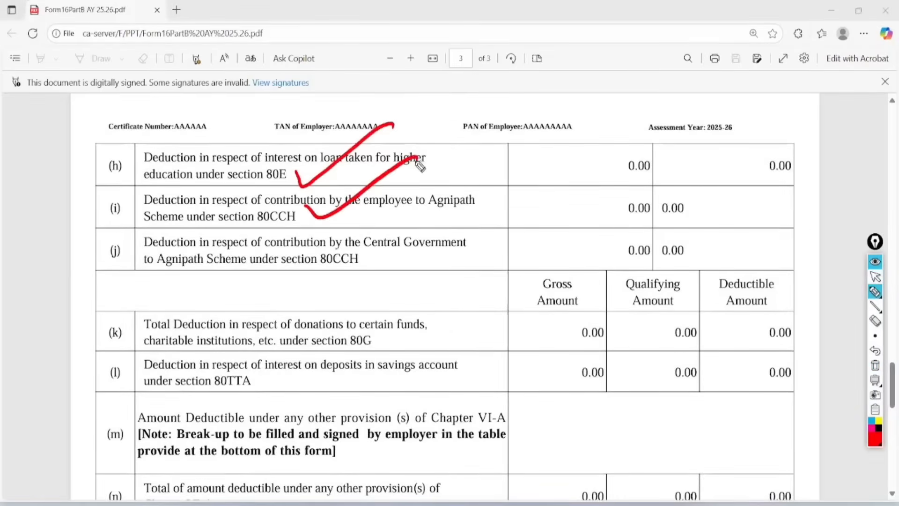
{"action": "left_click_drag", "start_coordinate": [362, 255], "coordinate": [475, 194]}
{"action": "left_click_drag", "start_coordinate": [373, 305], "coordinate": [347, 313]}
{"action": "mouse_move", "coordinate": [257, 369]}
{"action": "left_mouse_down"}
{"action": "mouse_move", "coordinate": [206, 401]}
{"action": "mouse_move", "coordinate": [216, 355]}
{"action": "left_mouse_up"}
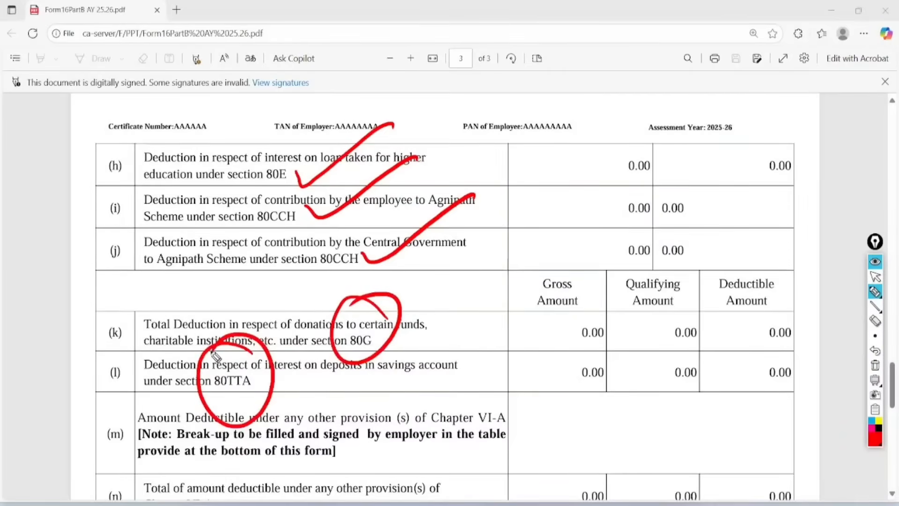
Clear the ink, circle the aggregate Chapter VI-A deduction and total taxable income amounts, and tick the tax on total income.
{"action": "left_click", "coordinate": [875, 276]}
{"action": "left_click", "coordinate": [875, 365]}
{"action": "scroll", "coordinate": [445, 296], "scroll_direction": "down", "scroll_amount": 6}
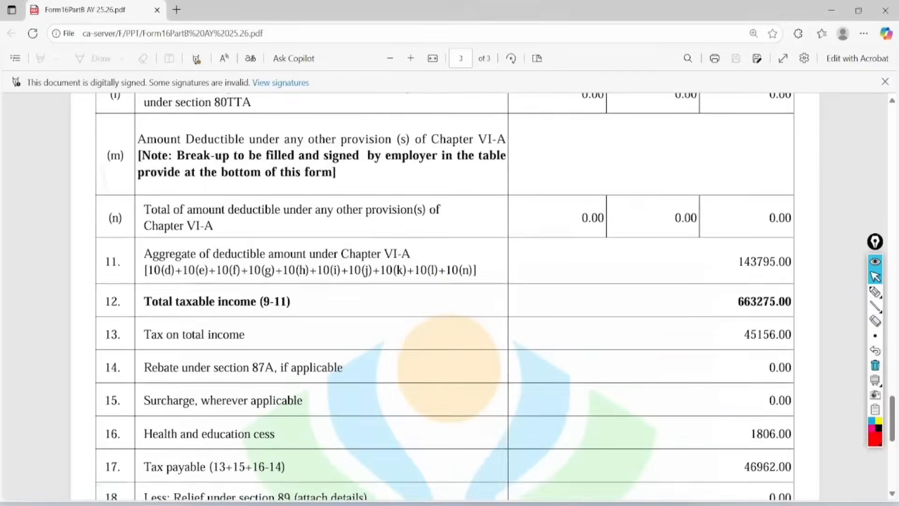
{"action": "left_click", "coordinate": [876, 291]}
{"action": "mouse_move", "coordinate": [799, 182]}
{"action": "left_mouse_down"}
{"action": "mouse_move", "coordinate": [721, 201]}
{"action": "mouse_move", "coordinate": [768, 177]}
{"action": "mouse_move", "coordinate": [727, 226]}
{"action": "mouse_move", "coordinate": [751, 220]}
{"action": "left_mouse_up"}
{"action": "left_click", "coordinate": [668, 273]}
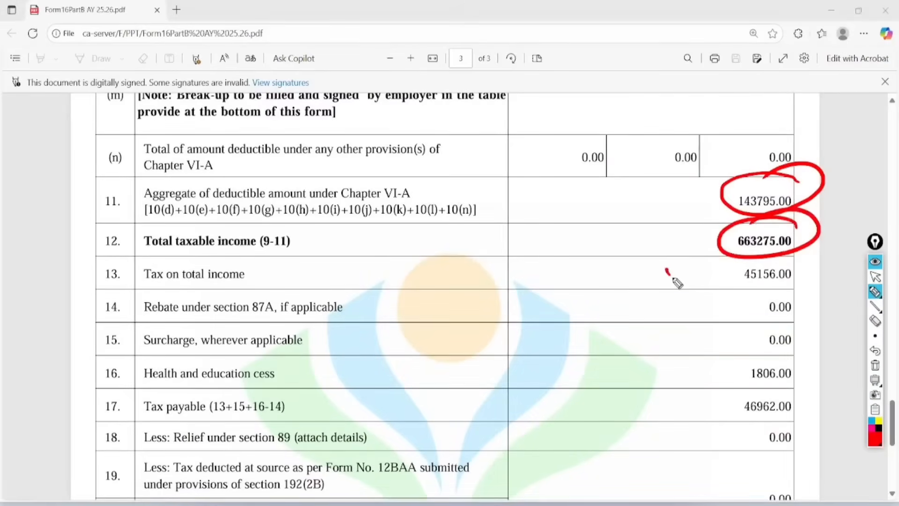
{"action": "left_click_drag", "start_coordinate": [675, 280], "coordinate": [741, 256]}
Handwrite a double-underlined "4%" beside the cess amount, and circle the health and education cess label and the tax payable amount.
{"action": "mouse_move", "coordinate": [670, 362]}
{"action": "left_mouse_down"}
{"action": "mouse_move", "coordinate": [678, 367]}
{"action": "mouse_move", "coordinate": [707, 350]}
{"action": "mouse_move", "coordinate": [671, 399]}
{"action": "left_mouse_up"}
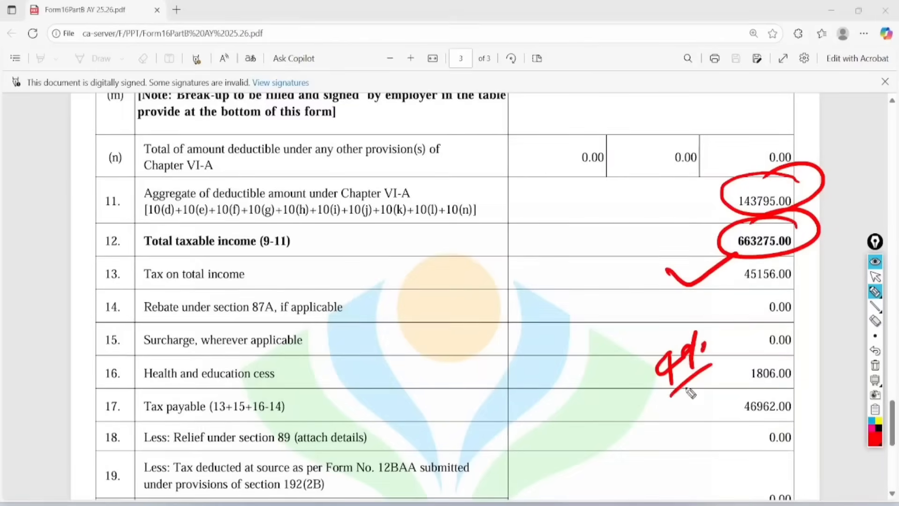
{"action": "left_click_drag", "start_coordinate": [712, 365], "coordinate": [680, 402]}
{"action": "mouse_move", "coordinate": [117, 388]}
{"action": "left_mouse_down"}
{"action": "mouse_move", "coordinate": [178, 390]}
{"action": "mouse_move", "coordinate": [147, 362]}
{"action": "mouse_move", "coordinate": [123, 380]}
{"action": "left_mouse_up"}
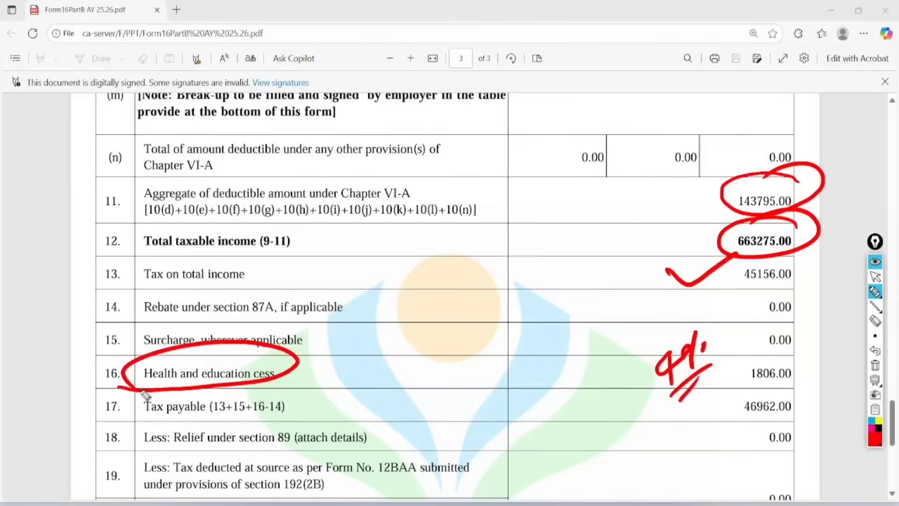
{"action": "mouse_move", "coordinate": [796, 391]}
{"action": "left_mouse_down"}
{"action": "mouse_move", "coordinate": [796, 407]}
{"action": "mouse_move", "coordinate": [731, 412]}
{"action": "mouse_move", "coordinate": [750, 446]}
{"action": "mouse_move", "coordinate": [760, 380]}
{"action": "left_mouse_up"}
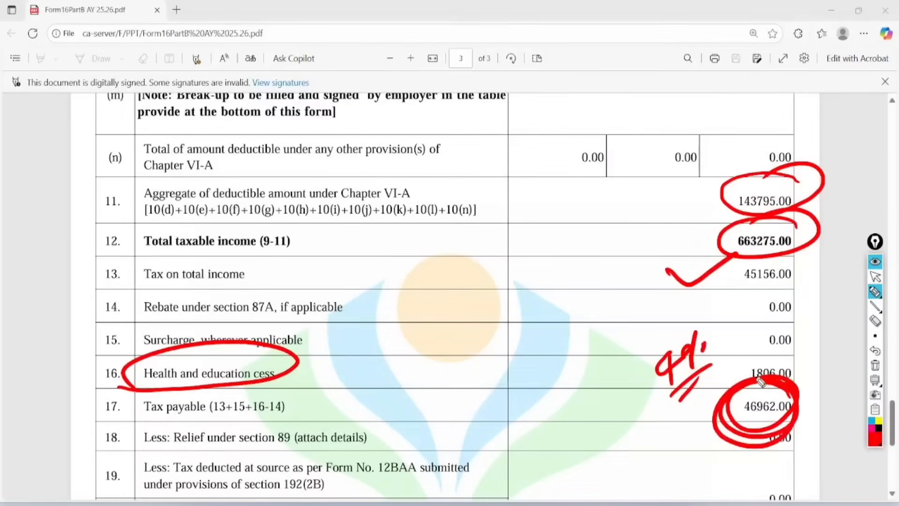
Clear the ink, switch to Chrome and open the Income Tax e-filing portal home page in a new tab.
{"action": "left_click", "coordinate": [875, 277]}
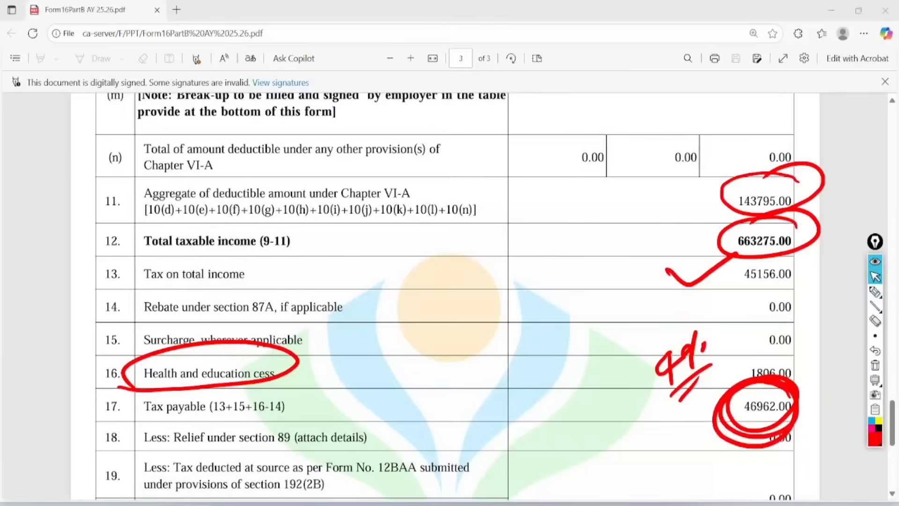
{"action": "left_click", "coordinate": [876, 365]}
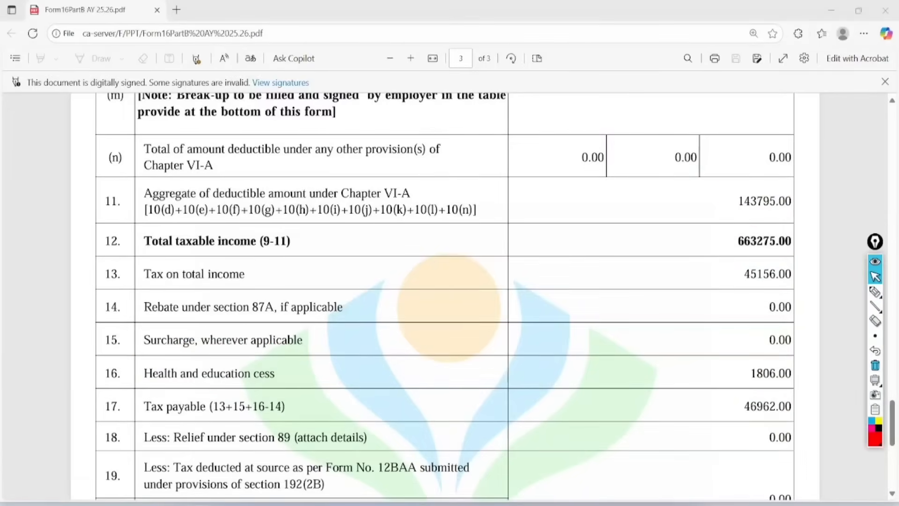
{"action": "mouse_move", "coordinate": [134, 503]}
{"action": "left_click", "coordinate": [198, 452]}
{"action": "key", "text": "ctrl+t"}
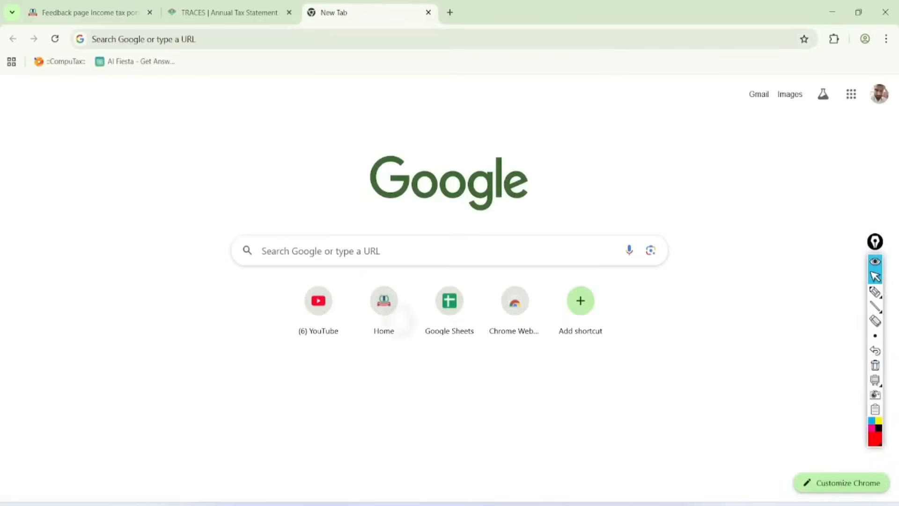
{"action": "left_click", "coordinate": [401, 321]}
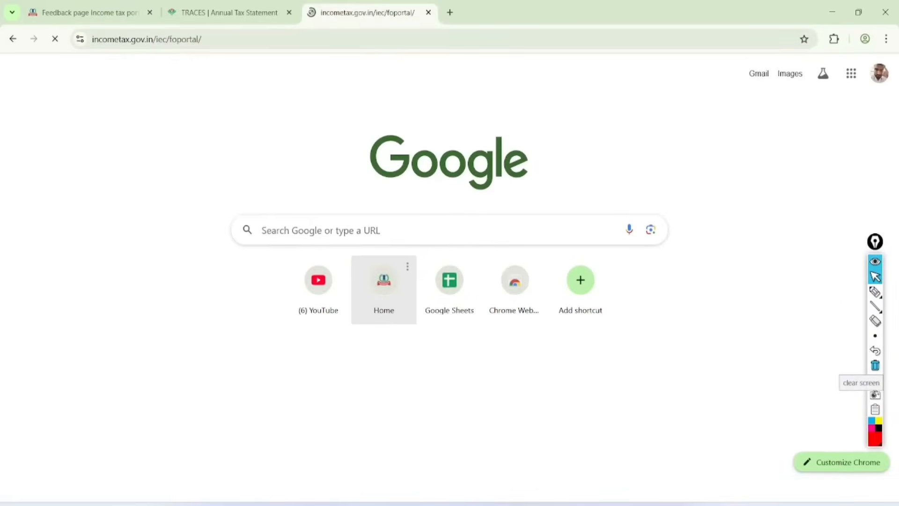
Mark the Login option on the e-filing home page in ink and clear the marking.
{"action": "left_click", "coordinate": [876, 291]}
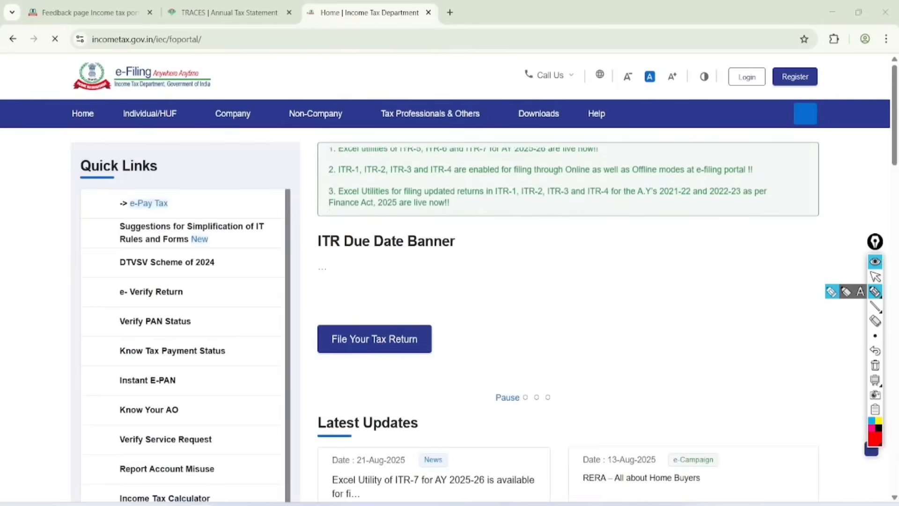
{"action": "mouse_move", "coordinate": [757, 47]}
{"action": "left_mouse_down"}
{"action": "mouse_move", "coordinate": [743, 112]}
{"action": "mouse_move", "coordinate": [759, 51]}
{"action": "mouse_move", "coordinate": [788, 68]}
{"action": "mouse_move", "coordinate": [822, 31]}
{"action": "left_mouse_up"}
{"action": "left_click", "coordinate": [875, 365]}
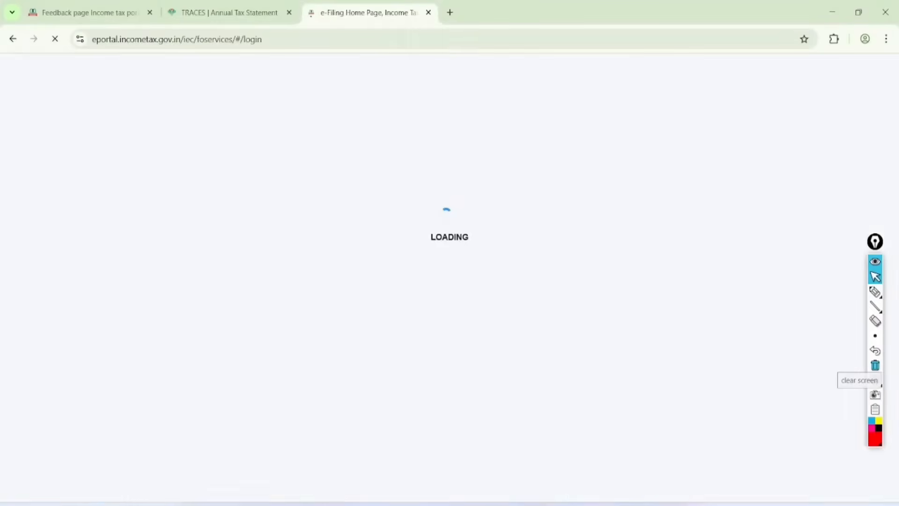
Circle the Login heading and mark the user ID entry area in ink, and clear the markings.
{"action": "left_click", "coordinate": [875, 292]}
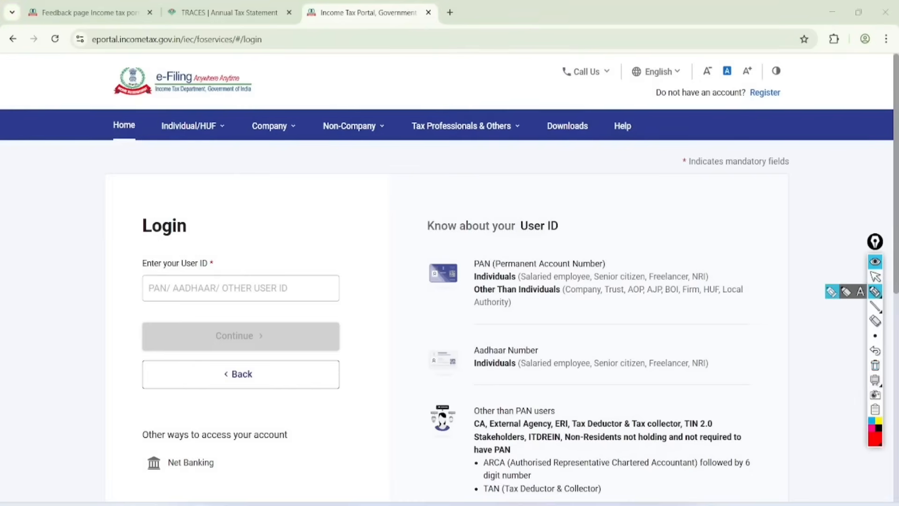
{"action": "mouse_move", "coordinate": [139, 229]}
{"action": "left_mouse_down"}
{"action": "mouse_move", "coordinate": [177, 287]}
{"action": "mouse_move", "coordinate": [197, 224]}
{"action": "left_mouse_up"}
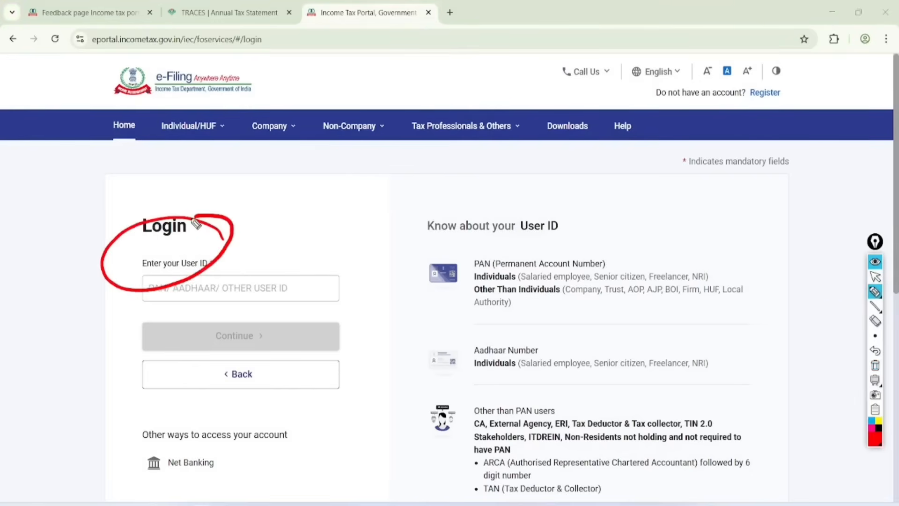
{"action": "mouse_move", "coordinate": [180, 271]}
{"action": "left_mouse_down"}
{"action": "mouse_move", "coordinate": [168, 309]}
{"action": "mouse_move", "coordinate": [156, 298]}
{"action": "mouse_move", "coordinate": [185, 314]}
{"action": "mouse_move", "coordinate": [204, 263]}
{"action": "left_mouse_up"}
{"action": "left_click", "coordinate": [876, 277]}
{"action": "left_click", "coordinate": [876, 365]}
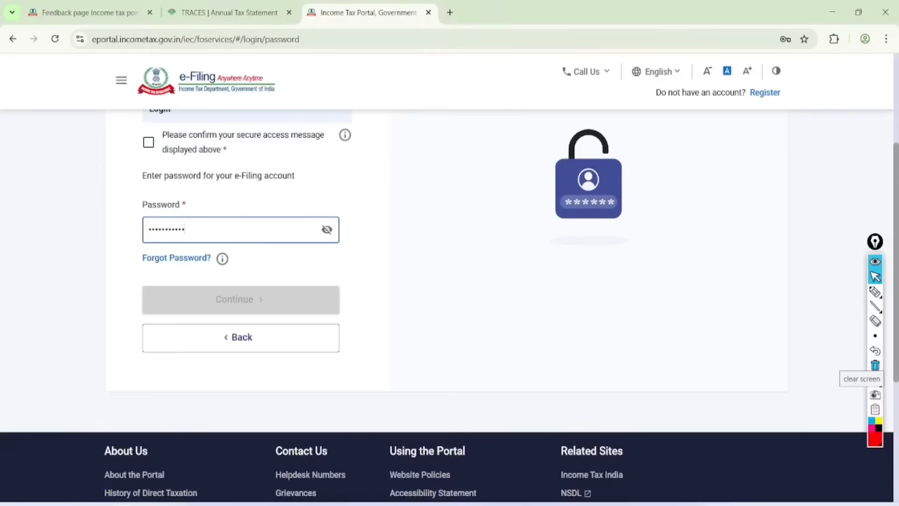
Tick the secure access confirmation, circle the password field and underline Forgot Password in ink, and clear the markings.
{"action": "left_click", "coordinate": [875, 291]}
{"action": "left_click_drag", "start_coordinate": [283, 230], "coordinate": [286, 238]}
{"action": "left_click_drag", "start_coordinate": [148, 139], "coordinate": [183, 116]}
{"action": "mouse_move", "coordinate": [179, 191]}
{"action": "left_mouse_down"}
{"action": "mouse_move", "coordinate": [132, 217]}
{"action": "mouse_move", "coordinate": [201, 226]}
{"action": "mouse_move", "coordinate": [161, 205]}
{"action": "left_mouse_up"}
{"action": "left_click_drag", "start_coordinate": [162, 274], "coordinate": [215, 259]}
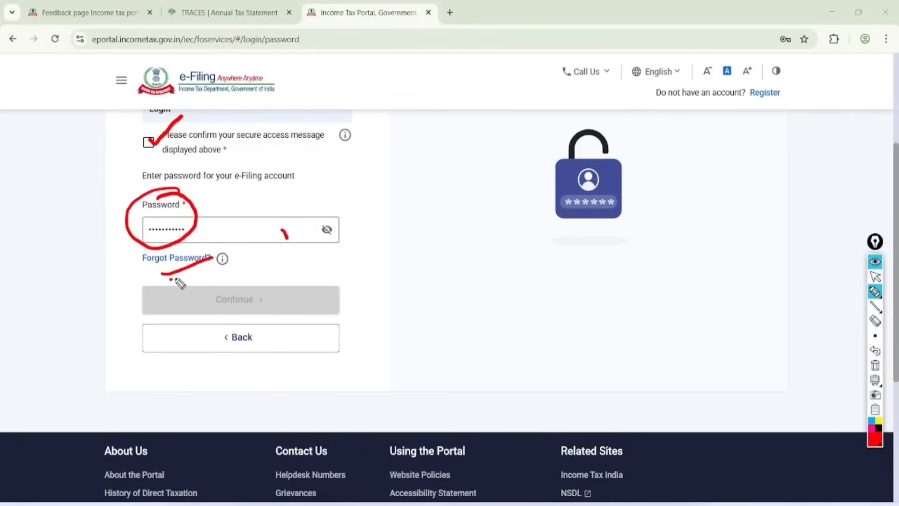
{"action": "left_click_drag", "start_coordinate": [176, 280], "coordinate": [215, 266]}
{"action": "left_click", "coordinate": [875, 276]}
{"action": "left_click", "coordinate": [876, 365]}
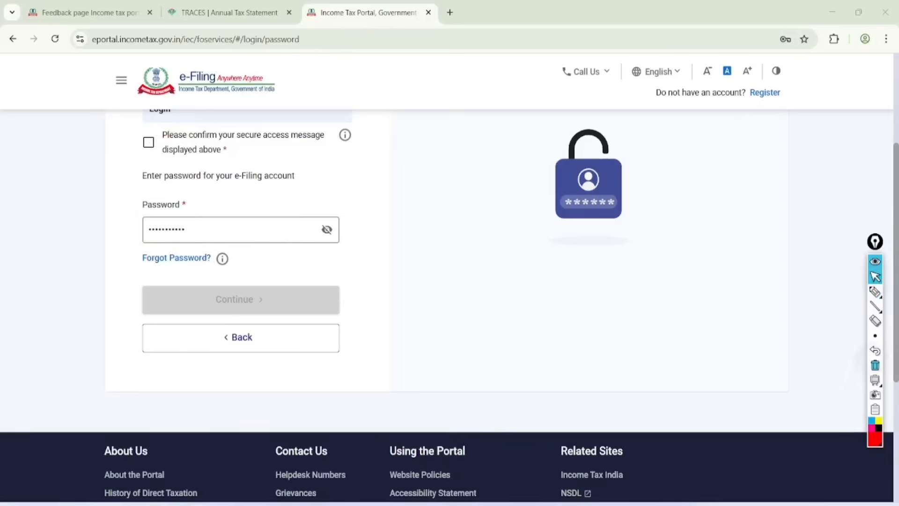
Confirm the secure access message and continue logging in to the e-filing account.
{"action": "left_click", "coordinate": [149, 142]}
{"action": "scroll", "coordinate": [63, 256], "scroll_direction": "down", "scroll_amount": 1}
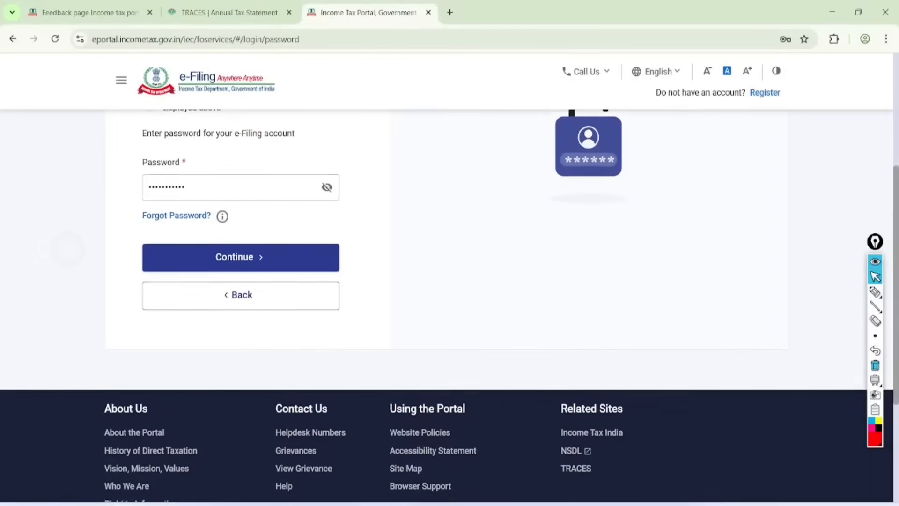
{"action": "scroll", "coordinate": [63, 255], "scroll_direction": "down", "scroll_amount": 1}
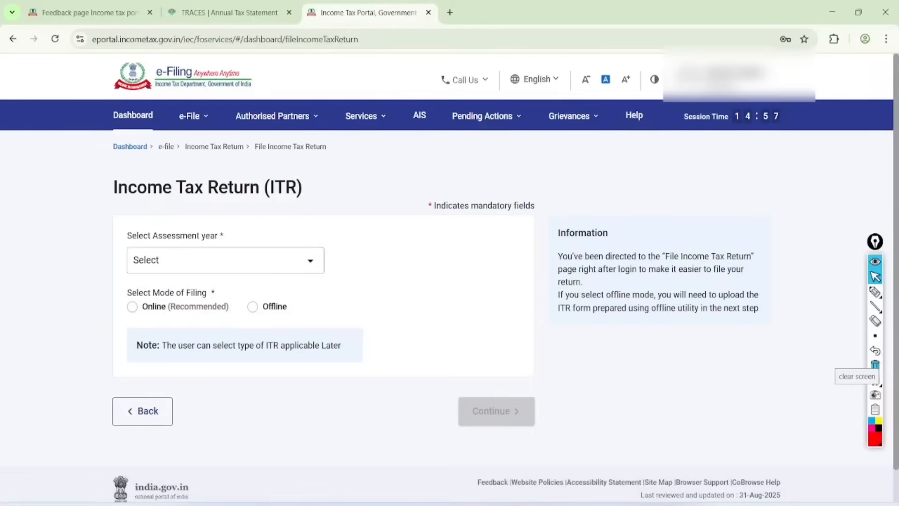
Handwrite "AIS", "TIS" and a double-underlined "26AS" on the Income Tax Return page, and circle the portal's AIS entry.
{"action": "left_click", "coordinate": [875, 291]}
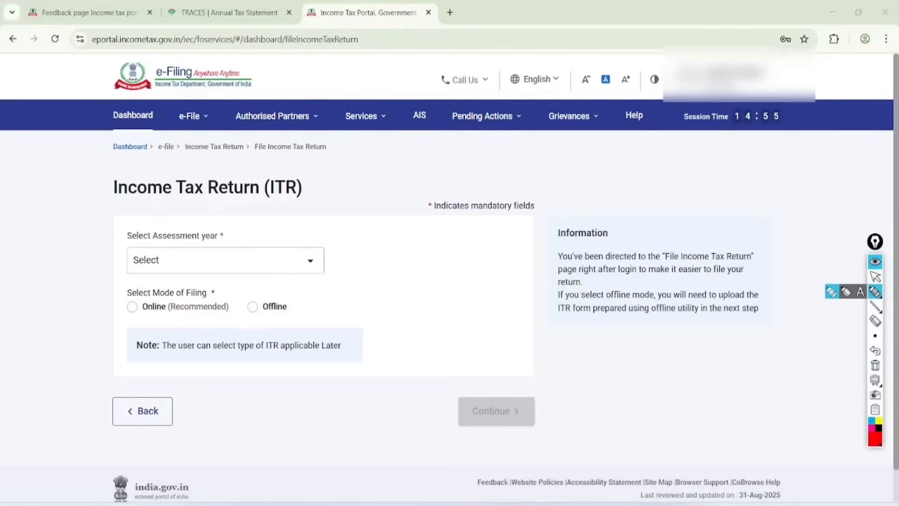
{"action": "left_click", "coordinate": [410, 272]}
{"action": "left_click_drag", "start_coordinate": [329, 183], "coordinate": [362, 188]}
{"action": "left_click_drag", "start_coordinate": [357, 157], "coordinate": [368, 184]}
{"action": "mouse_move", "coordinate": [367, 237]}
{"action": "left_mouse_down"}
{"action": "mouse_move", "coordinate": [386, 197]}
{"action": "mouse_move", "coordinate": [375, 246]}
{"action": "mouse_move", "coordinate": [427, 235]}
{"action": "left_mouse_up"}
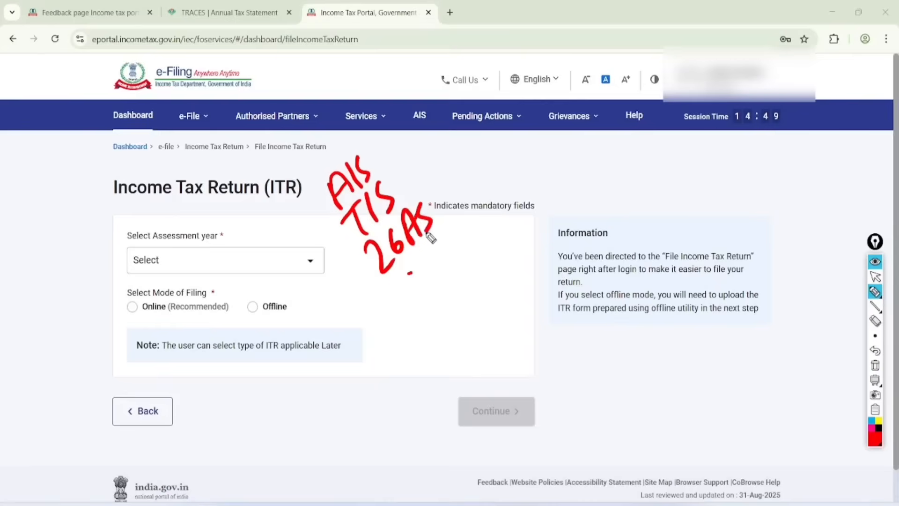
{"action": "mouse_move", "coordinate": [393, 283]}
{"action": "left_mouse_down"}
{"action": "mouse_move", "coordinate": [446, 230]}
{"action": "mouse_move", "coordinate": [405, 291]}
{"action": "left_mouse_up"}
{"action": "mouse_move", "coordinate": [424, 96]}
{"action": "left_mouse_down"}
{"action": "mouse_move", "coordinate": [406, 121]}
{"action": "mouse_move", "coordinate": [414, 111]}
{"action": "left_mouse_up"}
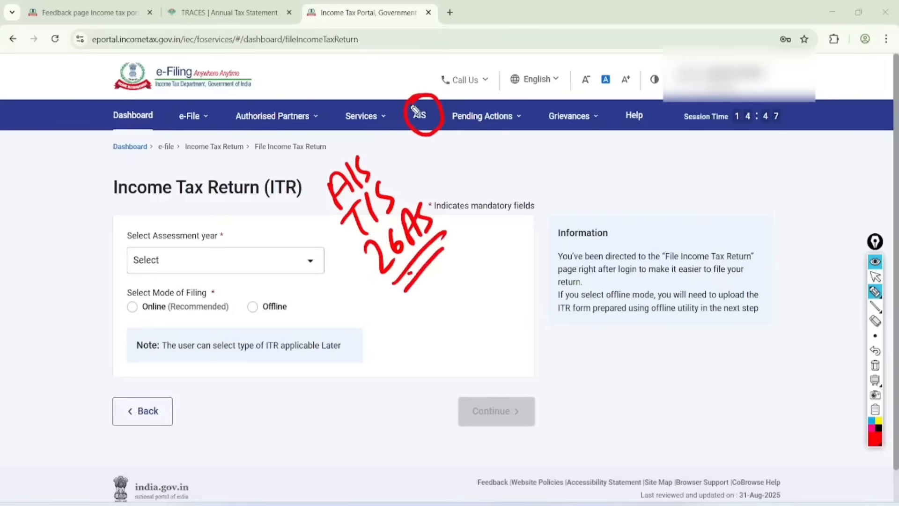
Clear the ink and open the AIS Compliance Portal from the e-filing account.
{"action": "left_click", "coordinate": [875, 277]}
{"action": "left_click", "coordinate": [875, 365]}
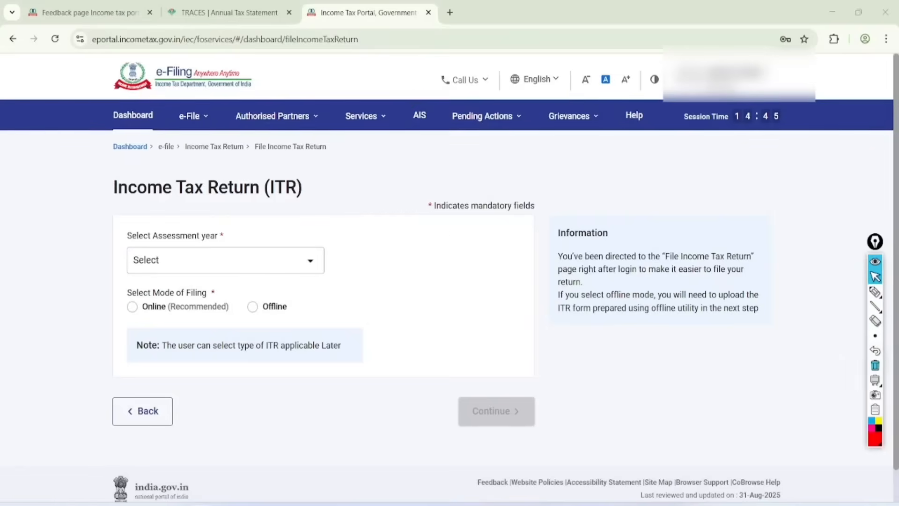
{"action": "left_click", "coordinate": [420, 116]}
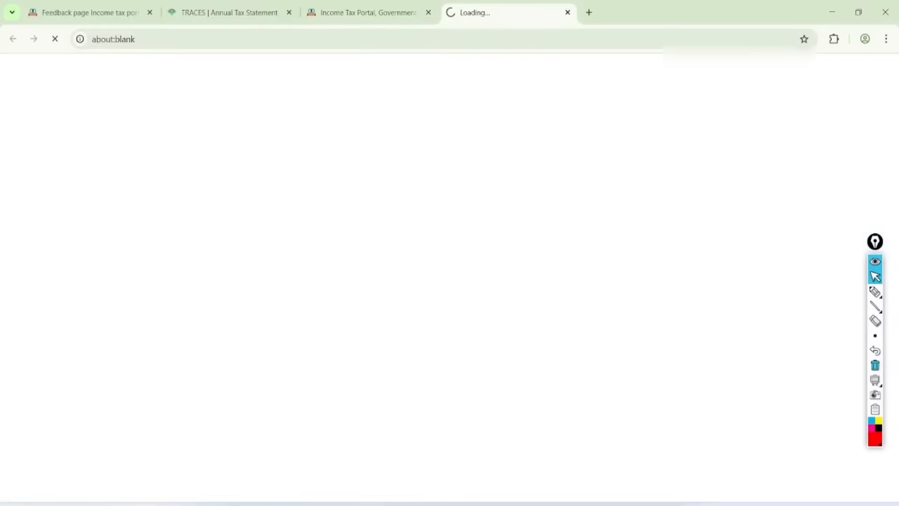
Circle the AIS section beside Instructions in ink and open the Annual Information Statement page.
{"action": "left_click", "coordinate": [875, 291]}
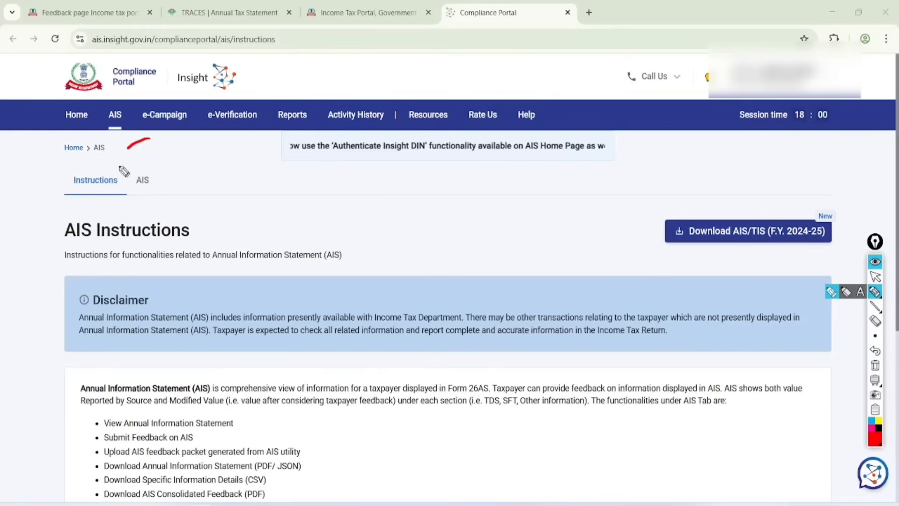
{"action": "left_click_drag", "start_coordinate": [122, 171], "coordinate": [128, 149]}
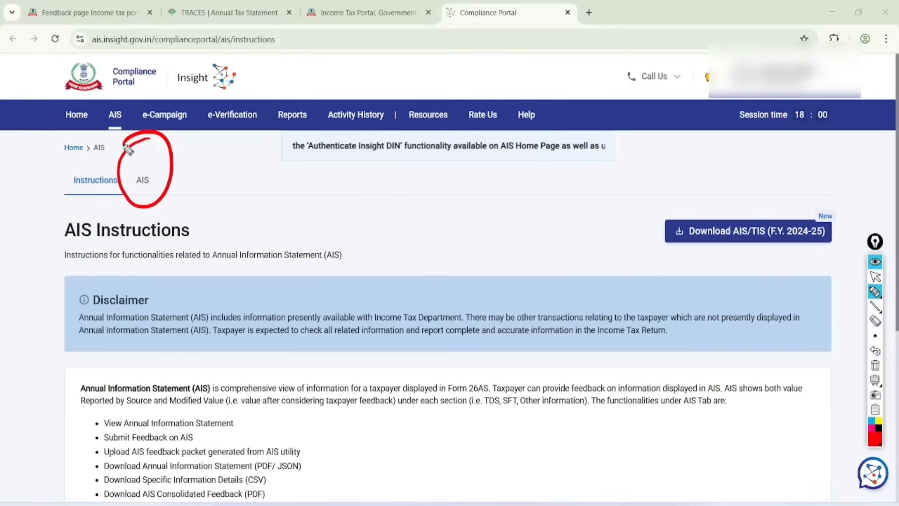
{"action": "left_click", "coordinate": [875, 277]}
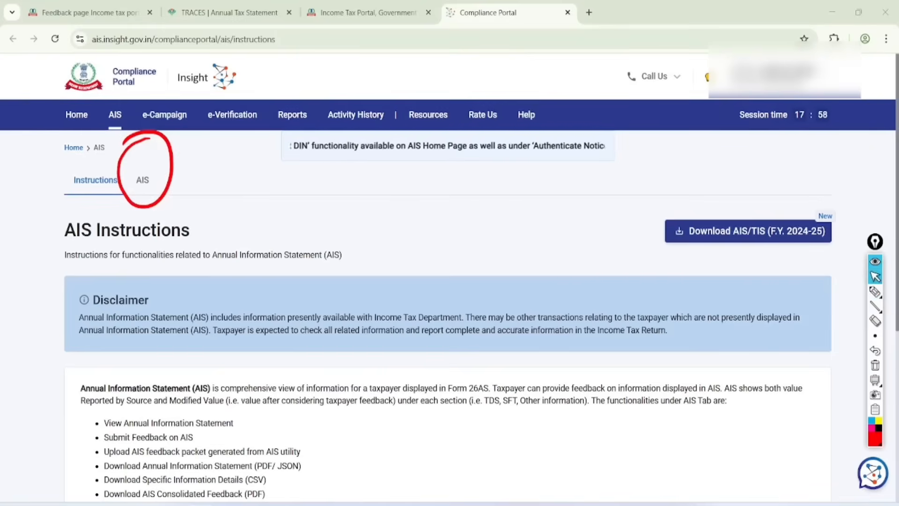
{"action": "left_click", "coordinate": [151, 178]}
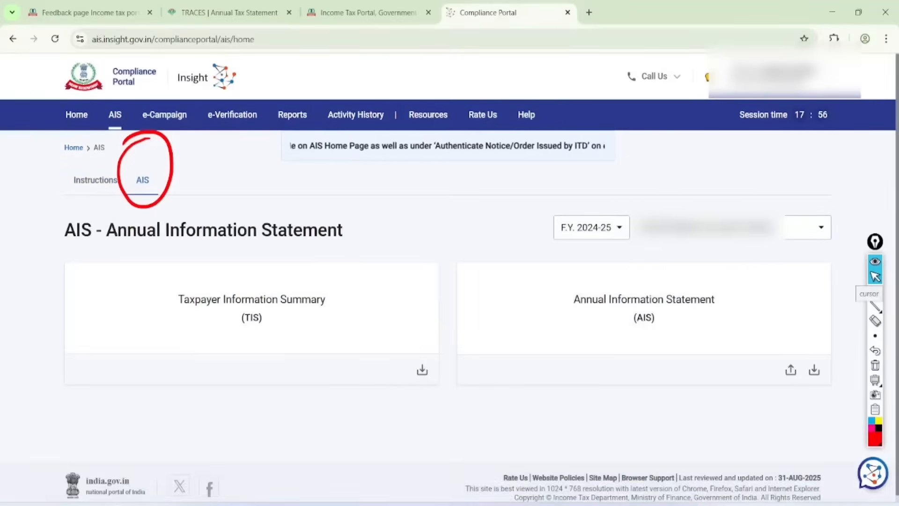
Circle the F.Y. 2024-25 selector and the Taxpayer Information Summary (TIS) tile in red ink.
{"action": "left_click", "coordinate": [876, 291]}
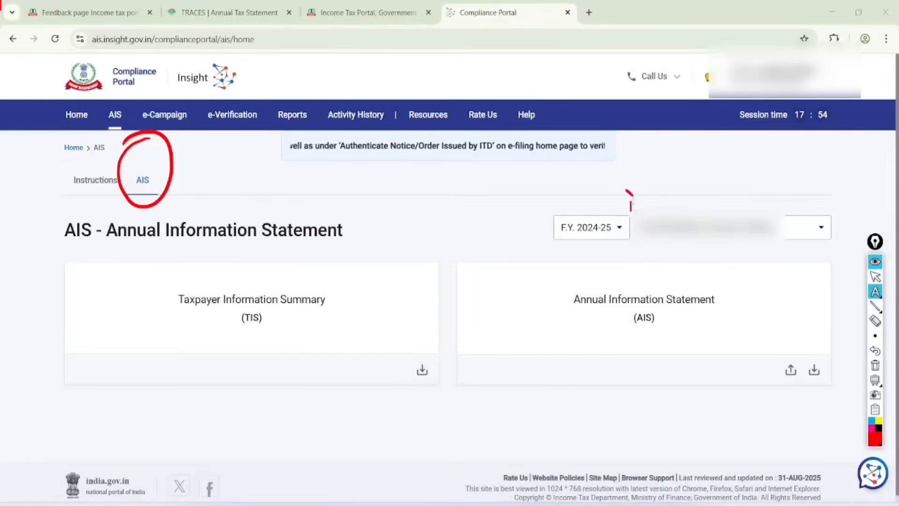
{"action": "mouse_move", "coordinate": [874, 292]}
{"action": "left_click", "coordinate": [837, 293]}
{"action": "mouse_move", "coordinate": [609, 187]}
{"action": "left_mouse_down"}
{"action": "mouse_move", "coordinate": [576, 267]}
{"action": "mouse_move", "coordinate": [559, 183]}
{"action": "left_mouse_up"}
{"action": "mouse_move", "coordinate": [284, 261]}
{"action": "left_mouse_down"}
{"action": "mouse_move", "coordinate": [304, 251]}
{"action": "mouse_move", "coordinate": [164, 329]}
{"action": "left_mouse_up"}
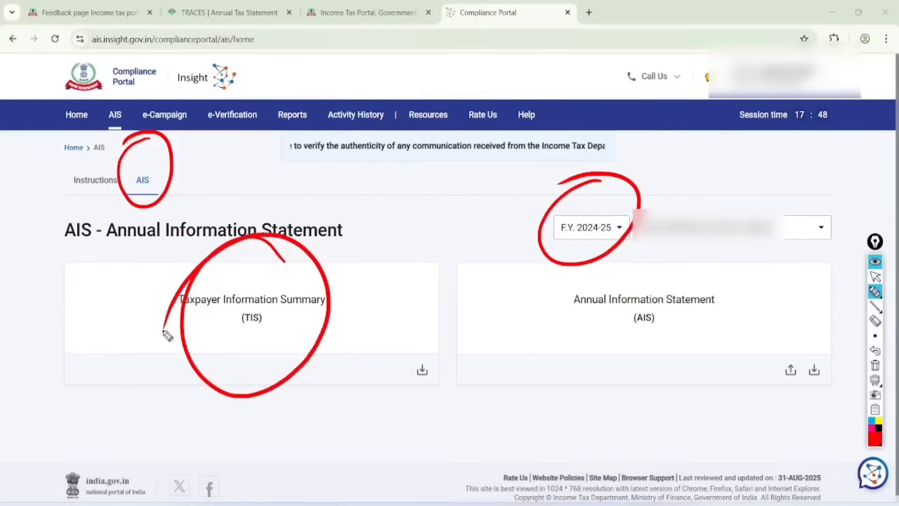
Clear the ink and open the Taxpayer Information Summary to its list of information categories.
{"action": "left_click", "coordinate": [875, 277]}
{"action": "left_click", "coordinate": [875, 365]}
{"action": "left_click", "coordinate": [252, 308]}
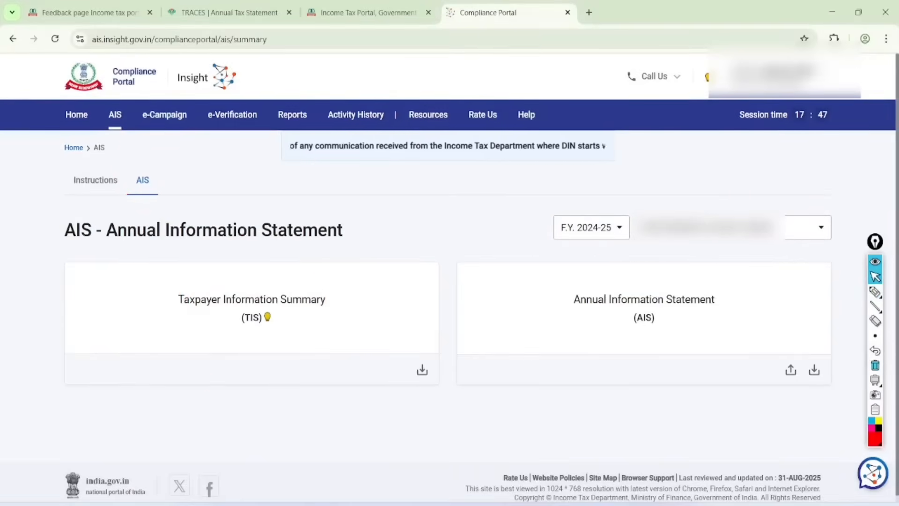
{"action": "scroll", "coordinate": [450, 281], "scroll_direction": "down", "scroll_amount": 2}
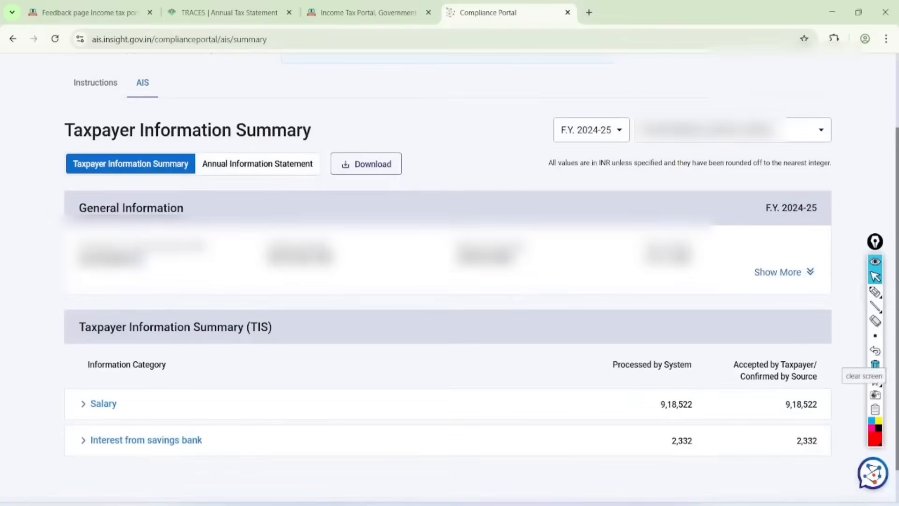
Tick the Salary and Interest from savings bank categories in ink and clear the marks again.
{"action": "left_click", "coordinate": [875, 291]}
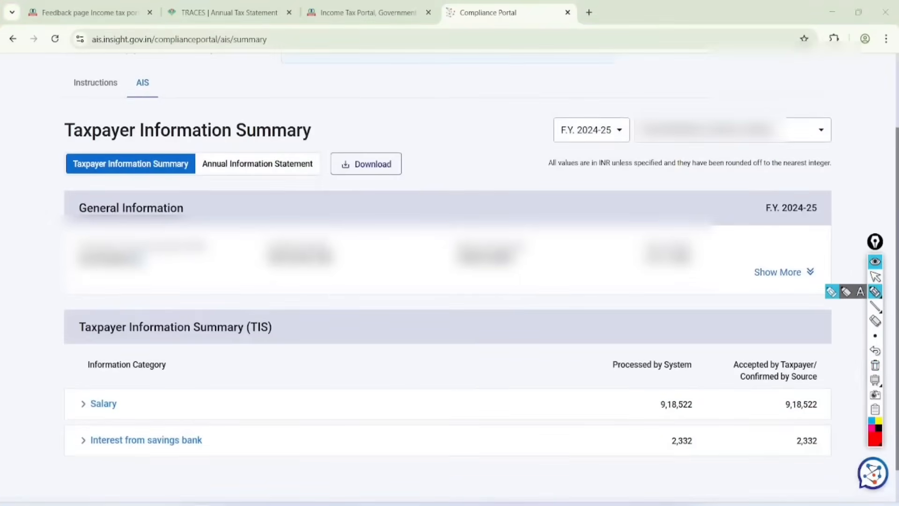
{"action": "left_click_drag", "start_coordinate": [129, 397], "coordinate": [187, 324]}
{"action": "left_click_drag", "start_coordinate": [154, 462], "coordinate": [230, 400]}
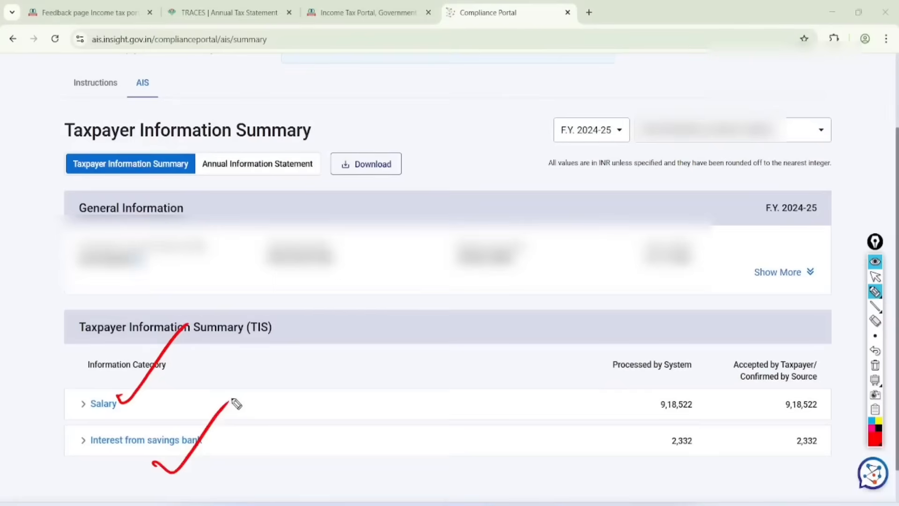
{"action": "left_click", "coordinate": [875, 277]}
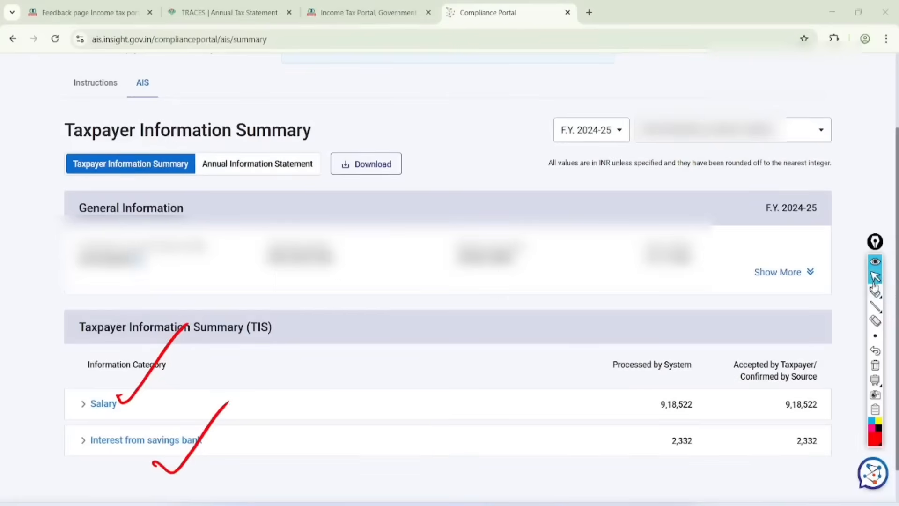
{"action": "left_click", "coordinate": [875, 365]}
Return to the e-filing account, list the e-File options for Income Tax Returns, and mark View Form 26AS in ink.
{"action": "left_click", "coordinate": [90, 13]}
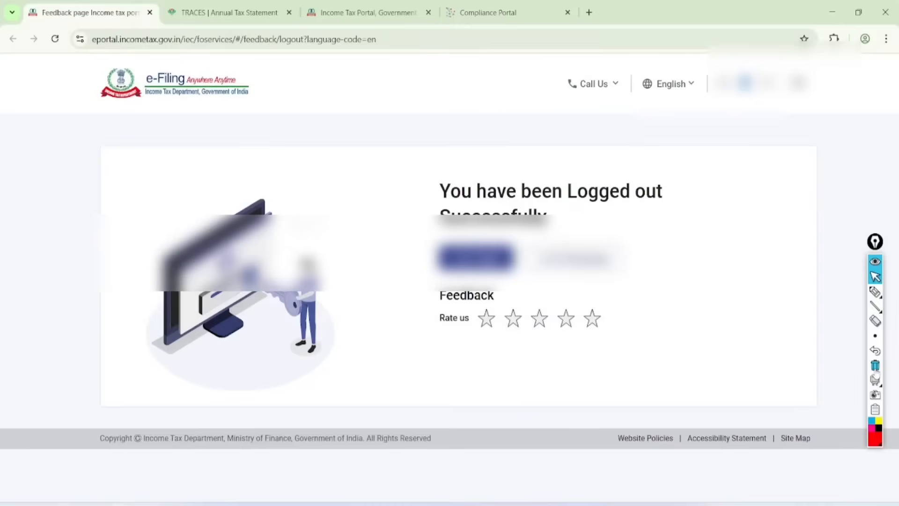
{"action": "key", "text": "ctrl+Tab"}
{"action": "key", "text": "ctrl+Tab"}
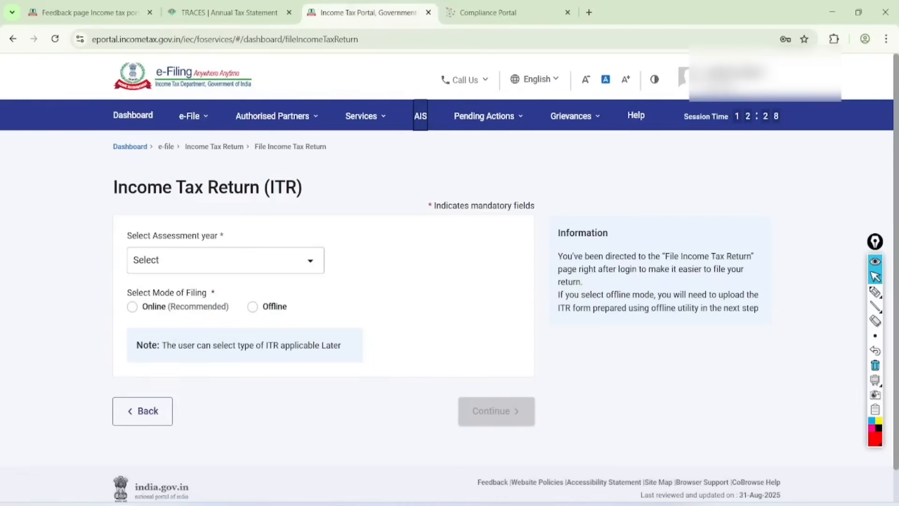
{"action": "left_click", "coordinate": [194, 115]}
{"action": "left_click", "coordinate": [228, 146]}
{"action": "left_click", "coordinate": [875, 291]}
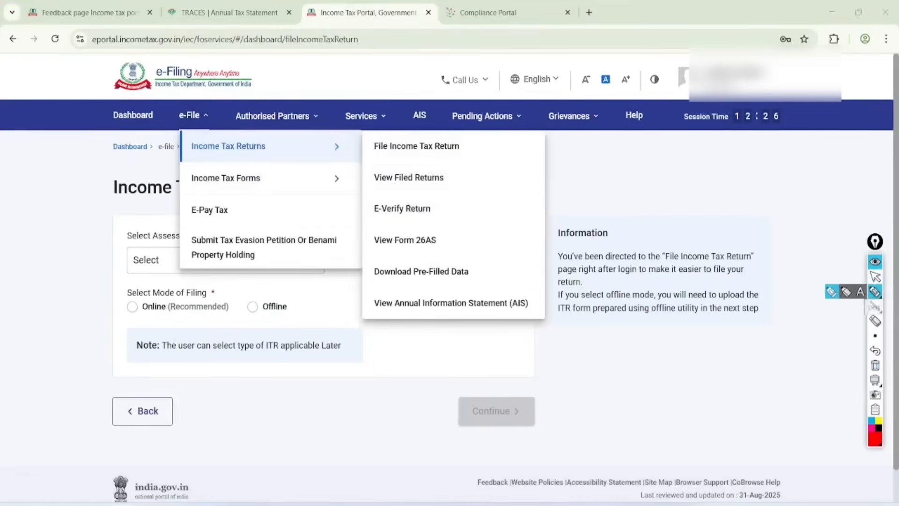
{"action": "mouse_move", "coordinate": [350, 252]}
{"action": "left_mouse_down"}
{"action": "mouse_move", "coordinate": [467, 245]}
{"action": "mouse_move", "coordinate": [365, 255]}
{"action": "mouse_move", "coordinate": [368, 266]}
{"action": "left_mouse_up"}
Clear the ink, open Form 26AS on TRACES, and agree to the usage of Form 16 / 16A generated there.
{"action": "left_click", "coordinate": [876, 277]}
{"action": "left_click", "coordinate": [875, 365]}
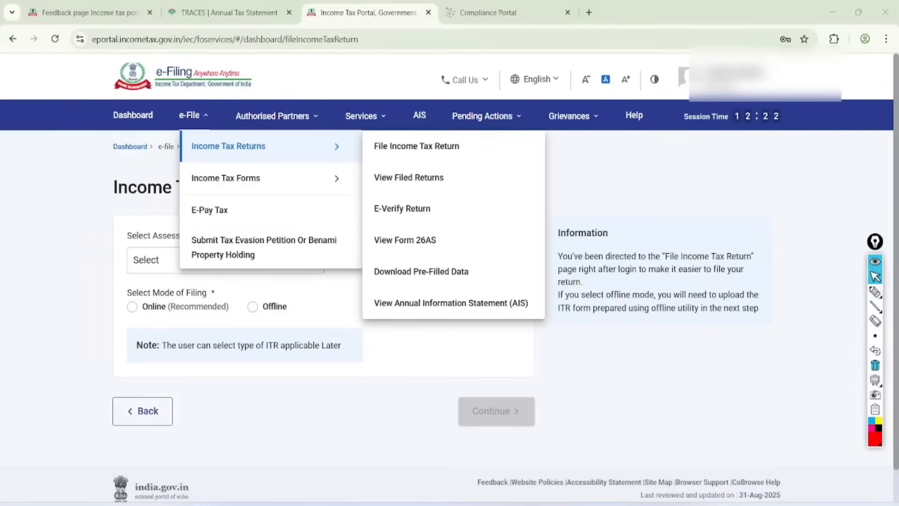
{"action": "left_click", "coordinate": [405, 240]}
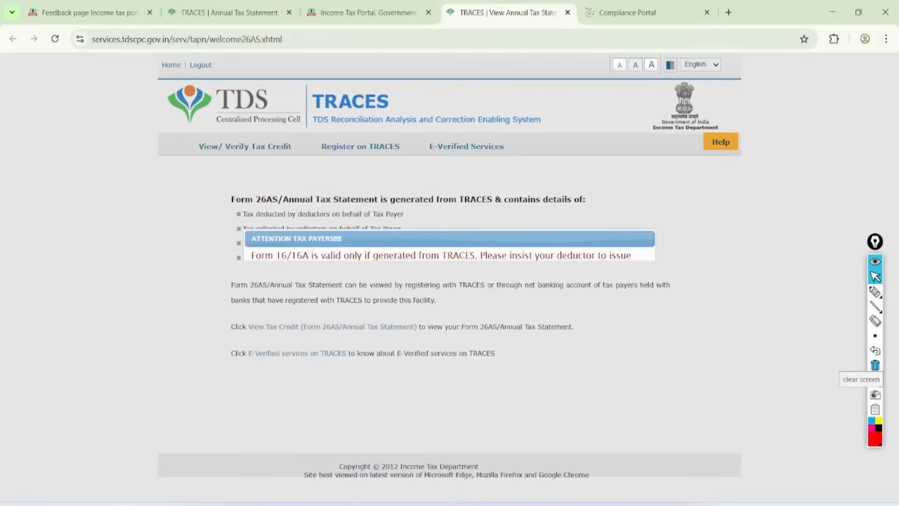
{"action": "left_click", "coordinate": [255, 288]}
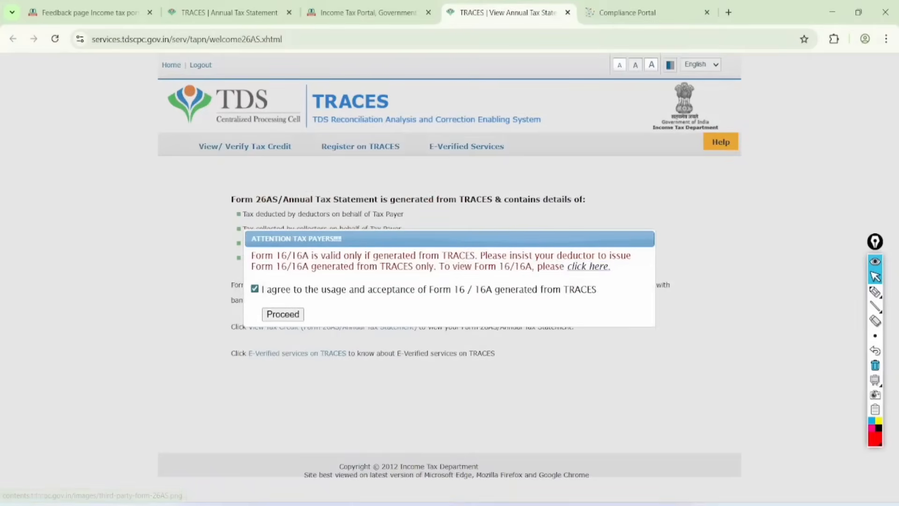
{"action": "left_click", "coordinate": [282, 314]}
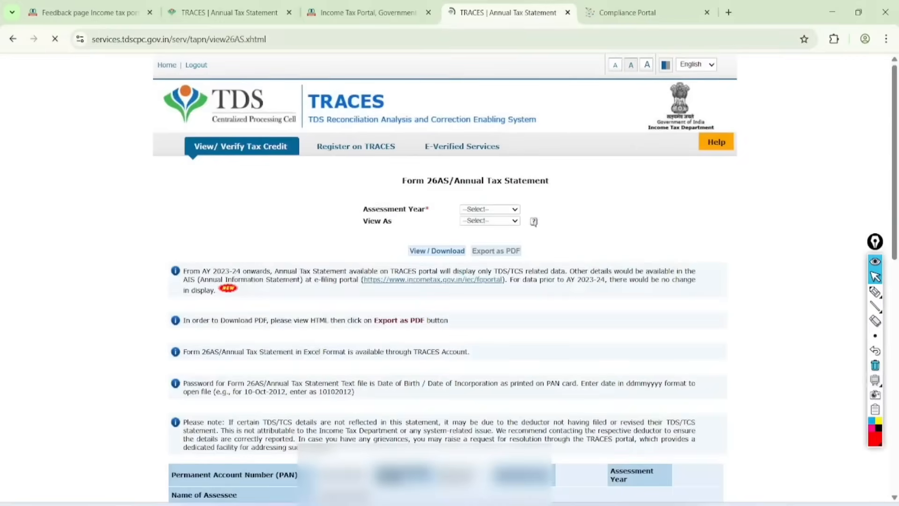
Display the Form 26AS/Annual Tax Statement for assessment year 2025-26 in HTML format.
{"action": "scroll", "coordinate": [444, 248], "scroll_direction": "up", "scroll_amount": 3}
{"action": "left_click", "coordinate": [504, 249]}
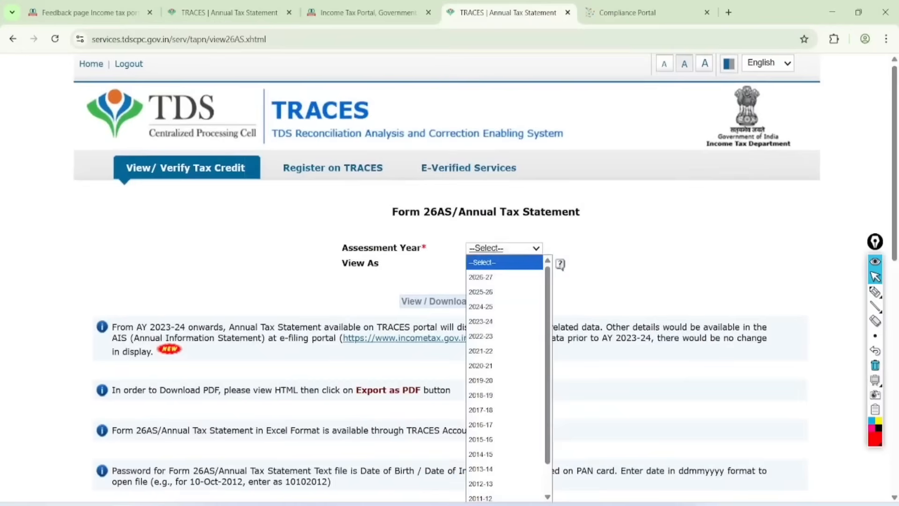
{"action": "left_click", "coordinate": [481, 292]}
{"action": "left_click", "coordinate": [504, 263]}
{"action": "left_click", "coordinate": [491, 289]}
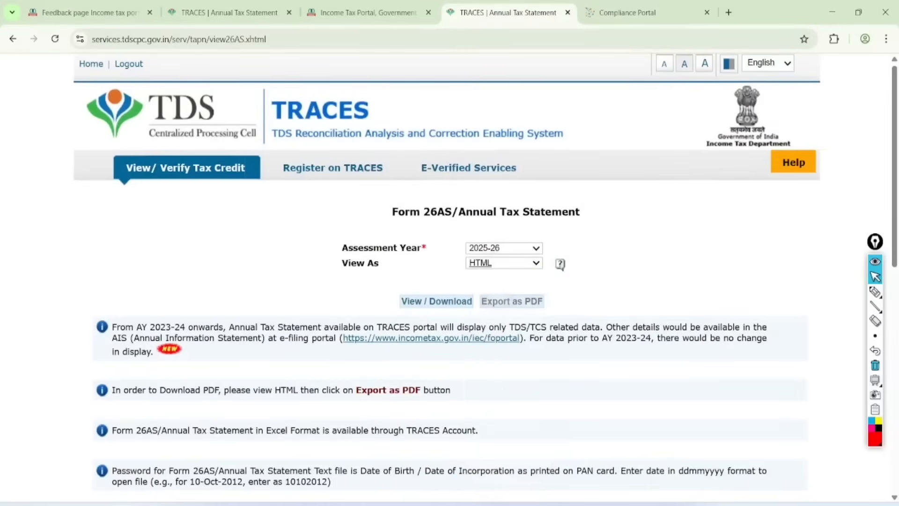
{"action": "left_click", "coordinate": [436, 302]}
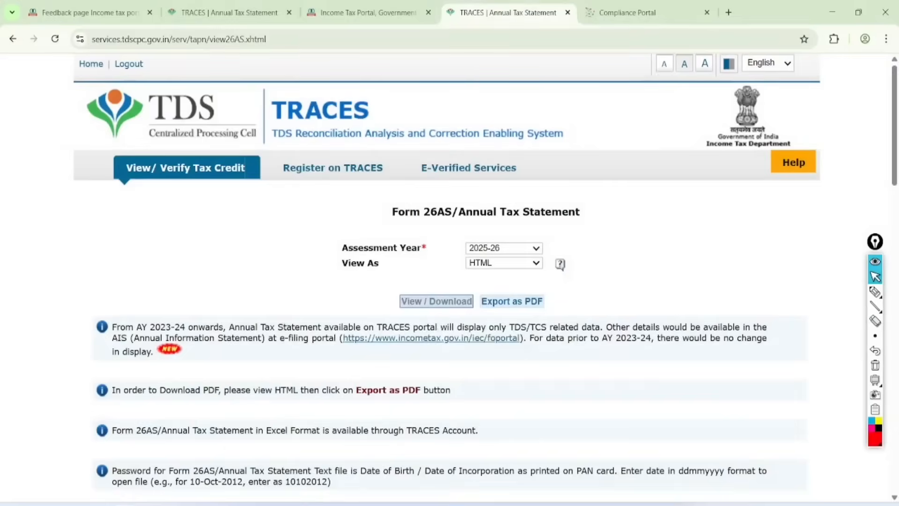
Circle the Part-I heading and 15G/15H in Part-II, tick the deductor entry, and handwrite "TCS" and a double-underlined "TR" on the statement.
{"action": "scroll", "coordinate": [444, 276], "scroll_direction": "down", "scroll_amount": 7}
{"action": "scroll", "coordinate": [449, 276], "scroll_direction": "down", "scroll_amount": 1}
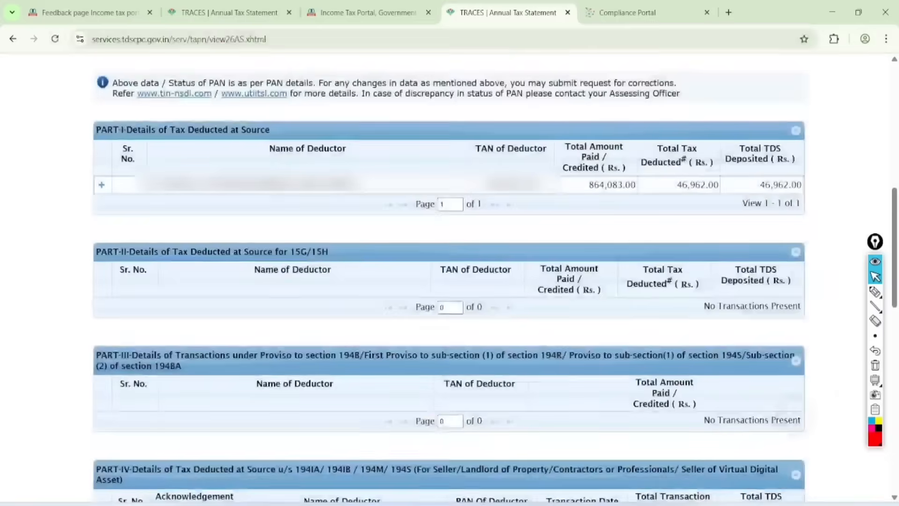
{"action": "scroll", "coordinate": [449, 276], "scroll_direction": "down", "scroll_amount": 1}
{"action": "left_click", "coordinate": [876, 291]}
{"action": "mouse_move", "coordinate": [267, 68]}
{"action": "left_mouse_down"}
{"action": "mouse_move", "coordinate": [216, 79]}
{"action": "mouse_move", "coordinate": [295, 84]}
{"action": "mouse_move", "coordinate": [255, 66]}
{"action": "left_mouse_up"}
{"action": "left_click_drag", "start_coordinate": [251, 193], "coordinate": [366, 157]}
{"action": "mouse_move", "coordinate": [335, 228]}
{"action": "left_mouse_down"}
{"action": "mouse_move", "coordinate": [347, 276]}
{"action": "mouse_move", "coordinate": [313, 210]}
{"action": "left_mouse_up"}
{"action": "mouse_move", "coordinate": [326, 322]}
{"action": "left_mouse_down"}
{"action": "mouse_move", "coordinate": [337, 313]}
{"action": "mouse_move", "coordinate": [357, 328]}
{"action": "mouse_move", "coordinate": [379, 307]}
{"action": "left_mouse_up"}
{"action": "mouse_move", "coordinate": [360, 357]}
{"action": "left_mouse_down"}
{"action": "mouse_move", "coordinate": [369, 338]}
{"action": "mouse_move", "coordinate": [384, 349]}
{"action": "mouse_move", "coordinate": [429, 332]}
{"action": "mouse_move", "coordinate": [426, 357]}
{"action": "left_mouse_up"}
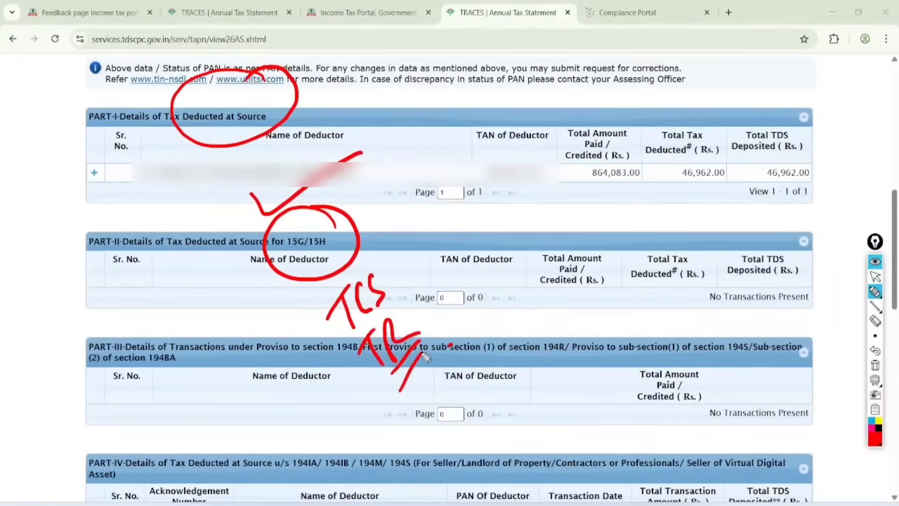
Clear the ink and expand the deductor entry in Part-I to its individual tax-deduction transactions.
{"action": "left_click", "coordinate": [875, 276]}
{"action": "left_click", "coordinate": [875, 365]}
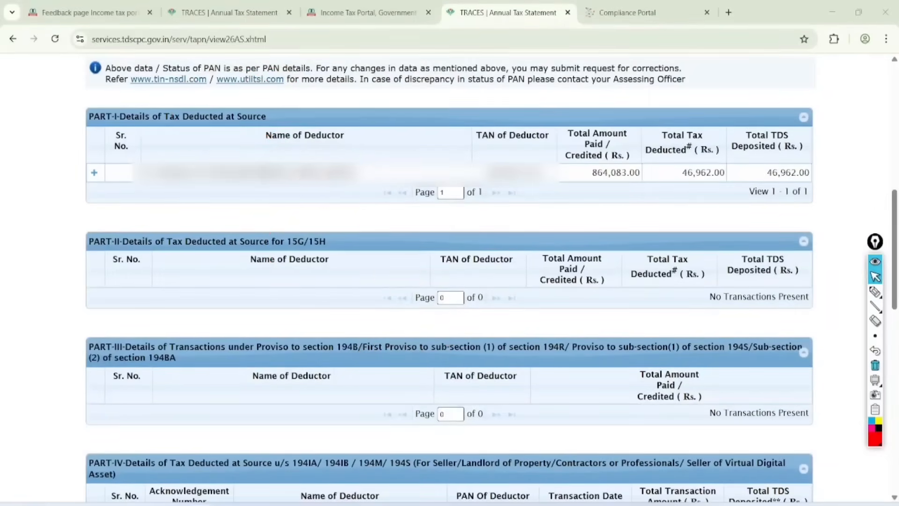
{"action": "left_click", "coordinate": [95, 173]}
Circle section 192 in ink, handwrite "Salary", "194" and a double-underlined "194A" beside it, and clear the annotations.
{"action": "left_click", "coordinate": [876, 291]}
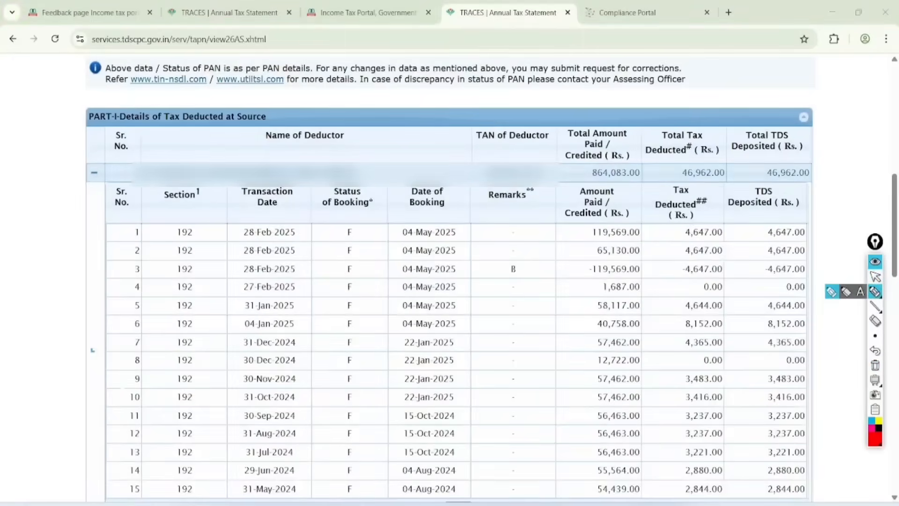
{"action": "left_click_drag", "start_coordinate": [168, 216], "coordinate": [173, 205]}
{"action": "mouse_move", "coordinate": [221, 270]}
{"action": "left_mouse_down"}
{"action": "mouse_move", "coordinate": [209, 278]}
{"action": "mouse_move", "coordinate": [230, 274]}
{"action": "mouse_move", "coordinate": [248, 243]}
{"action": "mouse_move", "coordinate": [262, 246]}
{"action": "mouse_move", "coordinate": [287, 210]}
{"action": "mouse_move", "coordinate": [270, 300]}
{"action": "mouse_move", "coordinate": [299, 293]}
{"action": "mouse_move", "coordinate": [304, 323]}
{"action": "mouse_move", "coordinate": [323, 304]}
{"action": "mouse_move", "coordinate": [341, 313]}
{"action": "mouse_move", "coordinate": [351, 299]}
{"action": "mouse_move", "coordinate": [335, 330]}
{"action": "mouse_move", "coordinate": [357, 312]}
{"action": "left_mouse_up"}
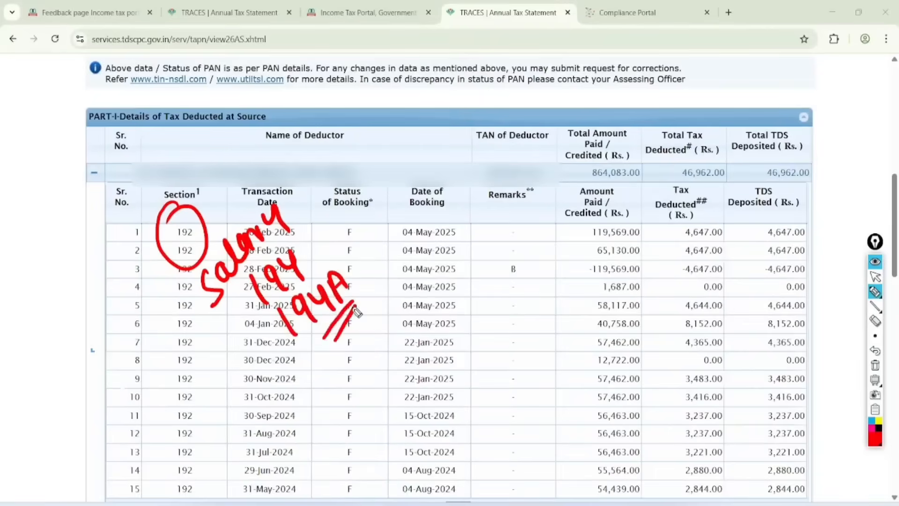
{"action": "left_click", "coordinate": [875, 277]}
{"action": "left_click", "coordinate": [875, 365]}
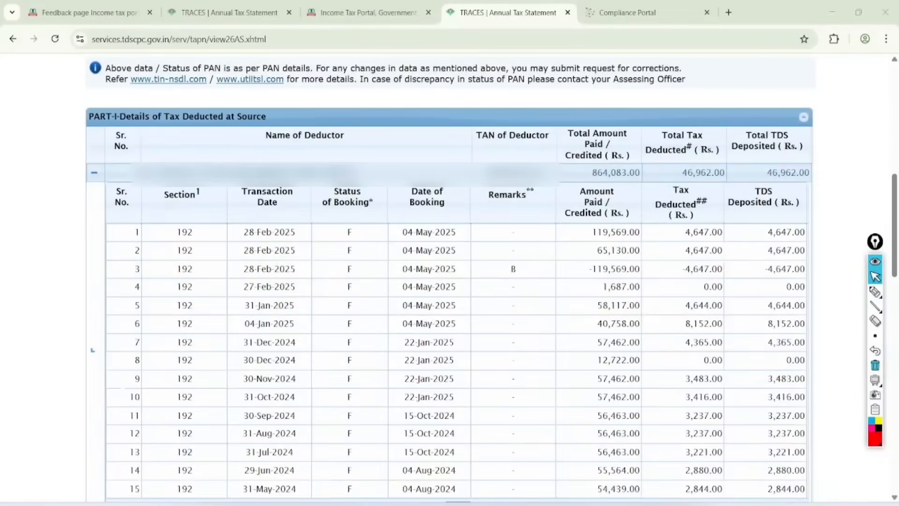
Return to the e-filing Income Tax Return page and continue with assessment year 2025-26 and the Online filing mode.
{"action": "left_click", "coordinate": [89, 12]}
{"action": "left_click", "coordinate": [368, 12]}
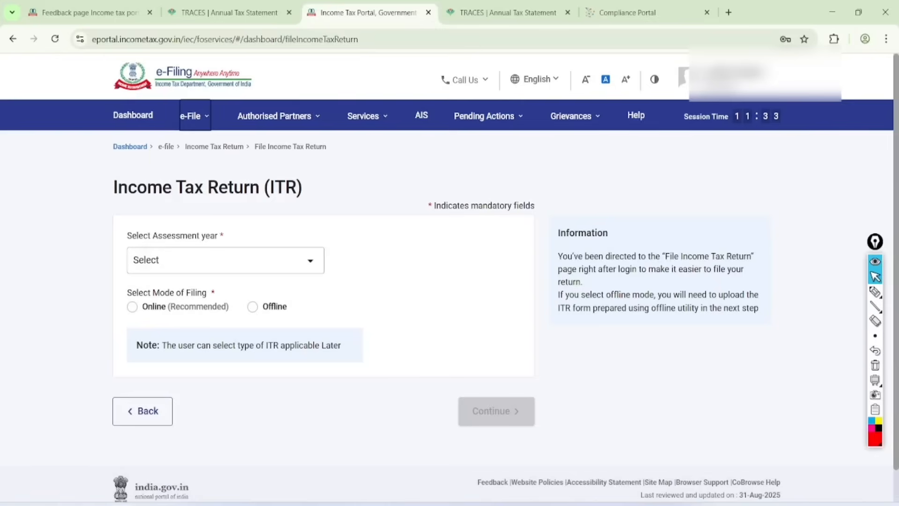
{"action": "left_click", "coordinate": [223, 260]}
{"action": "left_click", "coordinate": [141, 312]}
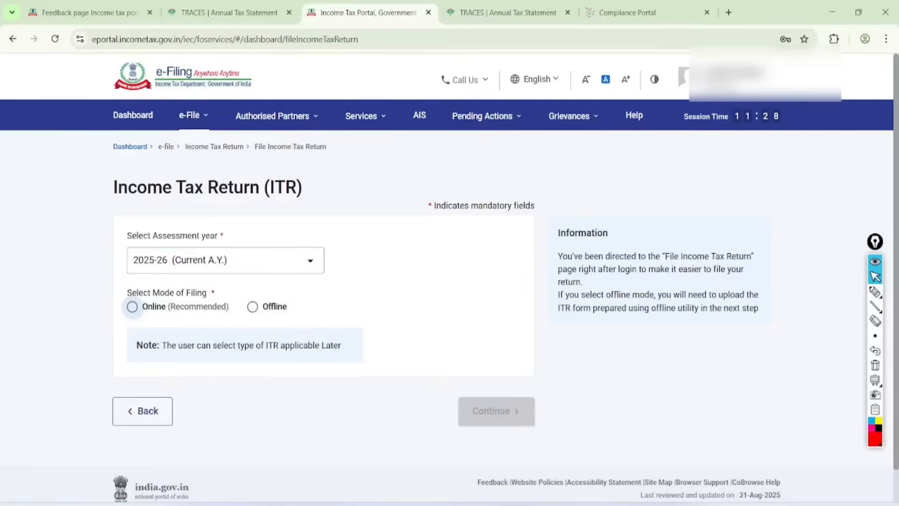
{"action": "left_click", "coordinate": [132, 307]}
{"action": "left_click", "coordinate": [496, 411]}
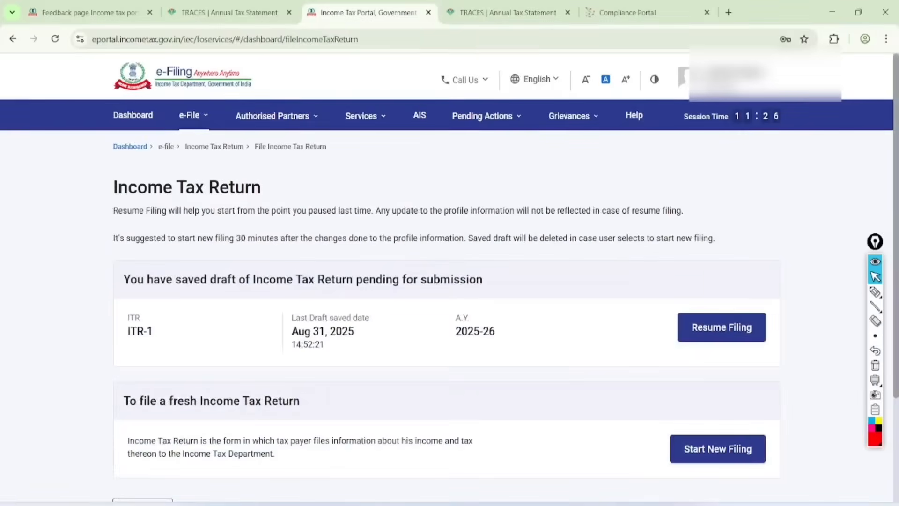
Start a new filing and choose ITR - 1 as the form, continuing past the status selection.
{"action": "left_click", "coordinate": [717, 449]}
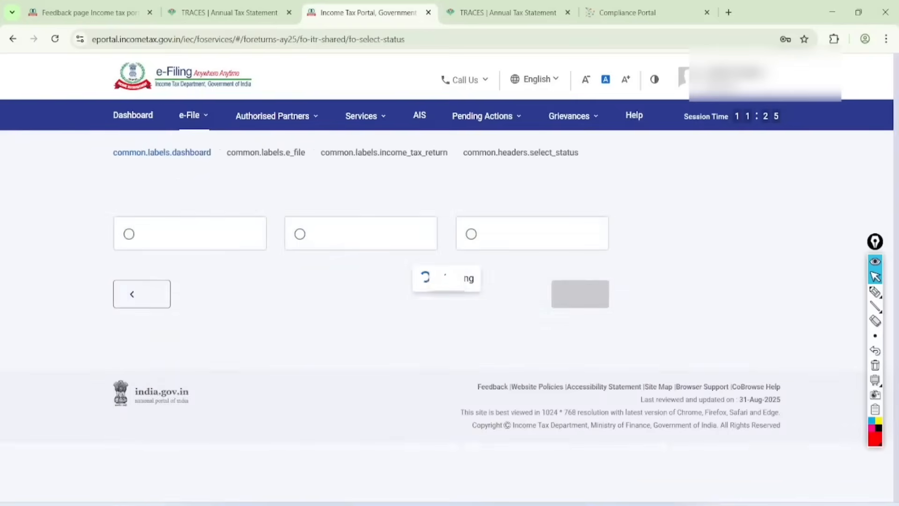
{"action": "left_click", "coordinate": [585, 357]}
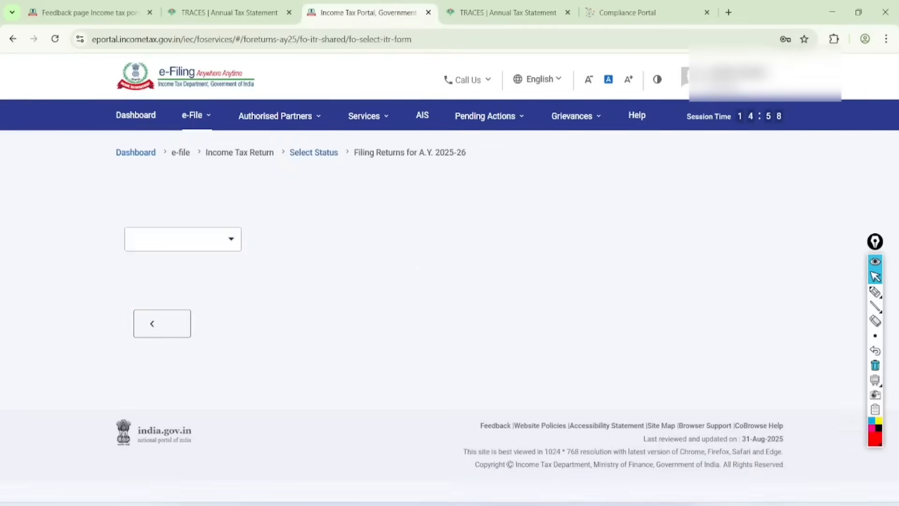
{"action": "left_click", "coordinate": [180, 302]}
{"action": "left_click", "coordinate": [199, 352]}
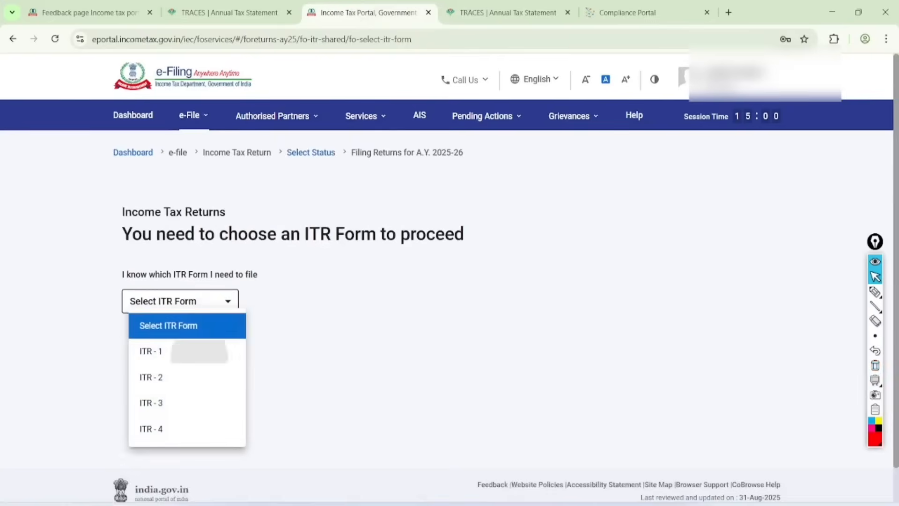
{"action": "scroll", "coordinate": [514, 398], "scroll_direction": "up", "scroll_amount": 1}
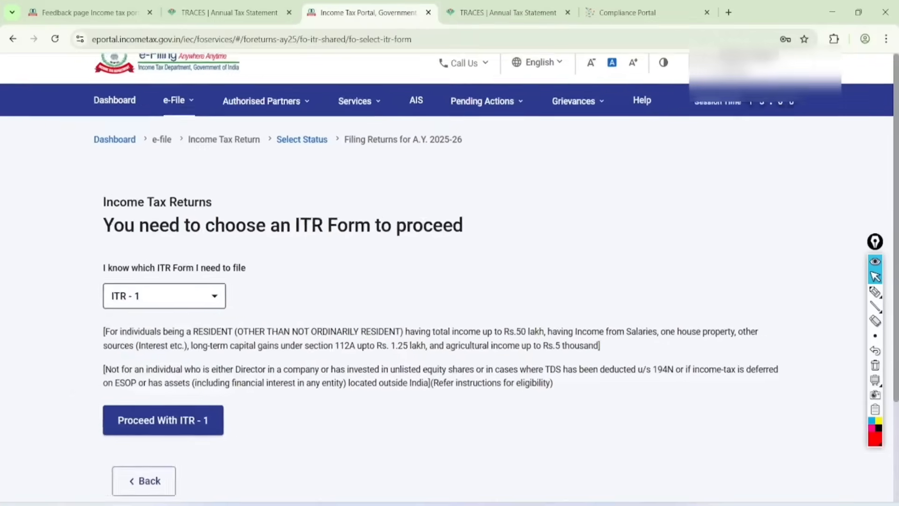
Handwrite a double-underlined "LTCG" above the ITR - 1 eligibility text and circle it.
{"action": "left_click", "coordinate": [875, 291]}
{"action": "mouse_move", "coordinate": [486, 151]}
{"action": "left_mouse_down"}
{"action": "mouse_move", "coordinate": [500, 179]}
{"action": "mouse_move", "coordinate": [521, 142]}
{"action": "left_mouse_up"}
{"action": "left_click_drag", "start_coordinate": [513, 143], "coordinate": [516, 171]}
{"action": "mouse_move", "coordinate": [537, 134]}
{"action": "left_mouse_down"}
{"action": "mouse_move", "coordinate": [536, 164]}
{"action": "mouse_move", "coordinate": [555, 146]}
{"action": "left_mouse_up"}
{"action": "left_click", "coordinate": [504, 189]}
{"action": "left_click_drag", "start_coordinate": [512, 181], "coordinate": [558, 160]}
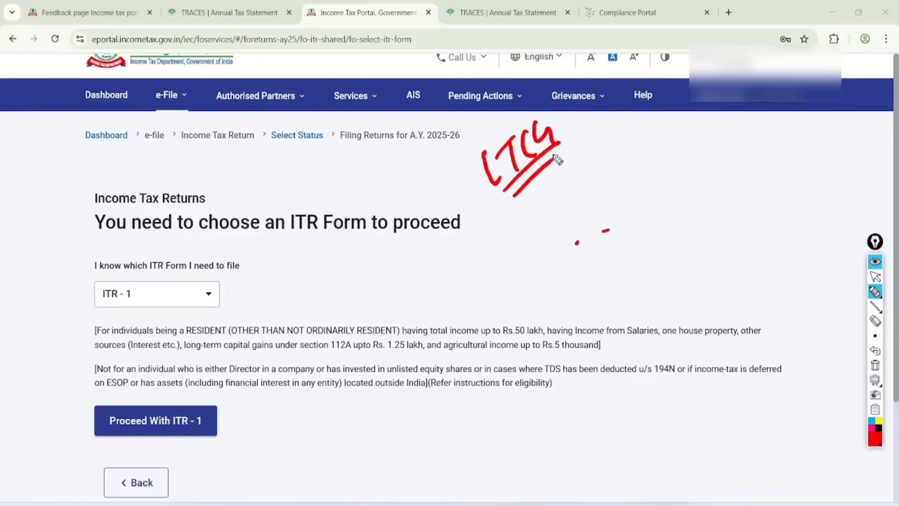
{"action": "mouse_move", "coordinate": [538, 100]}
{"action": "left_mouse_down"}
{"action": "mouse_move", "coordinate": [496, 201]}
{"action": "mouse_move", "coordinate": [545, 119]}
{"action": "left_mouse_up"}
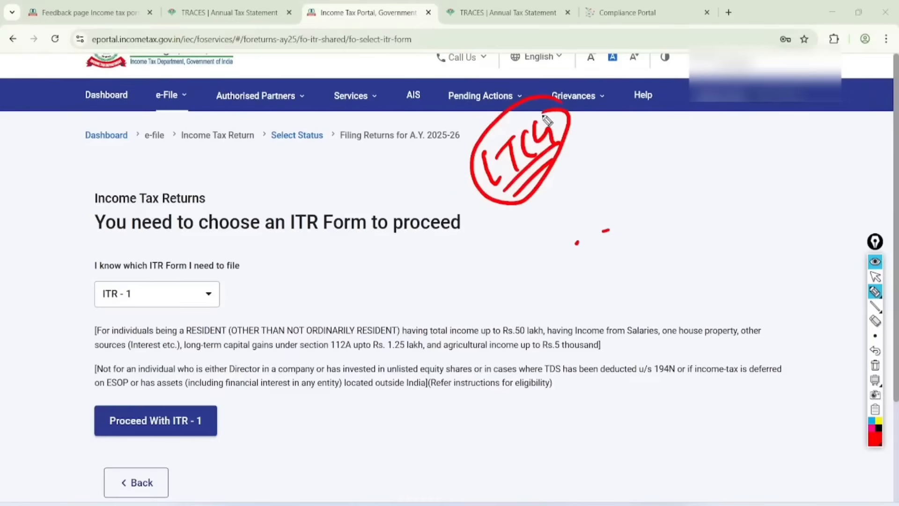
Handwrite a list with "STCG", "MF", "Crypt" and a further entry beside the circled LTCG note, and circle the whole list.
{"action": "mouse_move", "coordinate": [580, 167]}
{"action": "left_mouse_down"}
{"action": "mouse_move", "coordinate": [586, 203]}
{"action": "mouse_move", "coordinate": [568, 212]}
{"action": "left_mouse_up"}
{"action": "mouse_move", "coordinate": [577, 177]}
{"action": "left_mouse_down"}
{"action": "mouse_move", "coordinate": [602, 161]}
{"action": "mouse_move", "coordinate": [598, 192]}
{"action": "left_mouse_up"}
{"action": "mouse_move", "coordinate": [619, 146]}
{"action": "left_mouse_down"}
{"action": "mouse_move", "coordinate": [611, 180]}
{"action": "mouse_move", "coordinate": [651, 165]}
{"action": "left_mouse_up"}
{"action": "mouse_move", "coordinate": [604, 230]}
{"action": "left_mouse_down"}
{"action": "mouse_move", "coordinate": [632, 216]}
{"action": "mouse_move", "coordinate": [646, 188]}
{"action": "left_mouse_up"}
{"action": "left_click_drag", "start_coordinate": [655, 206], "coordinate": [669, 173]}
{"action": "mouse_move", "coordinate": [619, 243]}
{"action": "left_mouse_down"}
{"action": "mouse_move", "coordinate": [616, 271]}
{"action": "mouse_move", "coordinate": [630, 277]}
{"action": "left_mouse_up"}
{"action": "mouse_move", "coordinate": [630, 257]}
{"action": "left_mouse_down"}
{"action": "mouse_move", "coordinate": [642, 258]}
{"action": "mouse_move", "coordinate": [693, 217]}
{"action": "mouse_move", "coordinate": [681, 206]}
{"action": "left_mouse_up"}
{"action": "mouse_move", "coordinate": [645, 274]}
{"action": "left_mouse_down"}
{"action": "mouse_move", "coordinate": [648, 285]}
{"action": "mouse_move", "coordinate": [691, 273]}
{"action": "mouse_move", "coordinate": [737, 220]}
{"action": "left_mouse_up"}
{"action": "mouse_move", "coordinate": [698, 127]}
{"action": "left_mouse_down"}
{"action": "mouse_move", "coordinate": [538, 211]}
{"action": "mouse_move", "coordinate": [679, 124]}
{"action": "left_mouse_up"}
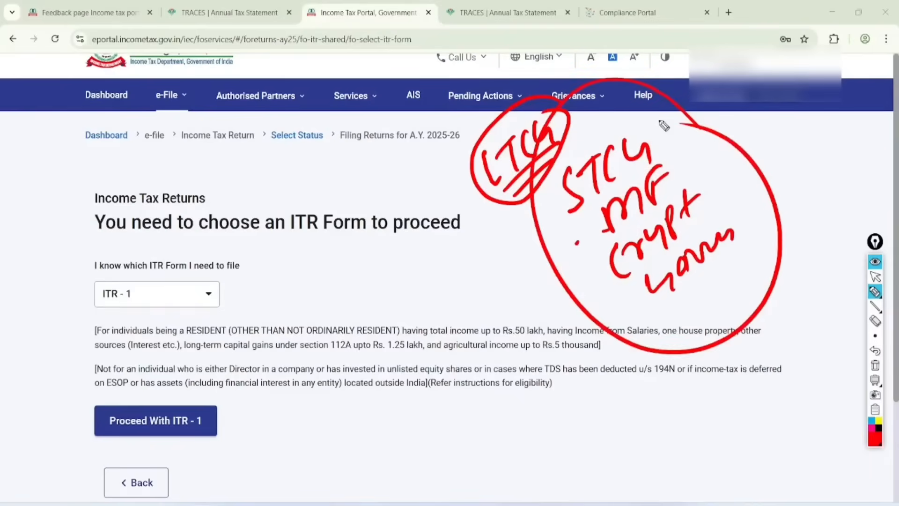
Clear the ink and proceed with ITR - 1 to its getting-started page.
{"action": "left_click", "coordinate": [876, 276]}
{"action": "left_click", "coordinate": [876, 365]}
{"action": "left_click", "coordinate": [139, 421]}
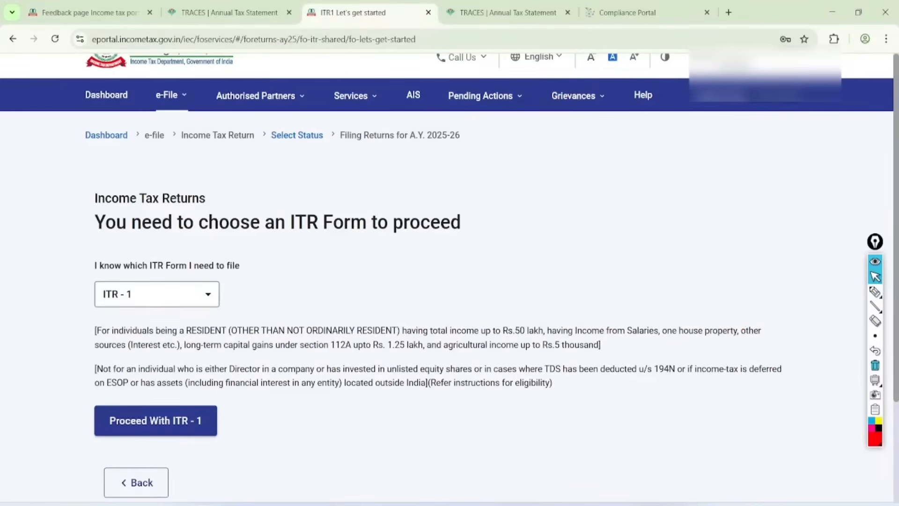
{"action": "scroll", "coordinate": [413, 387], "scroll_direction": "up", "scroll_amount": 3}
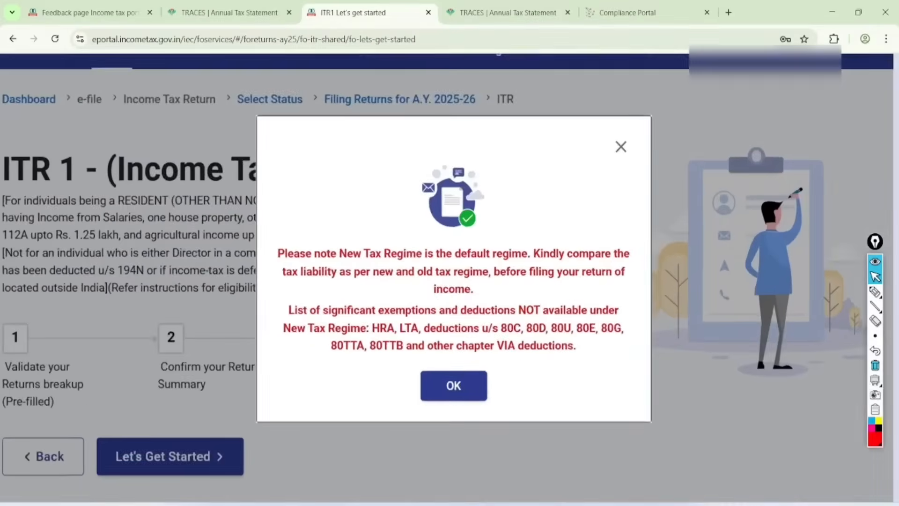
In the tax regime notice, underline "New Tax Regime" and the unavailable deductions, circle "default", and handwrite a double-underlined "OLD".
{"action": "left_click", "coordinate": [875, 292]}
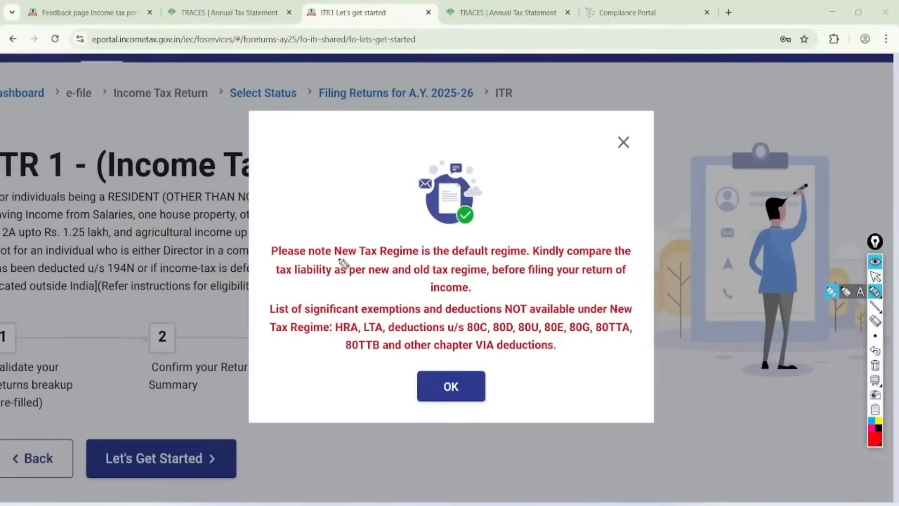
{"action": "left_click_drag", "start_coordinate": [329, 263], "coordinate": [430, 267]}
{"action": "mouse_move", "coordinate": [517, 229]}
{"action": "left_mouse_down"}
{"action": "mouse_move", "coordinate": [477, 256]}
{"action": "mouse_move", "coordinate": [482, 225]}
{"action": "left_mouse_up"}
{"action": "left_click_drag", "start_coordinate": [256, 342], "coordinate": [649, 338]}
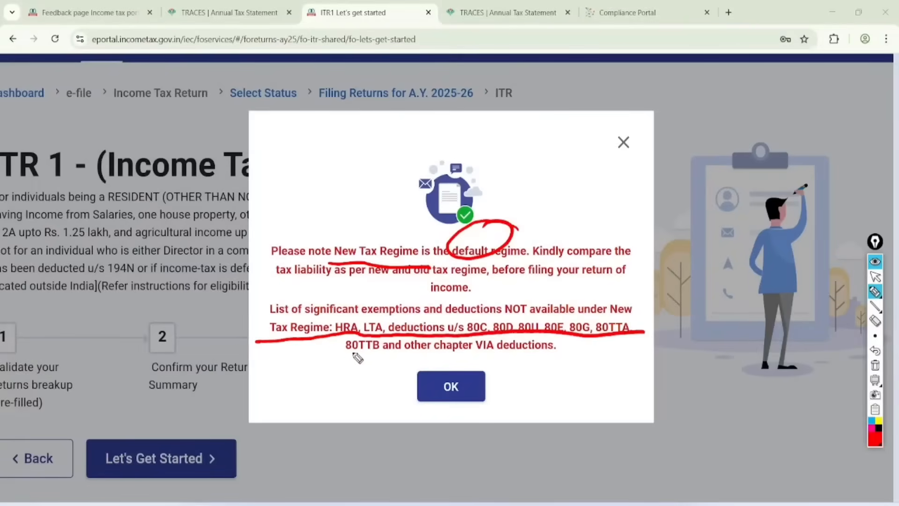
{"action": "left_click_drag", "start_coordinate": [347, 357], "coordinate": [574, 349]}
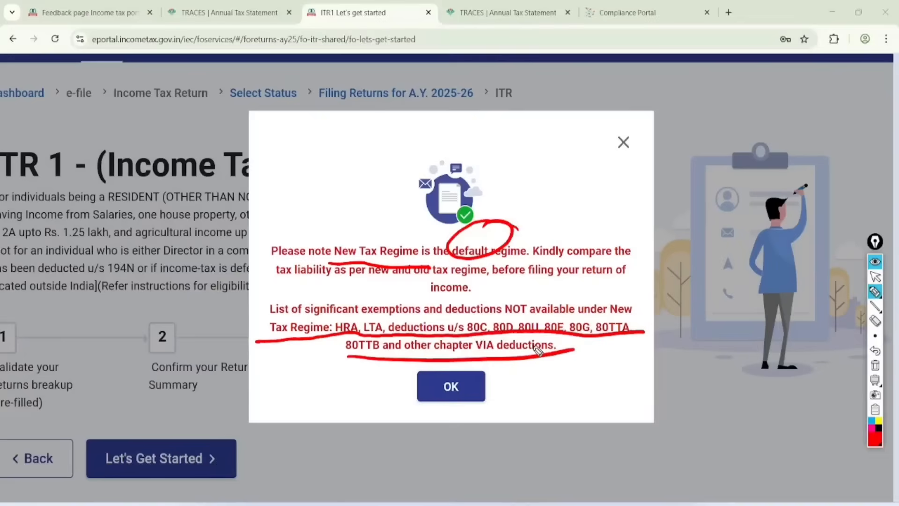
{"action": "mouse_move", "coordinate": [276, 142]}
{"action": "left_mouse_down"}
{"action": "mouse_move", "coordinate": [302, 155]}
{"action": "mouse_move", "coordinate": [312, 112]}
{"action": "mouse_move", "coordinate": [296, 187]}
{"action": "left_mouse_up"}
{"action": "left_click_drag", "start_coordinate": [335, 154], "coordinate": [305, 192]}
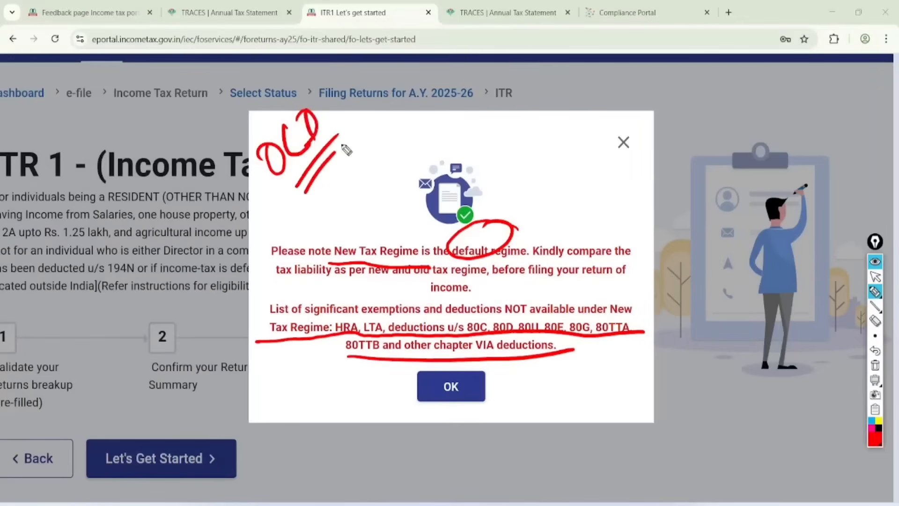
Clear the ink, acknowledge the New Tax Regime notice and get started with the ITR 1 return.
{"action": "left_click", "coordinate": [876, 276]}
{"action": "left_click", "coordinate": [875, 365]}
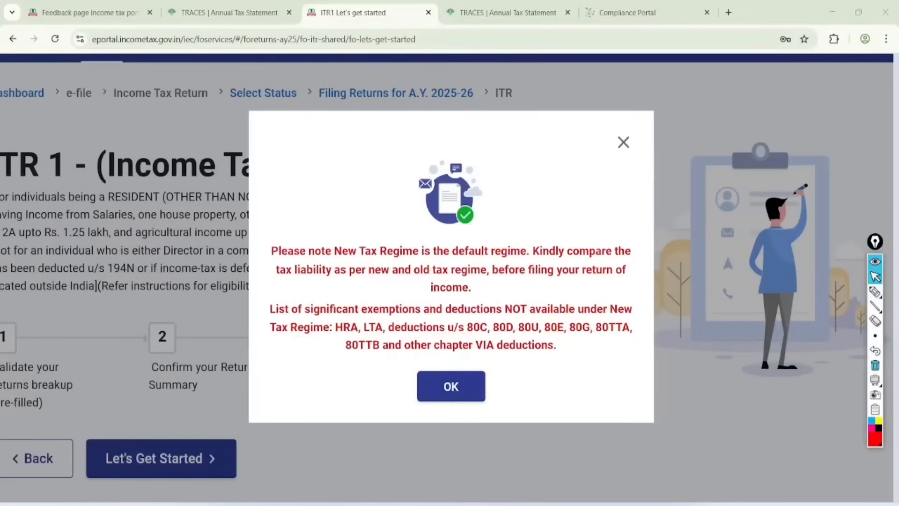
{"action": "left_click", "coordinate": [451, 386]}
{"action": "left_click", "coordinate": [161, 458]}
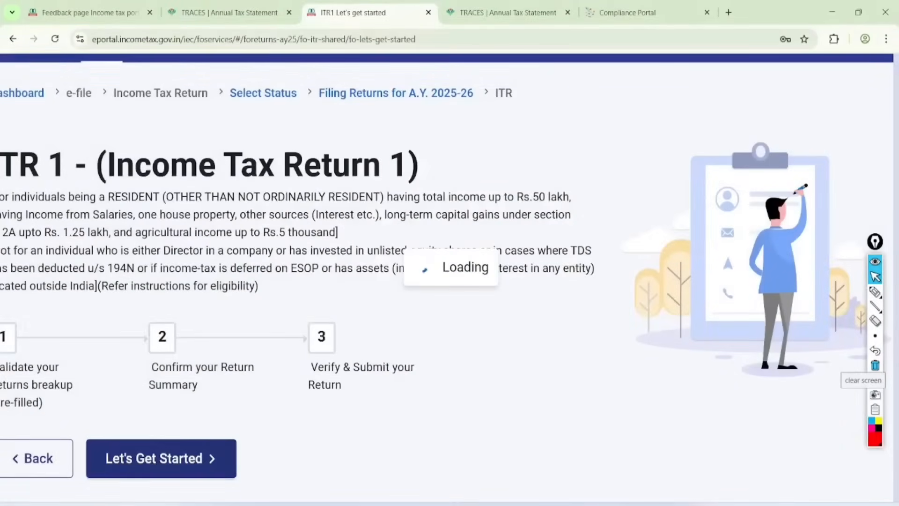
Underline and tick "Taxable income is more than basic exemption limit" in ink, with a double-underlined "3L" handwritten beside it.
{"action": "left_click", "coordinate": [876, 291]}
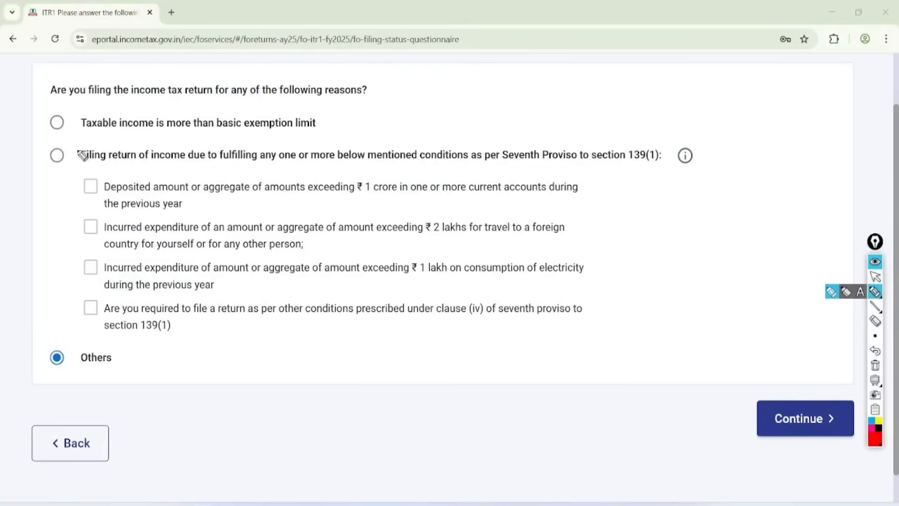
{"action": "mouse_move", "coordinate": [76, 138]}
{"action": "left_mouse_down"}
{"action": "mouse_move", "coordinate": [312, 136]}
{"action": "mouse_move", "coordinate": [333, 120]}
{"action": "mouse_move", "coordinate": [344, 126]}
{"action": "mouse_move", "coordinate": [373, 96]}
{"action": "left_mouse_up"}
{"action": "left_click_drag", "start_coordinate": [350, 136], "coordinate": [391, 111]}
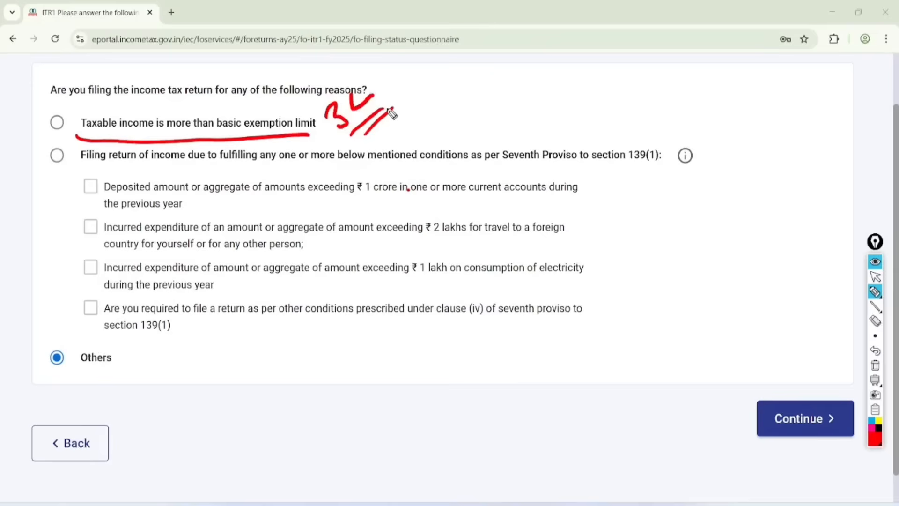
{"action": "left_click_drag", "start_coordinate": [49, 120], "coordinate": [133, 36]}
Underline the ₹ 1 crore, ₹ 2 lakhs and ₹ 1 lakh conditions in ink and draw a tick on Others.
{"action": "left_click_drag", "start_coordinate": [337, 201], "coordinate": [449, 187]}
{"action": "left_click_drag", "start_coordinate": [382, 244], "coordinate": [500, 227]}
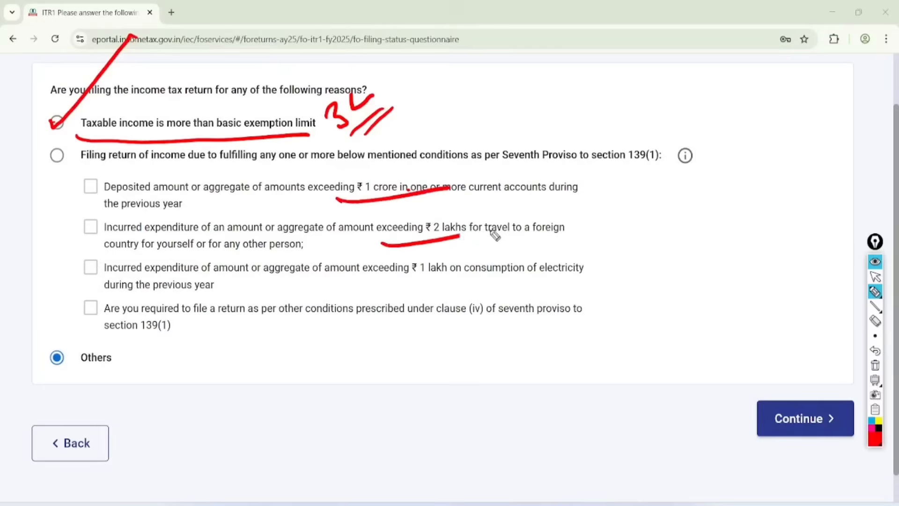
{"action": "mouse_move", "coordinate": [388, 285]}
{"action": "left_mouse_down"}
{"action": "mouse_move", "coordinate": [494, 260]}
{"action": "mouse_move", "coordinate": [490, 274]}
{"action": "left_mouse_up"}
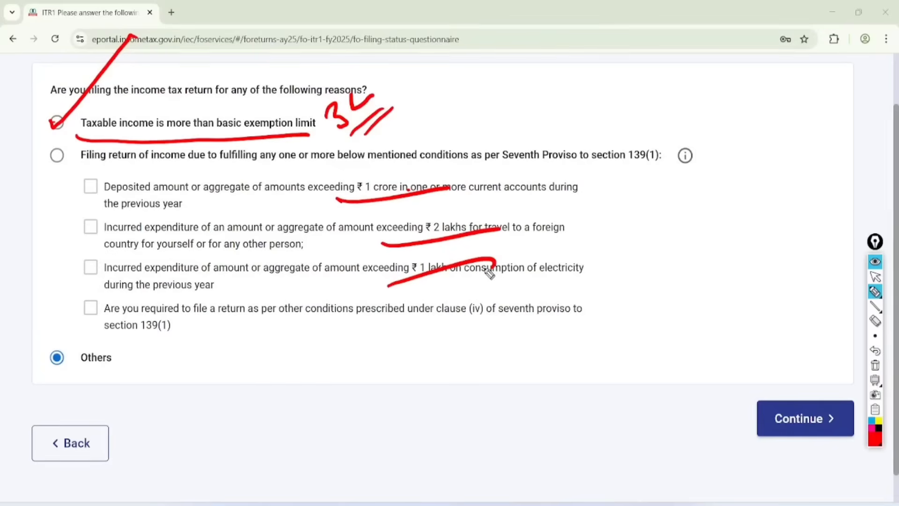
{"action": "left_click_drag", "start_coordinate": [53, 356], "coordinate": [124, 294]}
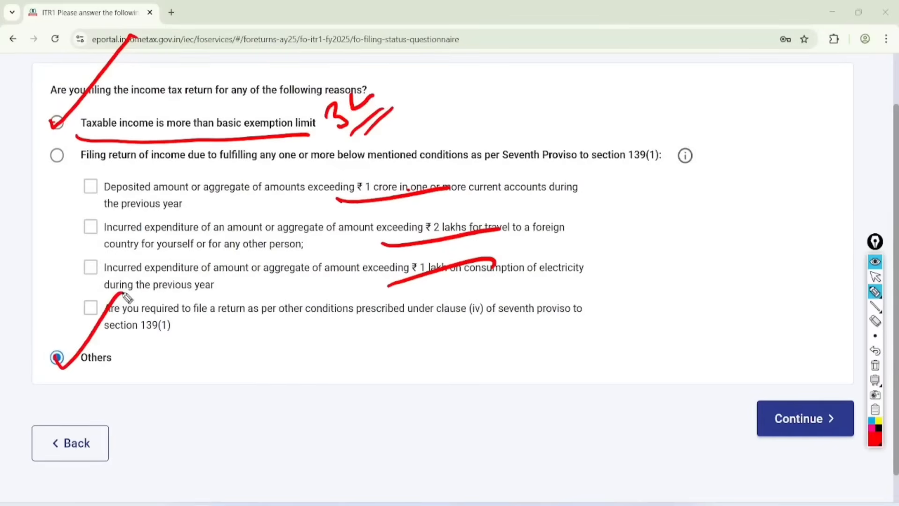
Clear the ink and continue with Others as the reason for filing the return.
{"action": "left_click", "coordinate": [875, 277]}
{"action": "left_click", "coordinate": [874, 365]}
{"action": "left_click", "coordinate": [805, 419]}
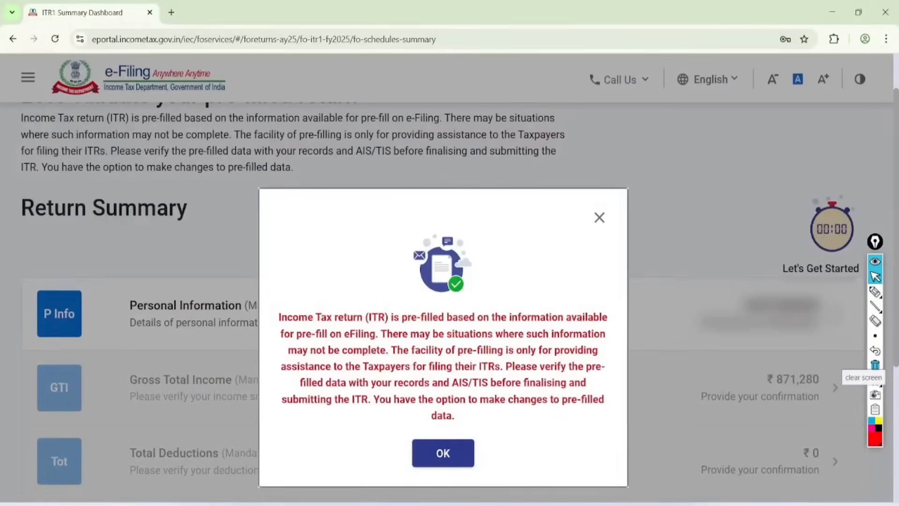
Handwrite "AIS", "TIS" and "26AS" on the pre-filled data notice and underline its key phrases through "your records".
{"action": "left_click", "coordinate": [874, 292]}
{"action": "mouse_move", "coordinate": [275, 229]}
{"action": "left_mouse_down"}
{"action": "mouse_move", "coordinate": [296, 206]}
{"action": "mouse_move", "coordinate": [310, 268]}
{"action": "mouse_move", "coordinate": [327, 245]}
{"action": "mouse_move", "coordinate": [327, 281]}
{"action": "mouse_move", "coordinate": [368, 236]}
{"action": "mouse_move", "coordinate": [371, 260]}
{"action": "left_mouse_up"}
{"action": "left_click_drag", "start_coordinate": [256, 323], "coordinate": [477, 322]}
{"action": "left_click_drag", "start_coordinate": [269, 336], "coordinate": [468, 336]}
{"action": "left_click_drag", "start_coordinate": [296, 355], "coordinate": [424, 352]}
{"action": "left_click_drag", "start_coordinate": [331, 370], "coordinate": [420, 374]}
{"action": "left_click_drag", "start_coordinate": [358, 396], "coordinate": [430, 384]}
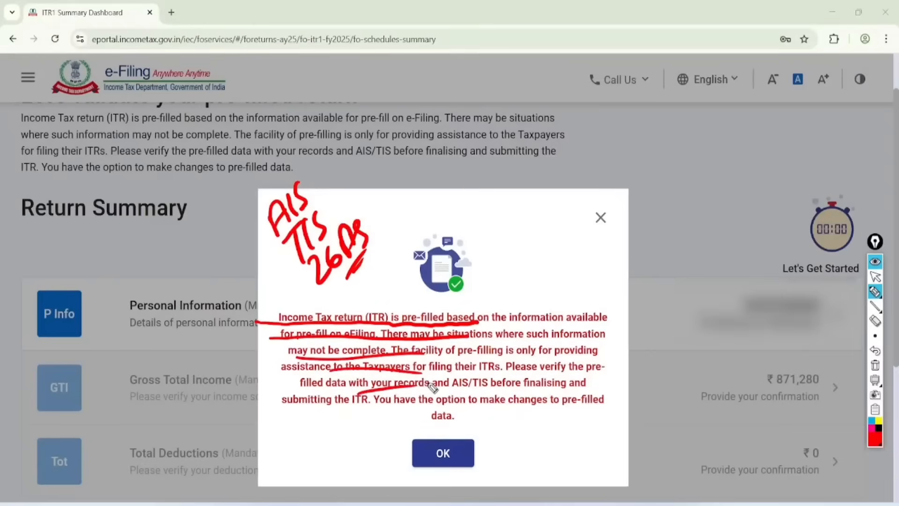
Clear the ink, acknowledge the pre-filled data notice and open the Personal Information section of the return summary.
{"action": "left_click", "coordinate": [875, 277]}
{"action": "left_click", "coordinate": [875, 365]}
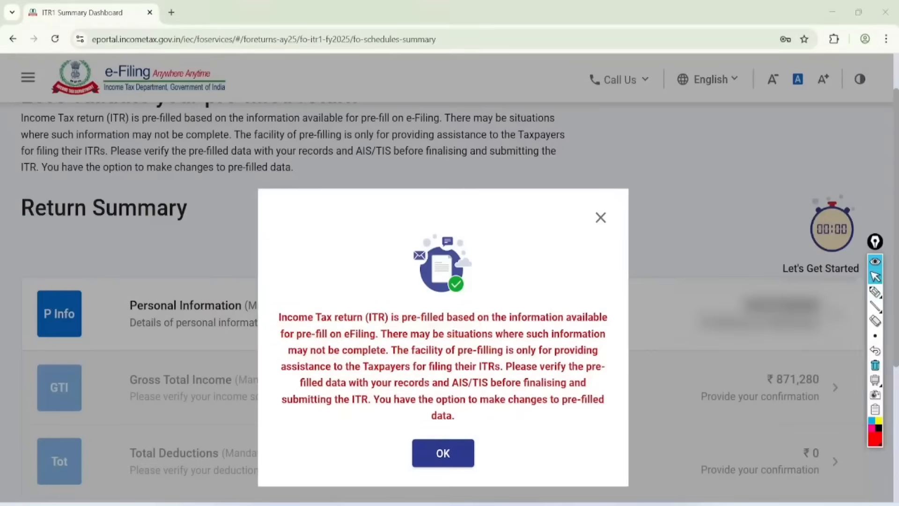
{"action": "left_click", "coordinate": [422, 452]}
{"action": "scroll", "coordinate": [820, 281], "scroll_direction": "down", "scroll_amount": 3}
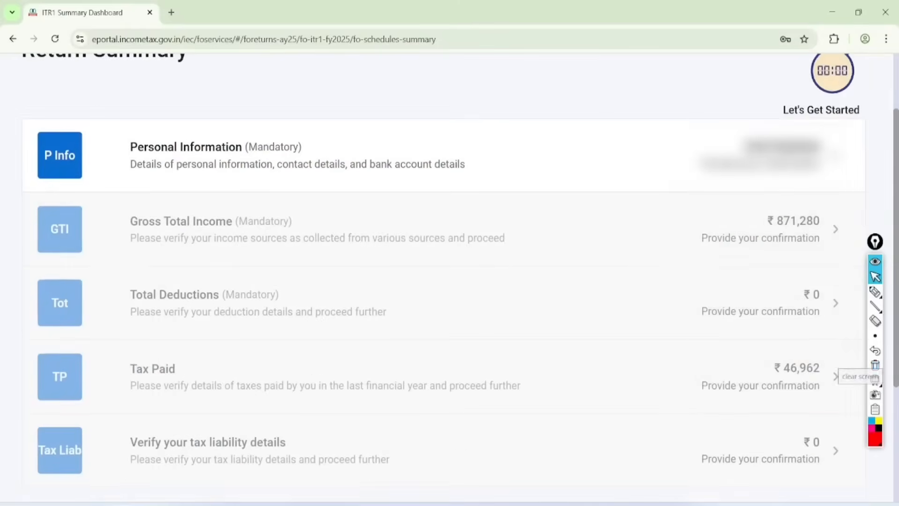
{"action": "left_click", "coordinate": [186, 147]}
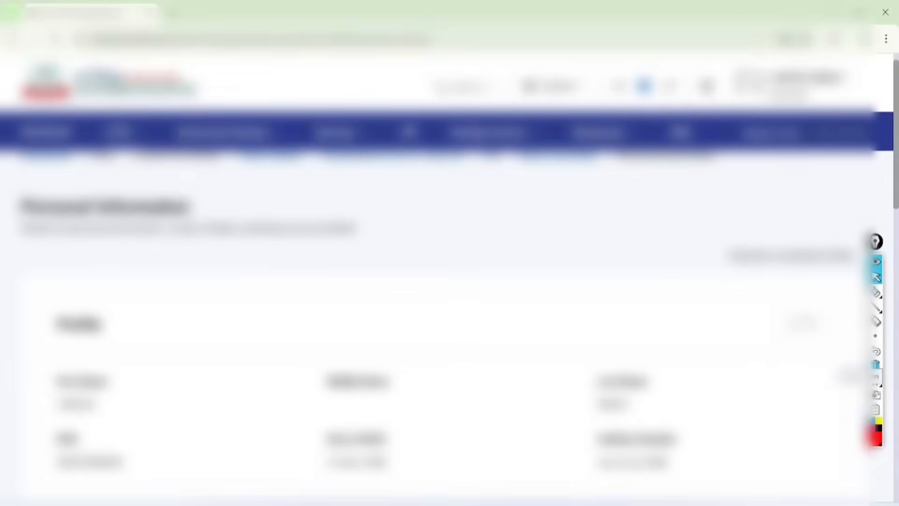
Review the profile and contact details, and choose Others as the nature of employment.
{"action": "scroll", "coordinate": [450, 281], "scroll_direction": "down", "scroll_amount": 12}
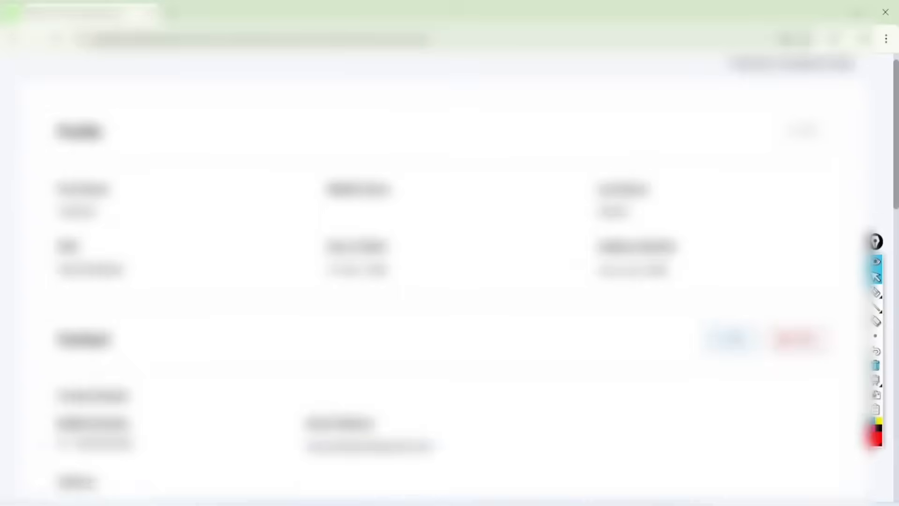
{"action": "scroll", "coordinate": [449, 281], "scroll_direction": "down", "scroll_amount": 4}
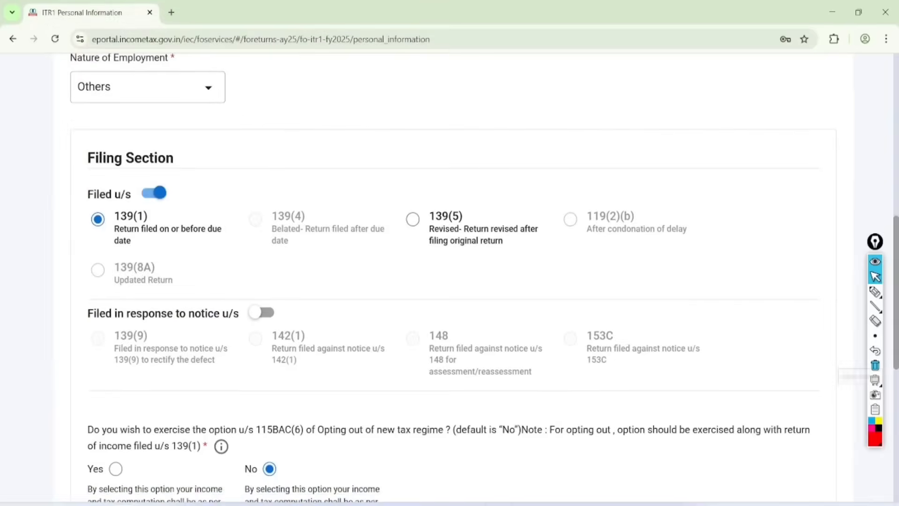
{"action": "left_click", "coordinate": [147, 87]}
{"action": "scroll", "coordinate": [450, 281], "scroll_direction": "down", "scroll_amount": 1}
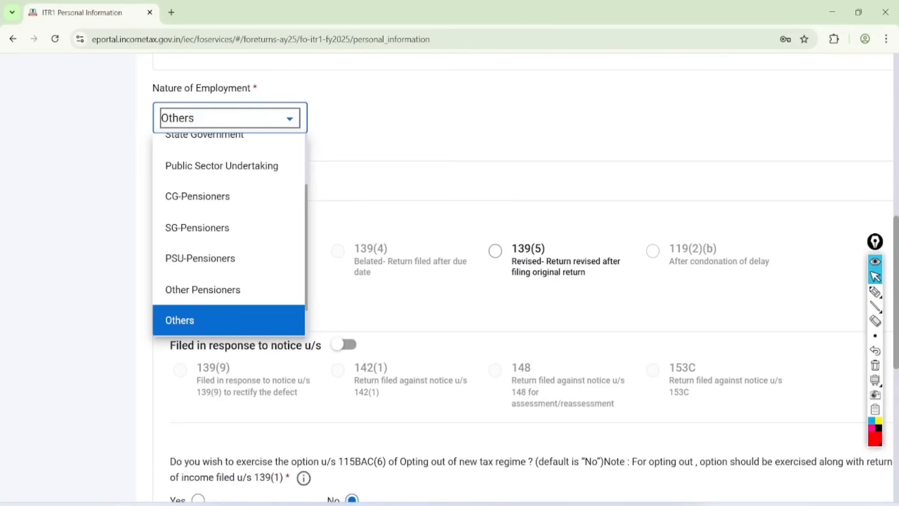
{"action": "left_click", "coordinate": [120, 329]}
{"action": "scroll", "coordinate": [522, 281], "scroll_direction": "down", "scroll_amount": 1}
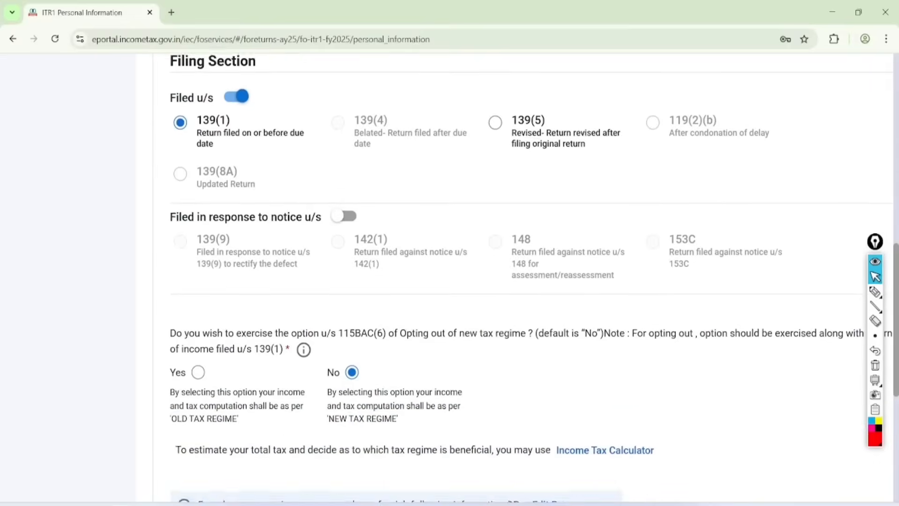
Circle and tick filing section 139(1) in ink, then box the 115BAC(6) opt-out wording, tick No and underline "NEW TAX REGIME".
{"action": "left_click", "coordinate": [876, 292]}
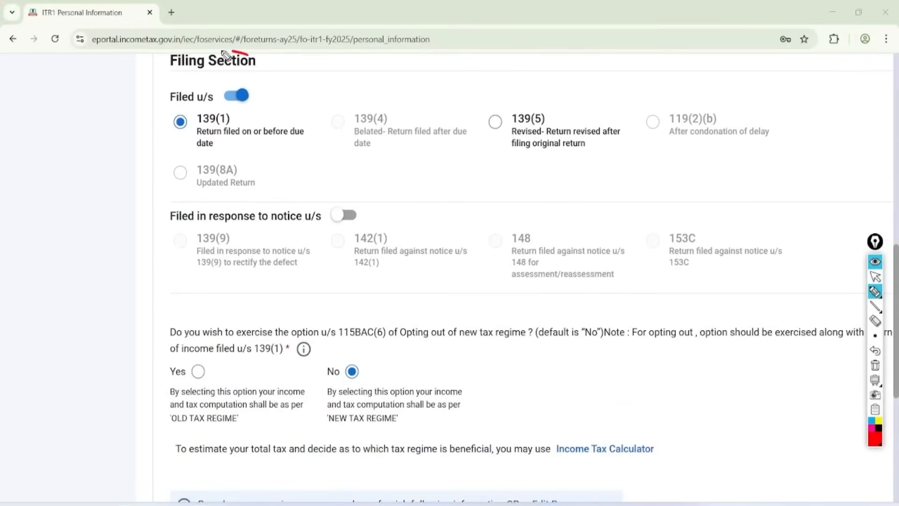
{"action": "mouse_move", "coordinate": [229, 53]}
{"action": "left_mouse_down"}
{"action": "mouse_move", "coordinate": [287, 100]}
{"action": "mouse_move", "coordinate": [292, 117]}
{"action": "mouse_move", "coordinate": [164, 100]}
{"action": "left_mouse_up"}
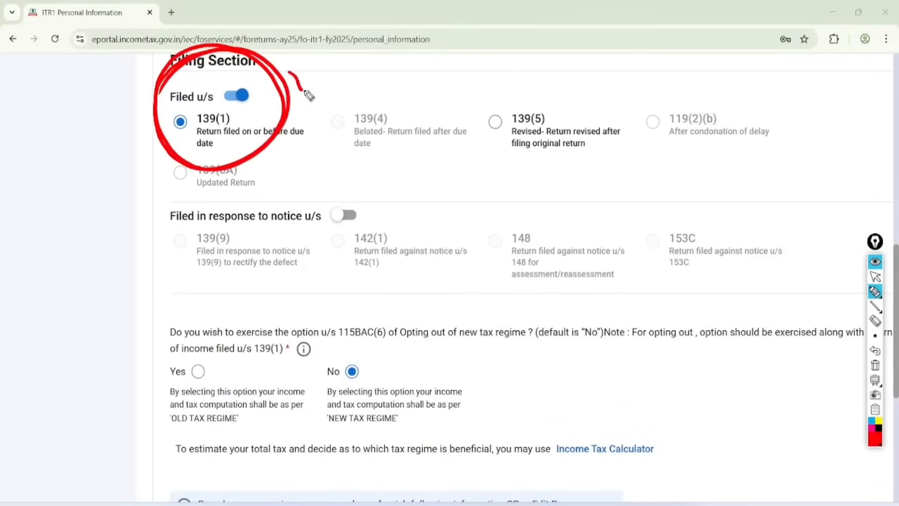
{"action": "left_click_drag", "start_coordinate": [309, 96], "coordinate": [386, 31]}
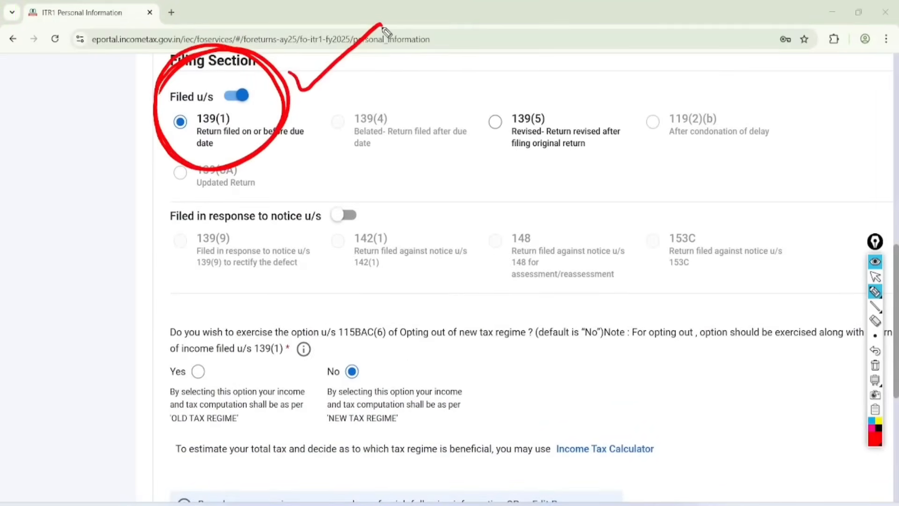
{"action": "mouse_move", "coordinate": [354, 351]}
{"action": "left_mouse_down"}
{"action": "mouse_move", "coordinate": [542, 345]}
{"action": "mouse_move", "coordinate": [408, 307]}
{"action": "mouse_move", "coordinate": [331, 349]}
{"action": "mouse_move", "coordinate": [401, 344]}
{"action": "mouse_move", "coordinate": [444, 322]}
{"action": "left_mouse_up"}
{"action": "left_click_drag", "start_coordinate": [326, 432], "coordinate": [404, 423]}
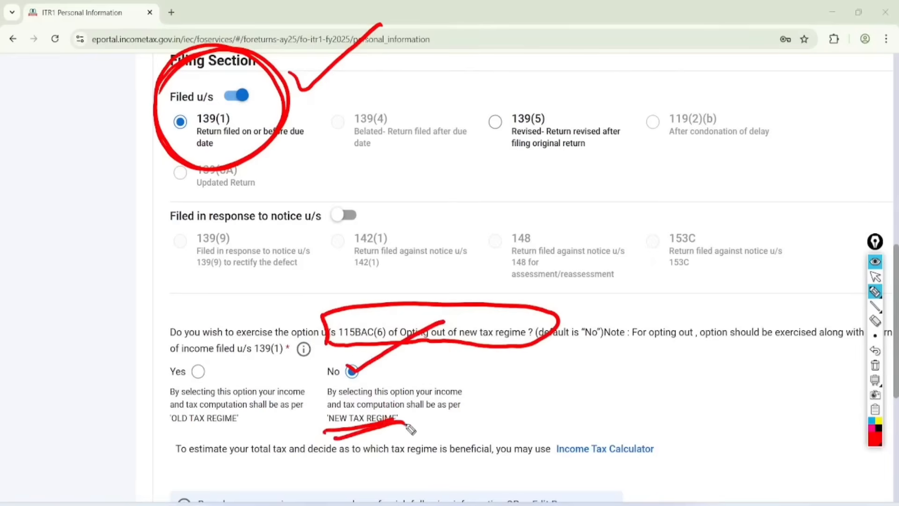
Handwrite a circled, double-underlined "7 LAC" beside the regime options, and circle "OLD TAX REGIME" with an ink tick on Yes.
{"action": "mouse_move", "coordinate": [489, 405]}
{"action": "left_mouse_down"}
{"action": "mouse_move", "coordinate": [518, 395]}
{"action": "mouse_move", "coordinate": [518, 427]}
{"action": "left_mouse_up"}
{"action": "left_click_drag", "start_coordinate": [535, 379], "coordinate": [554, 406]}
{"action": "mouse_move", "coordinate": [556, 403]}
{"action": "left_mouse_down"}
{"action": "mouse_move", "coordinate": [562, 356]}
{"action": "mouse_move", "coordinate": [569, 394]}
{"action": "left_mouse_up"}
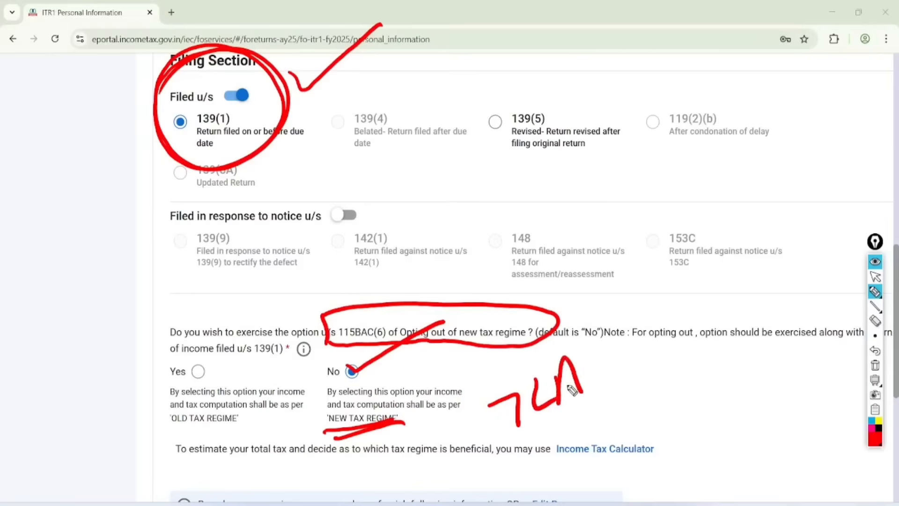
{"action": "left_click_drag", "start_coordinate": [575, 361], "coordinate": [613, 370]}
{"action": "mouse_move", "coordinate": [541, 426]}
{"action": "left_mouse_down"}
{"action": "mouse_move", "coordinate": [607, 393]}
{"action": "mouse_move", "coordinate": [596, 414]}
{"action": "left_mouse_up"}
{"action": "mouse_move", "coordinate": [648, 351]}
{"action": "left_mouse_down"}
{"action": "mouse_move", "coordinate": [541, 464]}
{"action": "mouse_move", "coordinate": [611, 322]}
{"action": "left_mouse_up"}
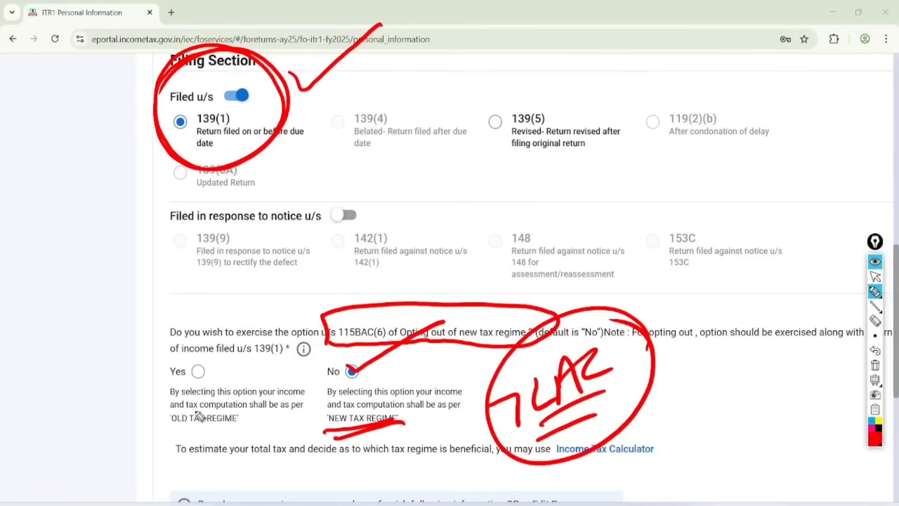
{"action": "mouse_move", "coordinate": [163, 436]}
{"action": "left_mouse_down"}
{"action": "mouse_move", "coordinate": [256, 408]}
{"action": "mouse_move", "coordinate": [171, 447]}
{"action": "left_mouse_up"}
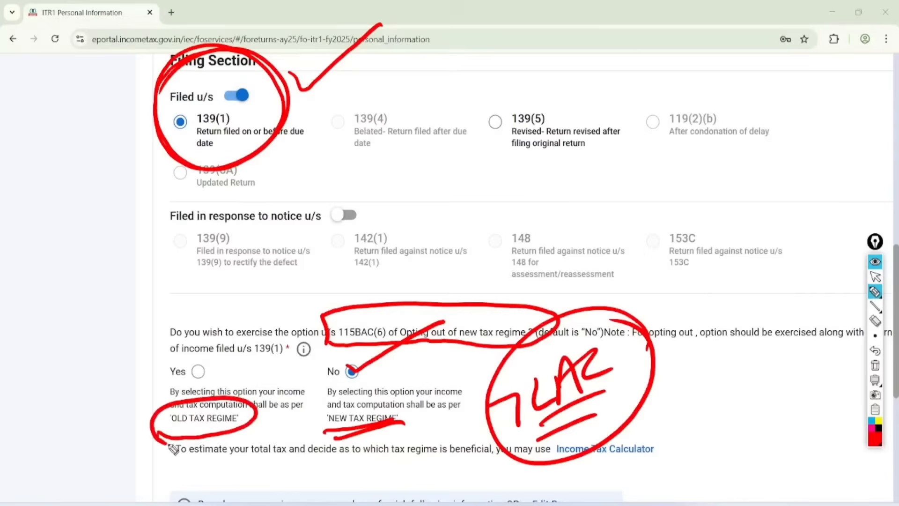
{"action": "left_click_drag", "start_coordinate": [202, 372], "coordinate": [257, 333]}
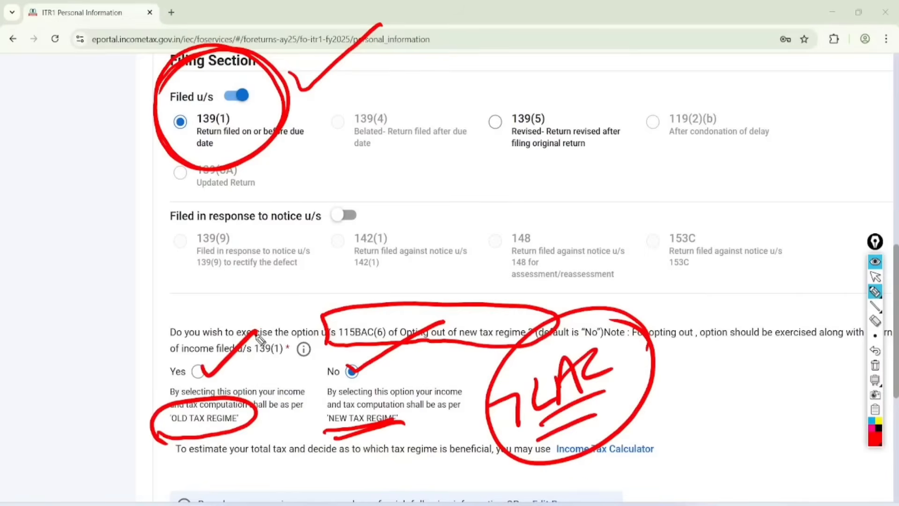
Clear the ink and answer Yes to opting out of the new tax regime.
{"action": "left_click", "coordinate": [876, 277]}
{"action": "left_click", "coordinate": [876, 365]}
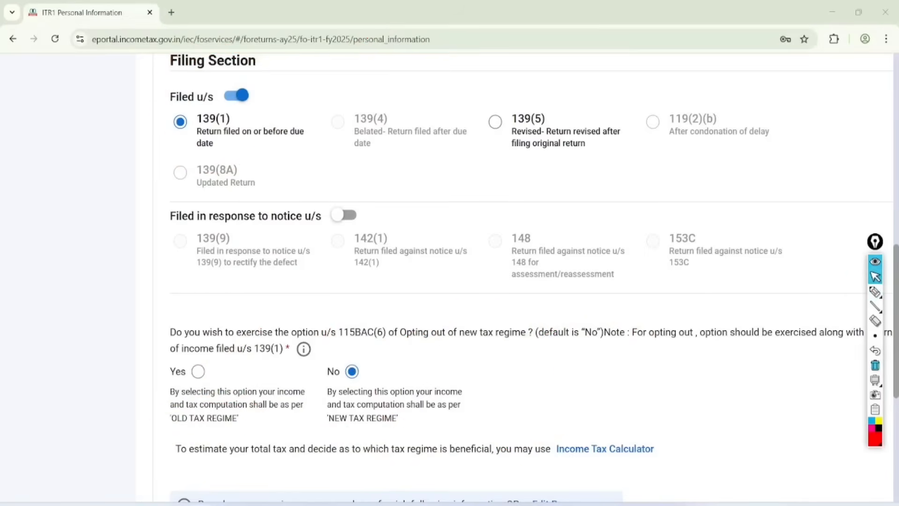
{"action": "left_click", "coordinate": [198, 371]}
Expand Bank Details and circle Add Another, the Nominated for Refund switch and the validated account in ink.
{"action": "scroll", "coordinate": [450, 280], "scroll_direction": "down", "scroll_amount": 3}
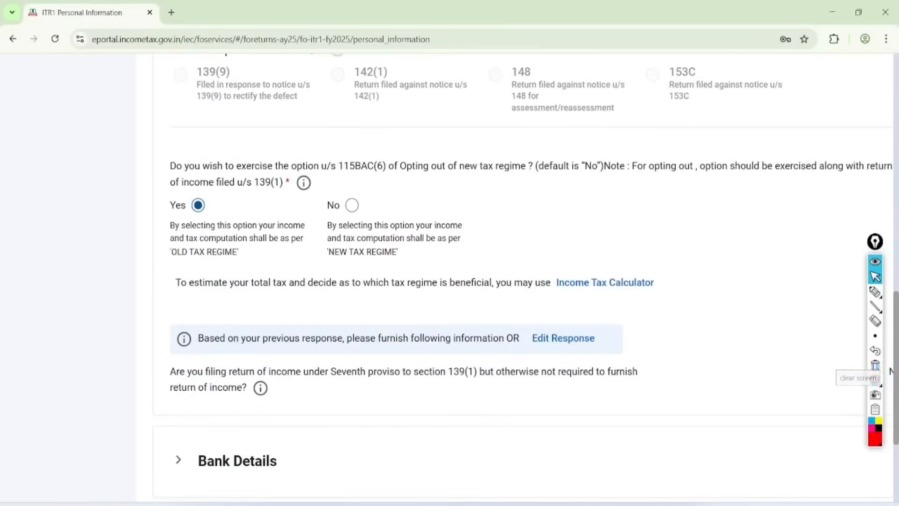
{"action": "scroll", "coordinate": [237, 285], "scroll_direction": "down", "scroll_amount": 4}
{"action": "left_click", "coordinate": [237, 286]}
{"action": "scroll", "coordinate": [237, 285], "scroll_direction": "down", "scroll_amount": 4}
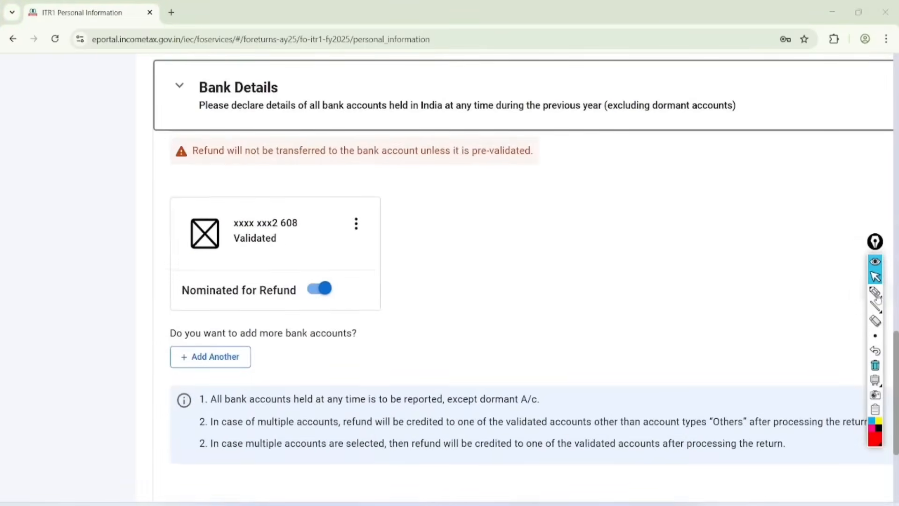
{"action": "left_click", "coordinate": [875, 292]}
{"action": "mouse_move", "coordinate": [255, 318]}
{"action": "left_mouse_down"}
{"action": "mouse_move", "coordinate": [187, 390]}
{"action": "mouse_move", "coordinate": [219, 322]}
{"action": "left_mouse_up"}
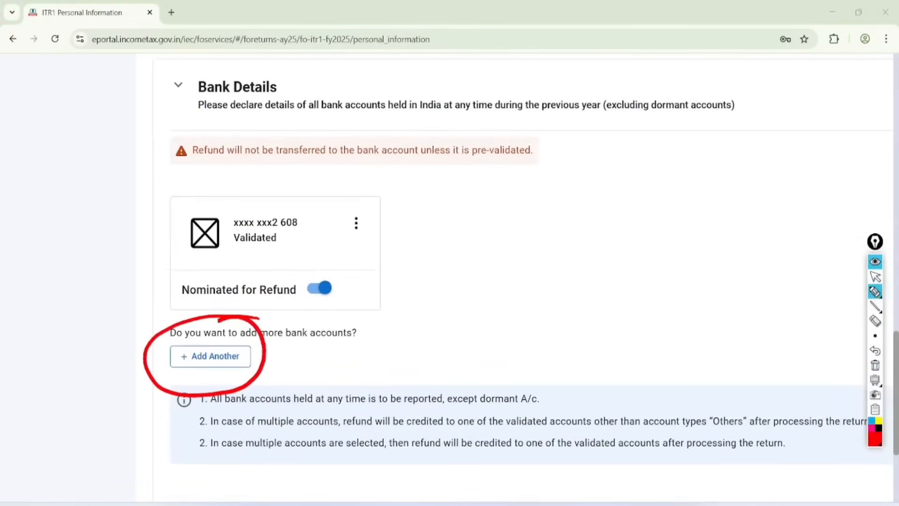
{"action": "left_click_drag", "start_coordinate": [301, 269], "coordinate": [341, 267]}
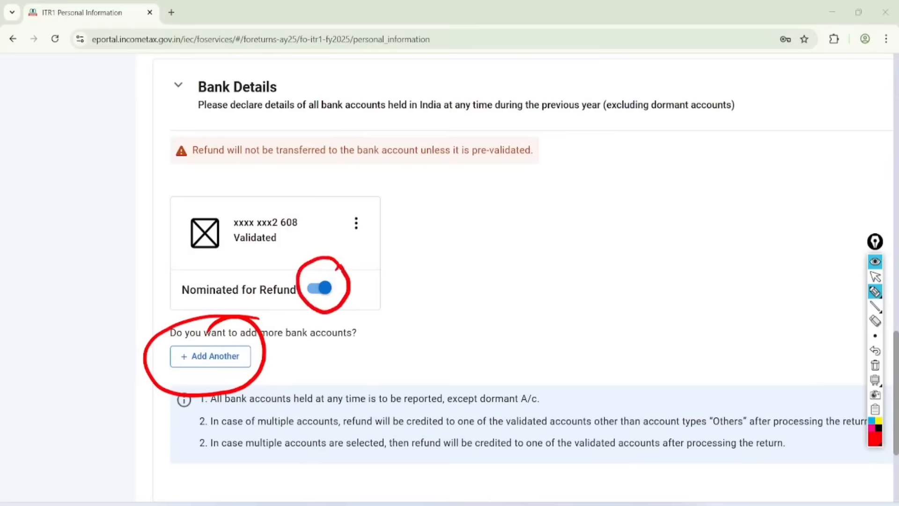
{"action": "mouse_move", "coordinate": [266, 204]}
{"action": "left_mouse_down"}
{"action": "mouse_move", "coordinate": [256, 257]}
{"action": "mouse_move", "coordinate": [292, 200]}
{"action": "left_mouse_up"}
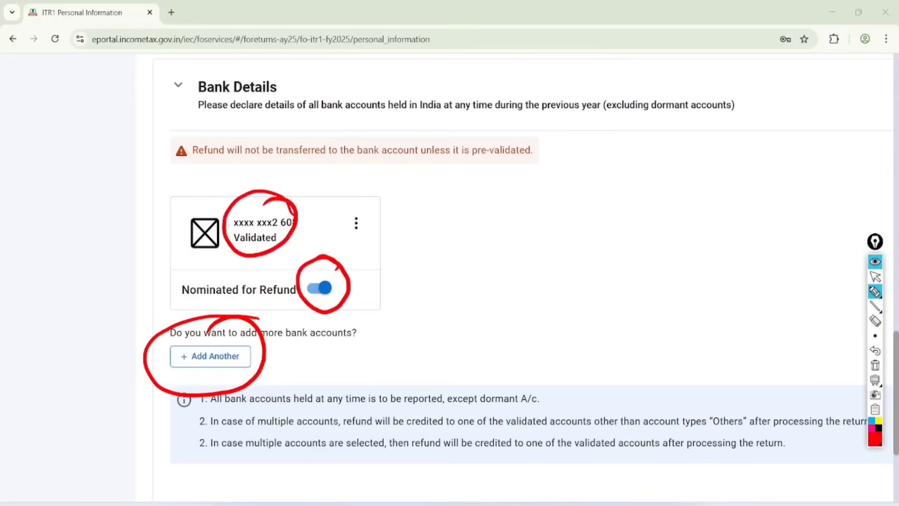
Clear the ink, confirm the personal information section and open the Gross Total Income schedule.
{"action": "left_click", "coordinate": [876, 277]}
{"action": "left_click", "coordinate": [876, 364]}
{"action": "scroll", "coordinate": [875, 365], "scroll_direction": "down", "scroll_amount": 4}
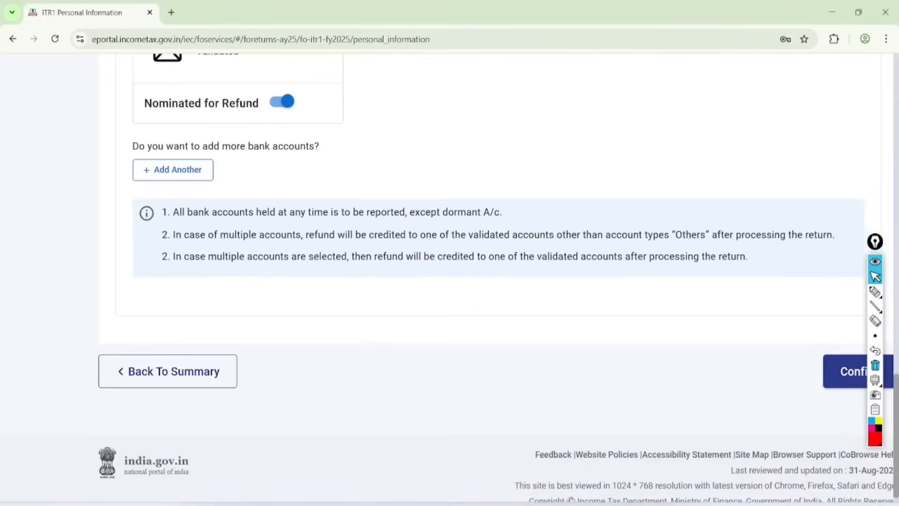
{"action": "left_click", "coordinate": [845, 371]}
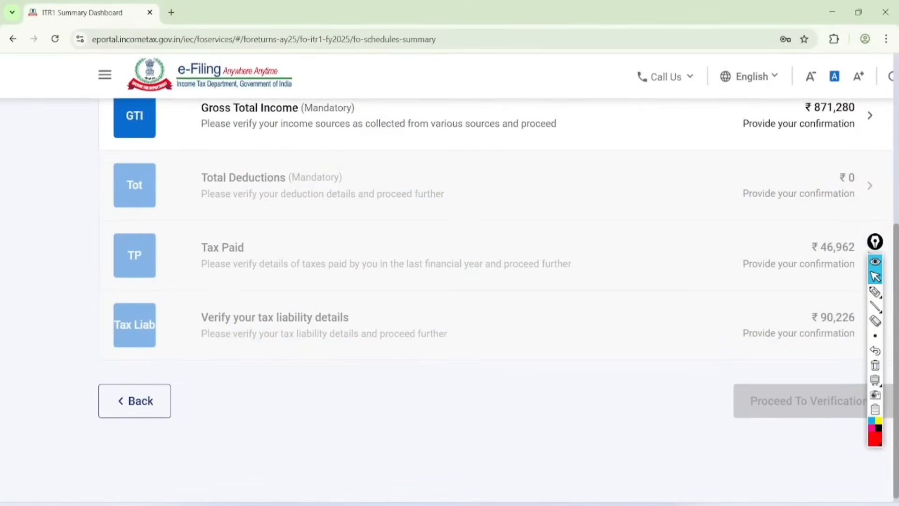
{"action": "left_click", "coordinate": [379, 116]}
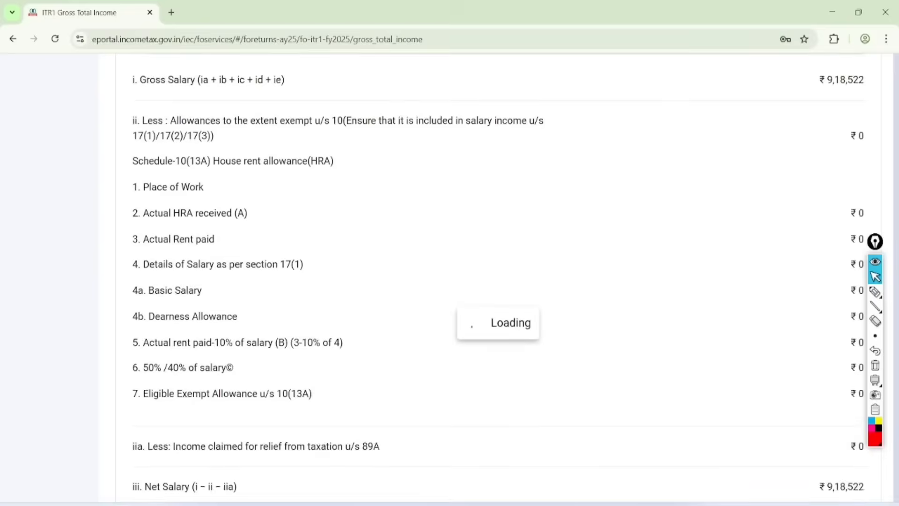
Circle the gross salary amount under B1. Income From Salary in ink.
{"action": "scroll", "coordinate": [450, 281], "scroll_direction": "up", "scroll_amount": 5}
{"action": "scroll", "coordinate": [450, 281], "scroll_direction": "down", "scroll_amount": 4}
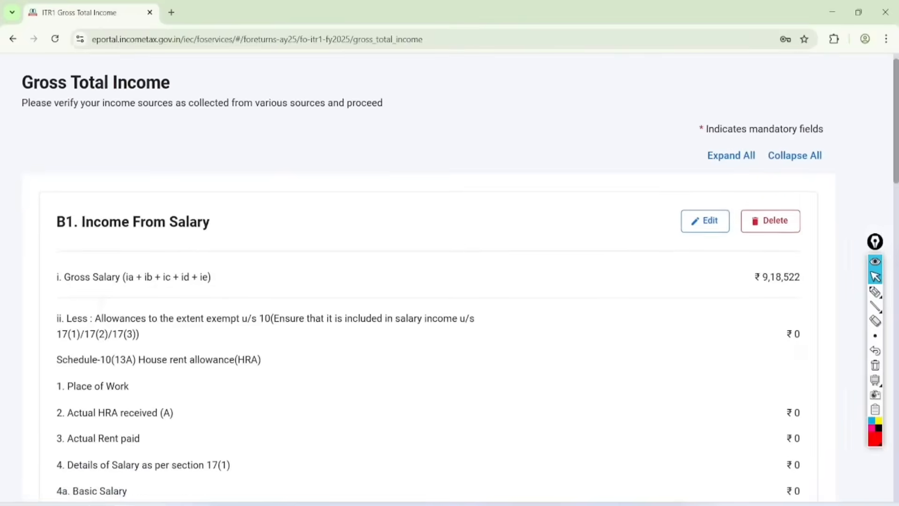
{"action": "left_click", "coordinate": [876, 292]}
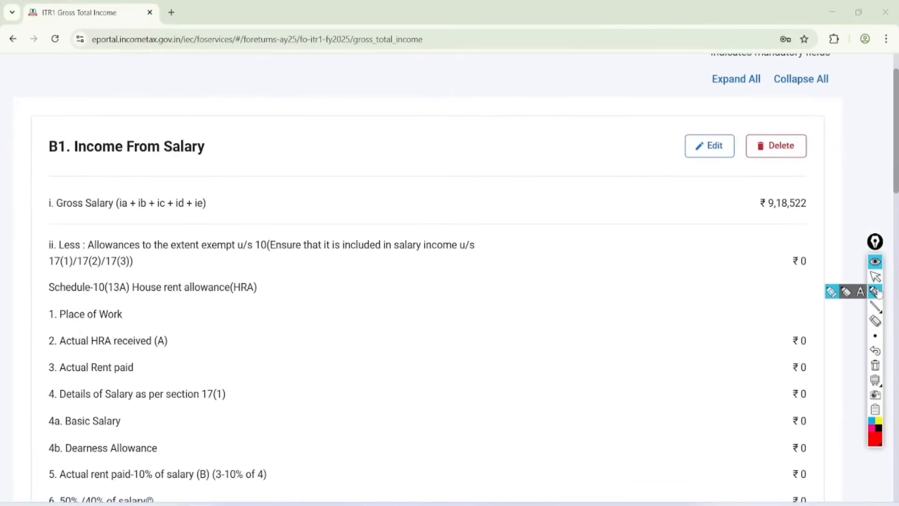
{"action": "mouse_move", "coordinate": [828, 186]}
{"action": "left_mouse_down"}
{"action": "mouse_move", "coordinate": [799, 244]}
{"action": "mouse_move", "coordinate": [792, 162]}
{"action": "left_mouse_up"}
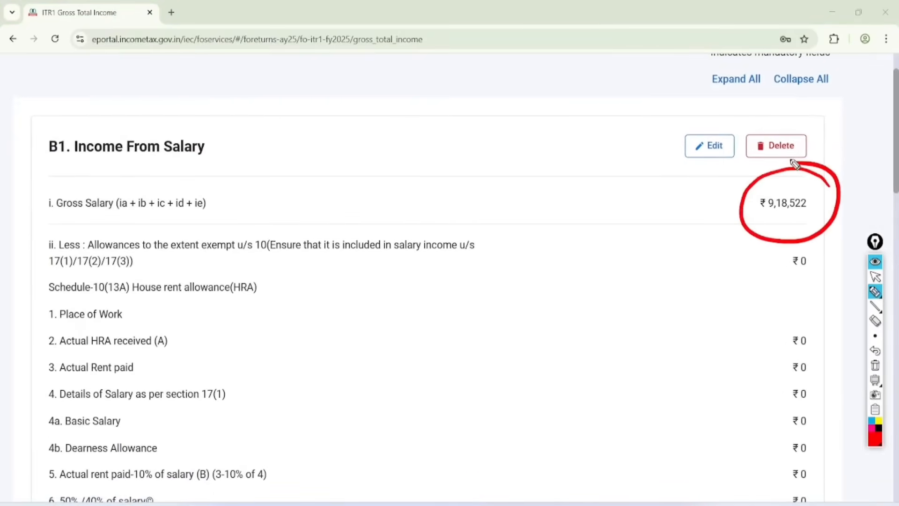
Clear the ink and switch to the Form 16 Part B PDF, going to its Gross Salary rows.
{"action": "left_click", "coordinate": [876, 277]}
{"action": "left_click", "coordinate": [875, 366]}
{"action": "key", "text": "alt+Tab"}
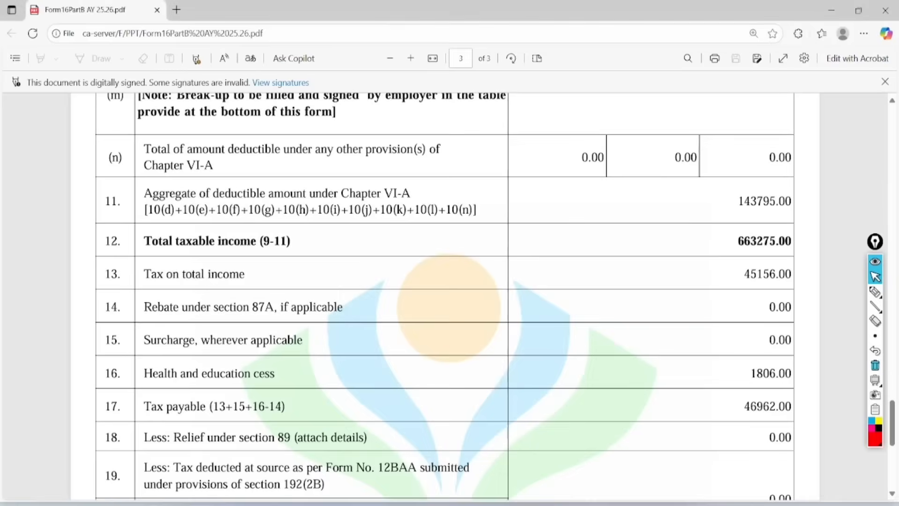
{"action": "scroll", "coordinate": [445, 295], "scroll_direction": "up", "scroll_amount": 15}
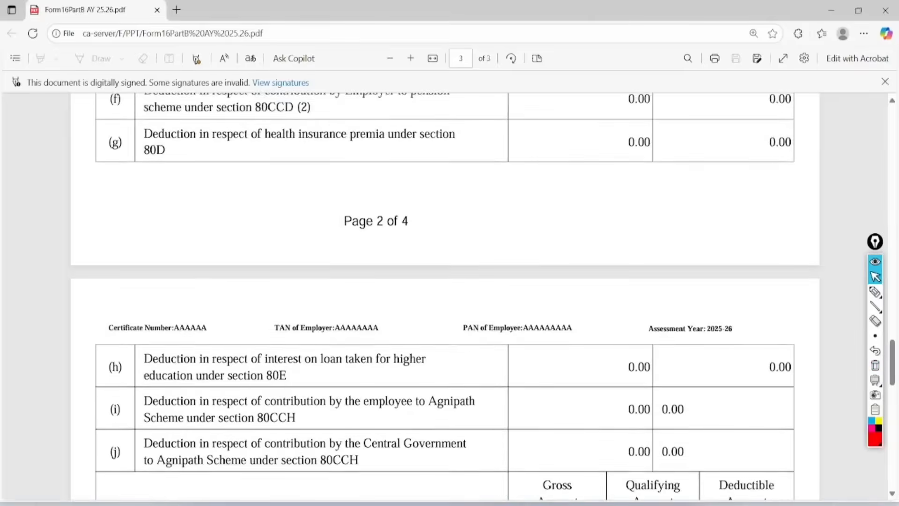
{"action": "scroll", "coordinate": [445, 295], "scroll_direction": "up", "scroll_amount": 10}
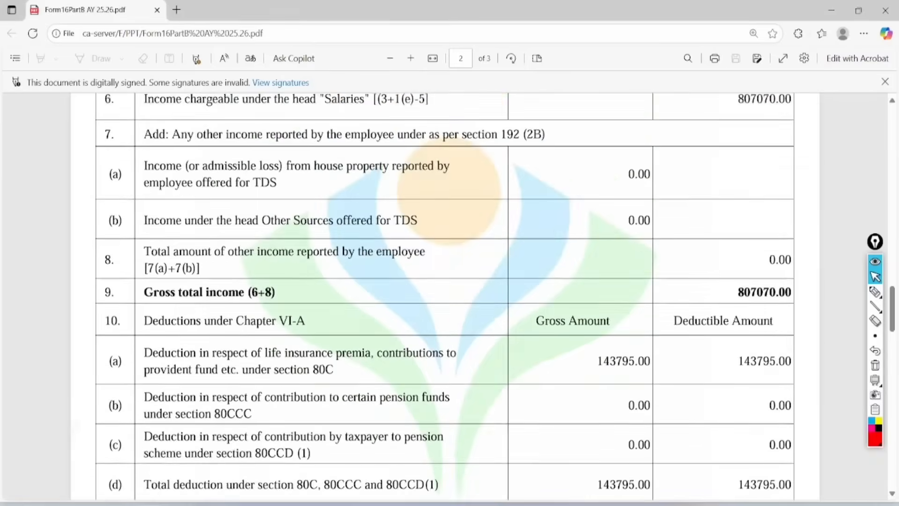
{"action": "scroll", "coordinate": [445, 295], "scroll_direction": "up", "scroll_amount": 10}
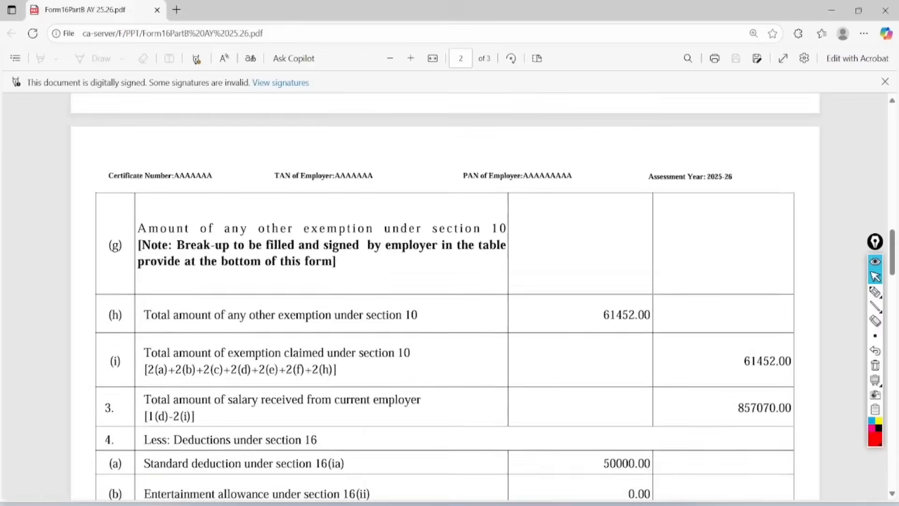
{"action": "scroll", "coordinate": [445, 295], "scroll_direction": "up", "scroll_amount": 12}
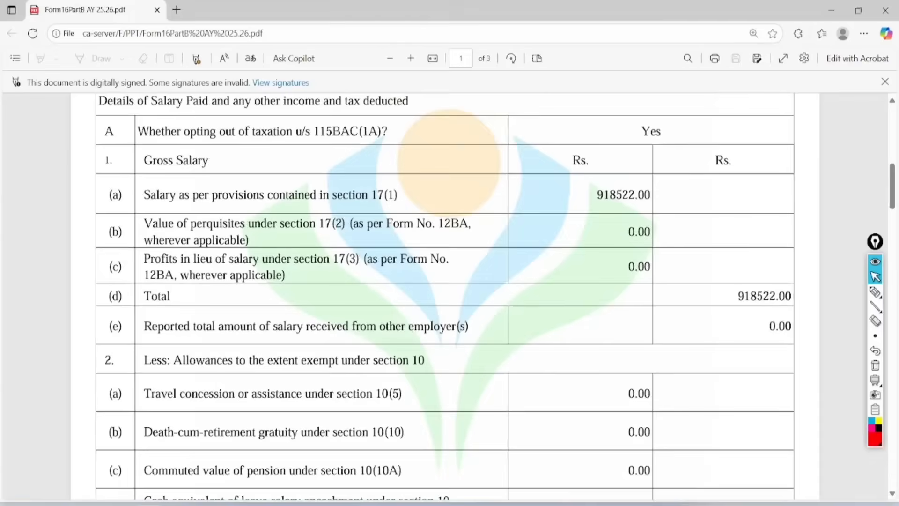
Circle the section 17(1) salary amount in ink and add ticks beside the section 17(1) and 17(2) rows.
{"action": "left_click", "coordinate": [876, 291]}
{"action": "left_click_drag", "start_coordinate": [664, 172], "coordinate": [612, 173]}
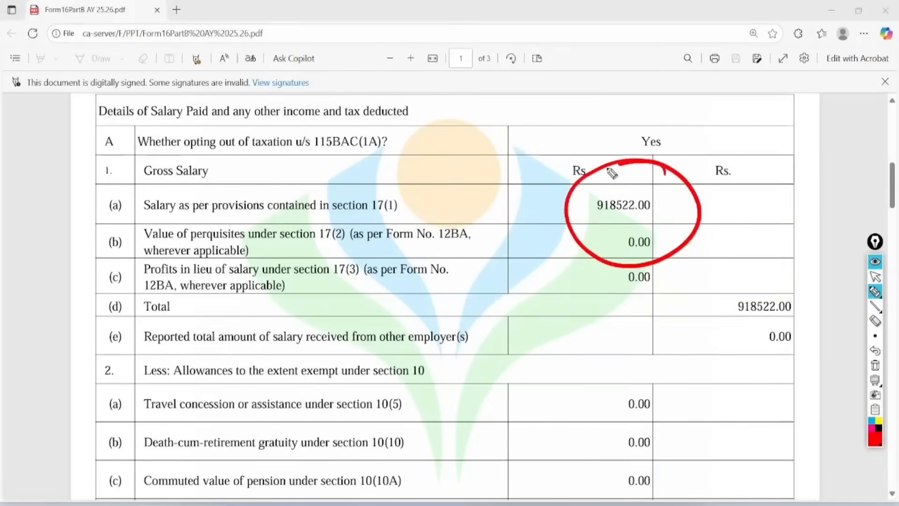
{"action": "left_click_drag", "start_coordinate": [470, 196], "coordinate": [573, 161]}
{"action": "left_click_drag", "start_coordinate": [487, 237], "coordinate": [543, 224]}
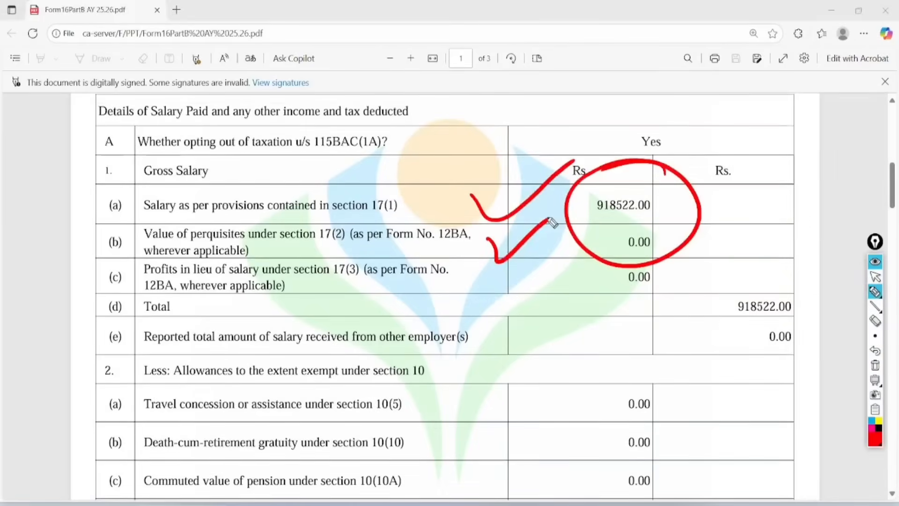
Clear the ink, return to the ITR-1 page and open B1. Income From Salary for editing.
{"action": "left_click", "coordinate": [875, 277]}
{"action": "left_click", "coordinate": [876, 365]}
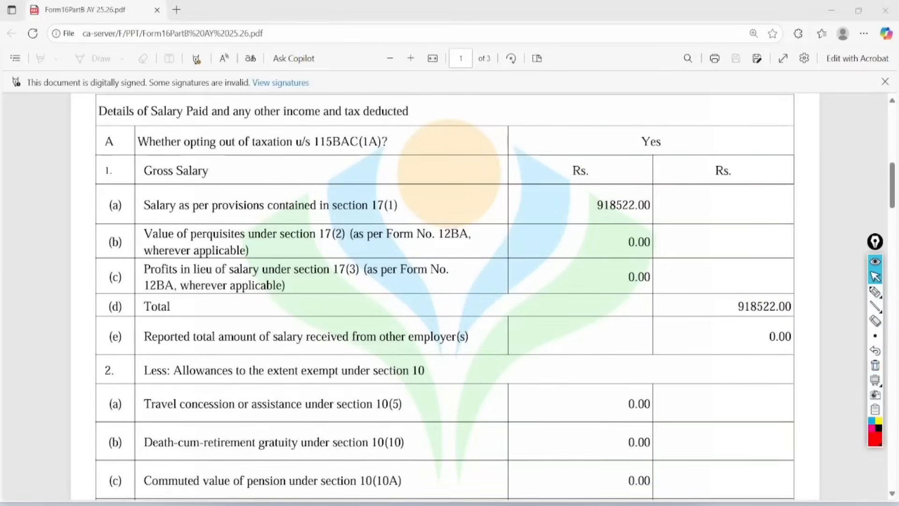
{"action": "key", "text": "alt+Tab"}
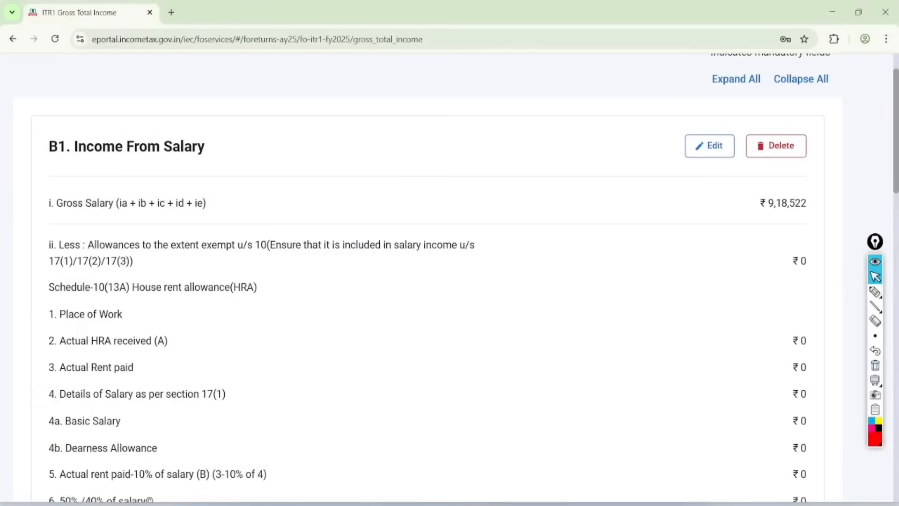
{"action": "scroll", "coordinate": [428, 281], "scroll_direction": "down", "scroll_amount": 1}
{"action": "left_click", "coordinate": [709, 125]}
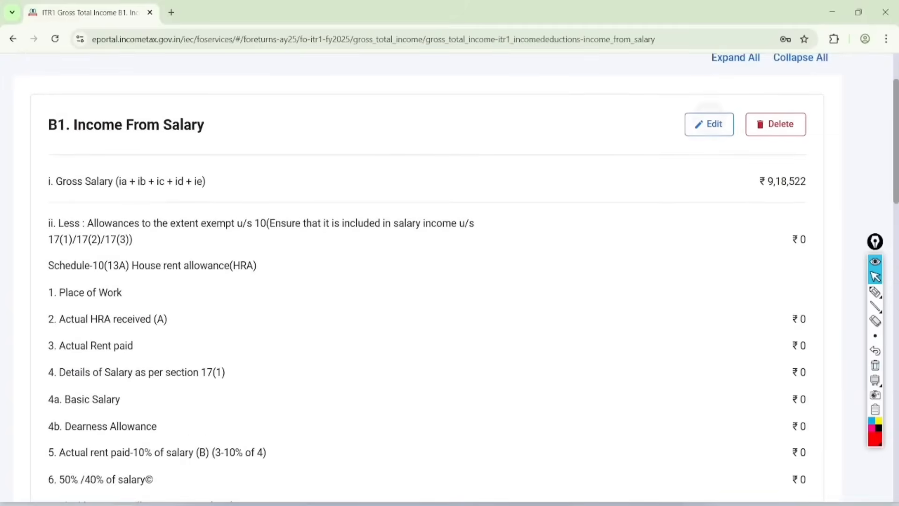
{"action": "scroll", "coordinate": [428, 328], "scroll_direction": "down", "scroll_amount": 4}
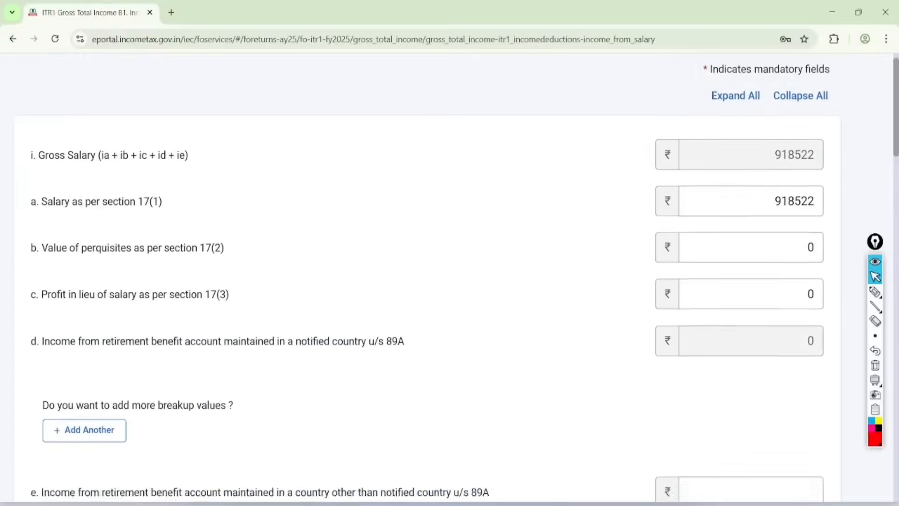
In the Form 16 PDF, circle "section 10" and its exemption amount in row (h), and handwrite a double-underlined "calcute?" between them.
{"action": "key", "text": "alt+Tab"}
{"action": "scroll", "coordinate": [445, 295], "scroll_direction": "down", "scroll_amount": 15}
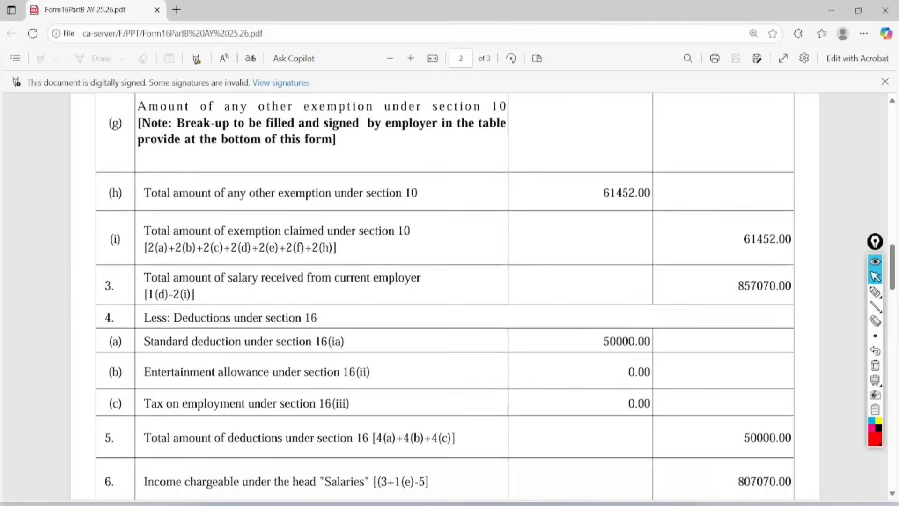
{"action": "left_click", "coordinate": [875, 292]}
{"action": "mouse_move", "coordinate": [436, 151]}
{"action": "left_mouse_down"}
{"action": "mouse_move", "coordinate": [391, 249]}
{"action": "mouse_move", "coordinate": [398, 141]}
{"action": "left_mouse_up"}
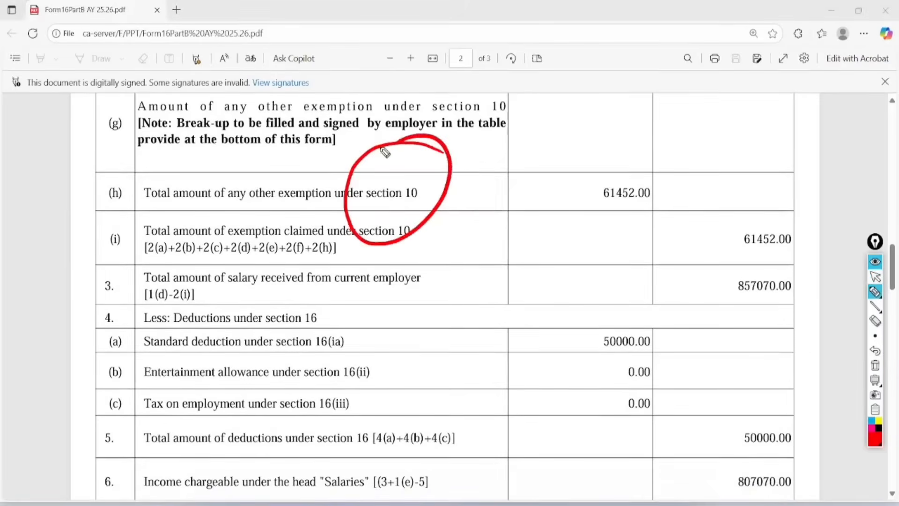
{"action": "mouse_move", "coordinate": [657, 185]}
{"action": "left_mouse_down"}
{"action": "mouse_move", "coordinate": [616, 140]}
{"action": "mouse_move", "coordinate": [606, 147]}
{"action": "left_mouse_up"}
{"action": "mouse_move", "coordinate": [434, 274]}
{"action": "left_mouse_down"}
{"action": "mouse_move", "coordinate": [440, 311]}
{"action": "mouse_move", "coordinate": [462, 251]}
{"action": "mouse_move", "coordinate": [482, 260]}
{"action": "mouse_move", "coordinate": [500, 234]}
{"action": "mouse_move", "coordinate": [492, 262]}
{"action": "mouse_move", "coordinate": [515, 255]}
{"action": "mouse_move", "coordinate": [539, 200]}
{"action": "left_mouse_up"}
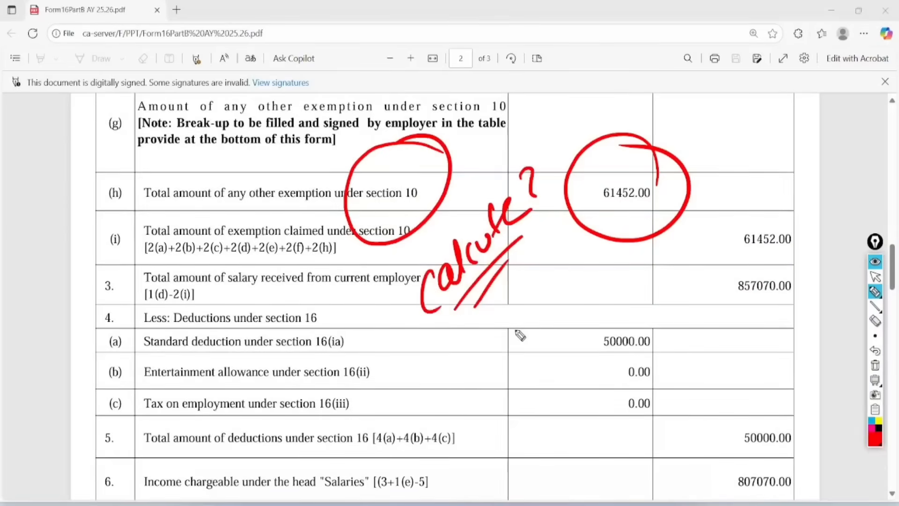
Clear the ink and, back in the ITR-1 salary form, set the exempt allowance to Any Other with amount 61452.
{"action": "key", "text": "Escape"}
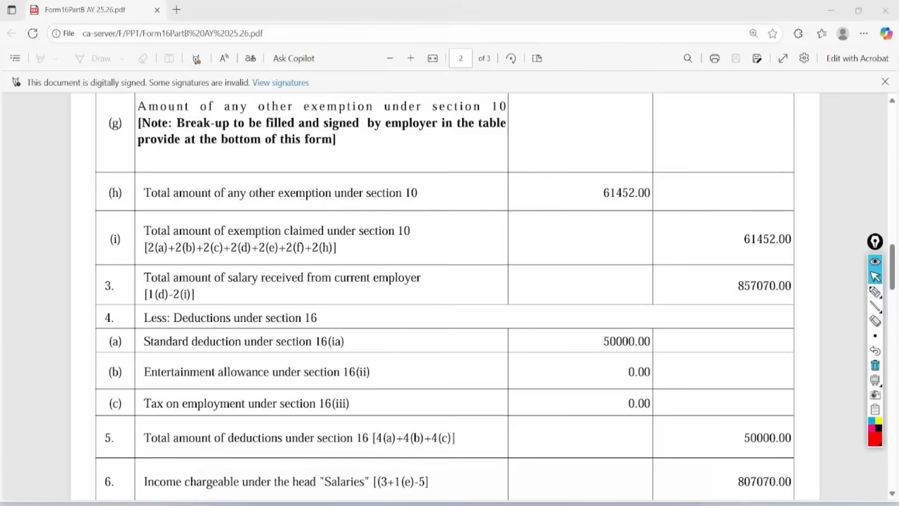
{"action": "left_click", "coordinate": [183, 468]}
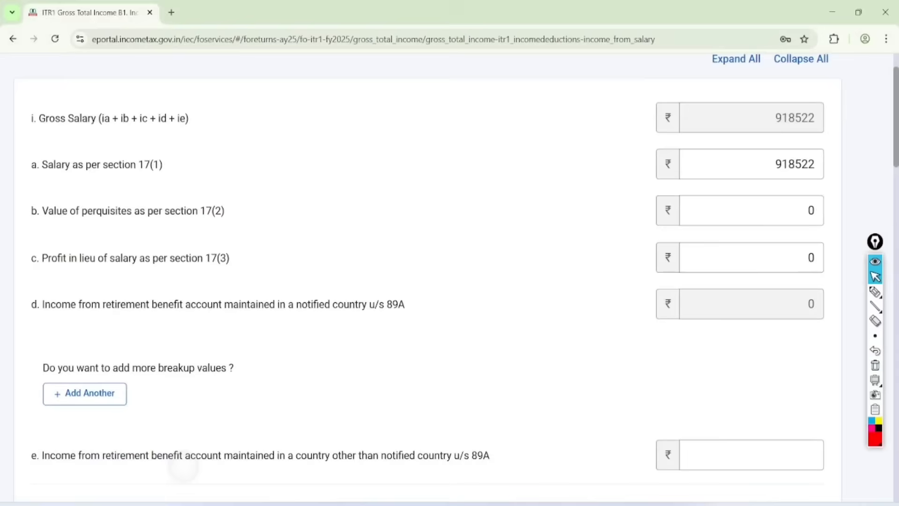
{"action": "scroll", "coordinate": [428, 277], "scroll_direction": "down", "scroll_amount": 8}
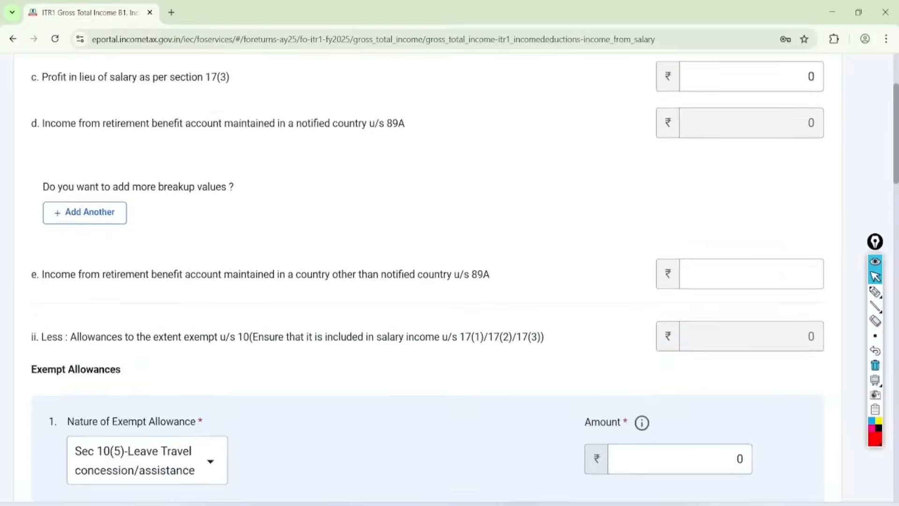
{"action": "scroll", "coordinate": [428, 278], "scroll_direction": "down", "scroll_amount": 2}
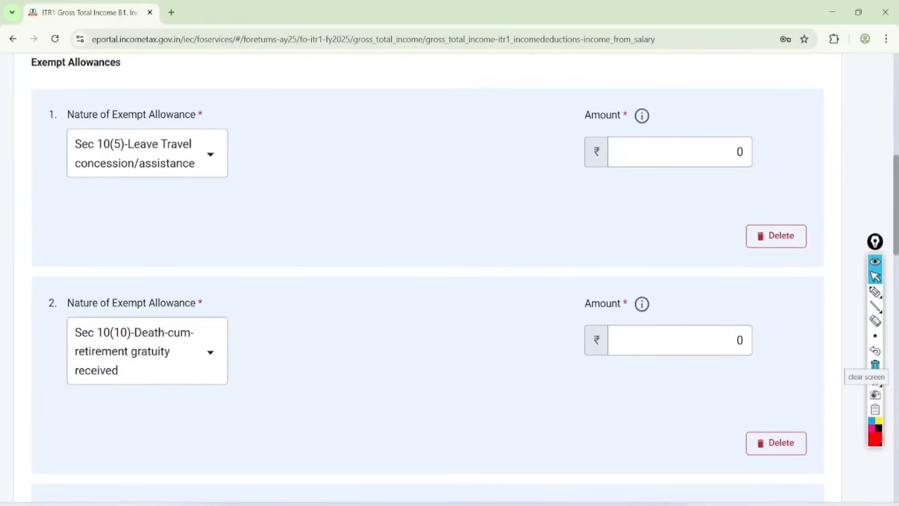
{"action": "left_click", "coordinate": [211, 154]}
{"action": "scroll", "coordinate": [267, 374], "scroll_direction": "down", "scroll_amount": 5}
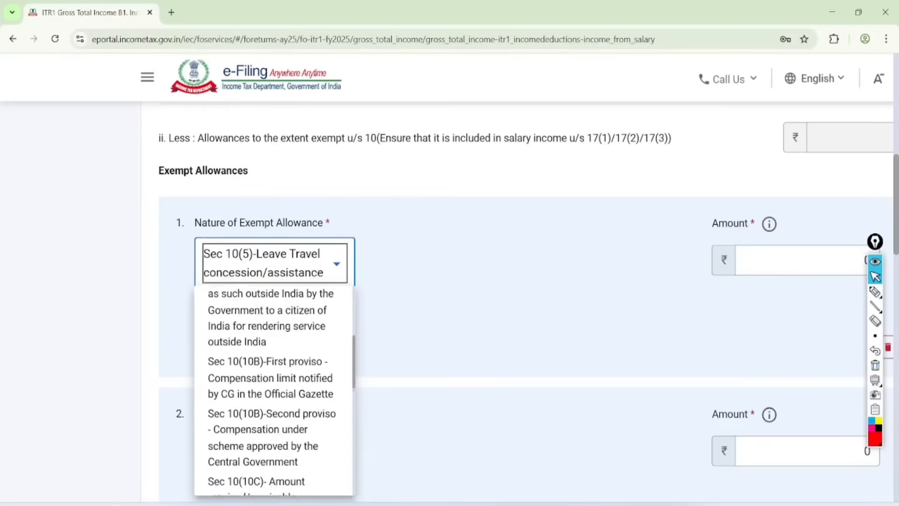
{"action": "scroll", "coordinate": [275, 391], "scroll_direction": "down", "scroll_amount": 5}
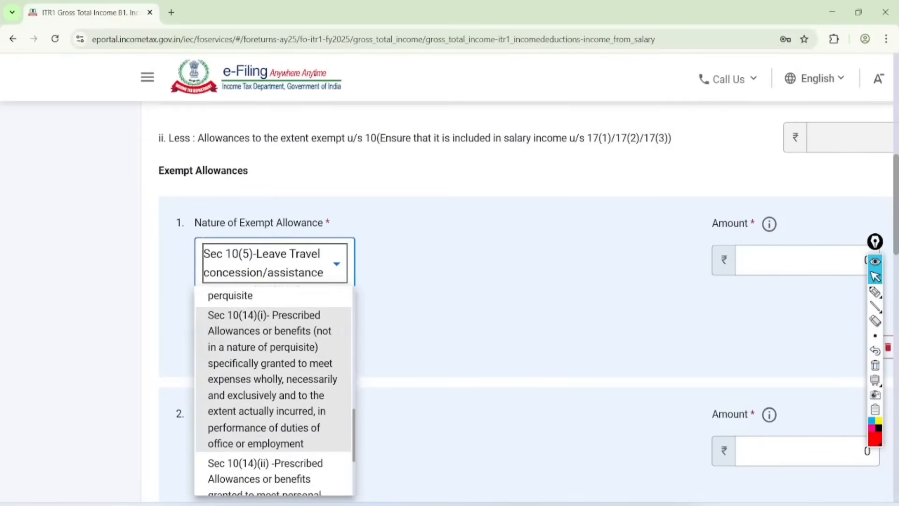
{"action": "scroll", "coordinate": [274, 478], "scroll_direction": "up", "scroll_amount": 5}
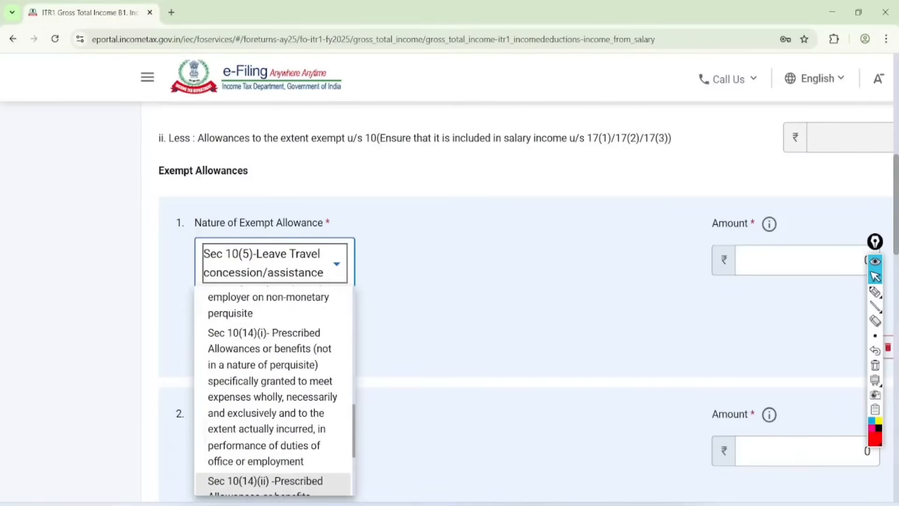
{"action": "scroll", "coordinate": [274, 389], "scroll_direction": "up", "scroll_amount": 5}
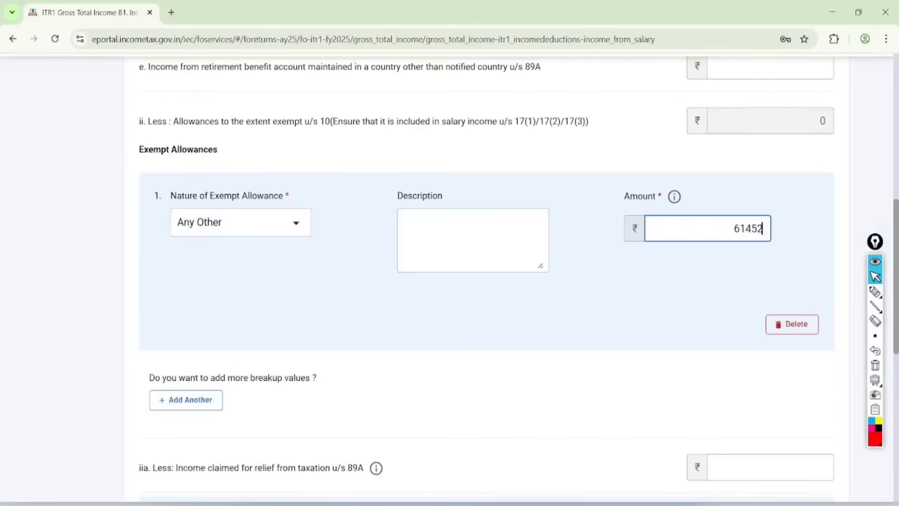
Circle the allowance's nature, Description and Amount fields in ink, and double-underline "Any Other".
{"action": "left_click", "coordinate": [876, 292]}
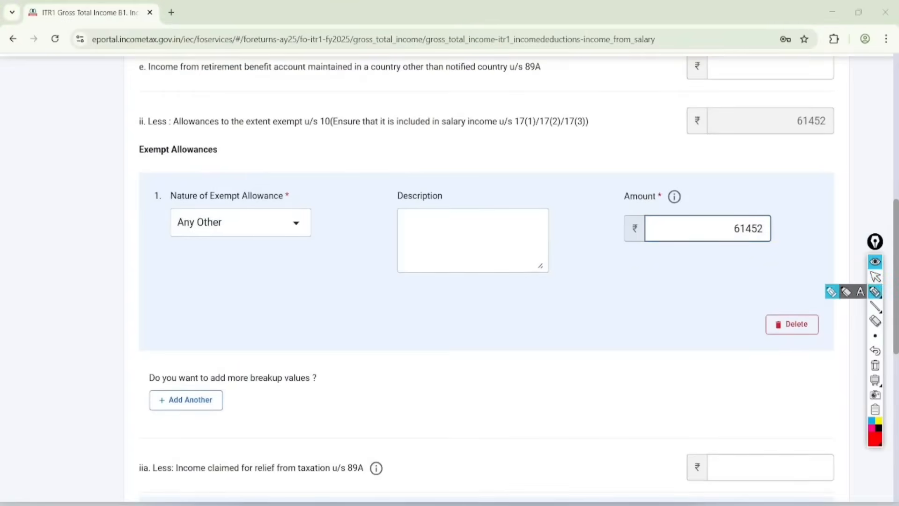
{"action": "mouse_move", "coordinate": [280, 154]}
{"action": "left_mouse_down"}
{"action": "mouse_move", "coordinate": [178, 147]}
{"action": "mouse_move", "coordinate": [287, 163]}
{"action": "mouse_move", "coordinate": [257, 156]}
{"action": "left_mouse_up"}
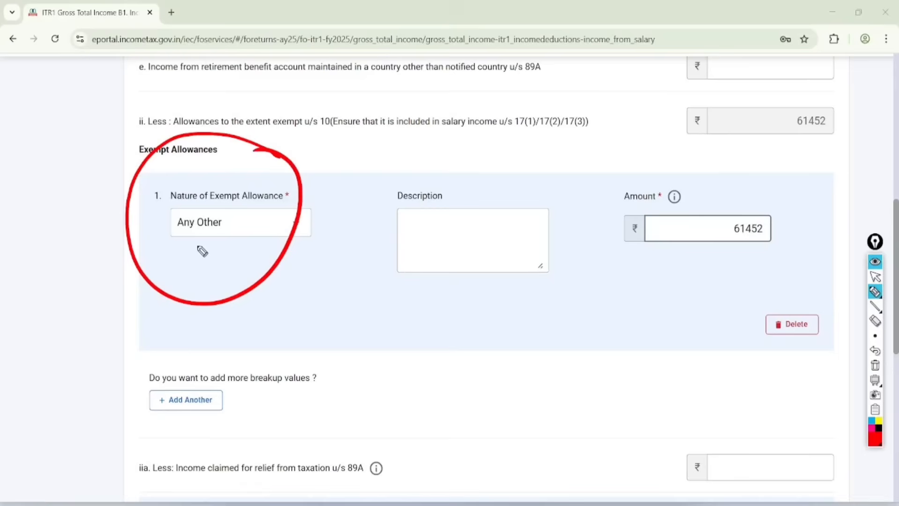
{"action": "left_click_drag", "start_coordinate": [203, 265], "coordinate": [234, 237]}
{"action": "mouse_move", "coordinate": [462, 159]}
{"action": "left_mouse_down"}
{"action": "mouse_move", "coordinate": [382, 201]}
{"action": "mouse_move", "coordinate": [401, 205]}
{"action": "left_mouse_up"}
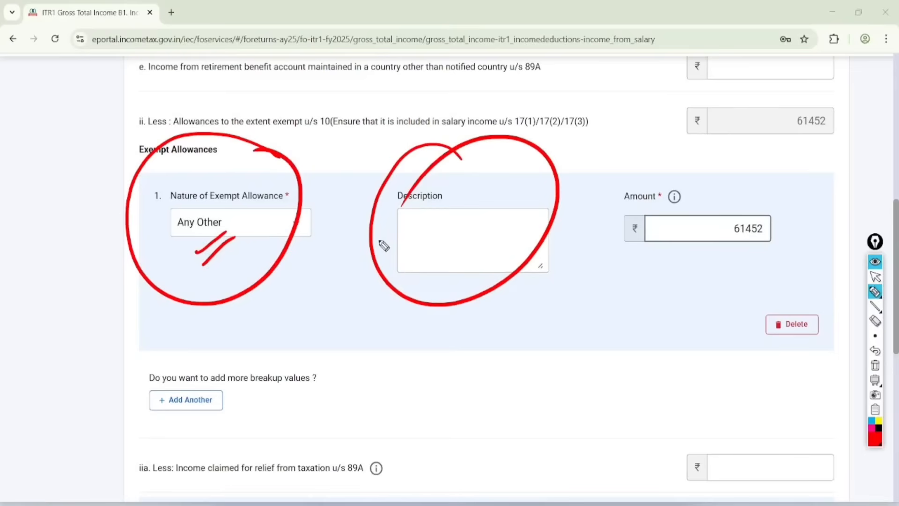
{"action": "mouse_move", "coordinate": [792, 163]}
{"action": "left_mouse_down"}
{"action": "mouse_move", "coordinate": [747, 287]}
{"action": "mouse_move", "coordinate": [751, 165]}
{"action": "left_mouse_up"}
Clear the ink and enter "as per form 16" as the exempt allowance's description.
{"action": "left_click", "coordinate": [875, 276]}
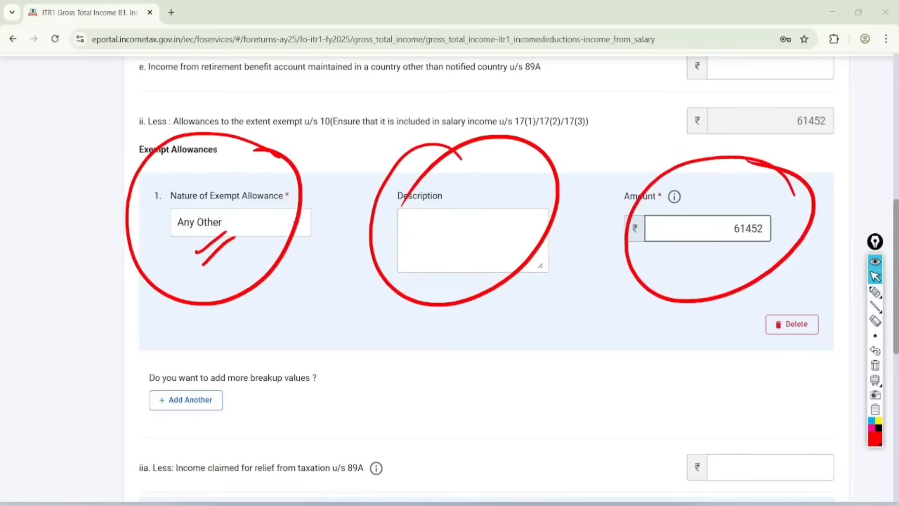
{"action": "left_click", "coordinate": [875, 365]}
{"action": "left_click", "coordinate": [483, 231]}
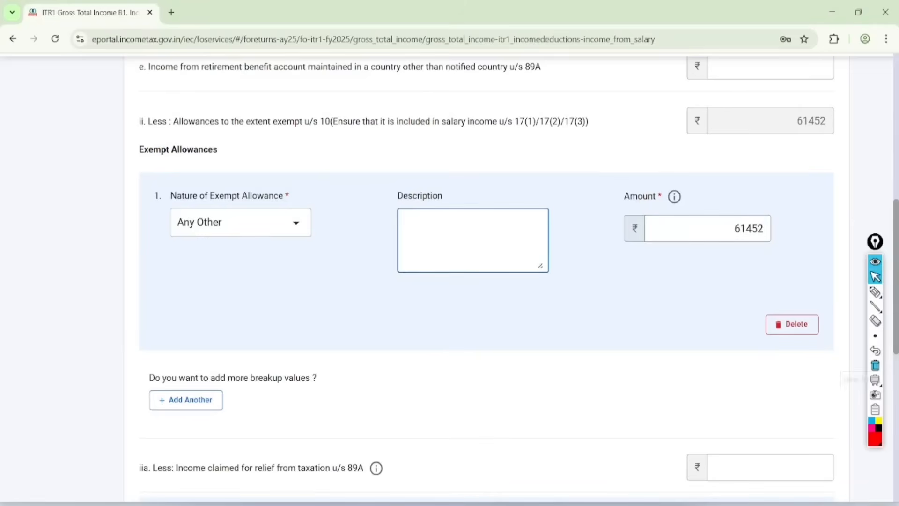
{"action": "type", "text": "as per fo"}
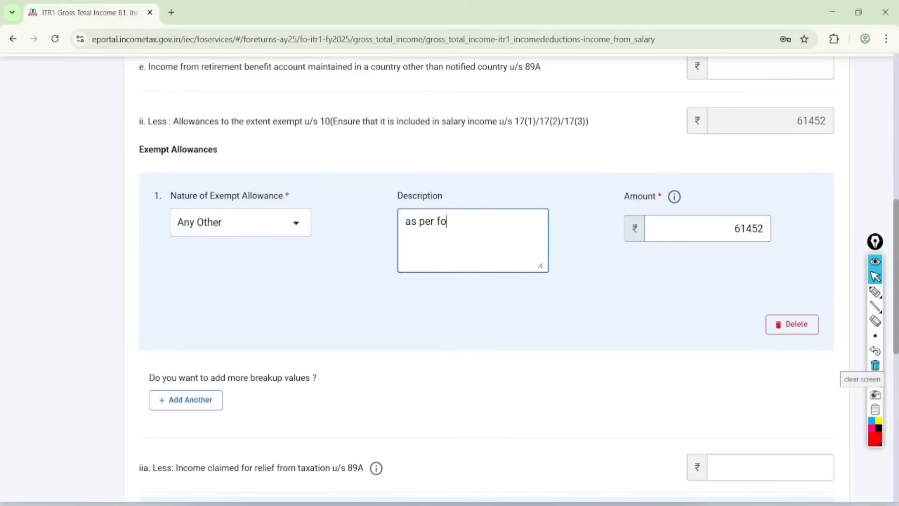
{"action": "type", "text": "rm 16"}
{"action": "scroll", "coordinate": [450, 280], "scroll_direction": "down", "scroll_amount": 4}
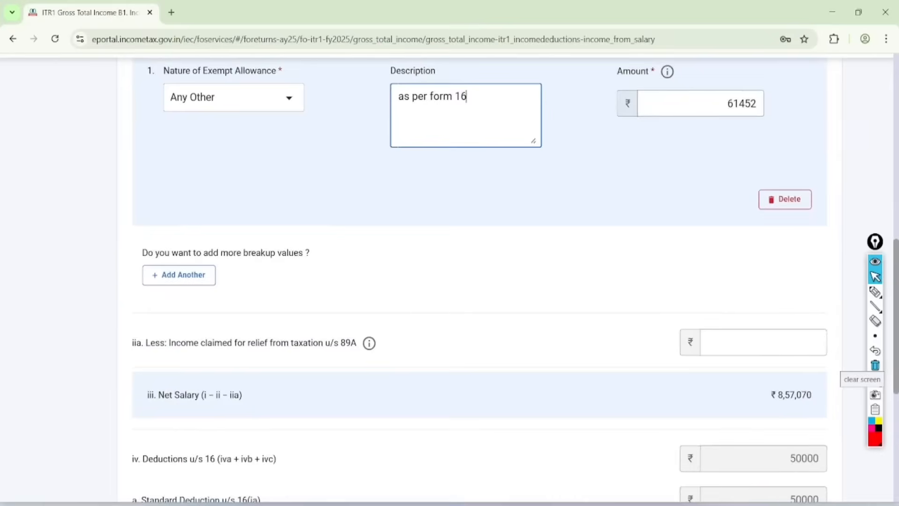
Circle the 50000 deduction under section 16 in ink, and handwrite double-underlined "750,00" and "50,000" beside it.
{"action": "scroll", "coordinate": [450, 281], "scroll_direction": "down", "scroll_amount": 4}
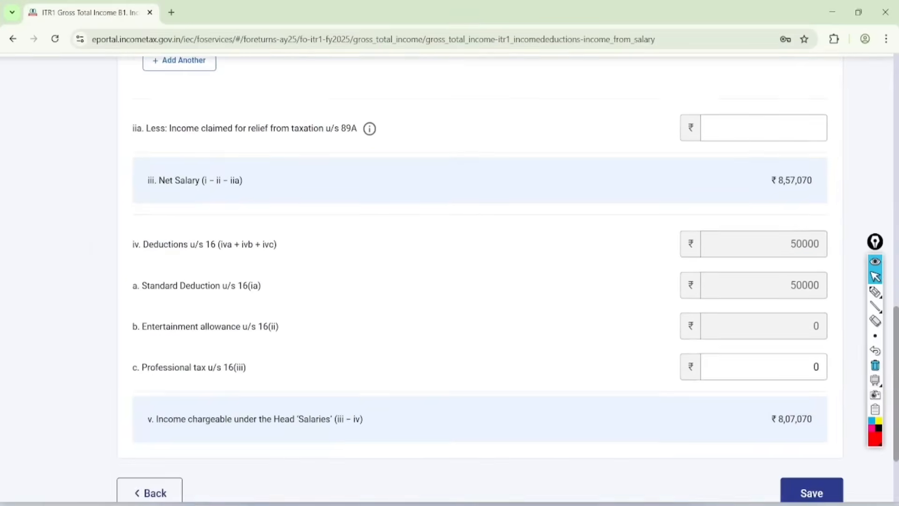
{"action": "left_click", "coordinate": [874, 292]}
{"action": "mouse_move", "coordinate": [825, 204]}
{"action": "left_mouse_down"}
{"action": "mouse_move", "coordinate": [779, 251]}
{"action": "mouse_move", "coordinate": [792, 184]}
{"action": "left_mouse_up"}
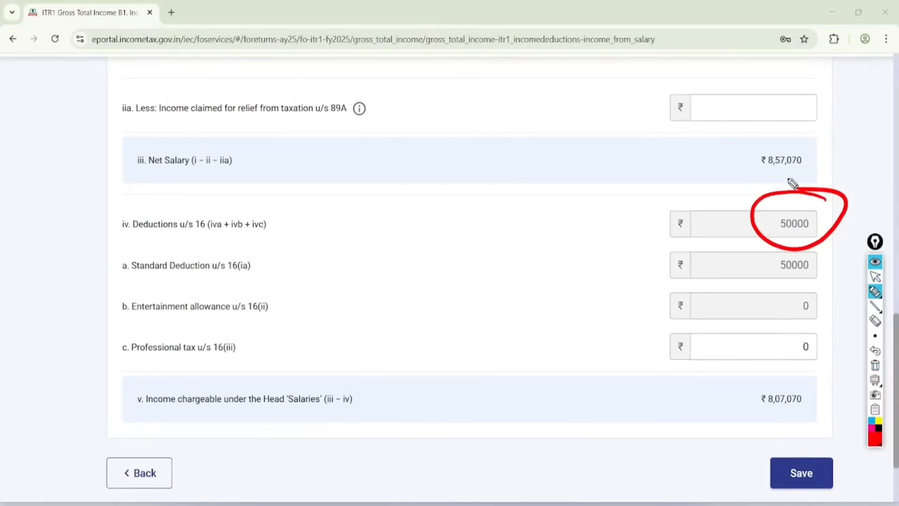
{"action": "mouse_move", "coordinate": [382, 235]}
{"action": "left_mouse_down"}
{"action": "mouse_move", "coordinate": [408, 246]}
{"action": "mouse_move", "coordinate": [414, 234]}
{"action": "left_mouse_up"}
{"action": "mouse_move", "coordinate": [437, 200]}
{"action": "left_mouse_down"}
{"action": "mouse_move", "coordinate": [477, 172]}
{"action": "mouse_move", "coordinate": [409, 257]}
{"action": "mouse_move", "coordinate": [488, 196]}
{"action": "left_mouse_up"}
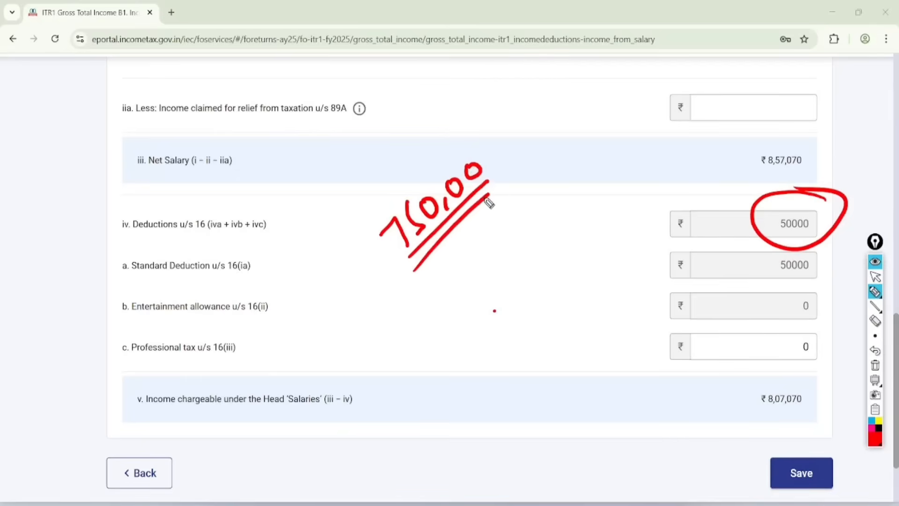
{"action": "mouse_move", "coordinate": [449, 268]}
{"action": "left_mouse_down"}
{"action": "mouse_move", "coordinate": [484, 220]}
{"action": "mouse_move", "coordinate": [516, 201]}
{"action": "mouse_move", "coordinate": [514, 190]}
{"action": "left_mouse_up"}
{"action": "mouse_move", "coordinate": [527, 217]}
{"action": "left_mouse_down"}
{"action": "mouse_move", "coordinate": [479, 265]}
{"action": "mouse_move", "coordinate": [508, 241]}
{"action": "left_mouse_up"}
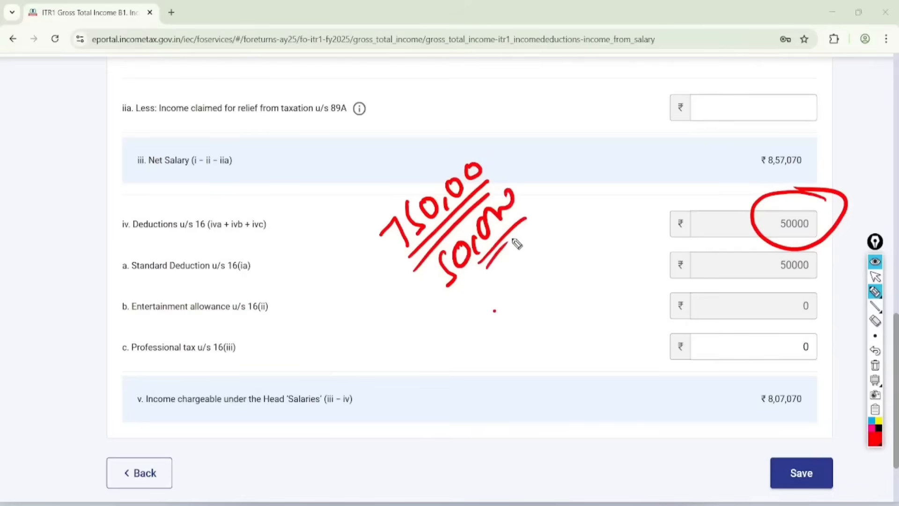
Clear the ink and save the Income From Salary section.
{"action": "left_click", "coordinate": [875, 276]}
{"action": "left_click", "coordinate": [875, 365]}
{"action": "scroll", "coordinate": [470, 281], "scroll_direction": "down", "scroll_amount": 3}
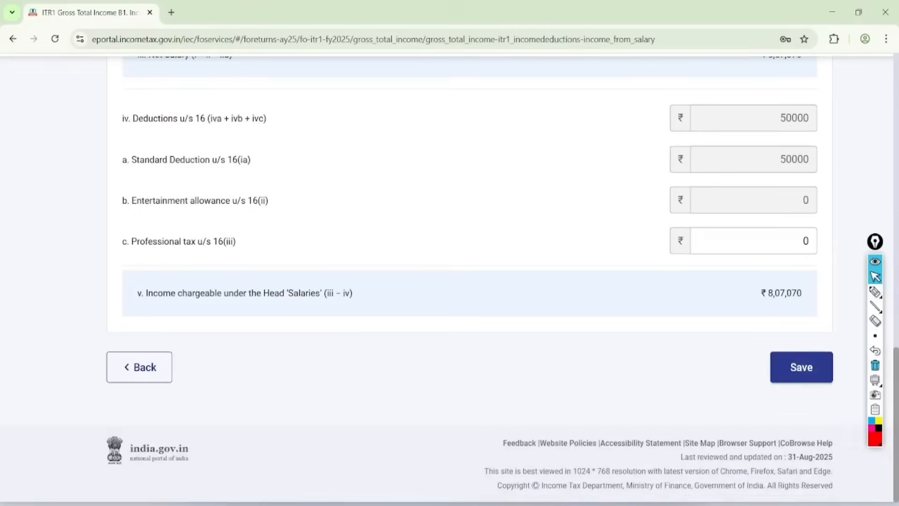
{"action": "left_click", "coordinate": [802, 367]}
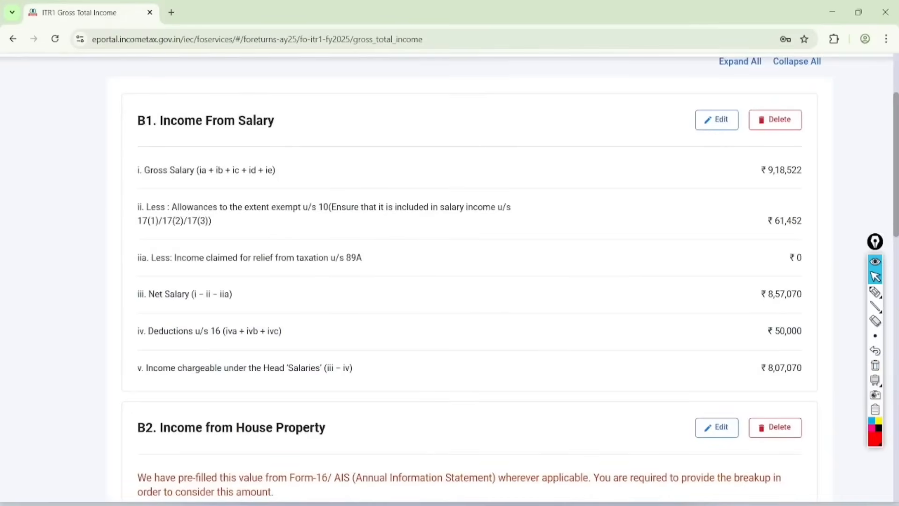
Reopen B1 Income From Salary for editing and add another exempt allowance entry.
{"action": "left_click", "coordinate": [717, 119]}
{"action": "scroll", "coordinate": [449, 281], "scroll_direction": "down", "scroll_amount": 7}
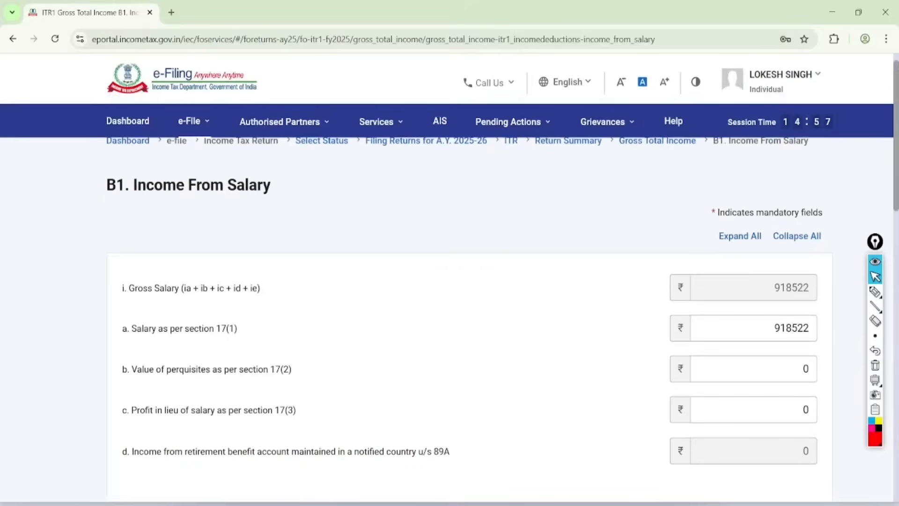
{"action": "scroll", "coordinate": [450, 281], "scroll_direction": "down", "scroll_amount": 9}
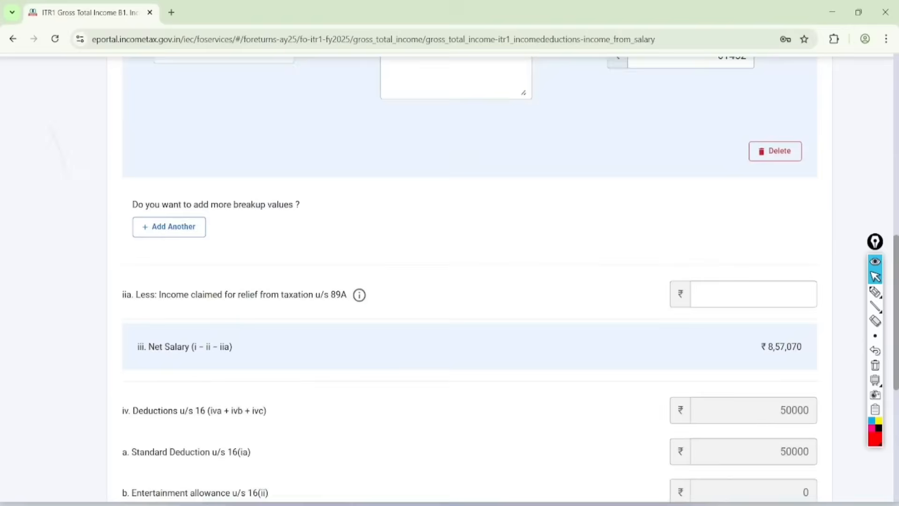
{"action": "scroll", "coordinate": [449, 281], "scroll_direction": "down", "scroll_amount": 5}
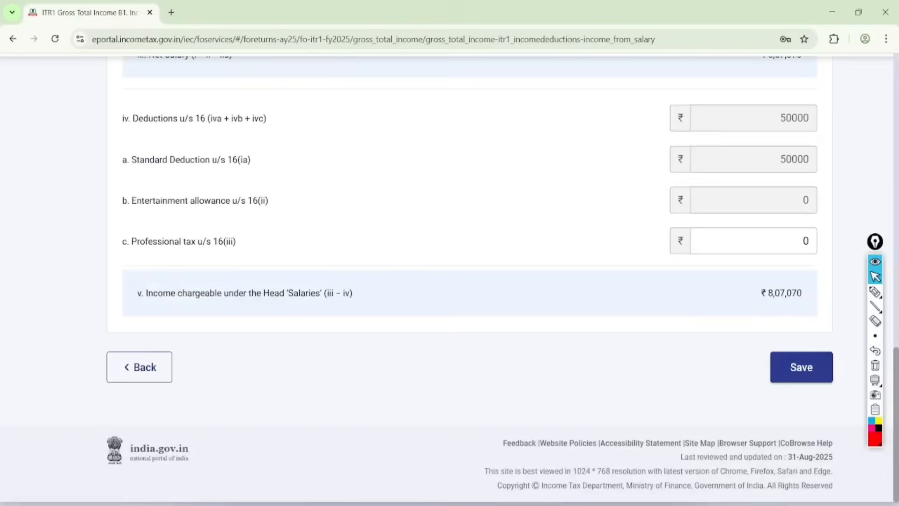
{"action": "scroll", "coordinate": [450, 281], "scroll_direction": "up", "scroll_amount": 6}
{"action": "left_click", "coordinate": [169, 211]}
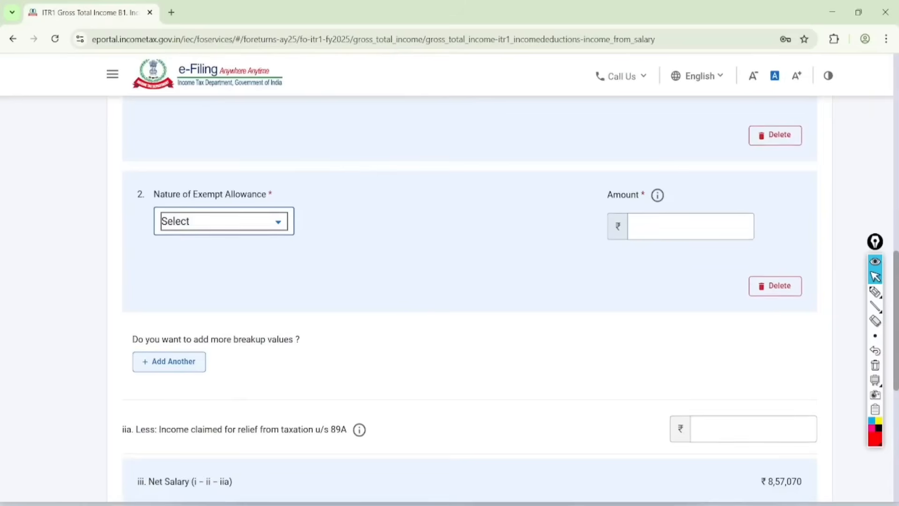
Set the second exempt allowance's nature to Sec 10(13A)-Allowance to meet expenditure incurred on house rent.
{"action": "left_click", "coordinate": [223, 221]}
{"action": "scroll", "coordinate": [240, 327], "scroll_direction": "down", "scroll_amount": 5}
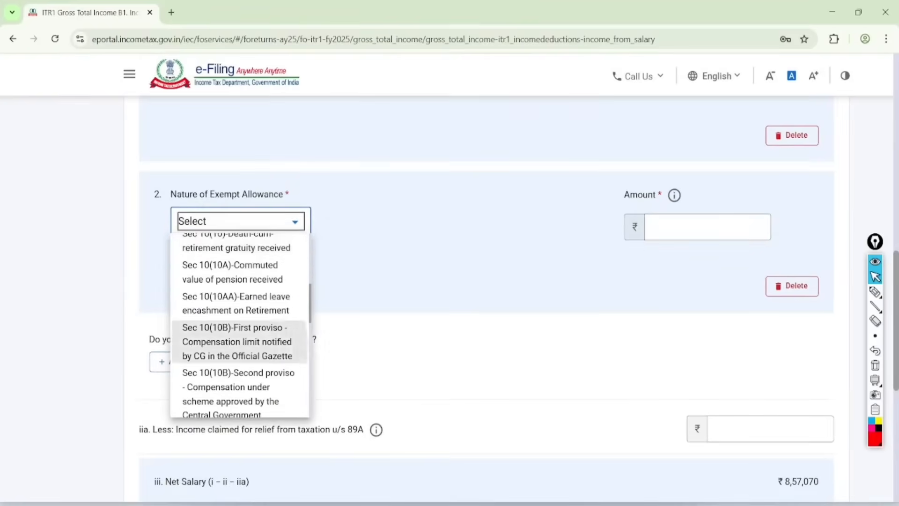
{"action": "scroll", "coordinate": [240, 327], "scroll_direction": "down", "scroll_amount": 5}
{"action": "scroll", "coordinate": [240, 328], "scroll_direction": "down", "scroll_amount": 3}
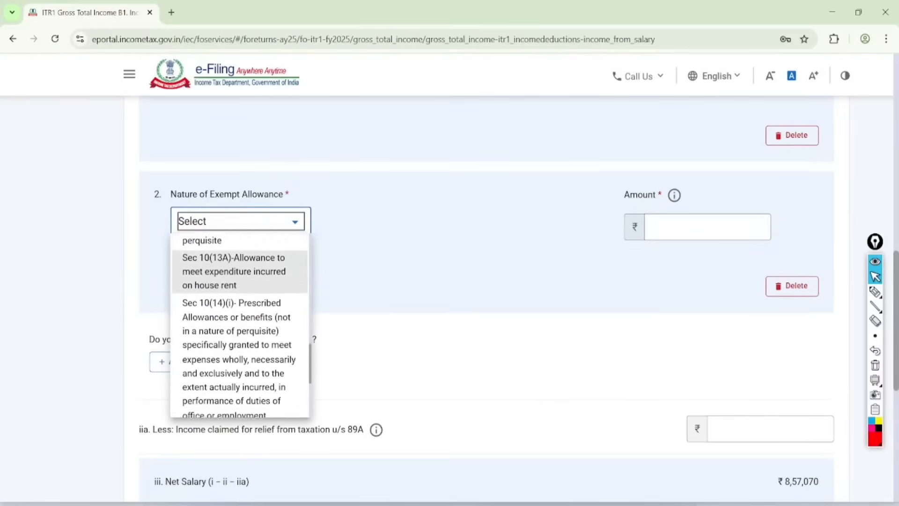
{"action": "scroll", "coordinate": [239, 328], "scroll_direction": "up", "scroll_amount": 2}
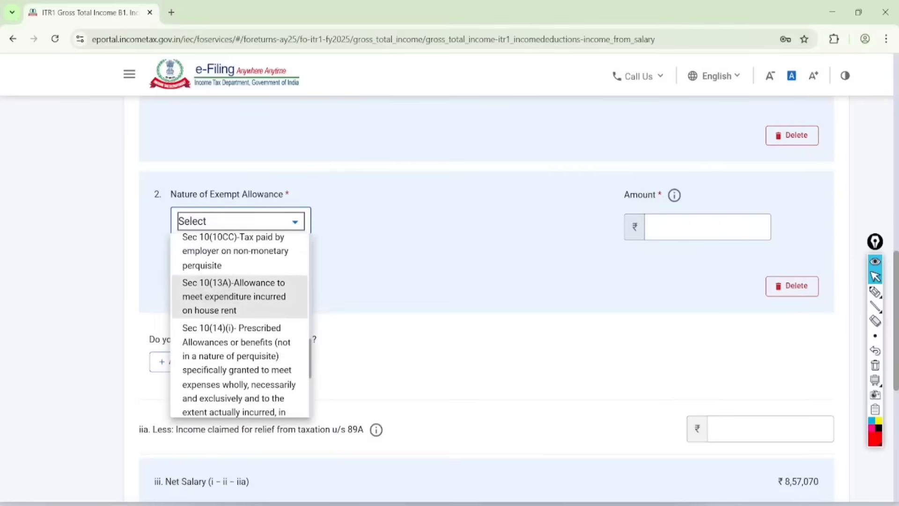
{"action": "left_click", "coordinate": [233, 296]}
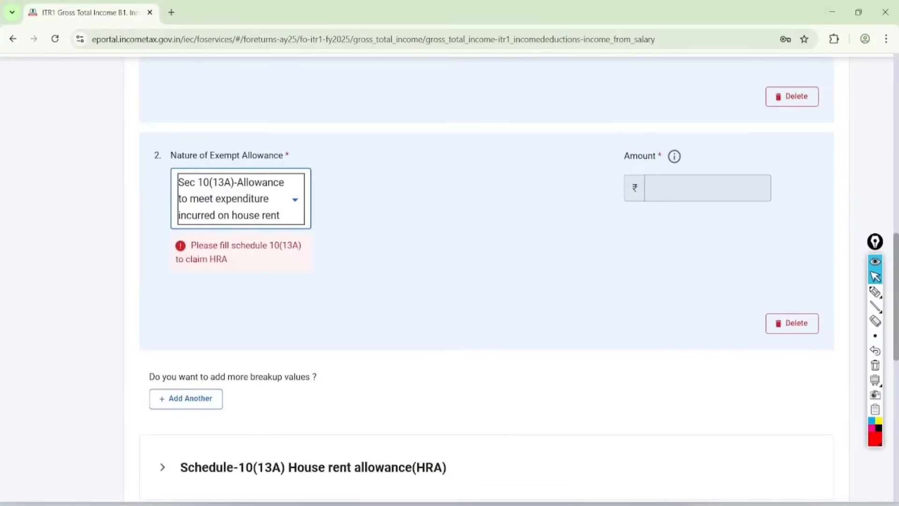
Expand Schedule-10(13A) House rent allowance (HRA) and set the Place of Work to Non-Metro.
{"action": "scroll", "coordinate": [487, 278], "scroll_direction": "down", "scroll_amount": 4}
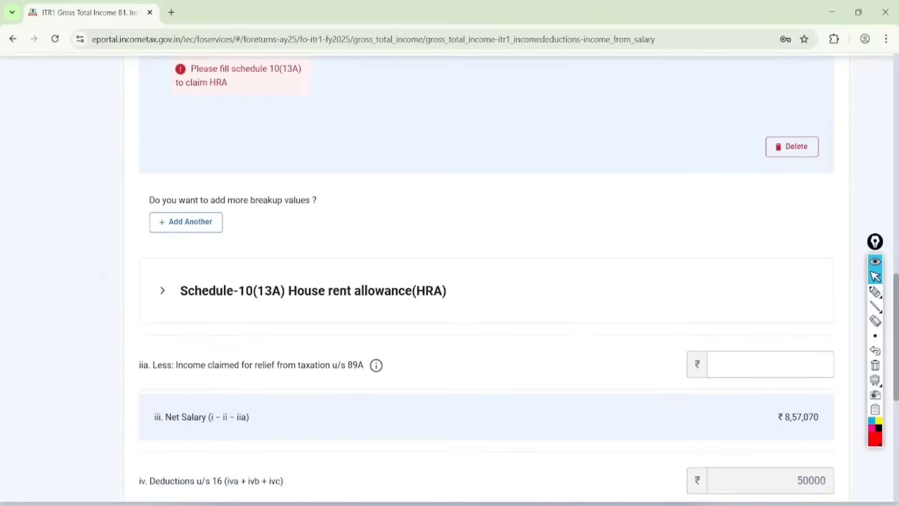
{"action": "left_click", "coordinate": [359, 269]}
{"action": "scroll", "coordinate": [487, 281], "scroll_direction": "down", "scroll_amount": 3}
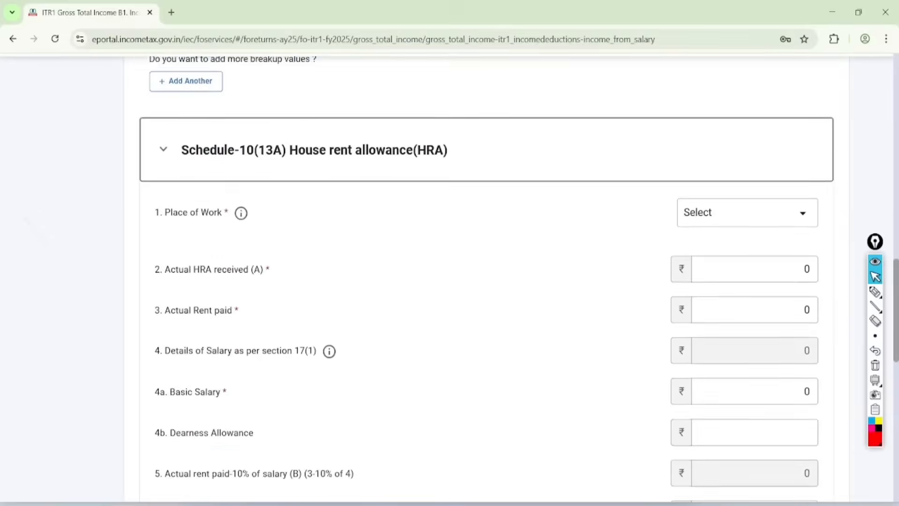
{"action": "left_click", "coordinate": [748, 139]}
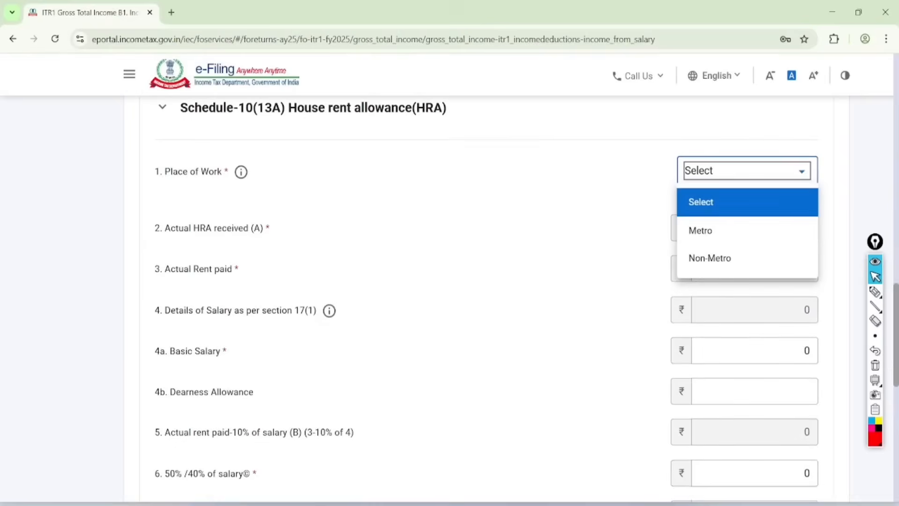
{"action": "left_click", "coordinate": [748, 258]}
Mark the HRA schedule in ink, ticking Actual HRA received, Actual Rent paid, Basic Salary and Dearness Allowance.
{"action": "left_click", "coordinate": [875, 292]}
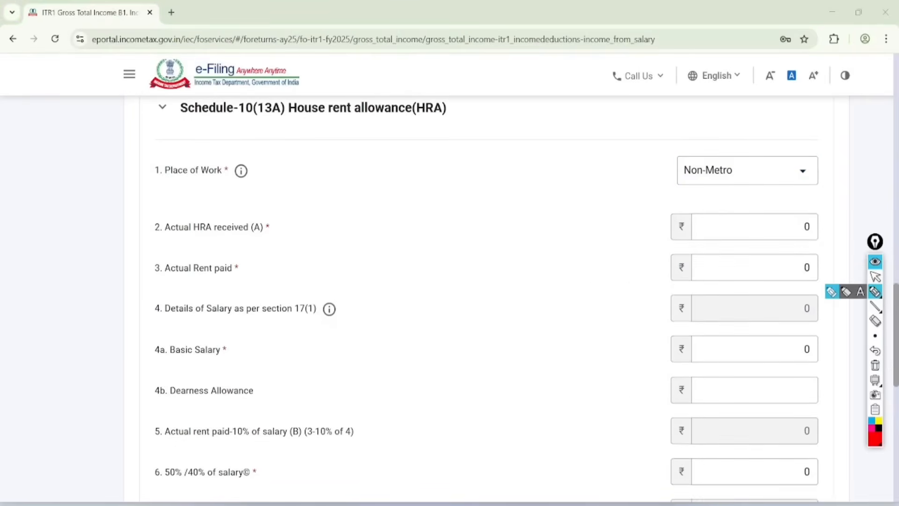
{"action": "mouse_move", "coordinate": [630, 220]}
{"action": "left_mouse_down"}
{"action": "mouse_move", "coordinate": [634, 234]}
{"action": "mouse_move", "coordinate": [737, 185]}
{"action": "left_mouse_up"}
{"action": "mouse_move", "coordinate": [617, 271]}
{"action": "left_mouse_down"}
{"action": "mouse_move", "coordinate": [637, 287]}
{"action": "mouse_move", "coordinate": [719, 238]}
{"action": "left_mouse_up"}
{"action": "left_click_drag", "start_coordinate": [653, 347], "coordinate": [727, 307]}
{"action": "left_click_drag", "start_coordinate": [638, 380], "coordinate": [724, 349]}
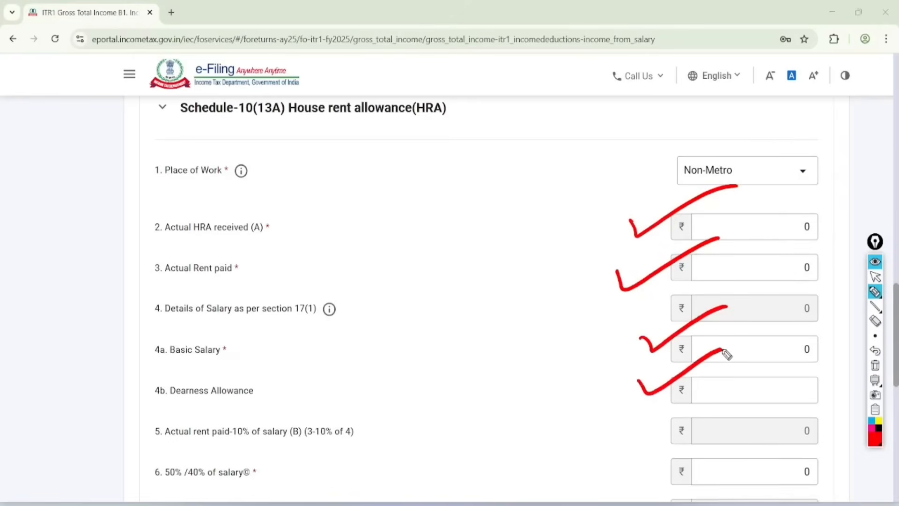
{"action": "mouse_move", "coordinate": [791, 450]}
{"action": "left_mouse_down"}
{"action": "mouse_move", "coordinate": [740, 438]}
{"action": "mouse_move", "coordinate": [779, 434]}
{"action": "left_mouse_up"}
Clear the ink from the HRA schedule and save the salary form to return to Gross Total Income.
{"action": "left_click", "coordinate": [875, 277]}
{"action": "left_click", "coordinate": [875, 365]}
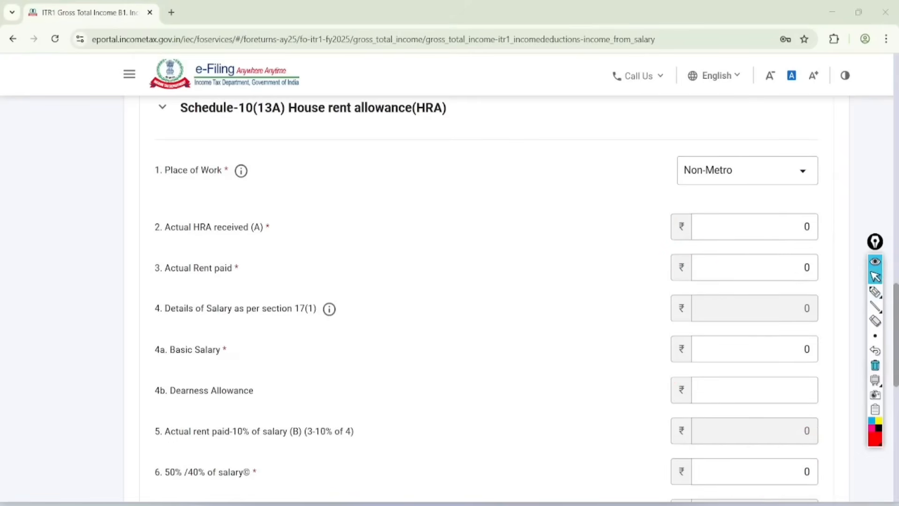
{"action": "scroll", "coordinate": [487, 291], "scroll_direction": "down", "scroll_amount": 10}
{"action": "left_click", "coordinate": [818, 423]}
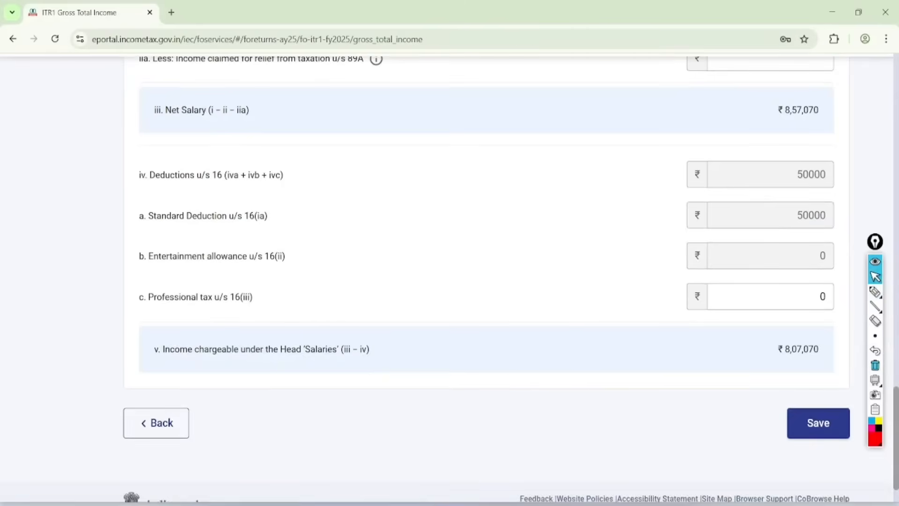
Circle the B2 Income from House Property heading in ink, and handwrite a circled "1" and double-underlined "Rent" and "HL".
{"action": "scroll", "coordinate": [487, 281], "scroll_direction": "down", "scroll_amount": 6}
{"action": "scroll", "coordinate": [450, 281], "scroll_direction": "down", "scroll_amount": 3}
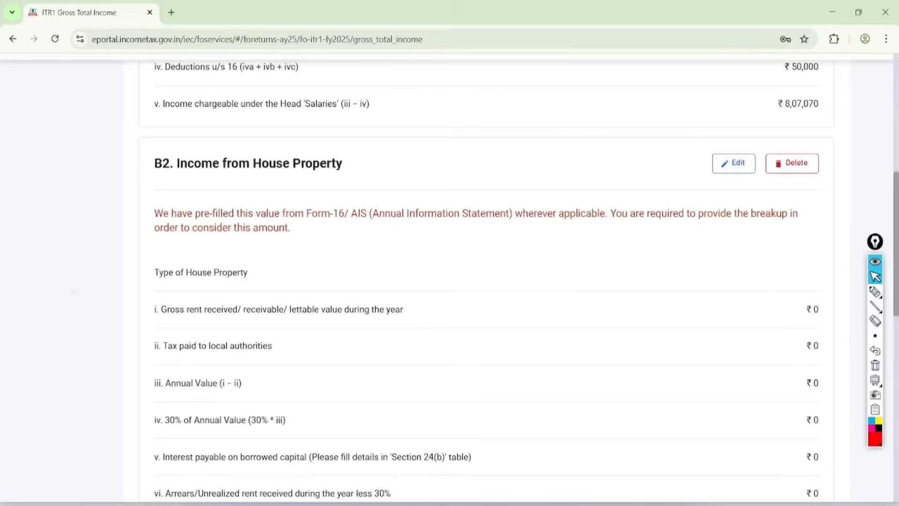
{"action": "left_click", "coordinate": [875, 291]}
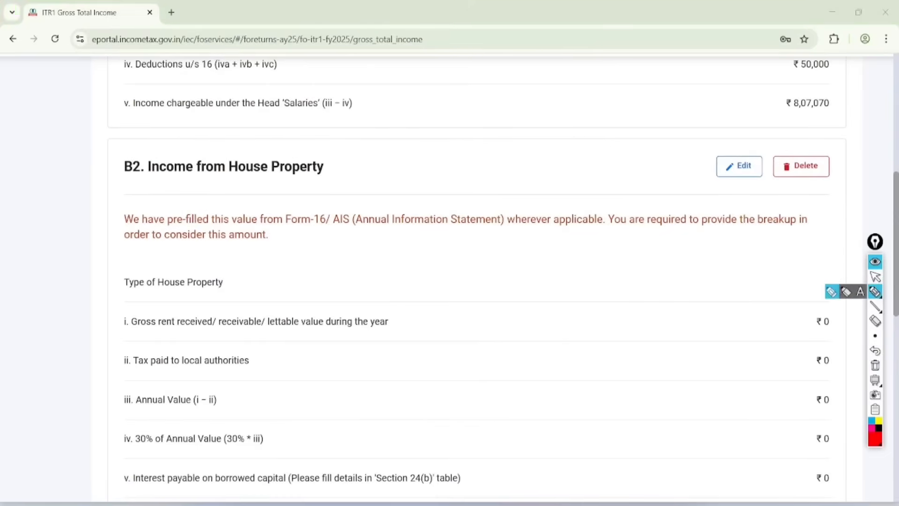
{"action": "mouse_move", "coordinate": [334, 135]}
{"action": "left_mouse_down"}
{"action": "mouse_move", "coordinate": [138, 107]}
{"action": "mouse_move", "coordinate": [225, 122]}
{"action": "left_mouse_up"}
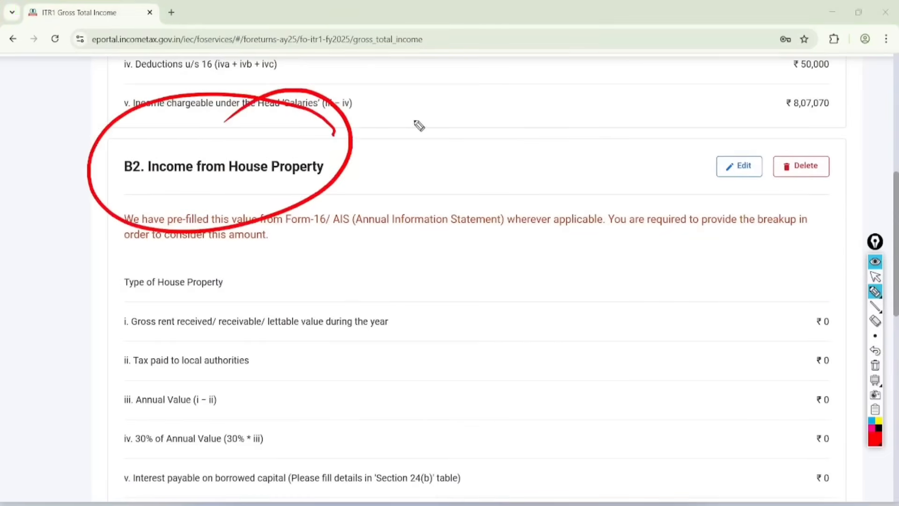
{"action": "left_click_drag", "start_coordinate": [410, 110], "coordinate": [422, 143]}
{"action": "mouse_move", "coordinate": [416, 82]}
{"action": "left_mouse_down"}
{"action": "mouse_move", "coordinate": [400, 115]}
{"action": "mouse_move", "coordinate": [427, 100]}
{"action": "left_mouse_up"}
{"action": "mouse_move", "coordinate": [495, 143]}
{"action": "left_mouse_down"}
{"action": "mouse_move", "coordinate": [507, 177]}
{"action": "mouse_move", "coordinate": [546, 132]}
{"action": "mouse_move", "coordinate": [568, 132]}
{"action": "mouse_move", "coordinate": [525, 181]}
{"action": "mouse_move", "coordinate": [572, 160]}
{"action": "mouse_move", "coordinate": [568, 185]}
{"action": "mouse_move", "coordinate": [582, 170]}
{"action": "mouse_move", "coordinate": [600, 214]}
{"action": "left_mouse_up"}
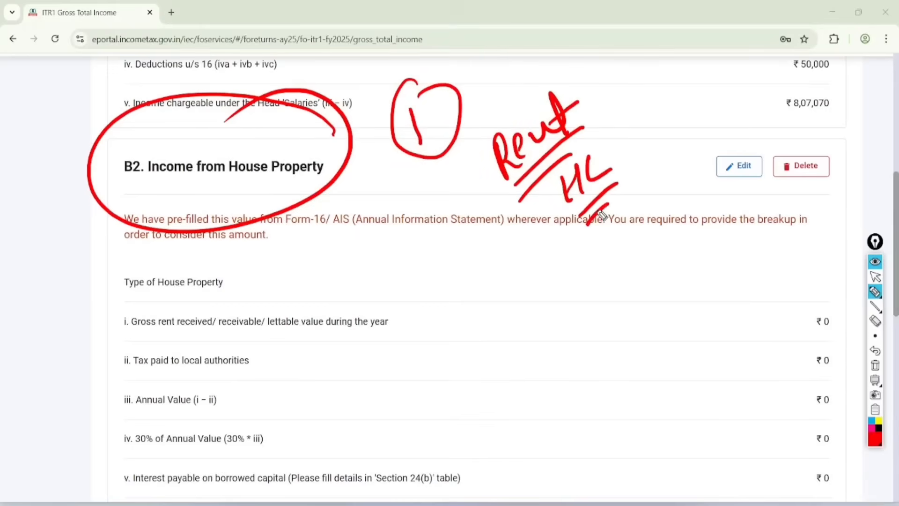
Open B2 Income from House Property for editing and clear all ink from the screen.
{"action": "left_click_drag", "start_coordinate": [774, 134], "coordinate": [741, 140]}
{"action": "left_click", "coordinate": [875, 277]}
{"action": "left_click", "coordinate": [876, 350]}
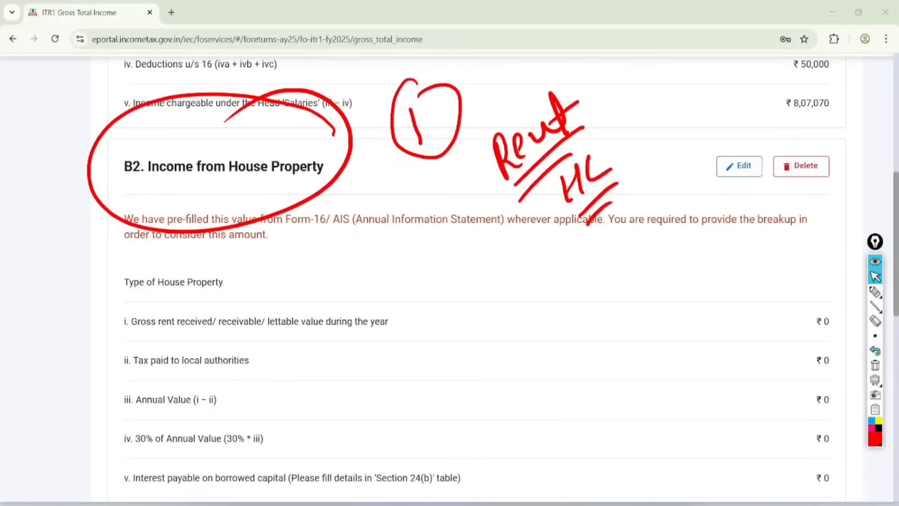
{"action": "left_click", "coordinate": [740, 166]}
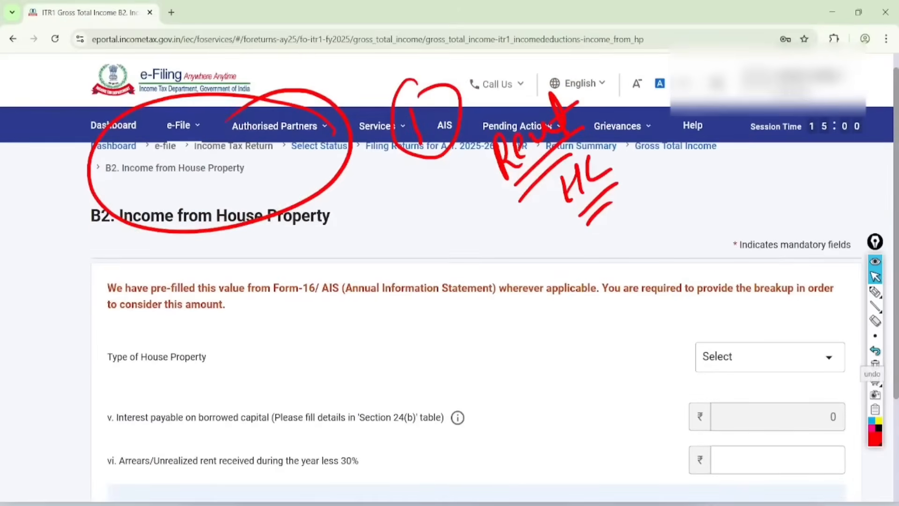
{"action": "left_click", "coordinate": [875, 365]}
Set the type of house property to Let Out and place the cursor in the gross rent received field.
{"action": "left_click", "coordinate": [796, 355]}
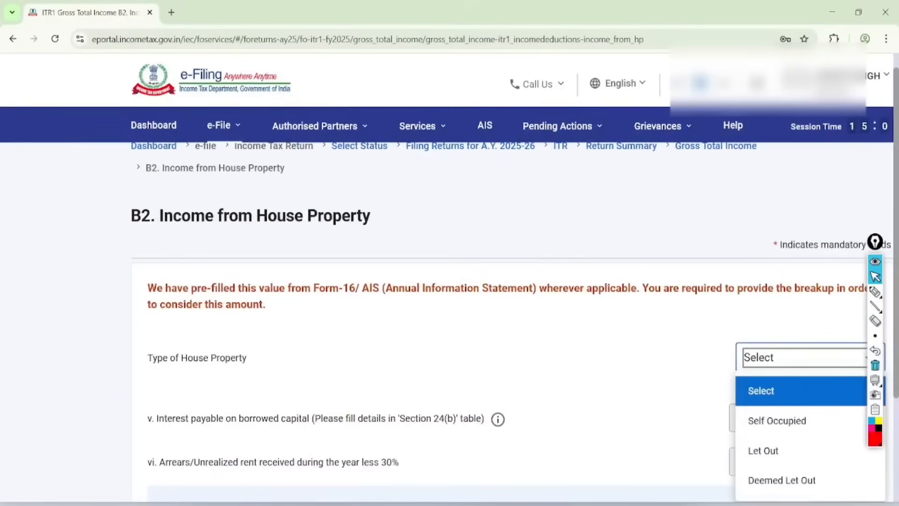
{"action": "left_click", "coordinate": [764, 450]}
{"action": "scroll", "coordinate": [764, 451], "scroll_direction": "down", "scroll_amount": 1}
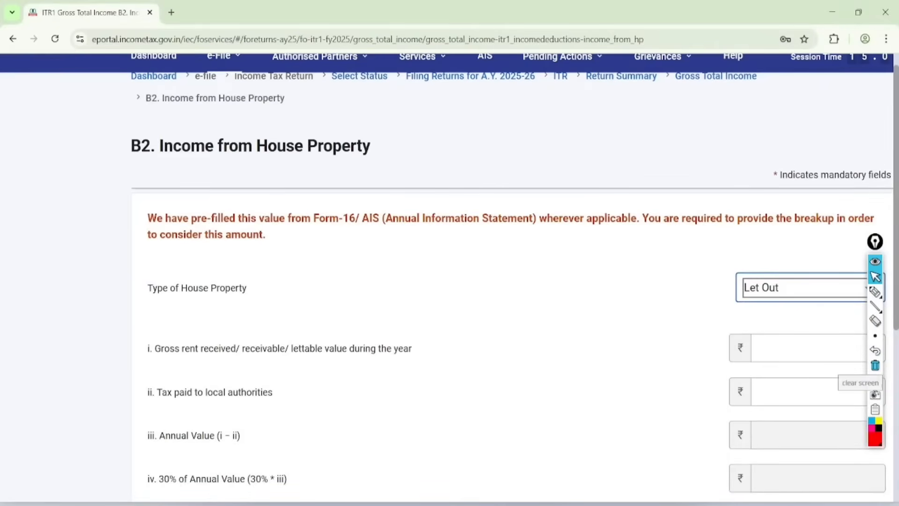
{"action": "left_click", "coordinate": [809, 348]}
{"action": "scroll", "coordinate": [809, 348], "scroll_direction": "right", "scroll_amount": 2}
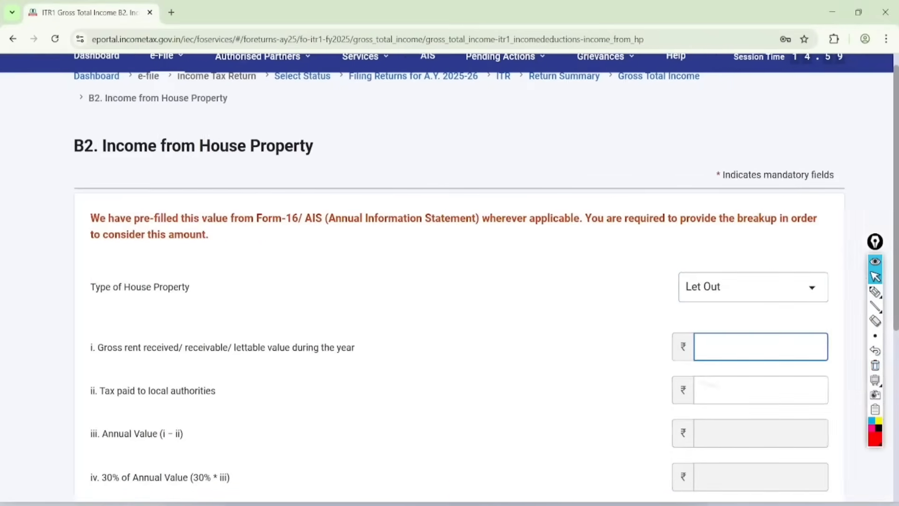
Set the type of house property to Self Occupied and save the section.
{"action": "left_click", "coordinate": [763, 287]}
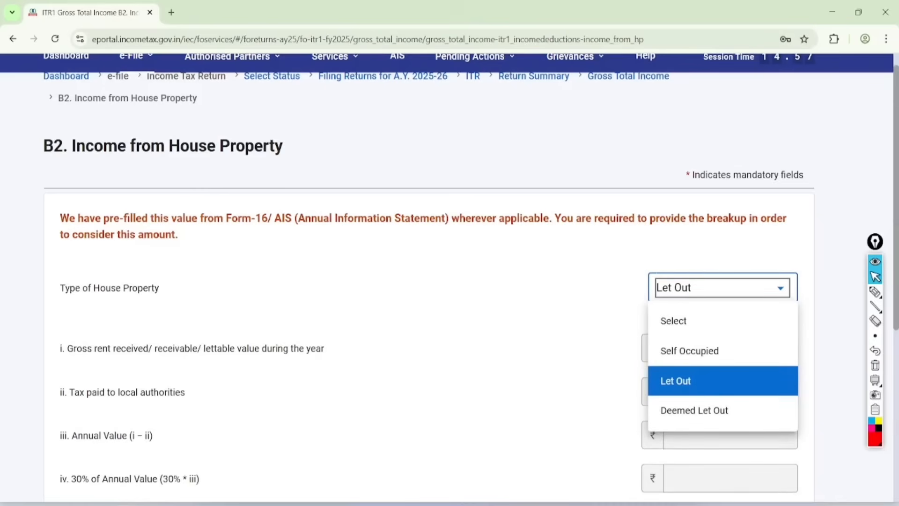
{"action": "left_click", "coordinate": [703, 351]}
{"action": "scroll", "coordinate": [702, 351], "scroll_direction": "down", "scroll_amount": 4}
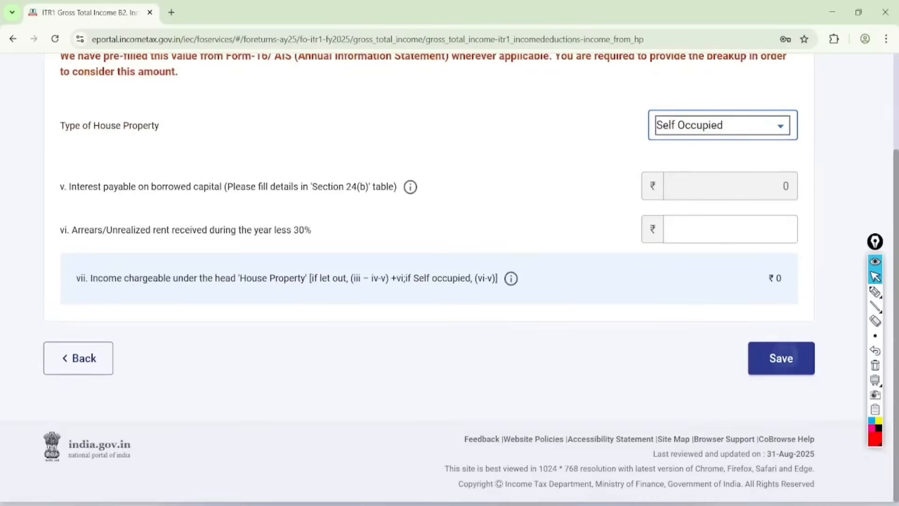
{"action": "left_click", "coordinate": [782, 358]}
Circle the Section 24(b) - Interest on borrowed capital heading in ink, and expand that section.
{"action": "scroll", "coordinate": [450, 281], "scroll_direction": "down", "scroll_amount": 8}
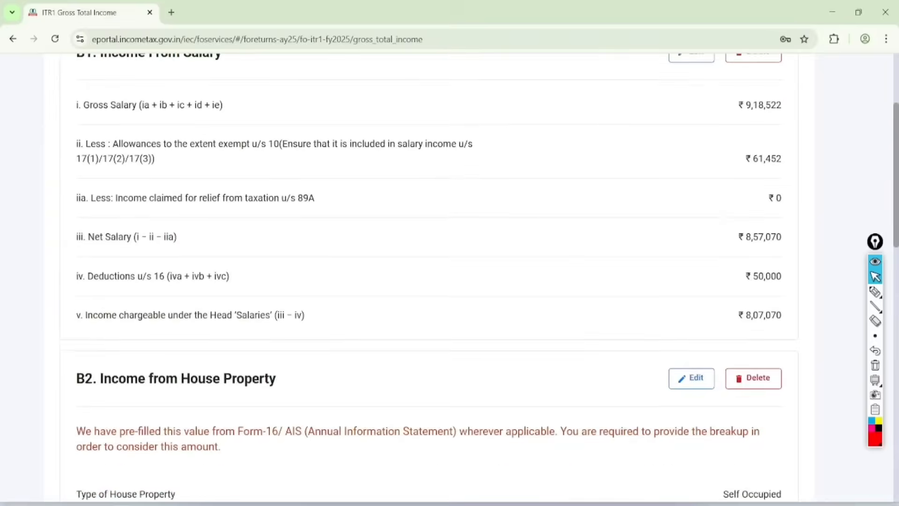
{"action": "scroll", "coordinate": [450, 281], "scroll_direction": "down", "scroll_amount": 5}
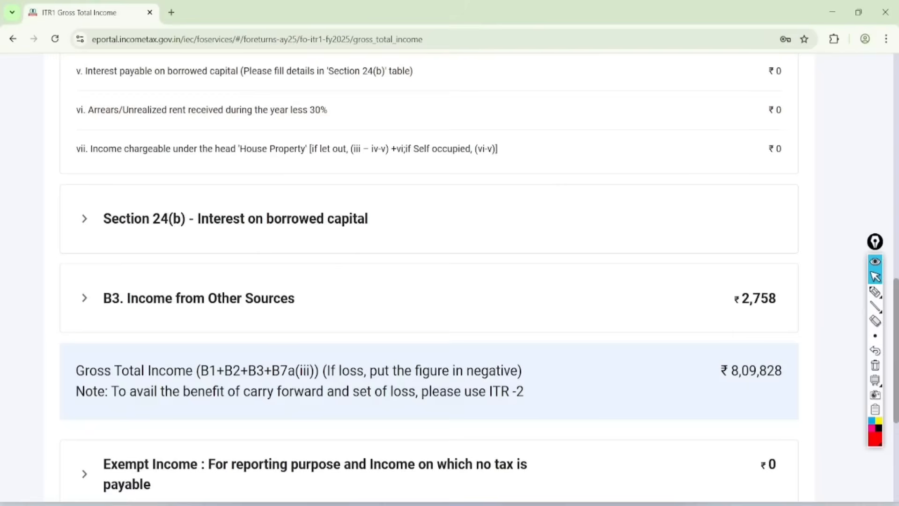
{"action": "left_click", "coordinate": [875, 292]}
{"action": "mouse_move", "coordinate": [365, 179]}
{"action": "left_mouse_down"}
{"action": "mouse_move", "coordinate": [77, 246]}
{"action": "mouse_move", "coordinate": [348, 155]}
{"action": "left_mouse_up"}
{"action": "left_click", "coordinate": [875, 277]}
{"action": "left_click", "coordinate": [85, 219]}
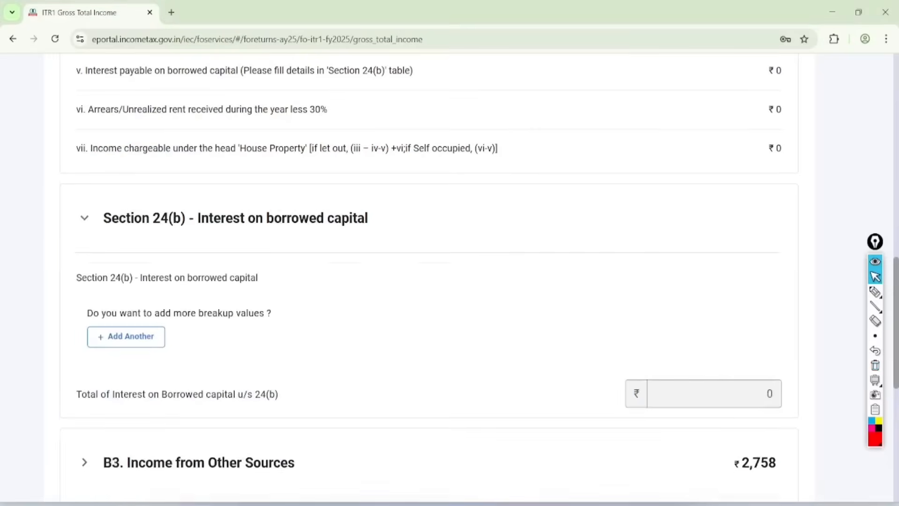
Add a Section 24(b) borrowed capital entry with loan taken from Bank, lender SBI Bank, and fill in the loan account number.
{"action": "scroll", "coordinate": [429, 277], "scroll_direction": "down", "scroll_amount": 2}
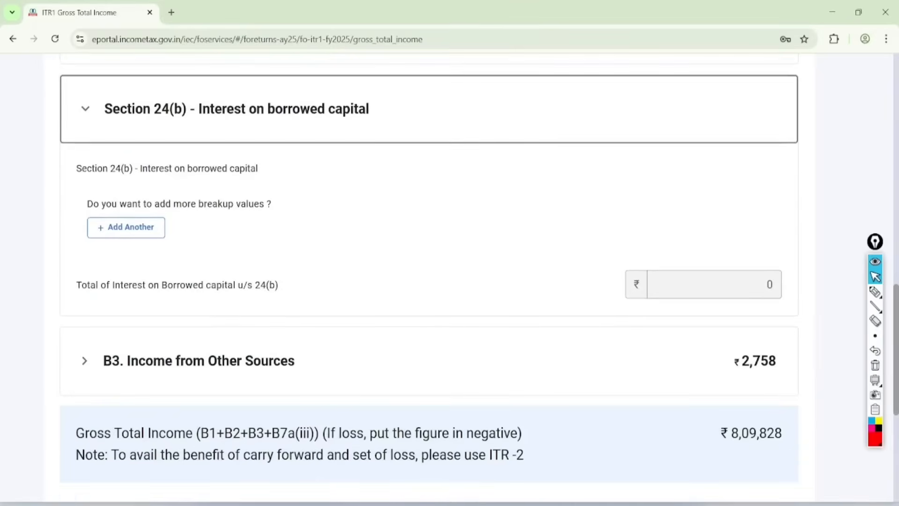
{"action": "left_click", "coordinate": [126, 228]}
{"action": "scroll", "coordinate": [429, 276], "scroll_direction": "down", "scroll_amount": 4}
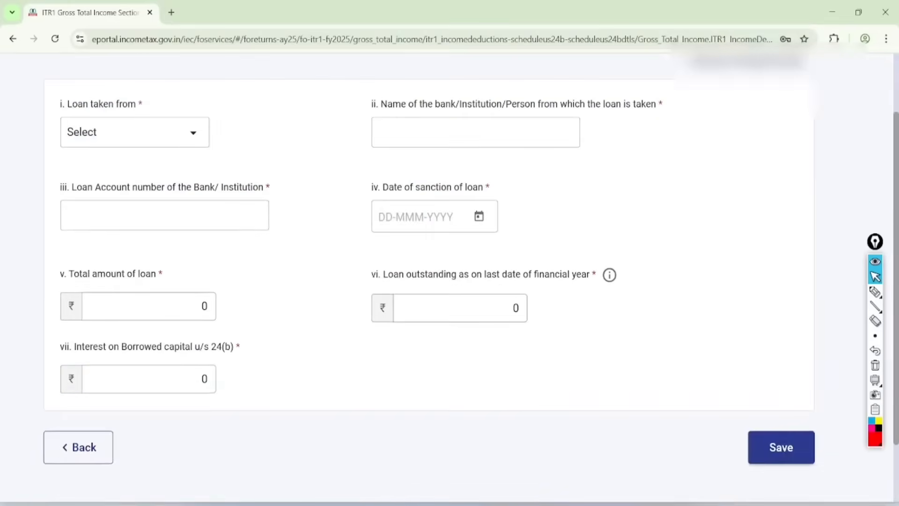
{"action": "left_click", "coordinate": [111, 130]}
{"action": "left_click", "coordinate": [187, 266]}
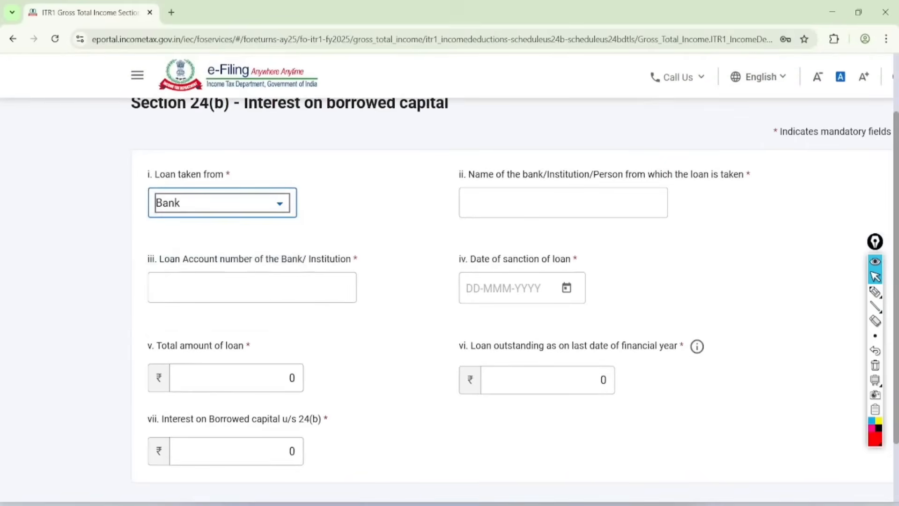
{"action": "scroll", "coordinate": [513, 300], "scroll_direction": "up", "scroll_amount": 1}
{"action": "left_click", "coordinate": [563, 235]}
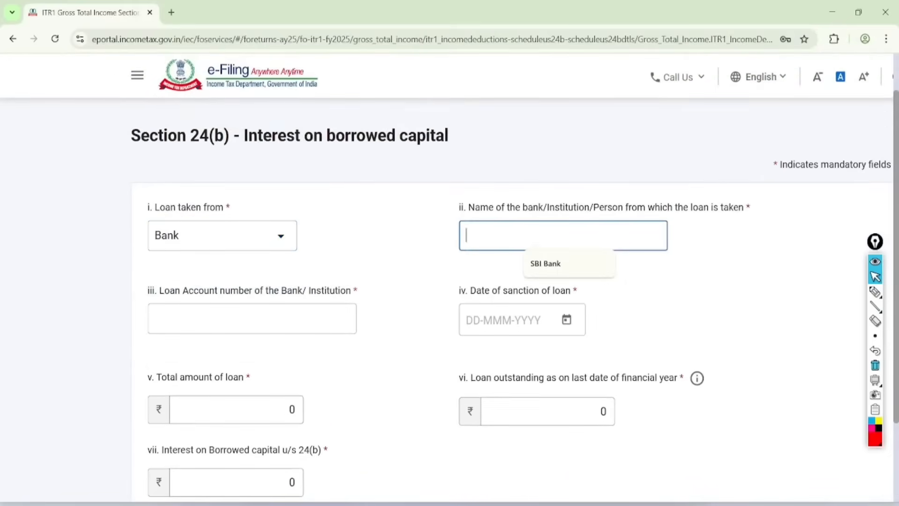
{"action": "left_click", "coordinate": [564, 263]}
{"action": "left_click", "coordinate": [252, 319]}
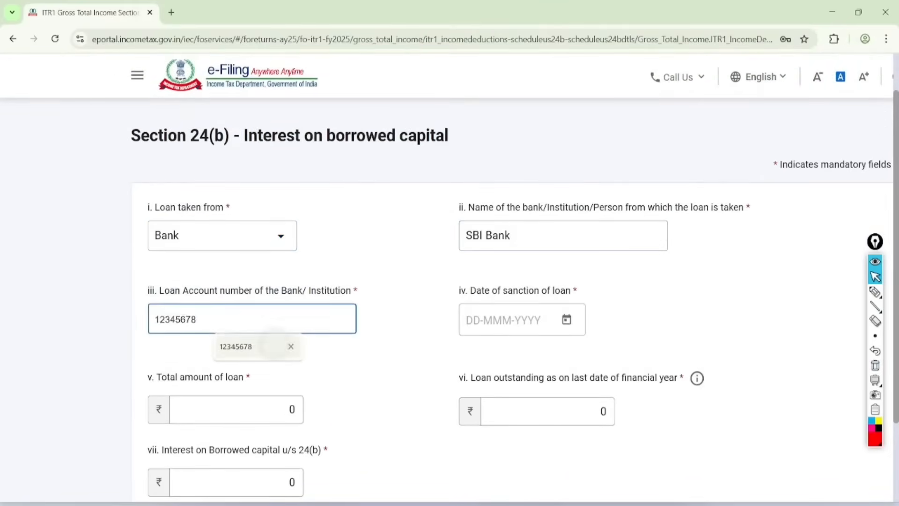
{"action": "left_click", "coordinate": [255, 346]}
Set the date of sanction of the loan to 23-Nov-2023.
{"action": "left_click", "coordinate": [504, 320]}
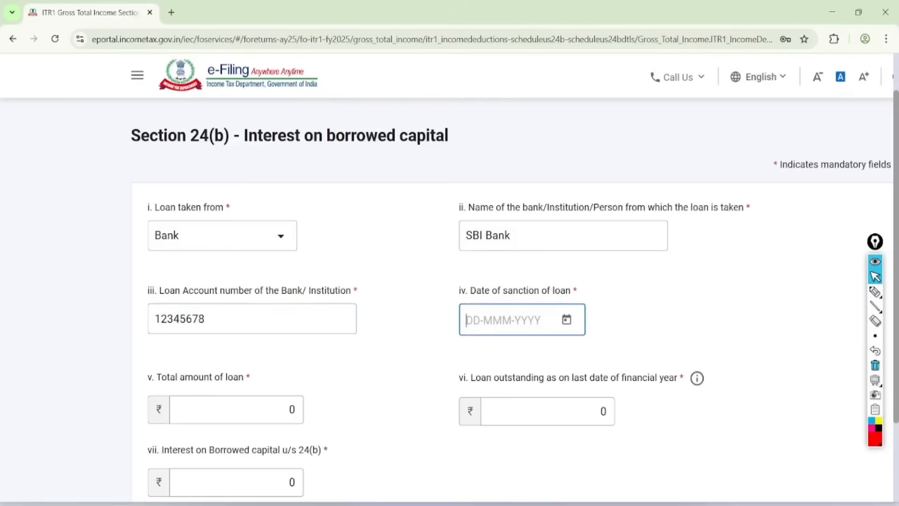
{"action": "left_click", "coordinate": [567, 320]}
{"action": "left_click", "coordinate": [509, 89]}
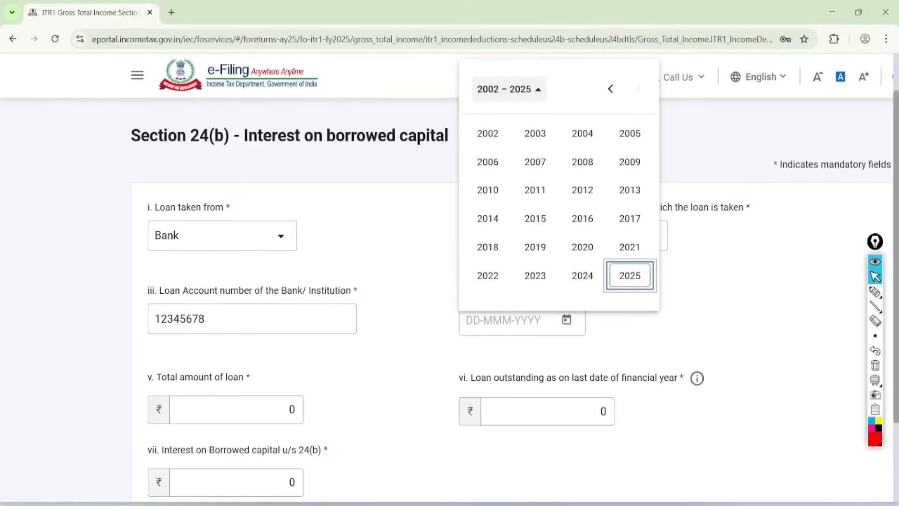
{"action": "left_click", "coordinate": [535, 276]}
{"action": "left_click", "coordinate": [582, 218]}
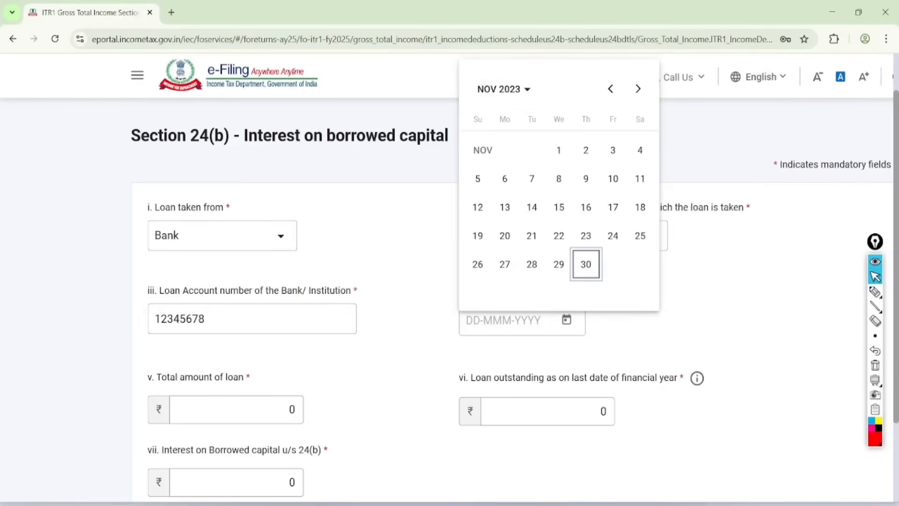
{"action": "left_click", "coordinate": [584, 235]}
Set the total loan to 4000000, the outstanding loan to 3200000 and the interest u/s 24(b) to 202000, and save the entry.
{"action": "scroll", "coordinate": [450, 281], "scroll_direction": "down", "scroll_amount": 2}
{"action": "scroll", "coordinate": [450, 281], "scroll_direction": "down", "scroll_amount": 1}
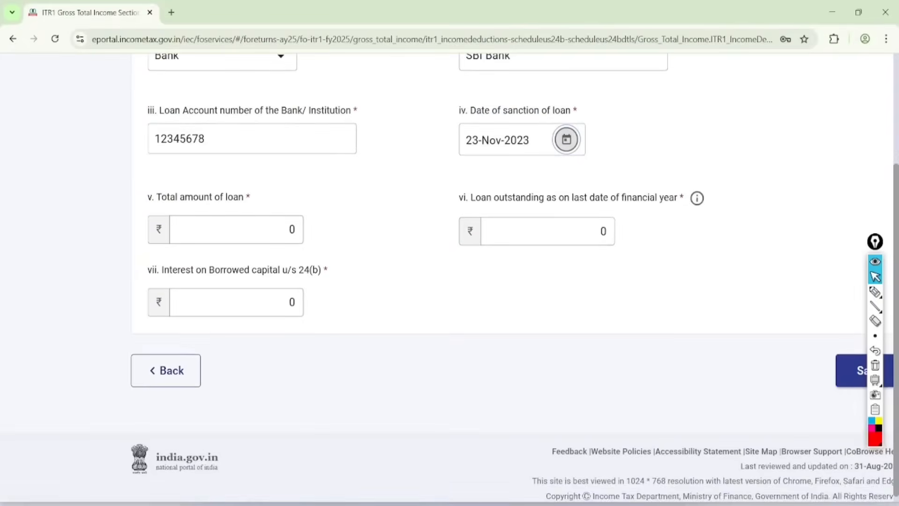
{"action": "left_click", "coordinate": [287, 237]}
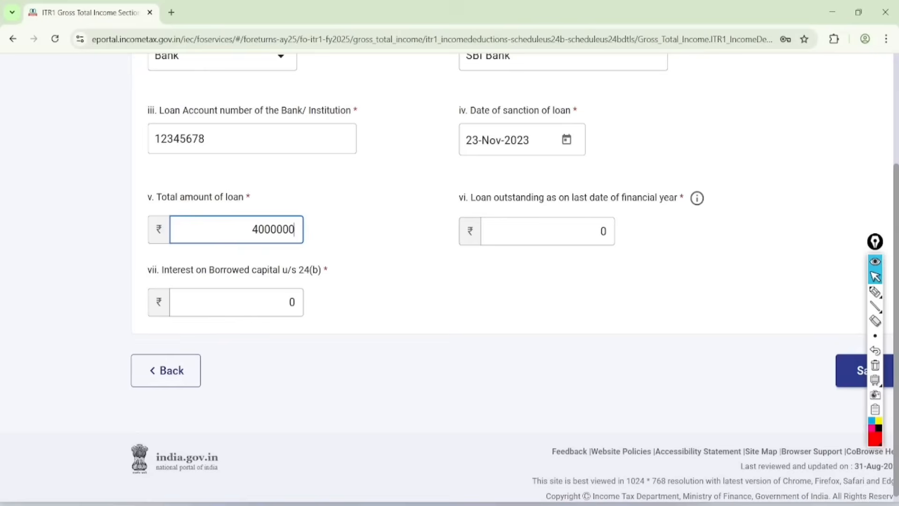
{"action": "left_click", "coordinate": [602, 235]}
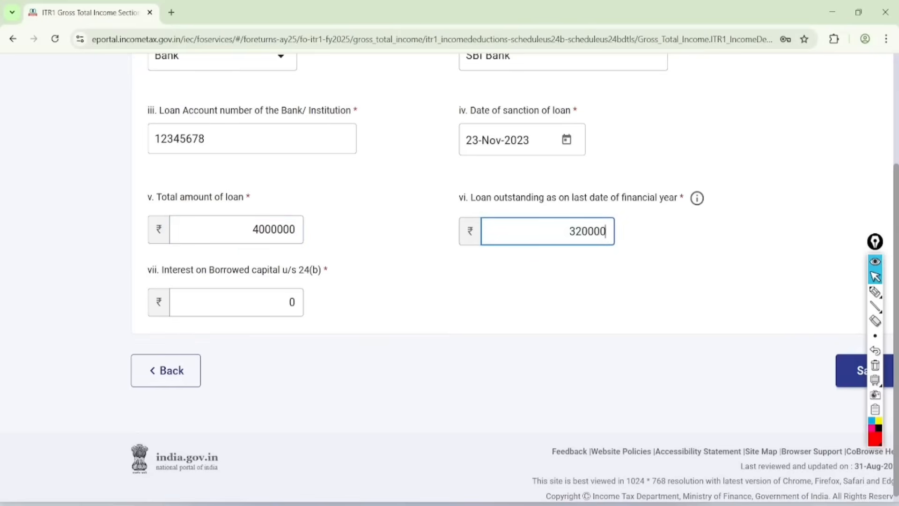
{"action": "left_click", "coordinate": [289, 320]}
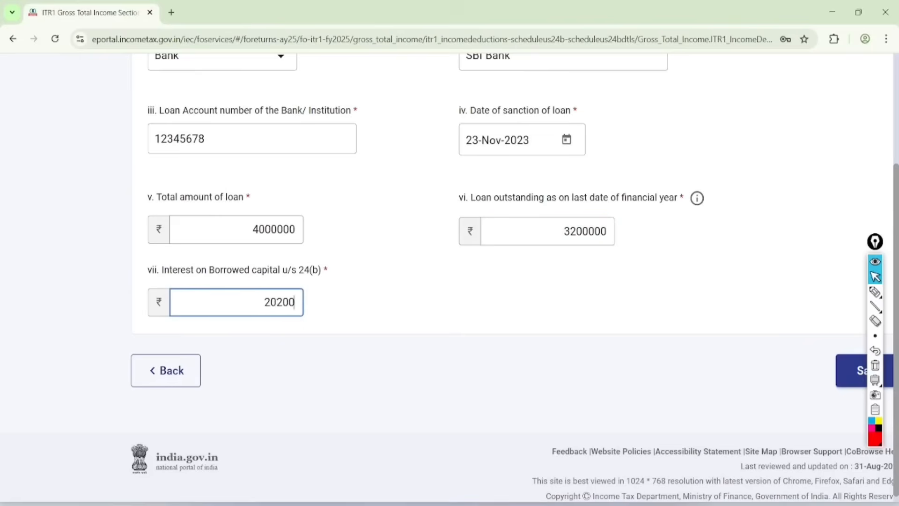
{"action": "left_click", "coordinate": [398, 300]}
{"action": "scroll", "coordinate": [450, 281], "scroll_direction": "down", "scroll_amount": 1}
{"action": "scroll", "coordinate": [449, 281], "scroll_direction": "right", "scroll_amount": 1}
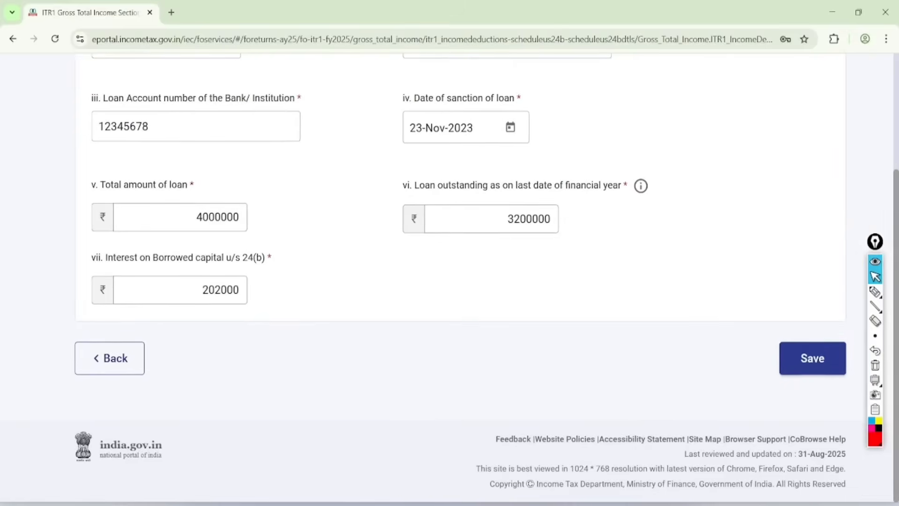
{"action": "left_click", "coordinate": [812, 358]}
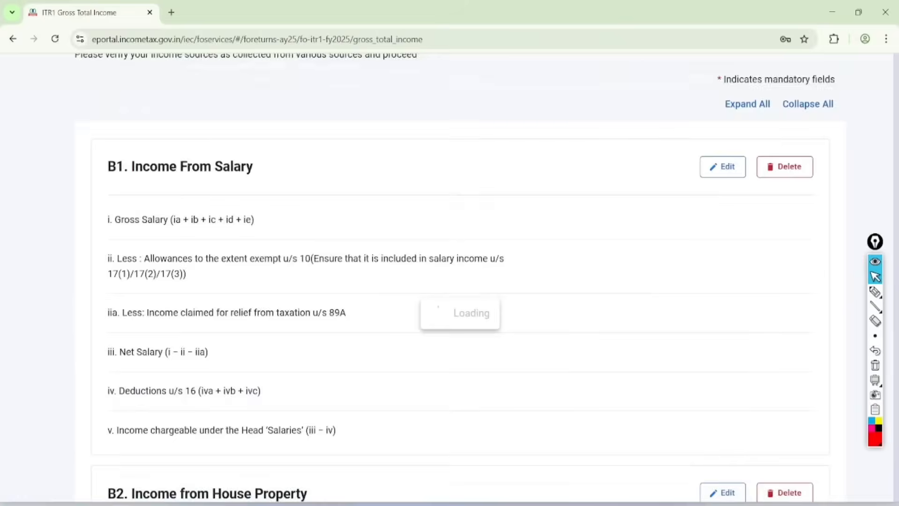
Circle the label and amount of item v, Interest payable on borrowed capital, in red ink, and clear the ink.
{"action": "scroll", "coordinate": [450, 281], "scroll_direction": "down", "scroll_amount": 4}
{"action": "scroll", "coordinate": [449, 281], "scroll_direction": "down", "scroll_amount": 9}
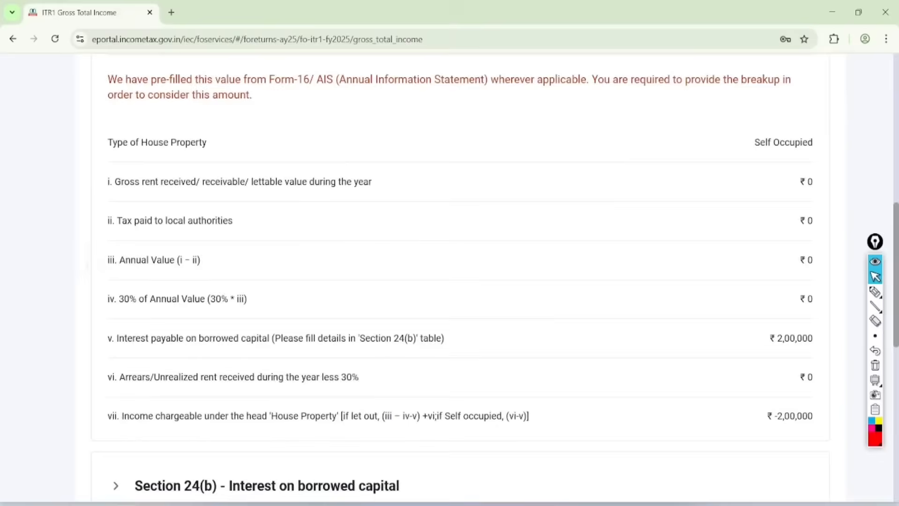
{"action": "left_click", "coordinate": [876, 291]}
{"action": "mouse_move", "coordinate": [840, 162]}
{"action": "left_mouse_down"}
{"action": "mouse_move", "coordinate": [809, 217]}
{"action": "mouse_move", "coordinate": [839, 209]}
{"action": "mouse_move", "coordinate": [840, 187]}
{"action": "mouse_move", "coordinate": [770, 141]}
{"action": "left_mouse_up"}
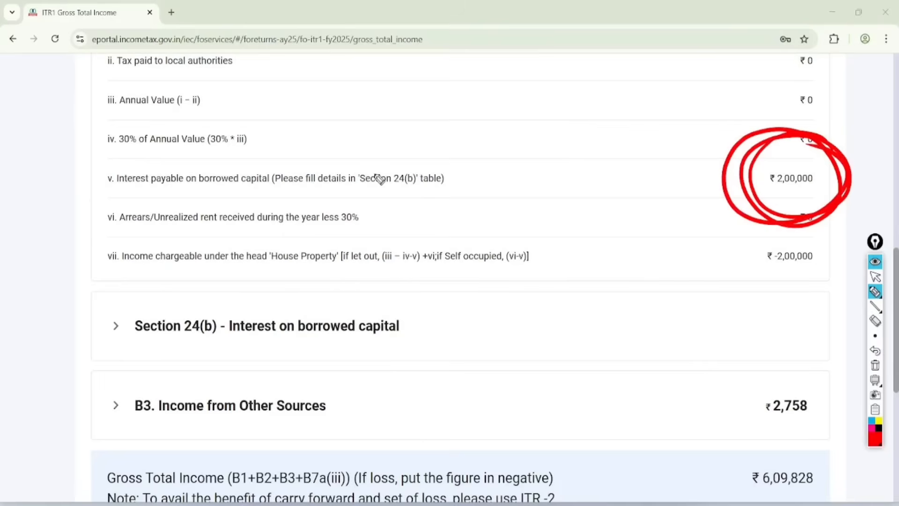
{"action": "mouse_move", "coordinate": [79, 194]}
{"action": "left_mouse_down"}
{"action": "mouse_move", "coordinate": [259, 202]}
{"action": "mouse_move", "coordinate": [341, 145]}
{"action": "mouse_move", "coordinate": [100, 210]}
{"action": "left_mouse_up"}
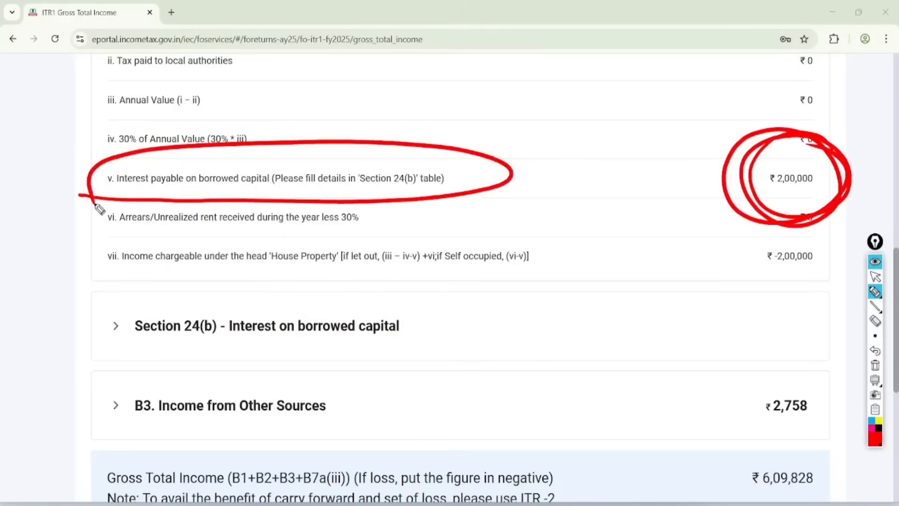
{"action": "left_click", "coordinate": [875, 277]}
{"action": "left_click", "coordinate": [875, 365]}
Expand B3. Income from Other Sources, and select and deselect the Interest from Saving Bank Account and Interest from Income Tax Refund entries.
{"action": "scroll", "coordinate": [875, 366], "scroll_direction": "down", "scroll_amount": 4}
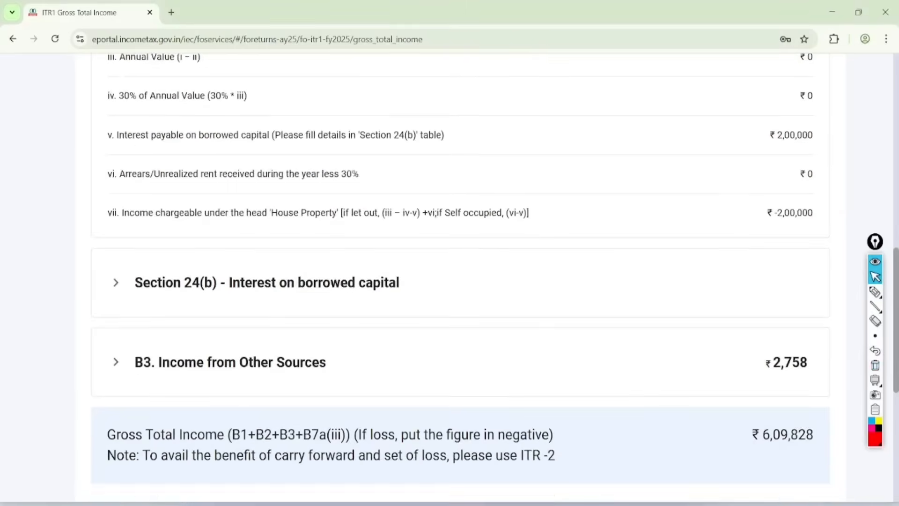
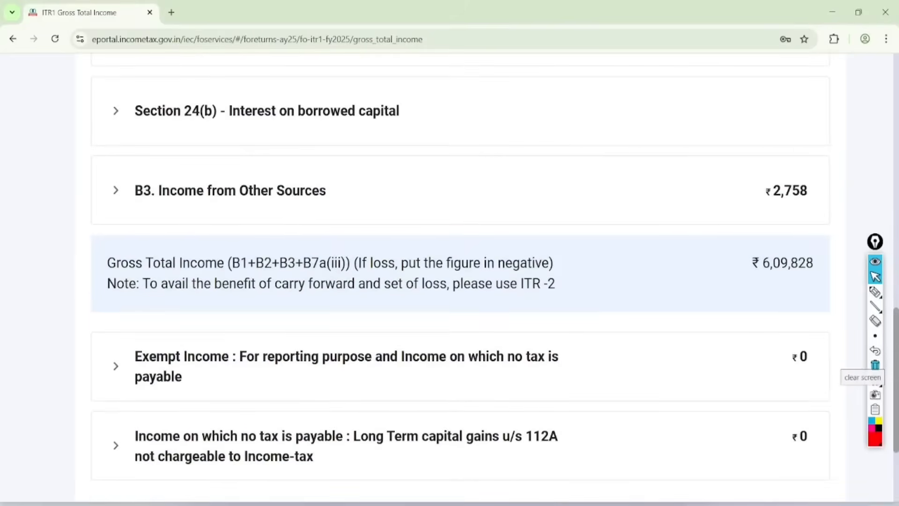
{"action": "left_click", "coordinate": [116, 190]}
{"action": "left_click", "coordinate": [114, 280]}
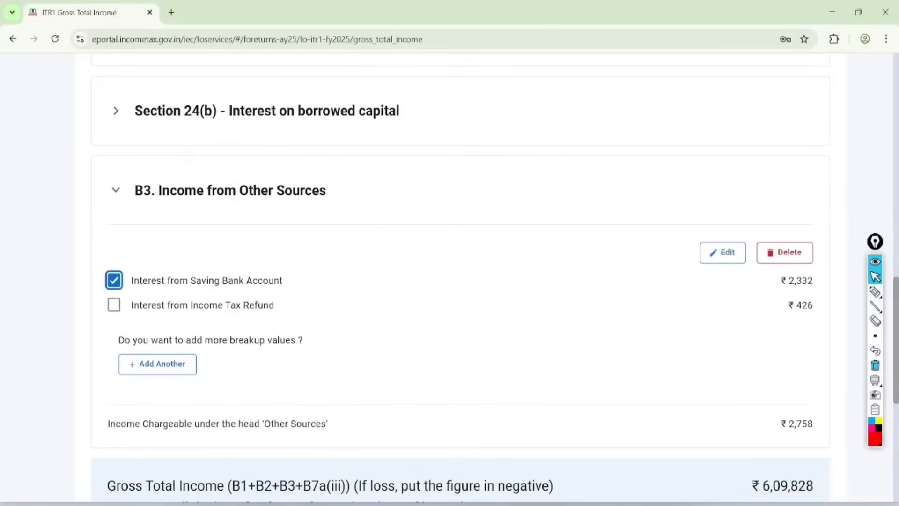
{"action": "left_click", "coordinate": [114, 304]}
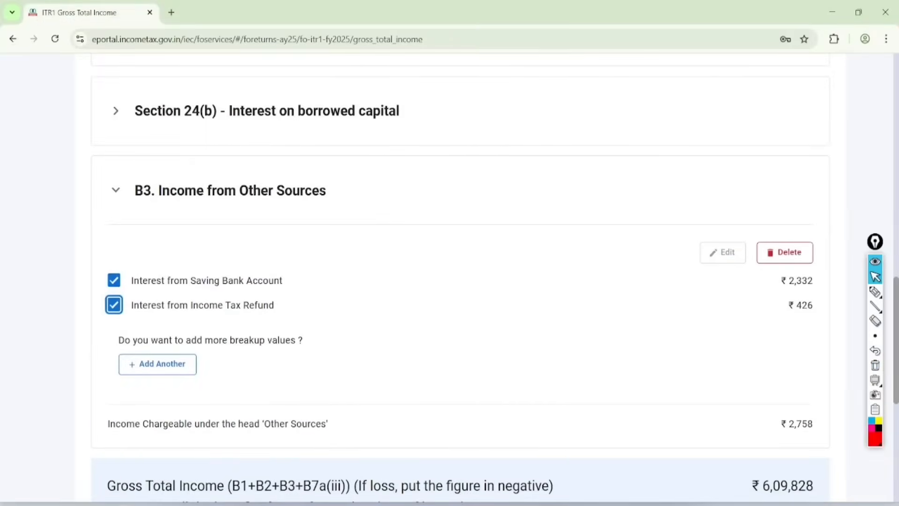
{"action": "left_click", "coordinate": [113, 305]}
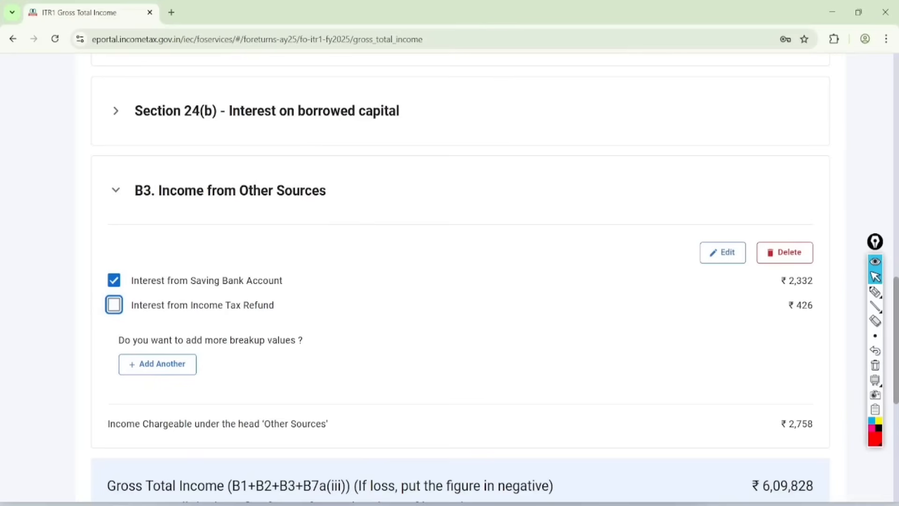
{"action": "left_click", "coordinate": [114, 280]}
Add another income source of nature Any Other, described as "copy checking fees", with an amount of 1000, and save it.
{"action": "left_click", "coordinate": [158, 364]}
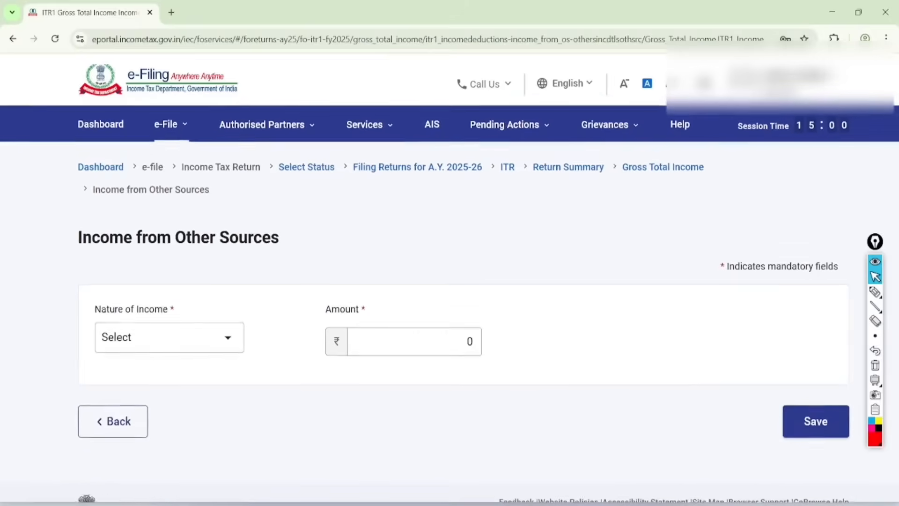
{"action": "left_click", "coordinate": [161, 338]}
{"action": "scroll", "coordinate": [224, 421], "scroll_direction": "down", "scroll_amount": 6}
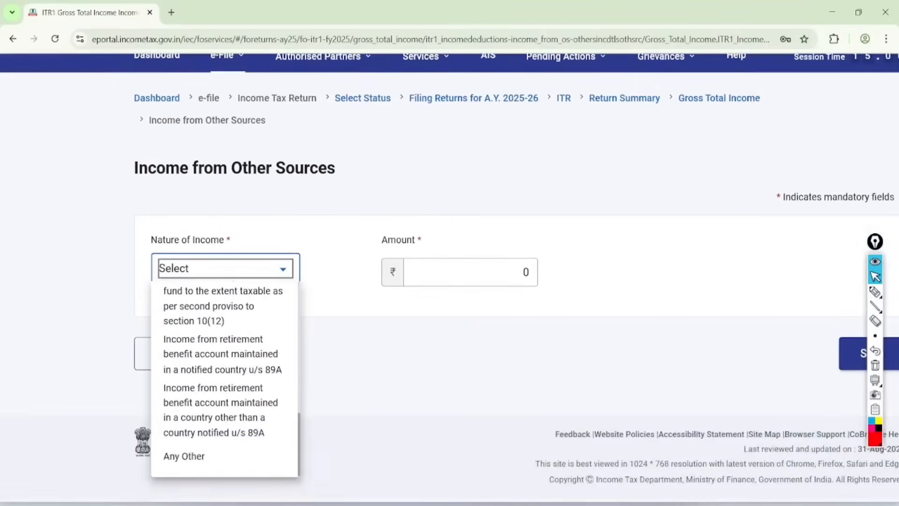
{"action": "left_click", "coordinate": [184, 455]}
{"action": "left_click", "coordinate": [454, 283]}
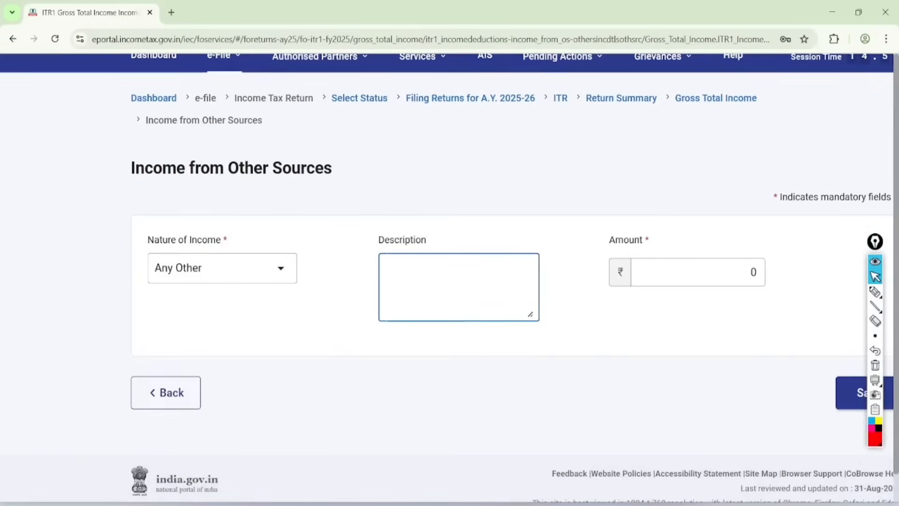
{"action": "type", "text": "copy check"}
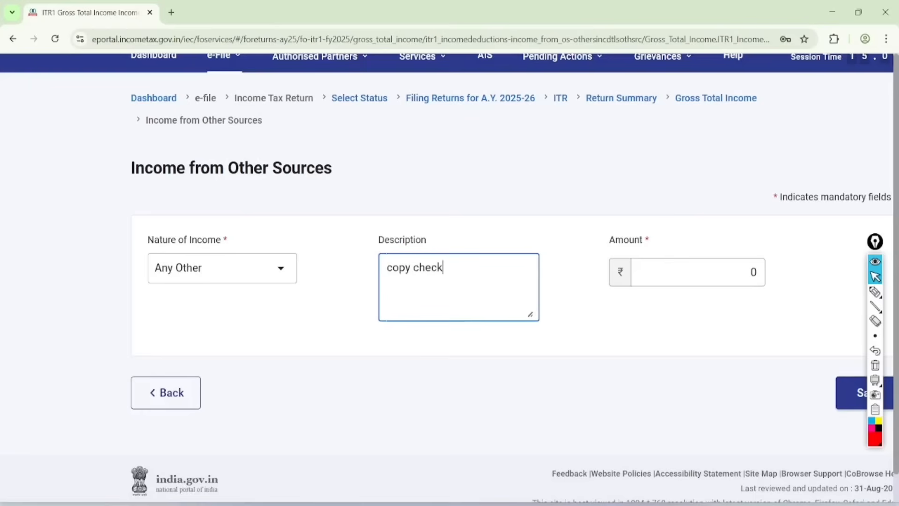
{"action": "type", "text": "ing fees"}
{"action": "left_click", "coordinate": [750, 272]}
{"action": "type", "text": "1000"}
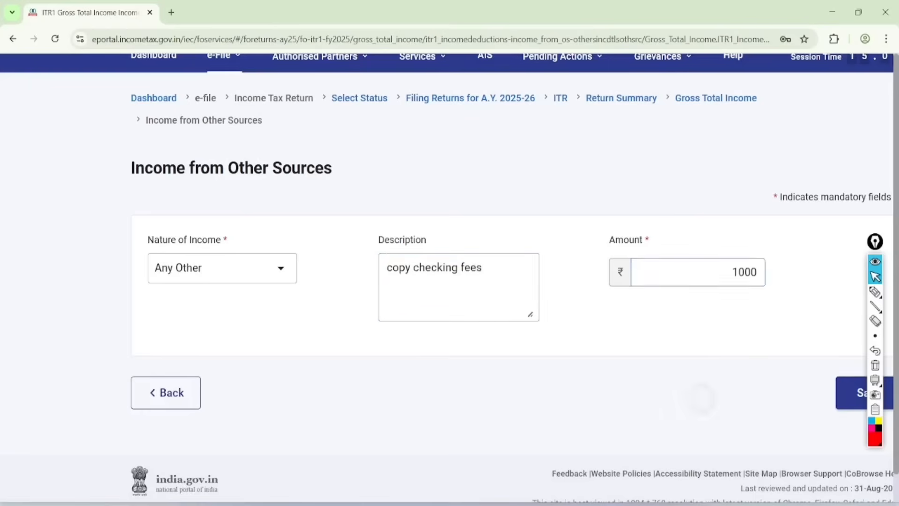
{"action": "left_click", "coordinate": [843, 392]}
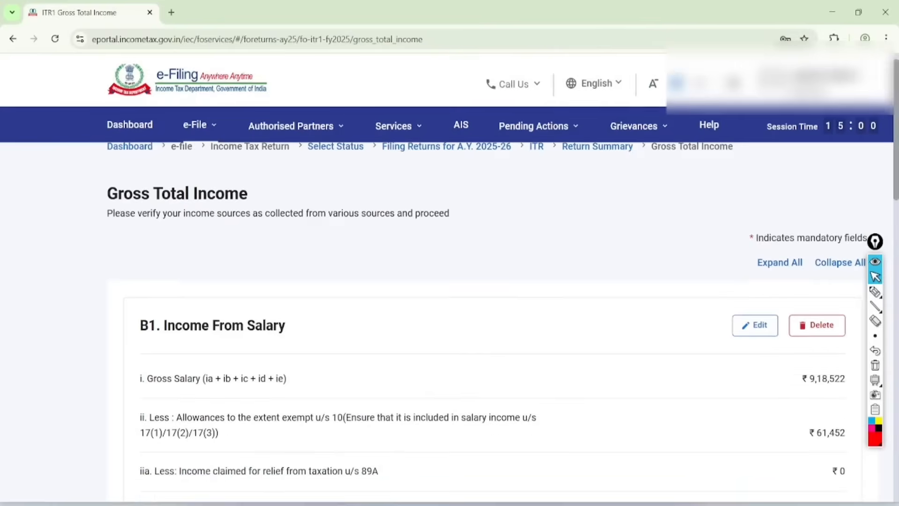
Circle Exempt Income in red ink and write an underlined "5K" beside that section's heading.
{"action": "scroll", "coordinate": [449, 275], "scroll_direction": "down", "scroll_amount": 7}
{"action": "scroll", "coordinate": [450, 275], "scroll_direction": "down", "scroll_amount": 14}
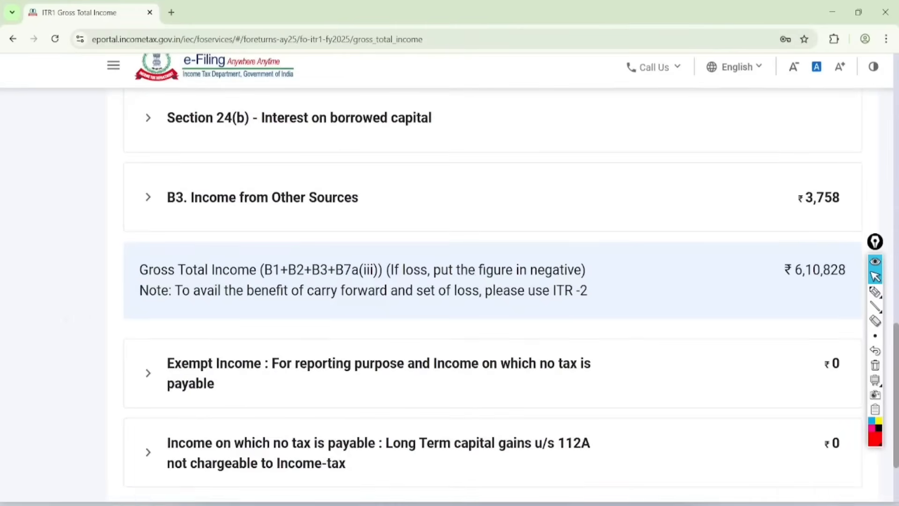
{"action": "scroll", "coordinate": [449, 276], "scroll_direction": "down", "scroll_amount": 4}
{"action": "scroll", "coordinate": [449, 275], "scroll_direction": "right", "scroll_amount": 1}
{"action": "left_click", "coordinate": [875, 291]}
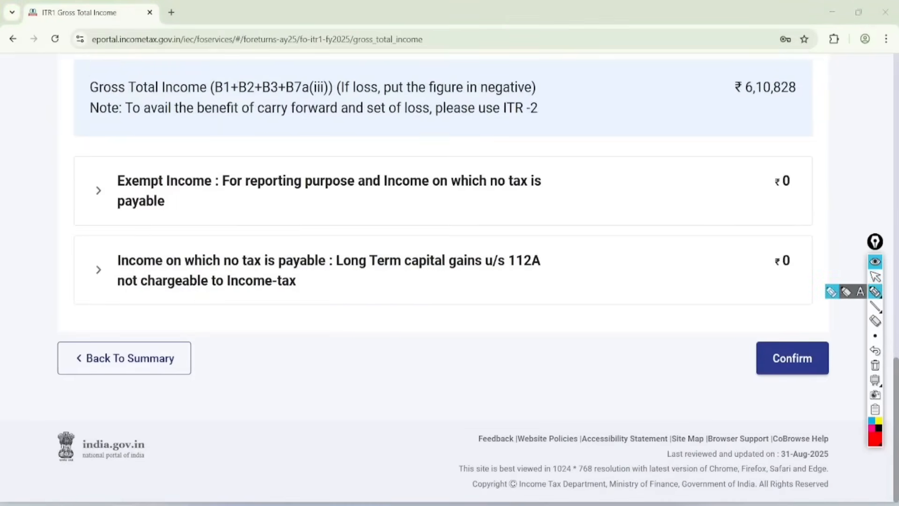
{"action": "mouse_move", "coordinate": [173, 142]}
{"action": "left_mouse_down"}
{"action": "mouse_move", "coordinate": [199, 209]}
{"action": "mouse_move", "coordinate": [120, 235]}
{"action": "mouse_move", "coordinate": [155, 147]}
{"action": "left_mouse_up"}
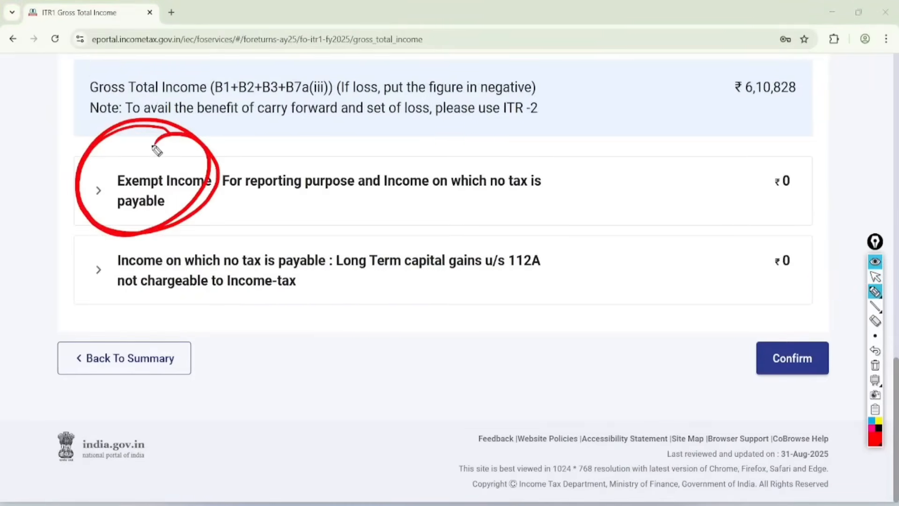
{"action": "mouse_move", "coordinate": [589, 153]}
{"action": "left_mouse_down"}
{"action": "mouse_move", "coordinate": [586, 177]}
{"action": "mouse_move", "coordinate": [611, 192]}
{"action": "mouse_move", "coordinate": [624, 186]}
{"action": "left_mouse_up"}
Circle 112A, underline Long Term capital and write a double-underlined "125000" below in red ink, and clear all ink.
{"action": "mouse_move", "coordinate": [543, 227]}
{"action": "left_mouse_down"}
{"action": "mouse_move", "coordinate": [494, 276]}
{"action": "mouse_move", "coordinate": [505, 232]}
{"action": "left_mouse_up"}
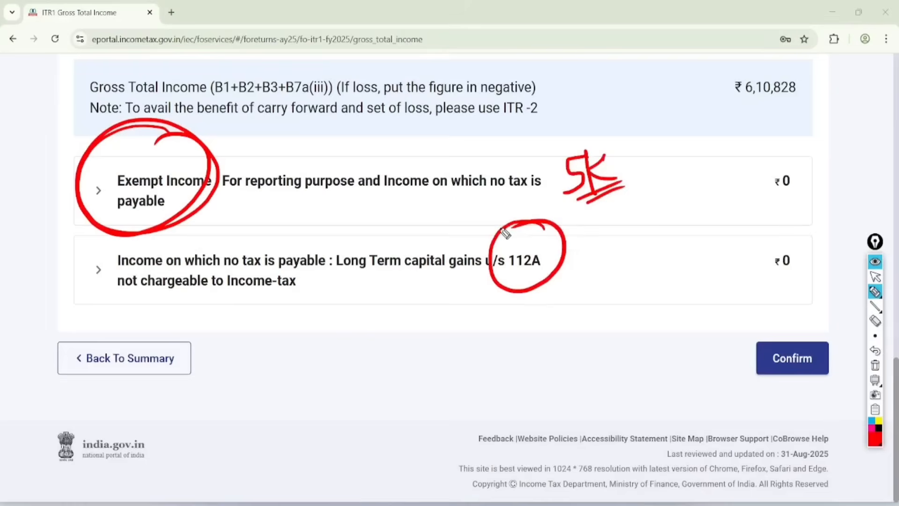
{"action": "left_click_drag", "start_coordinate": [312, 281], "coordinate": [438, 274]}
{"action": "mouse_move", "coordinate": [316, 348]}
{"action": "left_mouse_down"}
{"action": "mouse_move", "coordinate": [331, 371]}
{"action": "mouse_move", "coordinate": [335, 341]}
{"action": "mouse_move", "coordinate": [374, 331]}
{"action": "mouse_move", "coordinate": [412, 300]}
{"action": "mouse_move", "coordinate": [403, 281]}
{"action": "left_mouse_up"}
{"action": "left_click_drag", "start_coordinate": [349, 381], "coordinate": [426, 297]}
{"action": "left_click_drag", "start_coordinate": [373, 382], "coordinate": [419, 323]}
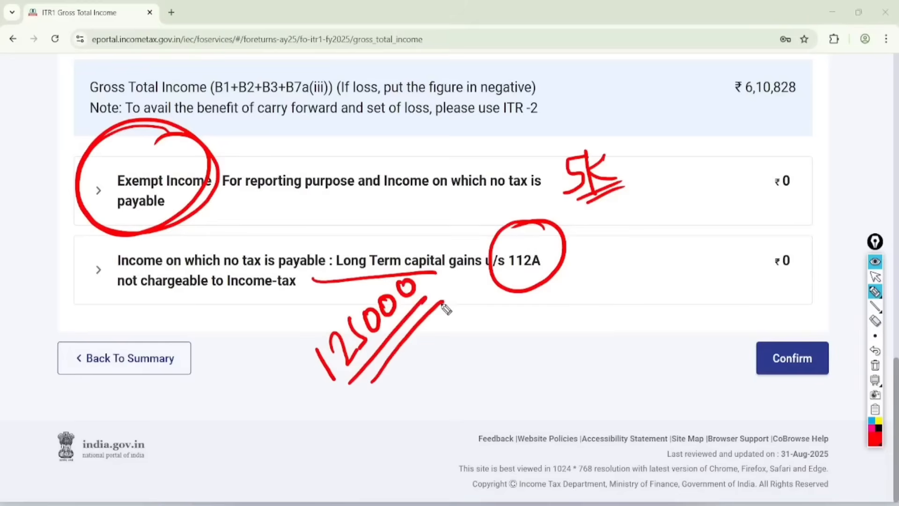
{"action": "left_click", "coordinate": [875, 277]}
{"action": "left_click", "coordinate": [875, 366]}
Confirm the Gross Total Income schedule and open the Total Deductions schedule.
{"action": "left_click", "coordinate": [793, 366]}
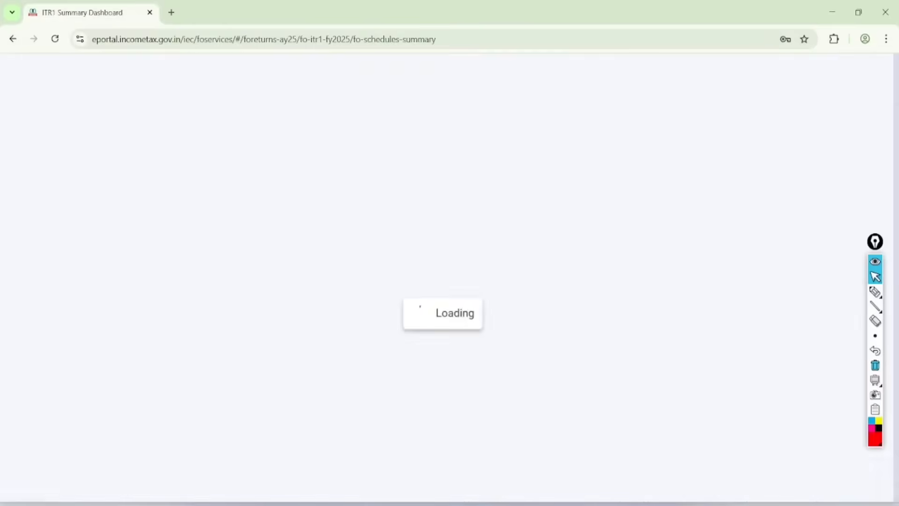
{"action": "left_click", "coordinate": [801, 174]}
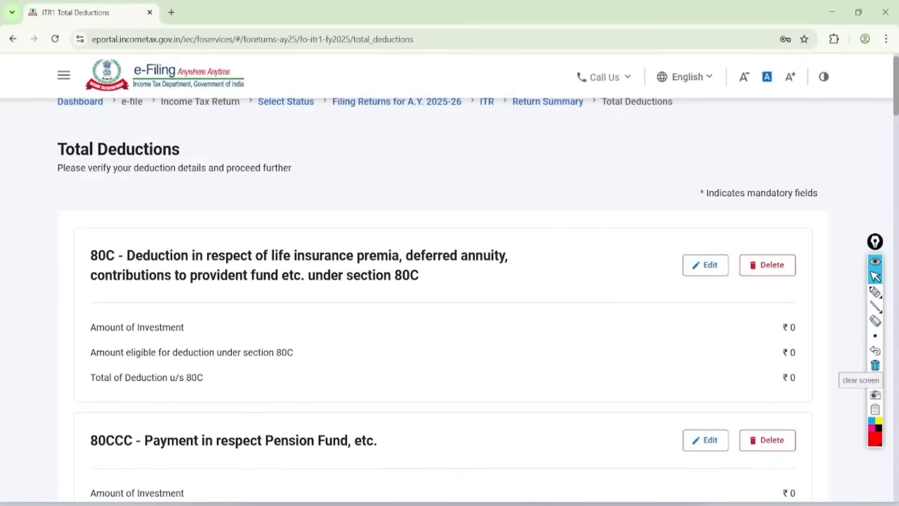
Circle the 80C heading, add two tick marks and circle its Edit option in red ink, and clear all ink.
{"action": "scroll", "coordinate": [446, 277], "scroll_direction": "down", "scroll_amount": 1}
{"action": "left_click", "coordinate": [875, 292]}
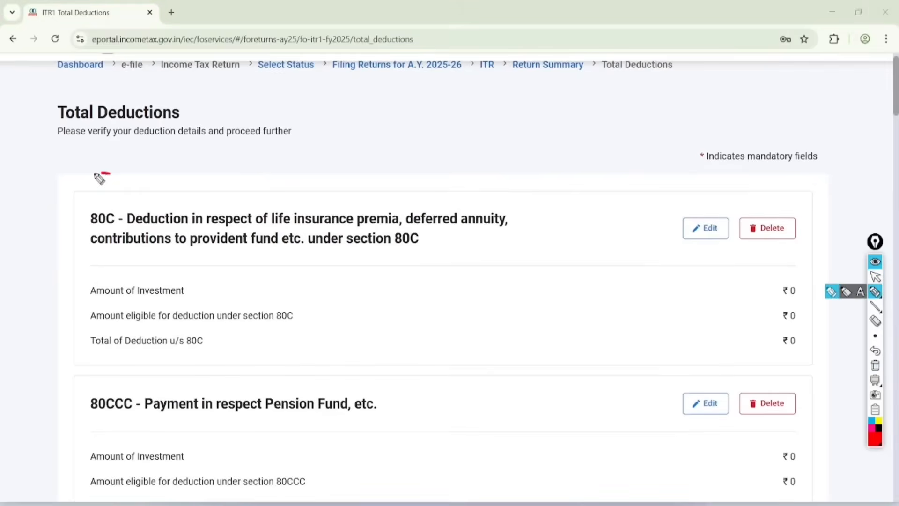
{"action": "mouse_move", "coordinate": [106, 171]}
{"action": "left_mouse_down"}
{"action": "mouse_move", "coordinate": [156, 261]}
{"action": "mouse_move", "coordinate": [83, 191]}
{"action": "left_mouse_up"}
{"action": "left_click_drag", "start_coordinate": [139, 164], "coordinate": [223, 118]}
{"action": "left_click_drag", "start_coordinate": [153, 193], "coordinate": [283, 136]}
{"action": "left_click_drag", "start_coordinate": [720, 186], "coordinate": [747, 211]}
{"action": "left_click", "coordinate": [875, 277]}
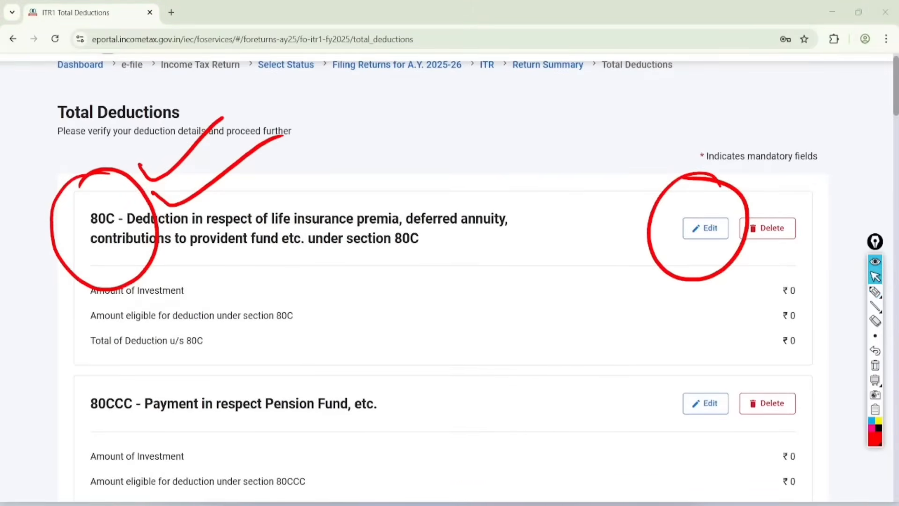
{"action": "left_click", "coordinate": [876, 365]}
Add a section 80C deduction entry of 60000 with the document identification "120 tutuion fees" and save it.
{"action": "left_click", "coordinate": [706, 228]}
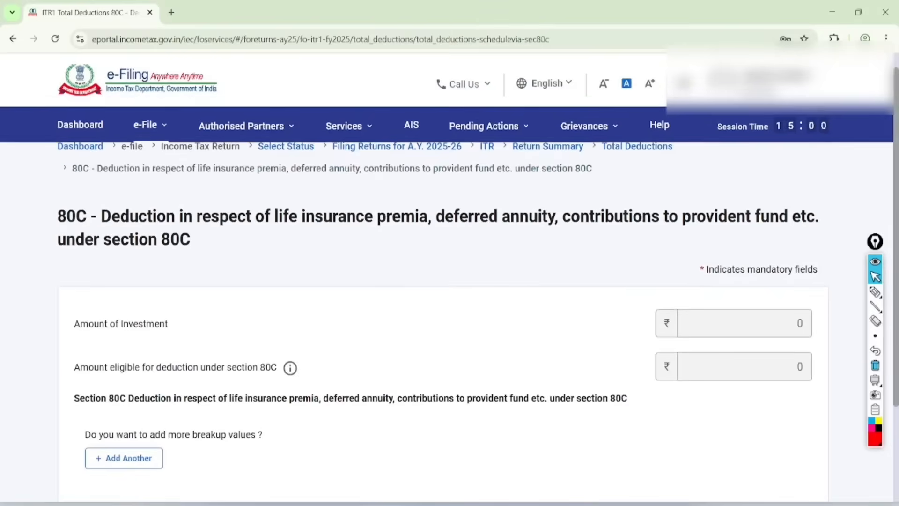
{"action": "scroll", "coordinate": [449, 276], "scroll_direction": "down", "scroll_amount": 4}
{"action": "left_click", "coordinate": [124, 278]}
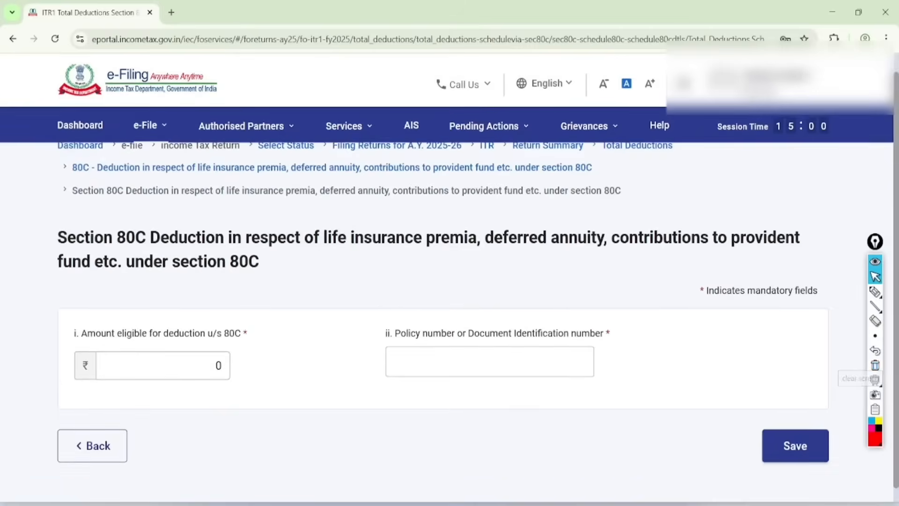
{"action": "scroll", "coordinate": [215, 323], "scroll_direction": "down", "scroll_amount": 2}
{"action": "left_click", "coordinate": [215, 301]}
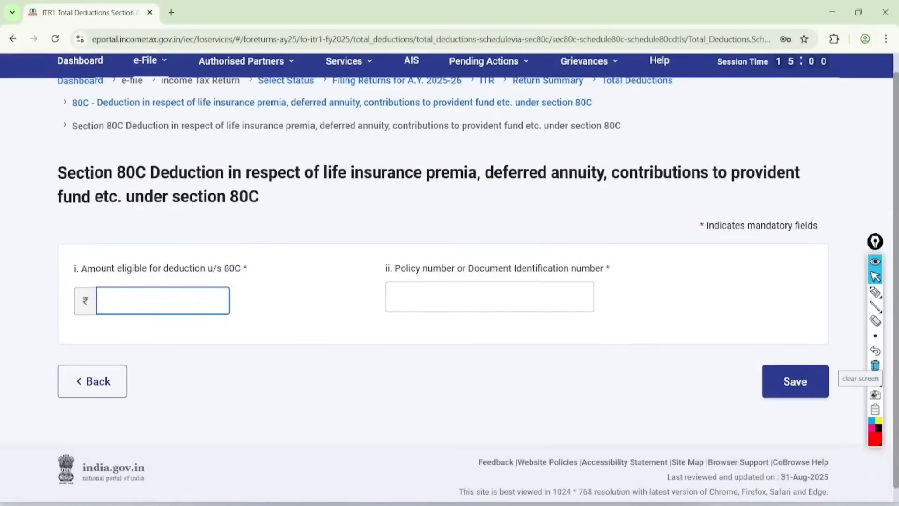
{"action": "type", "text": "60000"}
{"action": "left_click", "coordinate": [489, 297]}
{"action": "left_click", "coordinate": [484, 345]}
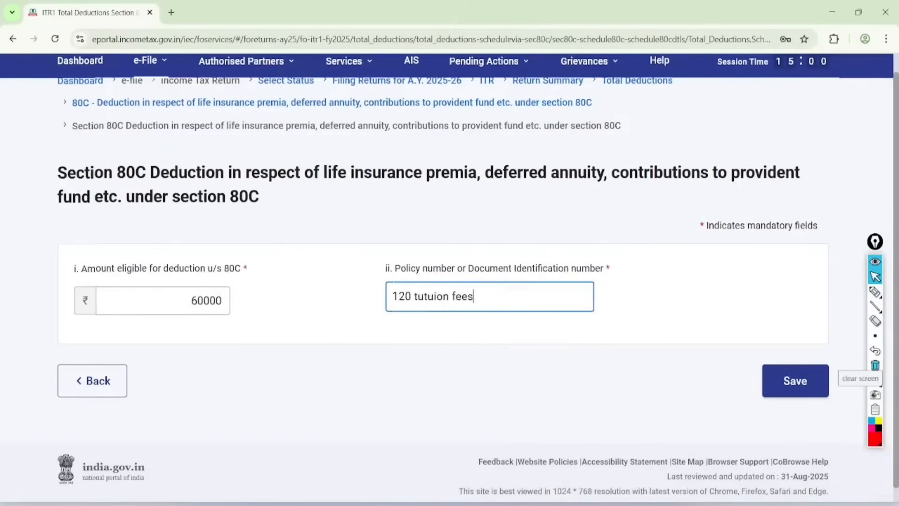
{"action": "left_click", "coordinate": [795, 381]}
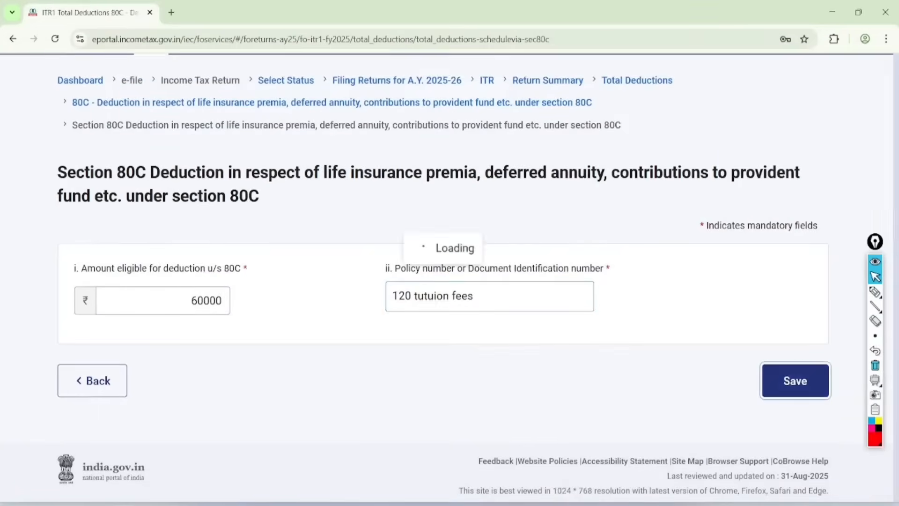
Add a second section 80C deduction entry of 200000 with the document identification "hl pri" and save it.
{"action": "scroll", "coordinate": [448, 277], "scroll_direction": "down", "scroll_amount": 3}
{"action": "scroll", "coordinate": [447, 277], "scroll_direction": "down", "scroll_amount": 2}
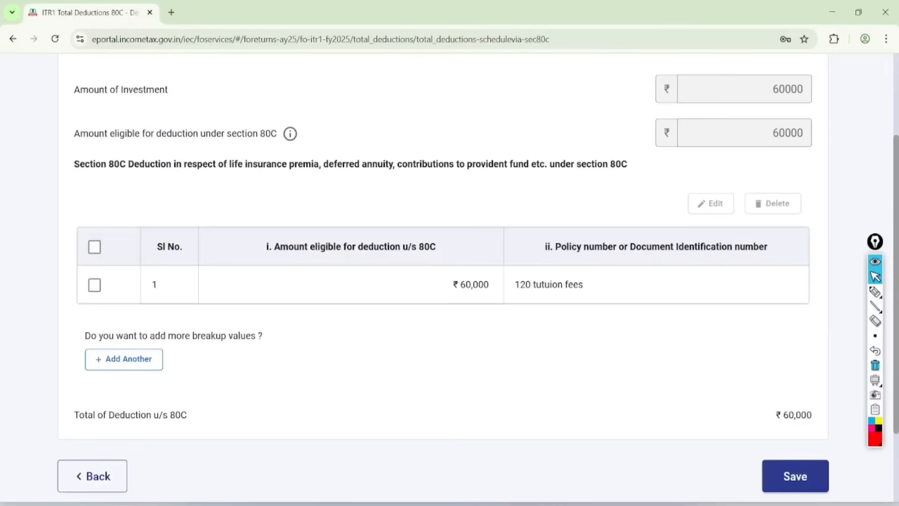
{"action": "scroll", "coordinate": [447, 277], "scroll_direction": "down", "scroll_amount": 1}
{"action": "left_click", "coordinate": [124, 311]}
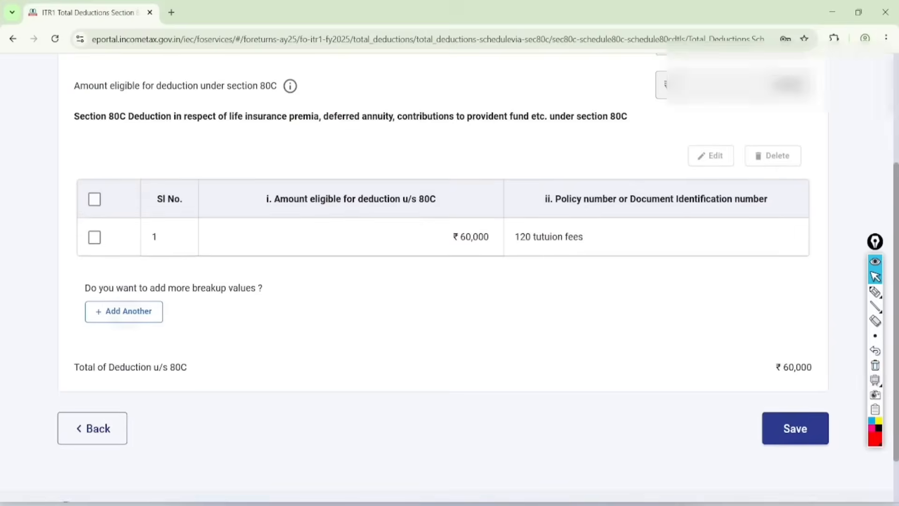
{"action": "left_click", "coordinate": [214, 366]}
{"action": "key", "text": "Delete"}
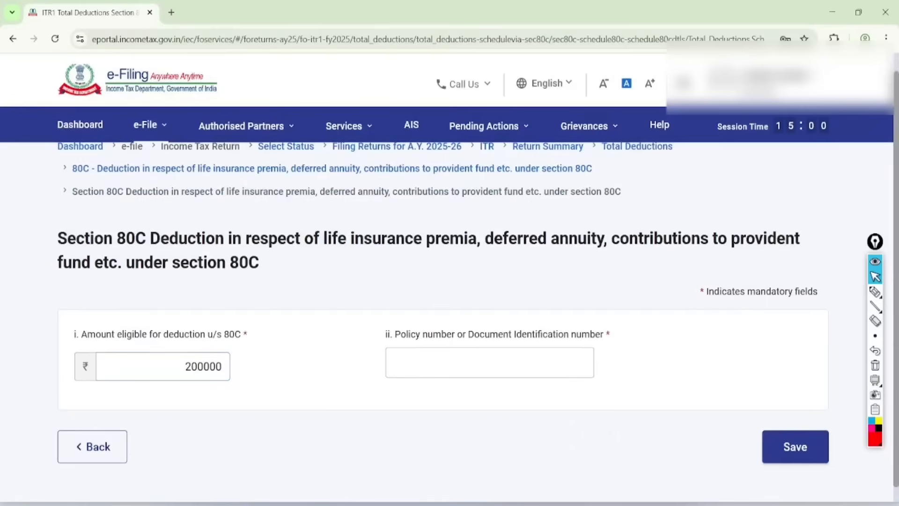
{"action": "left_click", "coordinate": [489, 363]}
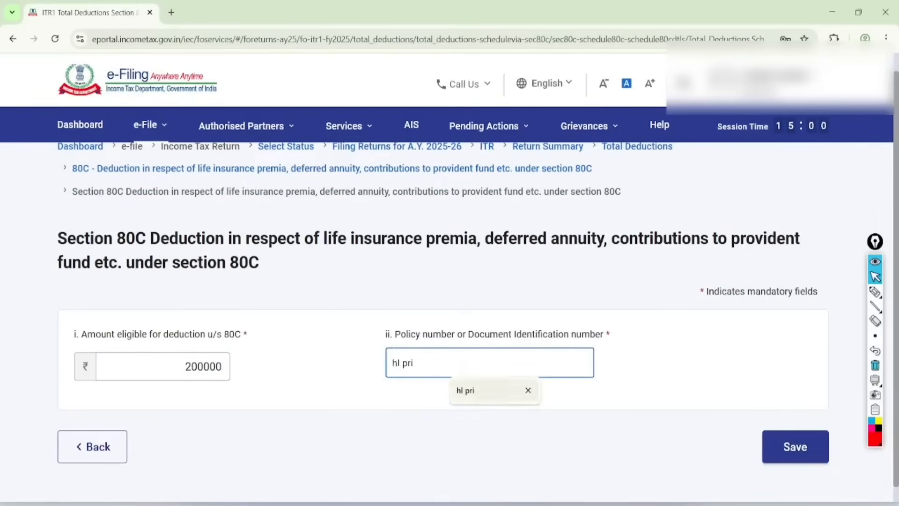
{"action": "left_click", "coordinate": [487, 391]}
{"action": "left_click", "coordinate": [795, 447]}
Circle the Amount of Investment value and mark the amount eligible under section 80C in red ink, and clear all ink.
{"action": "scroll", "coordinate": [443, 299], "scroll_direction": "down", "scroll_amount": 2}
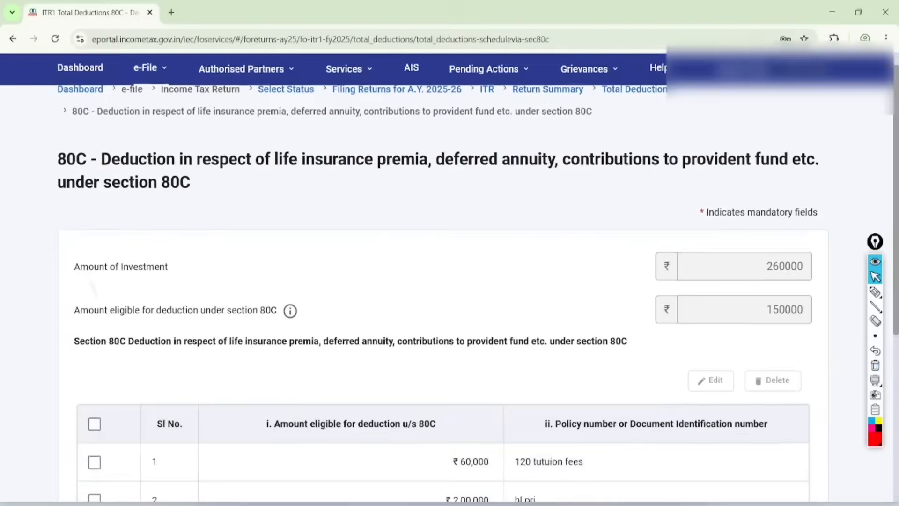
{"action": "left_click", "coordinate": [876, 292]}
{"action": "mouse_move", "coordinate": [815, 164]}
{"action": "left_mouse_down"}
{"action": "mouse_move", "coordinate": [749, 192]}
{"action": "mouse_move", "coordinate": [817, 174]}
{"action": "mouse_move", "coordinate": [836, 203]}
{"action": "mouse_move", "coordinate": [835, 188]}
{"action": "left_mouse_up"}
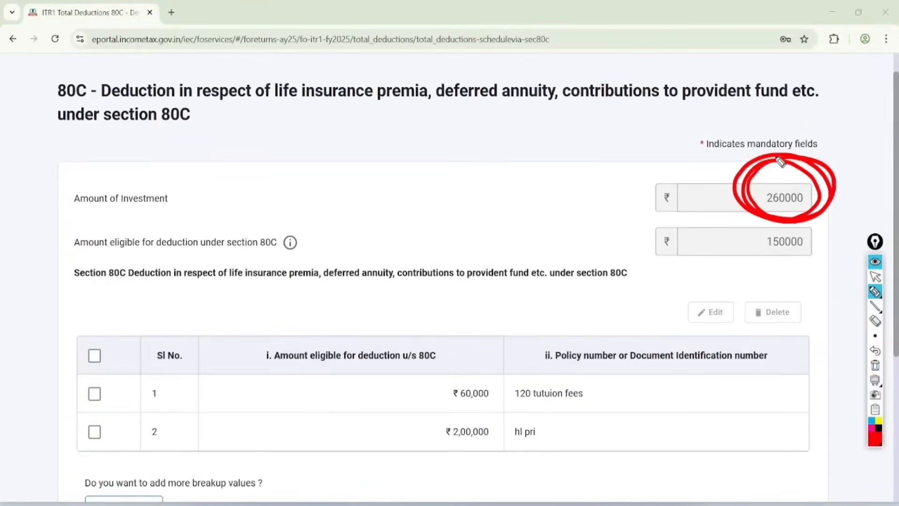
{"action": "mouse_move", "coordinate": [300, 240]}
{"action": "left_mouse_down"}
{"action": "mouse_move", "coordinate": [375, 255]}
{"action": "mouse_move", "coordinate": [707, 237]}
{"action": "mouse_move", "coordinate": [712, 259]}
{"action": "mouse_move", "coordinate": [815, 265]}
{"action": "left_mouse_up"}
{"action": "left_click", "coordinate": [875, 276]}
{"action": "left_click", "coordinate": [875, 365]}
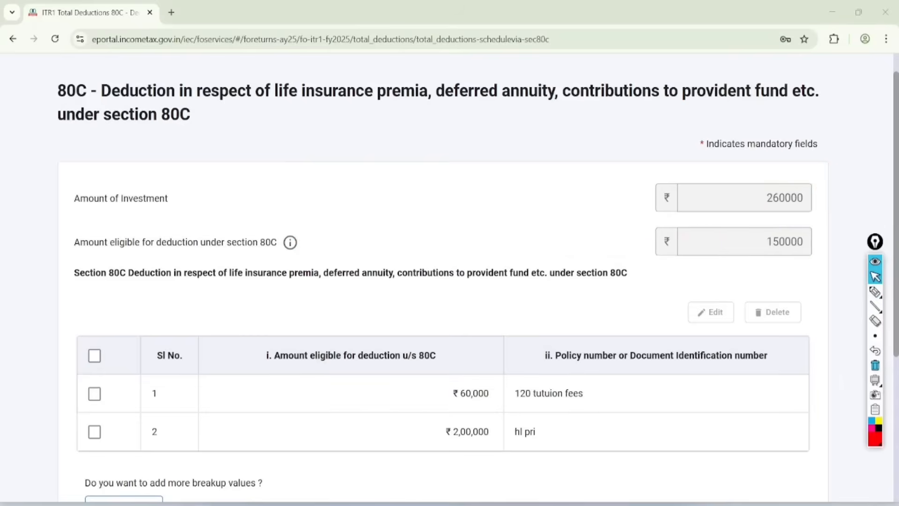
Save the section 80C deductions and return to the Total Deductions schedule.
{"action": "scroll", "coordinate": [814, 356], "scroll_direction": "down", "scroll_amount": 6}
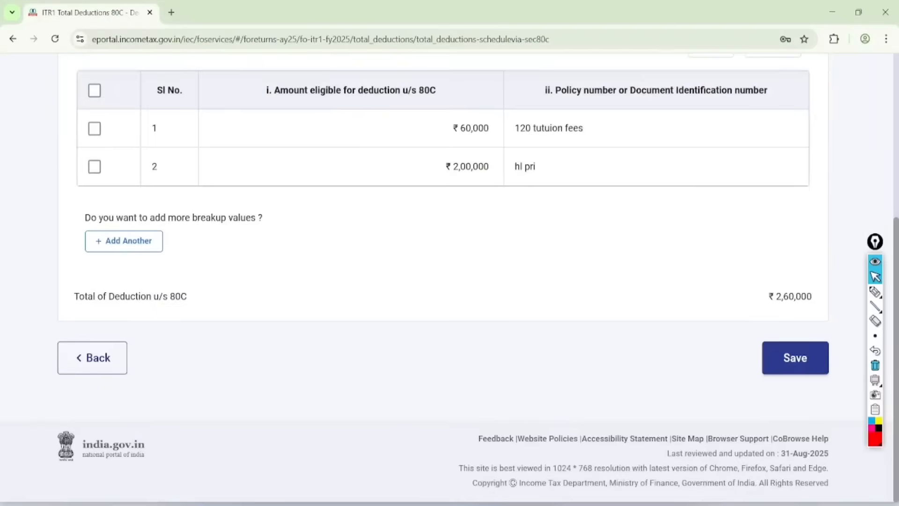
{"action": "left_click", "coordinate": [796, 358]}
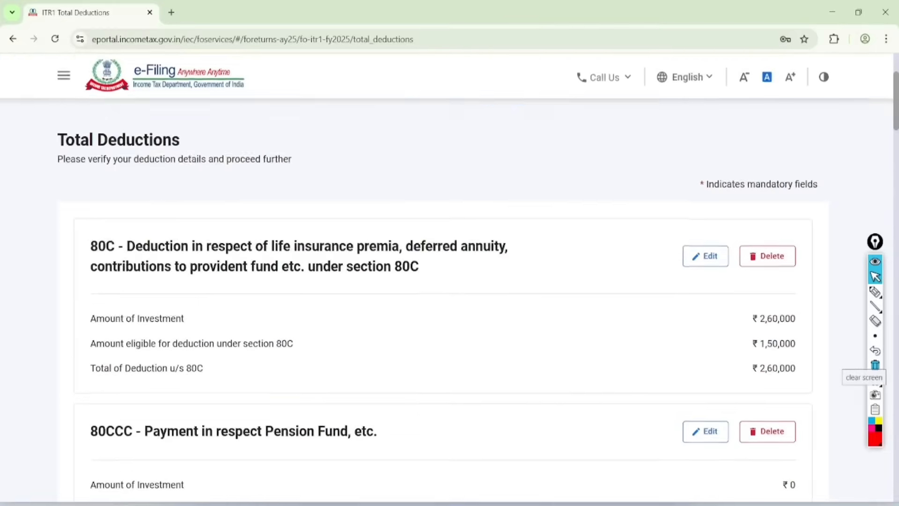
Circle the 80CCC and 80CCD(1) headings in red ink and clear all ink.
{"action": "scroll", "coordinate": [443, 281], "scroll_direction": "down", "scroll_amount": 3}
{"action": "scroll", "coordinate": [443, 281], "scroll_direction": "down", "scroll_amount": 3}
{"action": "left_click", "coordinate": [875, 291]}
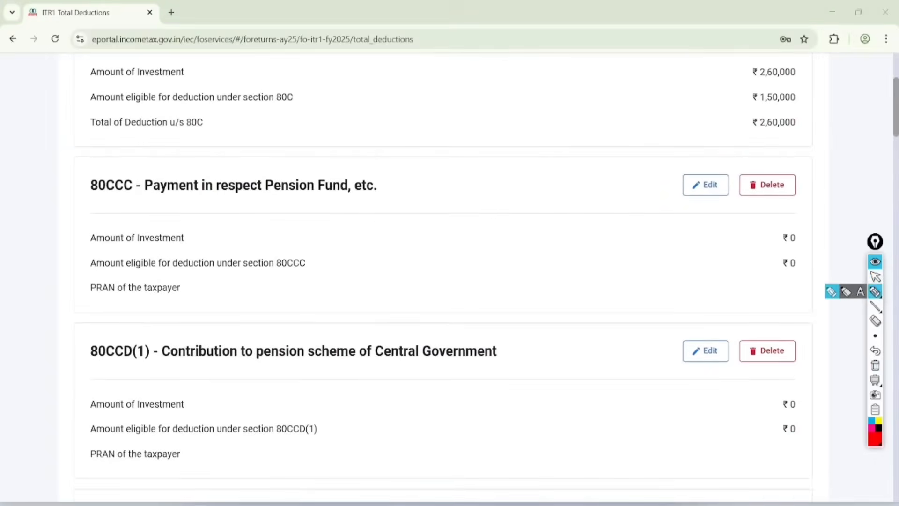
{"action": "mouse_move", "coordinate": [128, 136]}
{"action": "left_mouse_down"}
{"action": "mouse_move", "coordinate": [94, 231]}
{"action": "mouse_move", "coordinate": [89, 162]}
{"action": "left_mouse_up"}
{"action": "mouse_move", "coordinate": [155, 290]}
{"action": "left_mouse_down"}
{"action": "mouse_move", "coordinate": [66, 341]}
{"action": "mouse_move", "coordinate": [127, 321]}
{"action": "left_mouse_up"}
{"action": "left_click", "coordinate": [875, 277]}
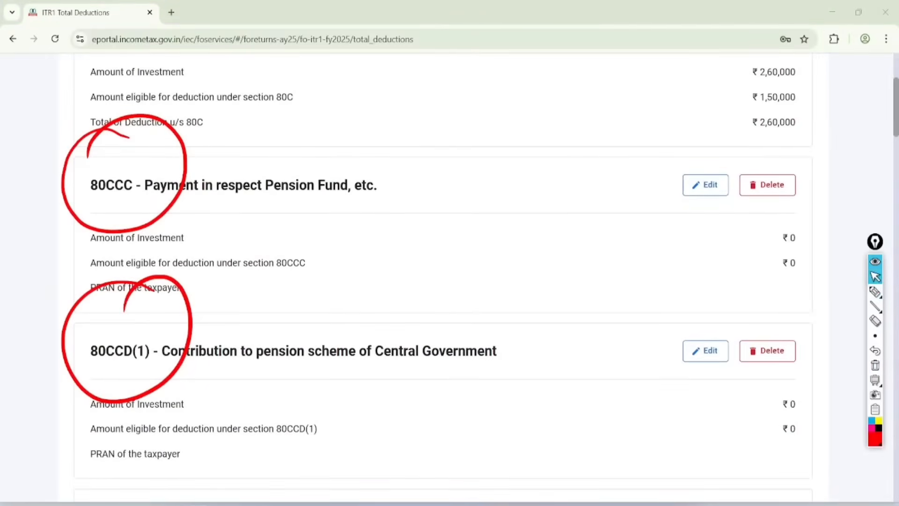
{"action": "left_click", "coordinate": [875, 365]}
Circle the 80CCD(1B) heading in red ink and write a double-underlined "50K" below that heading.
{"action": "scroll", "coordinate": [443, 281], "scroll_direction": "down", "scroll_amount": 6}
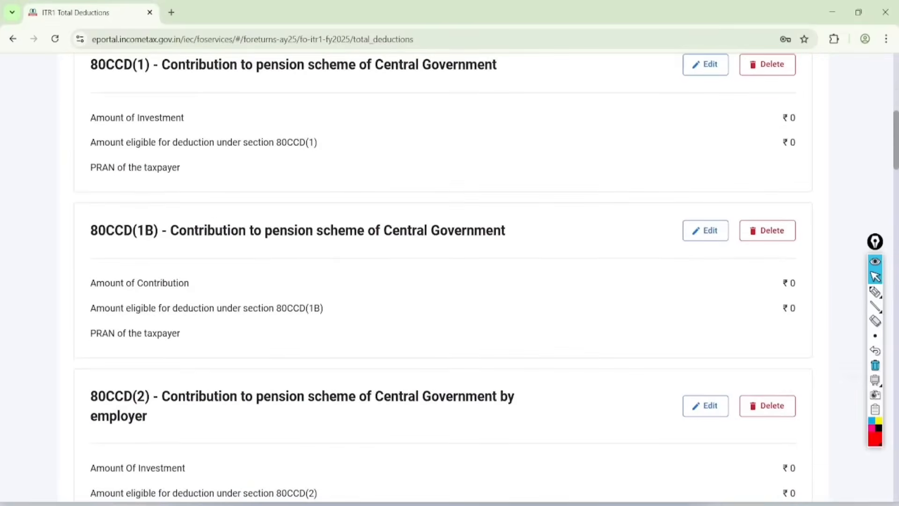
{"action": "left_click", "coordinate": [876, 292]}
{"action": "left_click_drag", "start_coordinate": [158, 190], "coordinate": [155, 192]}
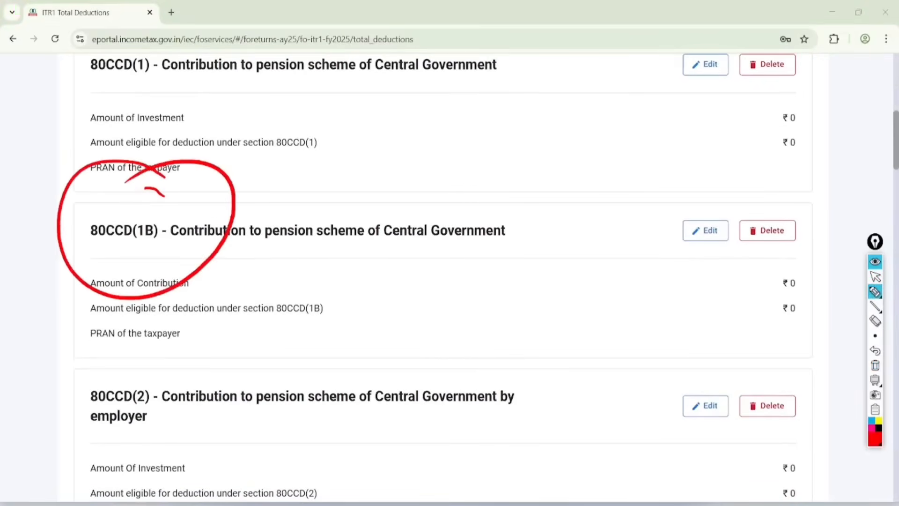
{"action": "left_click", "coordinate": [604, 330]}
{"action": "left_click_drag", "start_coordinate": [462, 256], "coordinate": [461, 299]}
{"action": "left_click_drag", "start_coordinate": [479, 262], "coordinate": [490, 265]}
{"action": "mouse_move", "coordinate": [486, 298]}
{"action": "left_mouse_down"}
{"action": "mouse_move", "coordinate": [479, 306]}
{"action": "mouse_move", "coordinate": [525, 261]}
{"action": "left_mouse_up"}
{"action": "left_click_drag", "start_coordinate": [489, 321], "coordinate": [519, 281]}
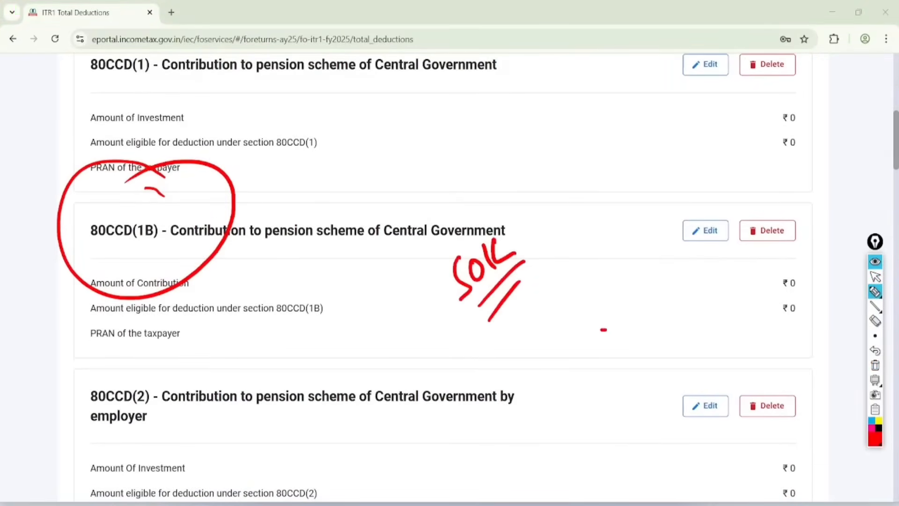
Circle the 80CCD(2) heading in red ink and clear all ink.
{"action": "mouse_move", "coordinate": [142, 341]}
{"action": "left_mouse_down"}
{"action": "mouse_move", "coordinate": [180, 462]}
{"action": "mouse_move", "coordinate": [111, 354]}
{"action": "left_mouse_up"}
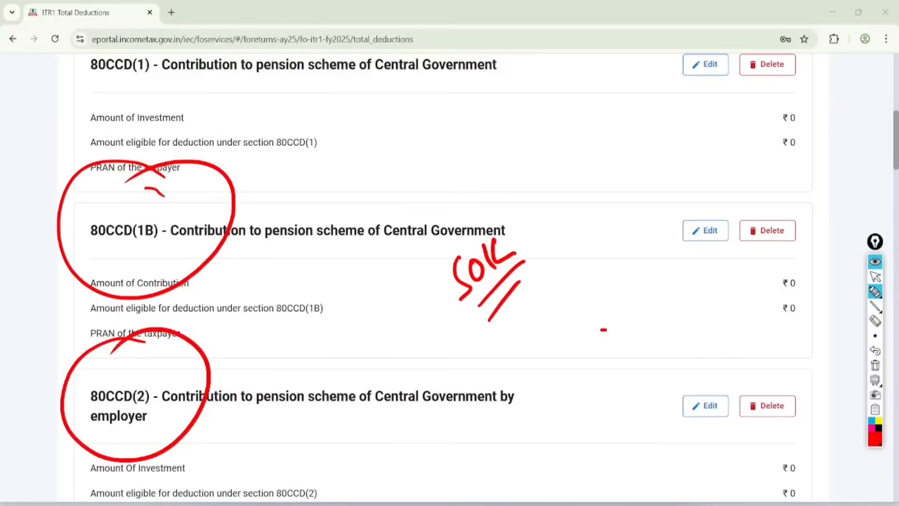
{"action": "left_click", "coordinate": [875, 276]}
{"action": "left_click", "coordinate": [876, 365]}
Circle the 80CCH and 80D headings in red ink and clear all ink.
{"action": "scroll", "coordinate": [443, 277], "scroll_direction": "down", "scroll_amount": 8}
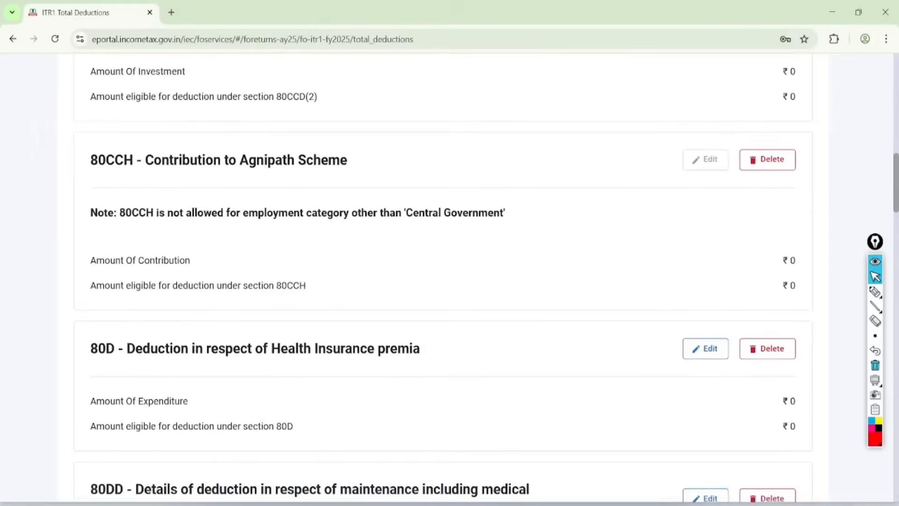
{"action": "left_click", "coordinate": [875, 291]}
{"action": "mouse_move", "coordinate": [137, 111]}
{"action": "left_mouse_down"}
{"action": "mouse_move", "coordinate": [165, 164]}
{"action": "mouse_move", "coordinate": [71, 128]}
{"action": "left_mouse_up"}
{"action": "left_click_drag", "start_coordinate": [118, 274], "coordinate": [67, 317]}
{"action": "left_click", "coordinate": [875, 277]}
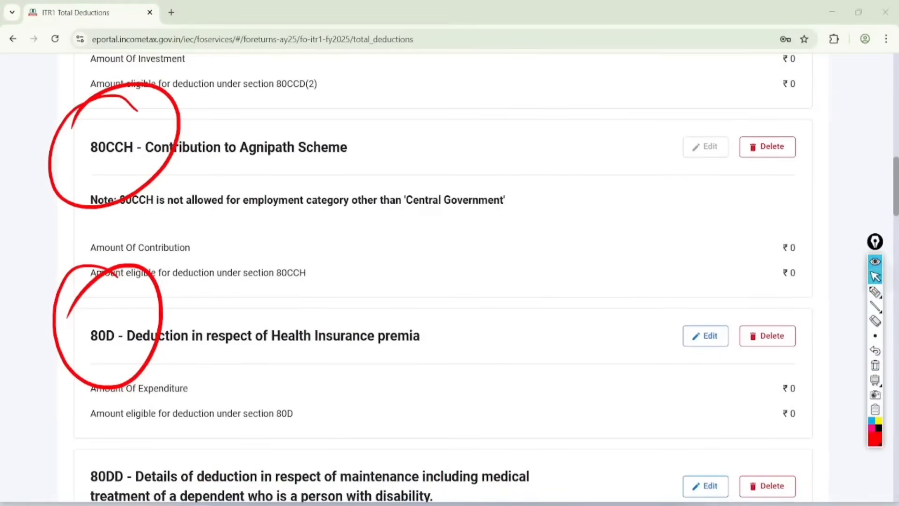
{"action": "left_click", "coordinate": [875, 365]}
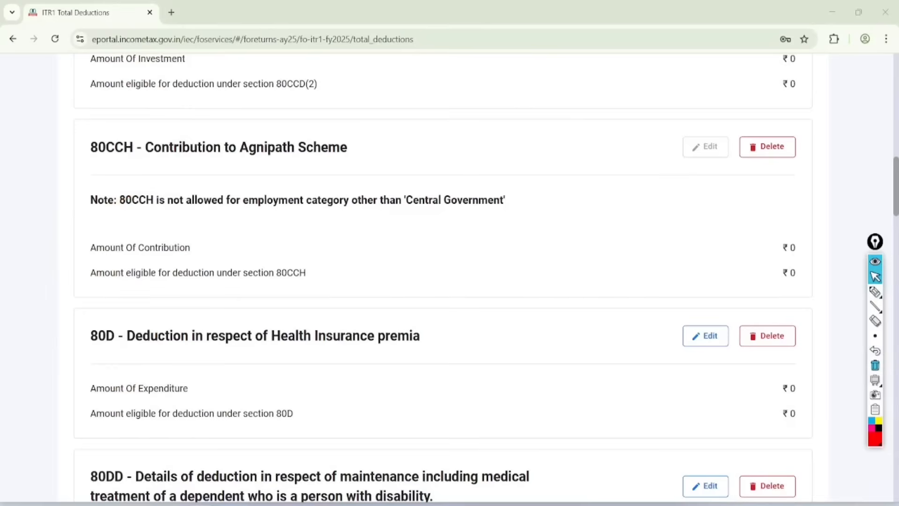
Open the 80D health insurance deduction and answer No to whether the taxpayer or a family member is a senior citizen.
{"action": "left_click", "coordinate": [705, 336]}
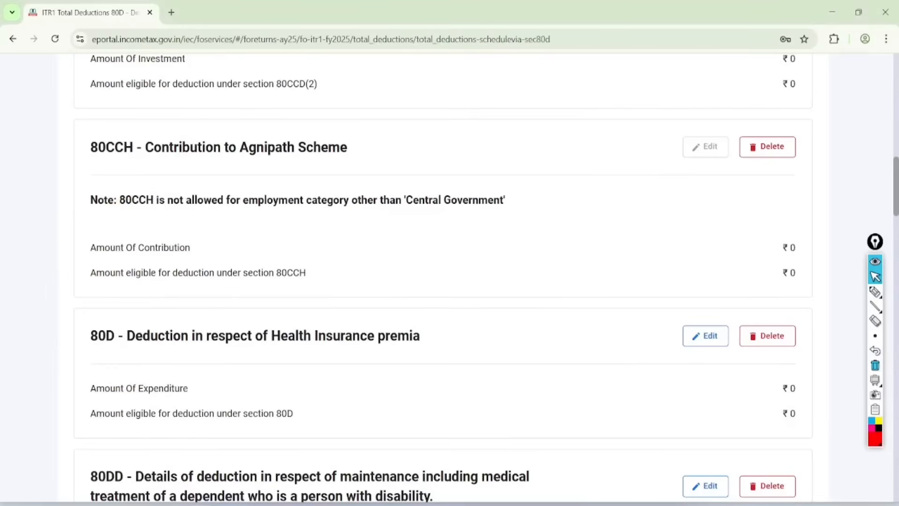
{"action": "scroll", "coordinate": [705, 336], "scroll_direction": "down", "scroll_amount": 3}
{"action": "left_click", "coordinate": [187, 174]}
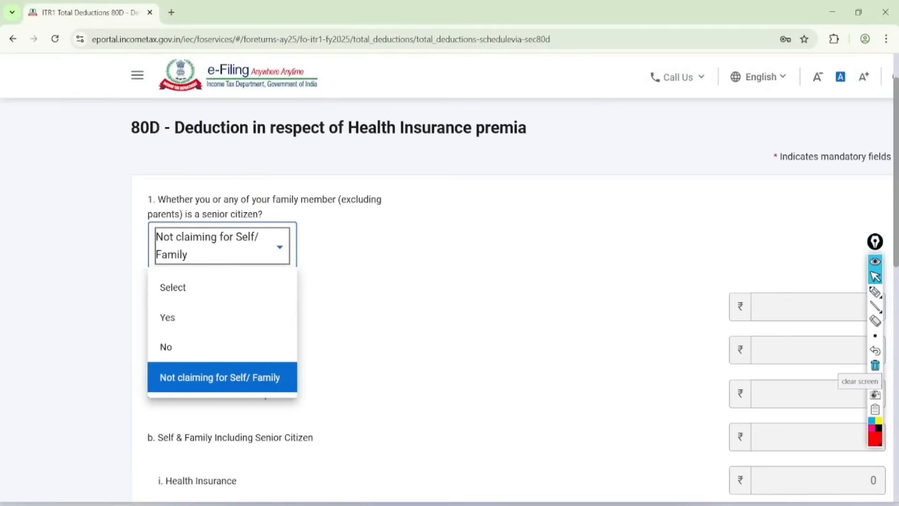
{"action": "left_click", "coordinate": [187, 317]}
{"action": "left_click", "coordinate": [221, 197]}
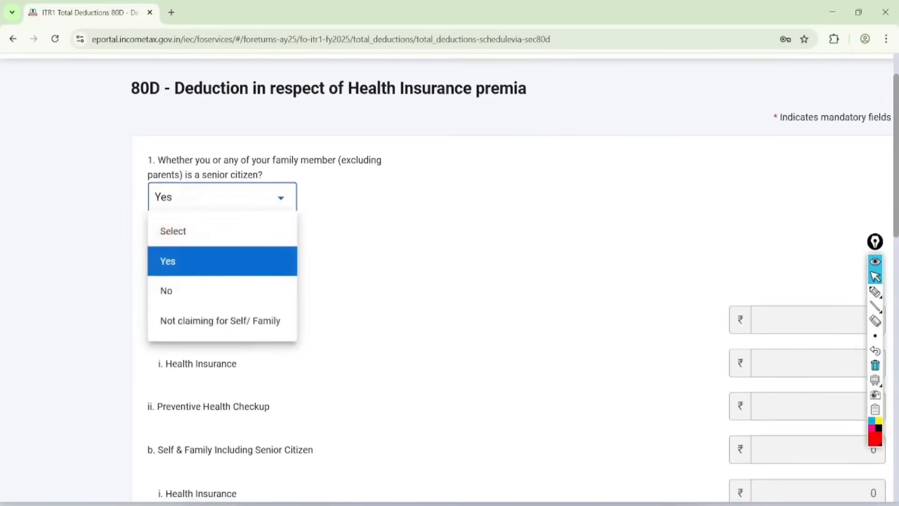
{"action": "left_click", "coordinate": [167, 291]}
Add health insurance details for self and family with insurer "ttqta", the policy number and an amount of 10000, and save them.
{"action": "scroll", "coordinate": [167, 281], "scroll_direction": "down", "scroll_amount": 2}
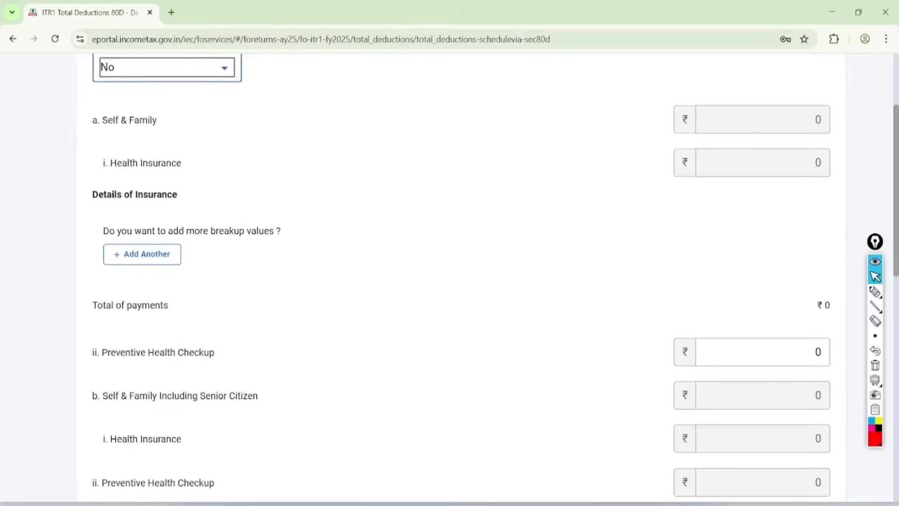
{"action": "left_click", "coordinate": [141, 252]}
{"action": "left_click", "coordinate": [187, 317]}
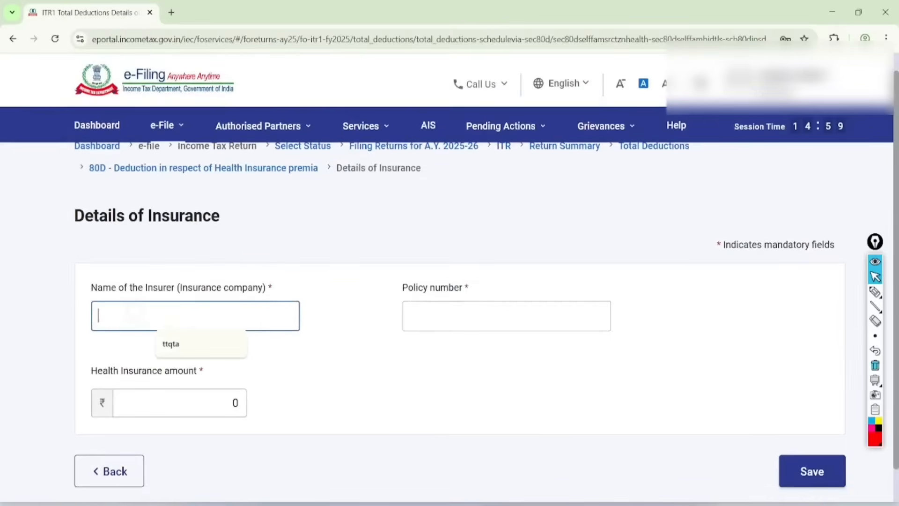
{"action": "left_click", "coordinate": [185, 344]}
{"action": "left_click", "coordinate": [507, 316]}
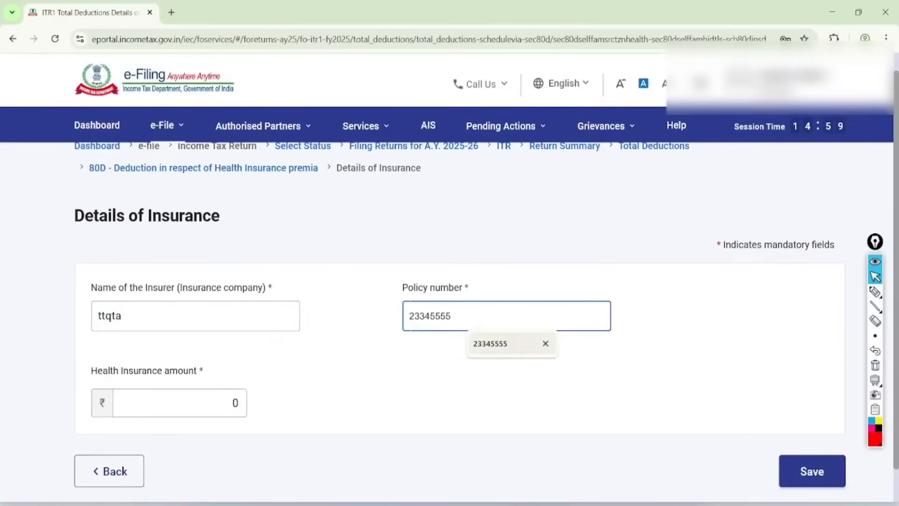
{"action": "left_click", "coordinate": [169, 403]}
{"action": "left_click", "coordinate": [536, 316]}
{"action": "left_click", "coordinate": [619, 380]}
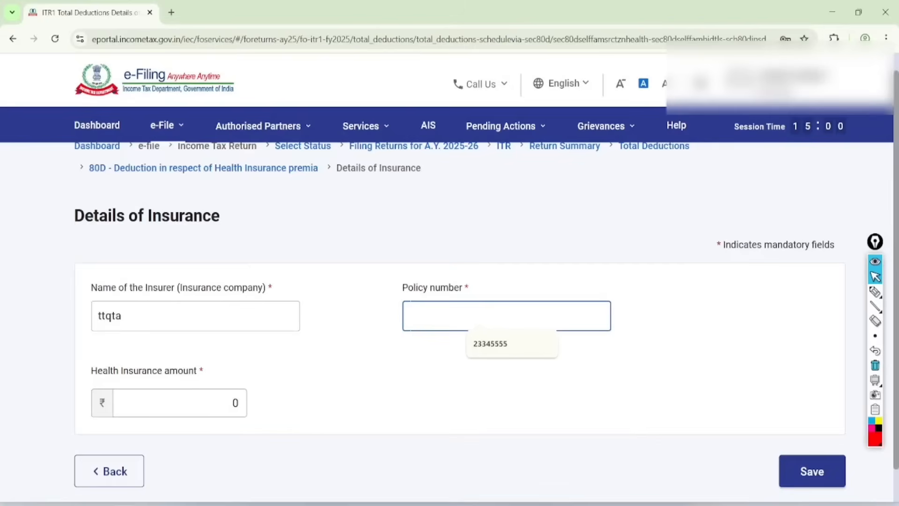
{"action": "left_click", "coordinate": [490, 343]}
{"action": "left_click", "coordinate": [231, 412]}
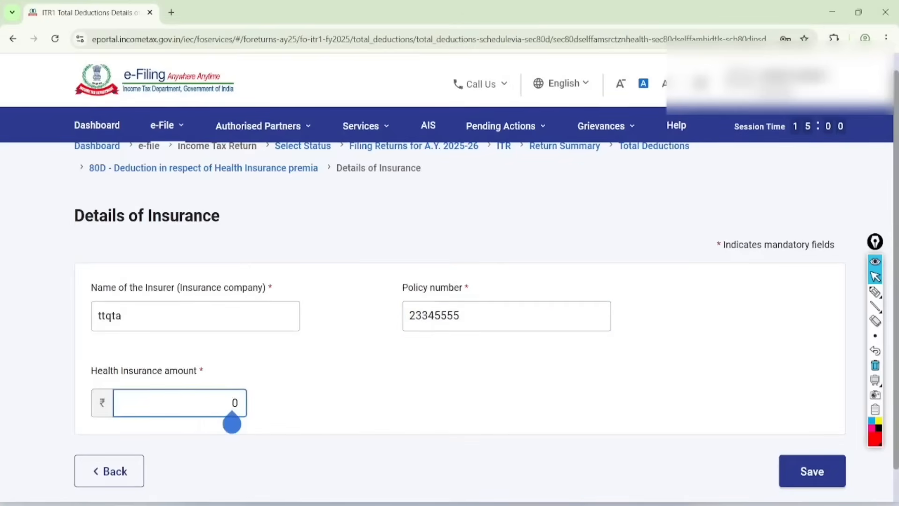
{"action": "type", "text": "10000"}
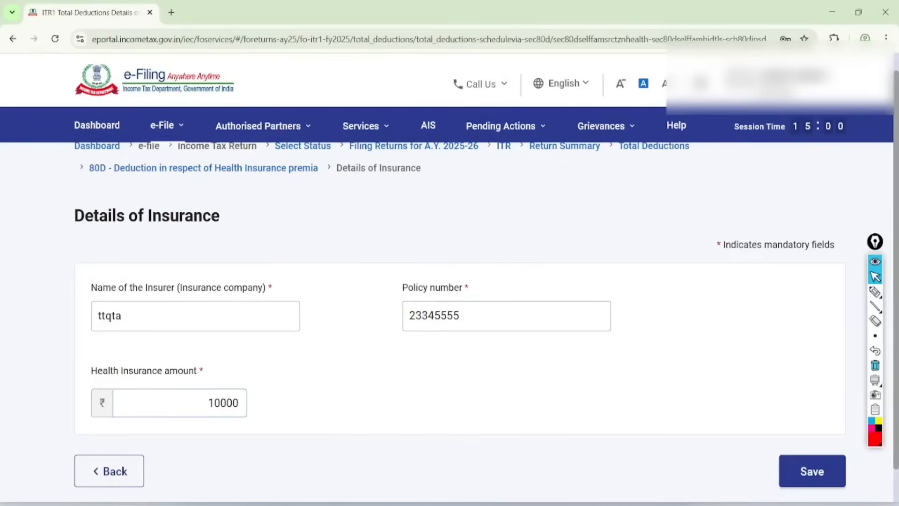
{"action": "left_click", "coordinate": [812, 471]}
{"action": "scroll", "coordinate": [450, 281], "scroll_direction": "down", "scroll_amount": 3}
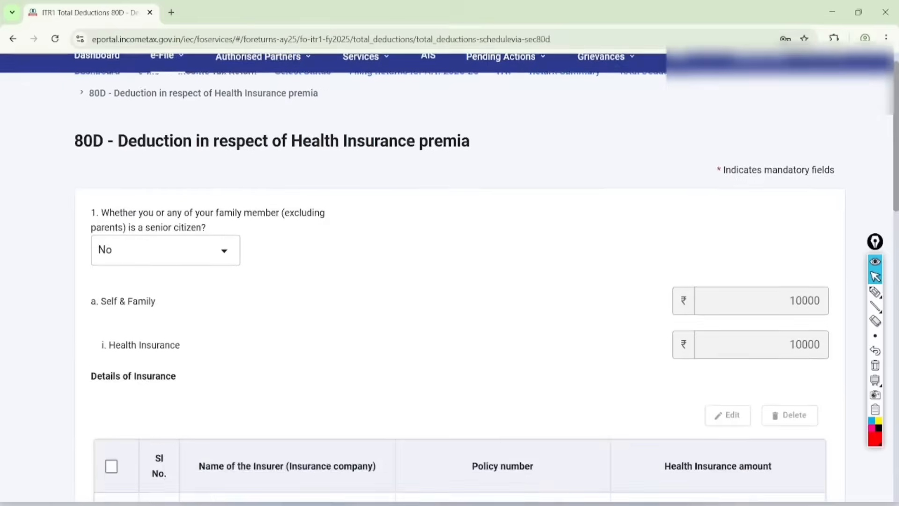
Answer Yes to whether any one of the parents is a senior citizen in the 80D deduction.
{"action": "scroll", "coordinate": [449, 281], "scroll_direction": "down", "scroll_amount": 6}
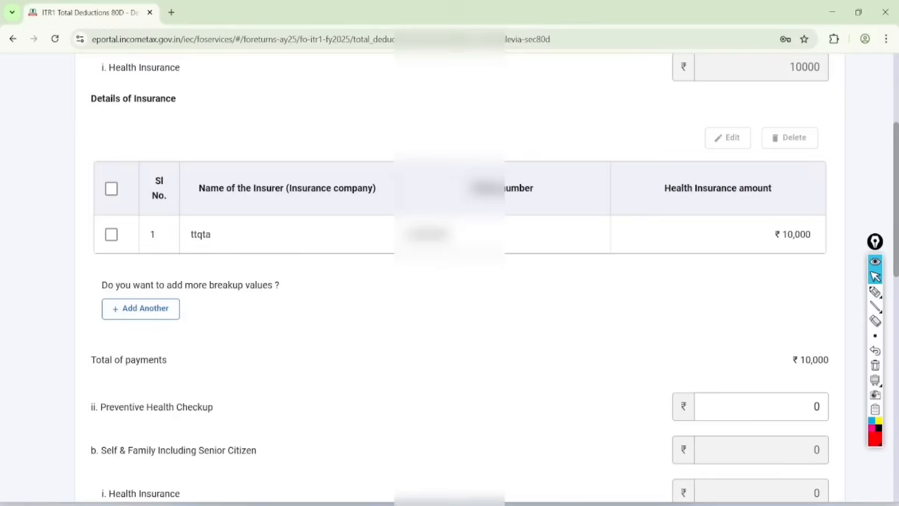
{"action": "scroll", "coordinate": [450, 281], "scroll_direction": "down", "scroll_amount": 6}
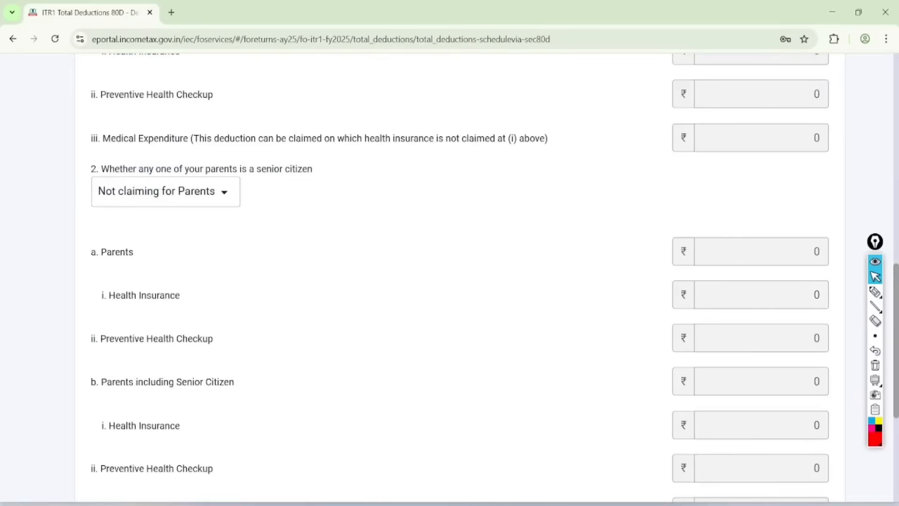
{"action": "left_click", "coordinate": [166, 192]}
{"action": "left_click", "coordinate": [187, 321]}
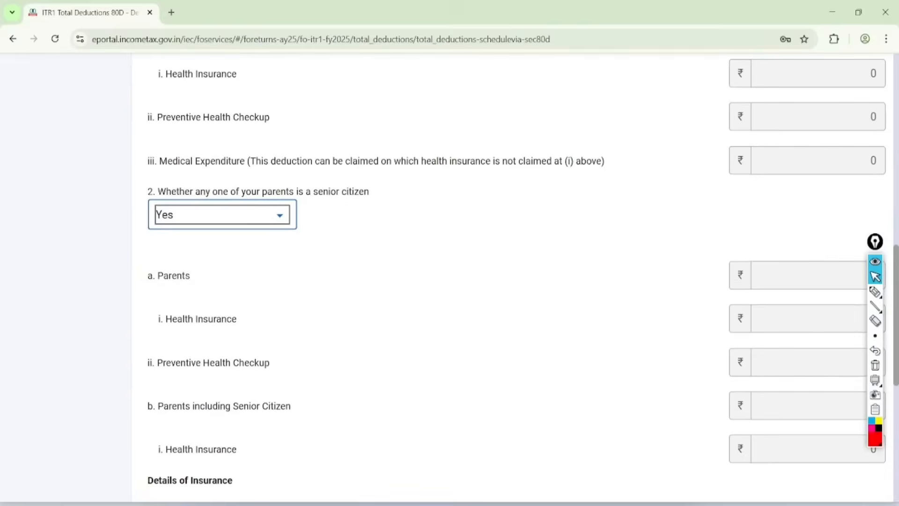
Open a blank insurance details entry for parents including senior citizen and go back without entering anything.
{"action": "scroll", "coordinate": [449, 281], "scroll_direction": "down", "scroll_amount": 7}
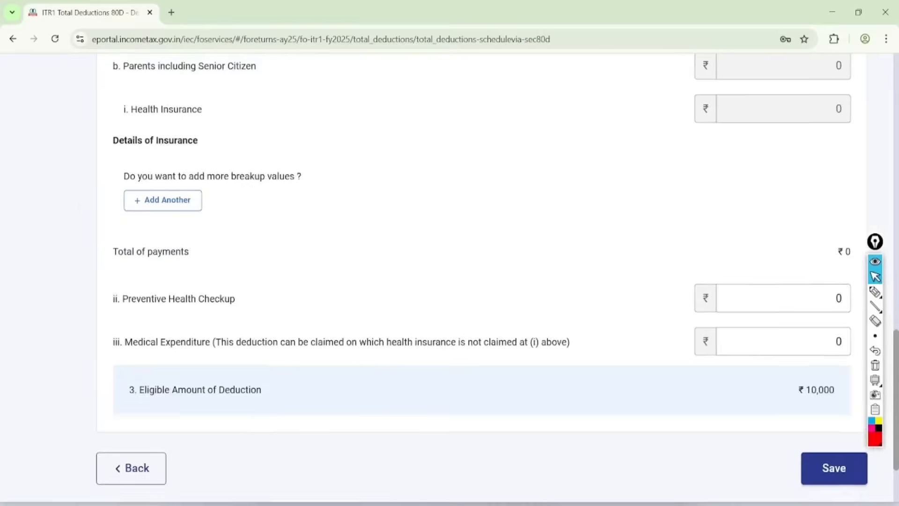
{"action": "scroll", "coordinate": [450, 281], "scroll_direction": "up", "scroll_amount": 5}
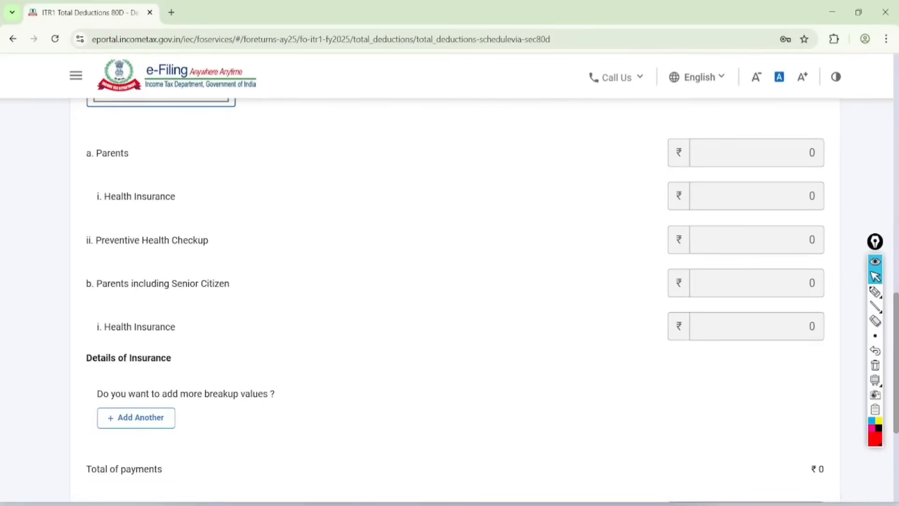
{"action": "scroll", "coordinate": [449, 281], "scroll_direction": "down", "scroll_amount": 6}
{"action": "left_click", "coordinate": [136, 125]}
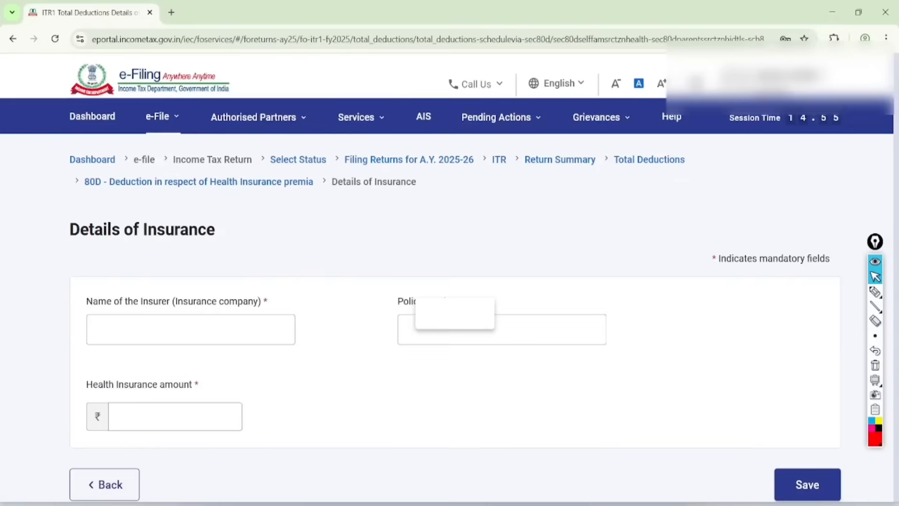
{"action": "scroll", "coordinate": [450, 281], "scroll_direction": "down", "scroll_amount": 2}
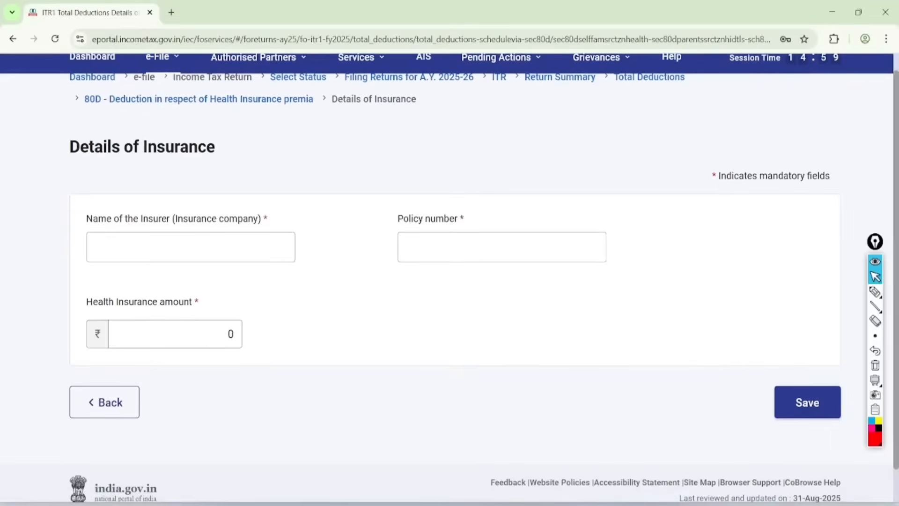
{"action": "left_click", "coordinate": [105, 402]}
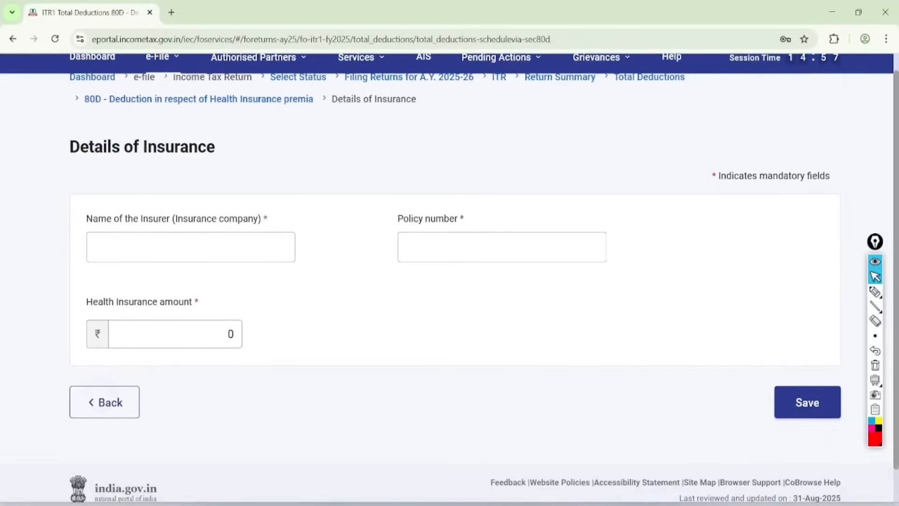
Save the 80D health insurance deduction and return to the deductions list.
{"action": "scroll", "coordinate": [449, 281], "scroll_direction": "down", "scroll_amount": 6}
{"action": "scroll", "coordinate": [449, 281], "scroll_direction": "down", "scroll_amount": 3}
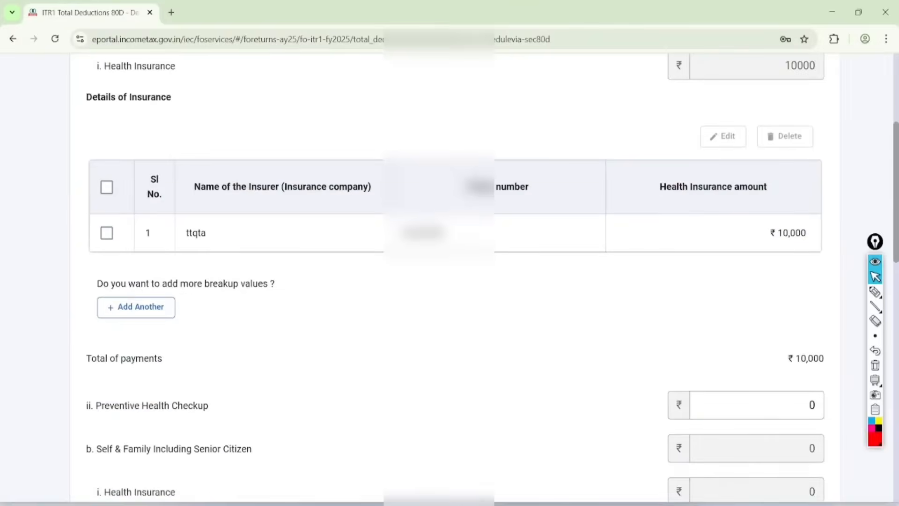
{"action": "scroll", "coordinate": [450, 281], "scroll_direction": "down", "scroll_amount": 10}
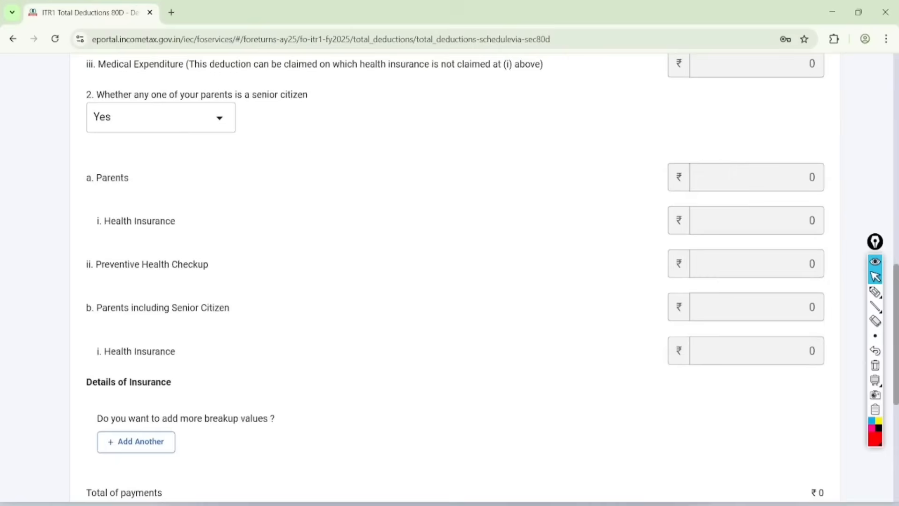
{"action": "scroll", "coordinate": [450, 281], "scroll_direction": "down", "scroll_amount": 8}
{"action": "left_click", "coordinate": [805, 358]}
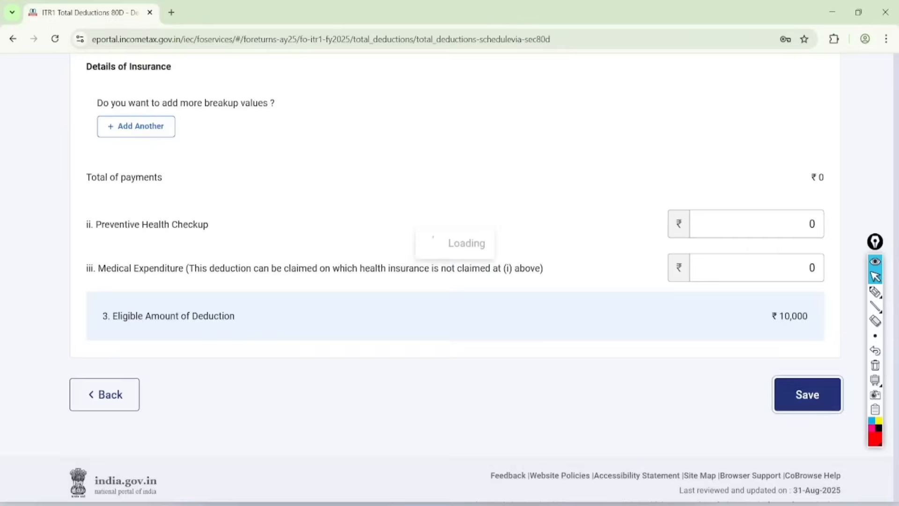
Circle the 80DD, 80DDB and 80E headings in red ink and clear all ink.
{"action": "scroll", "coordinate": [449, 281], "scroll_direction": "down", "scroll_amount": 10}
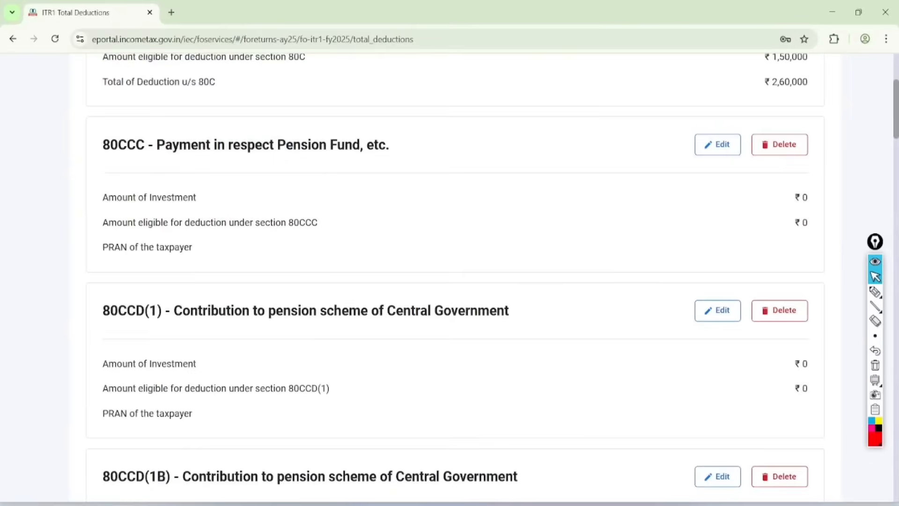
{"action": "scroll", "coordinate": [450, 281], "scroll_direction": "down", "scroll_amount": 13}
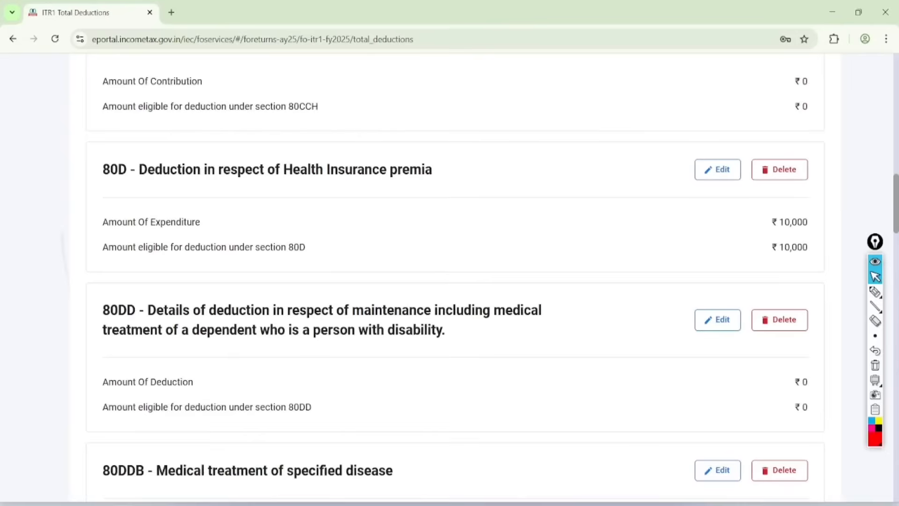
{"action": "scroll", "coordinate": [450, 281], "scroll_direction": "down", "scroll_amount": 3}
{"action": "left_click", "coordinate": [875, 292]}
{"action": "mouse_move", "coordinate": [117, 130]}
{"action": "left_mouse_down"}
{"action": "mouse_move", "coordinate": [127, 240]}
{"action": "mouse_move", "coordinate": [63, 155]}
{"action": "left_mouse_up"}
{"action": "mouse_move", "coordinate": [156, 303]}
{"action": "left_mouse_down"}
{"action": "mouse_move", "coordinate": [160, 398]}
{"action": "mouse_move", "coordinate": [118, 323]}
{"action": "left_mouse_up"}
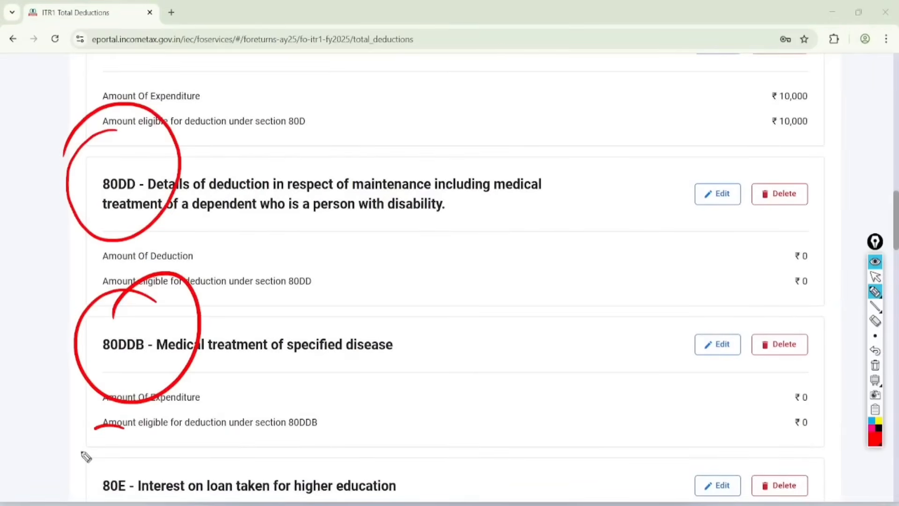
{"action": "left_click_drag", "start_coordinate": [86, 457], "coordinate": [92, 455]}
{"action": "left_click", "coordinate": [876, 276]}
{"action": "left_click", "coordinate": [876, 365]}
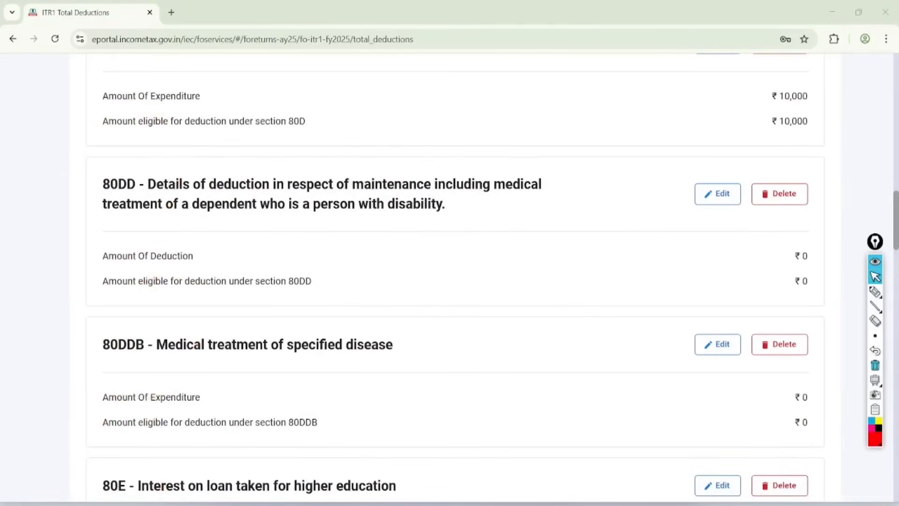
Circle the 80GG - Rent paid heading in red ink and write "HRA" beside it.
{"action": "scroll", "coordinate": [450, 281], "scroll_direction": "down", "scroll_amount": 5}
{"action": "scroll", "coordinate": [450, 281], "scroll_direction": "down", "scroll_amount": 5}
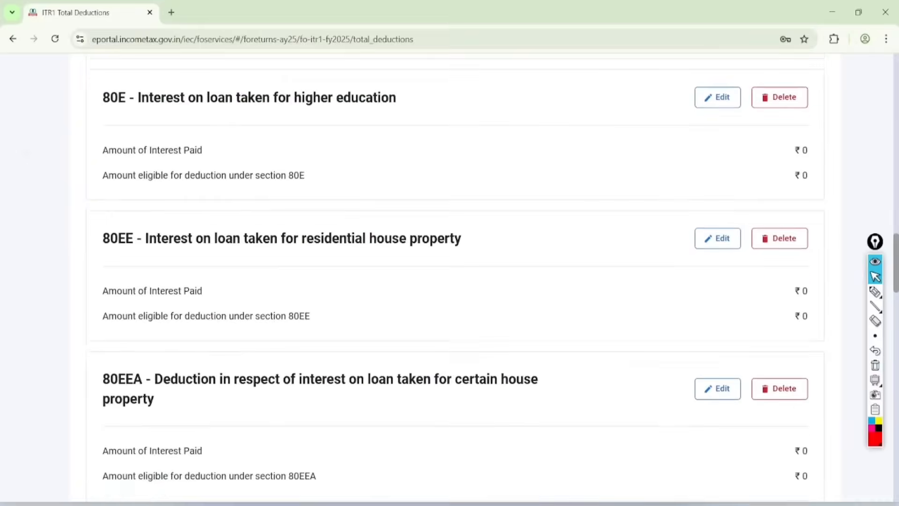
{"action": "scroll", "coordinate": [449, 281], "scroll_direction": "down", "scroll_amount": 6}
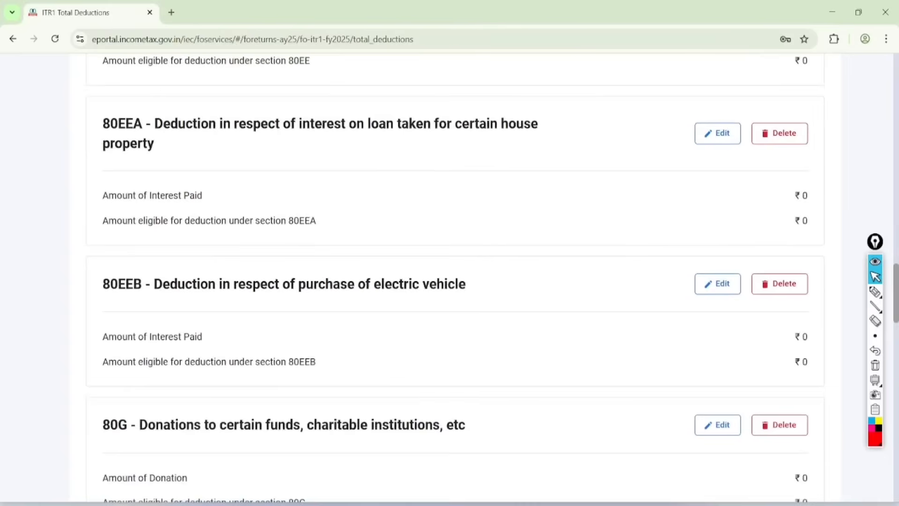
{"action": "scroll", "coordinate": [449, 281], "scroll_direction": "down", "scroll_amount": 8}
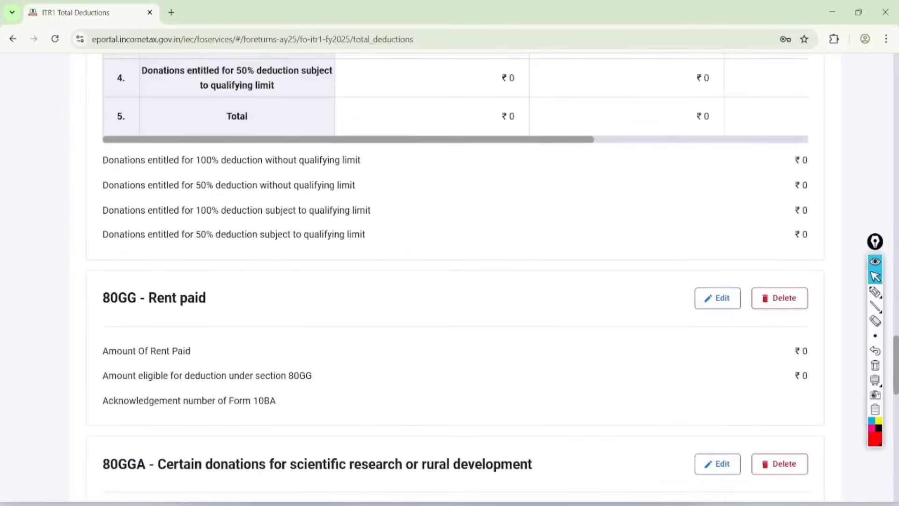
{"action": "scroll", "coordinate": [449, 281], "scroll_direction": "down", "scroll_amount": 3}
{"action": "left_click", "coordinate": [876, 292]}
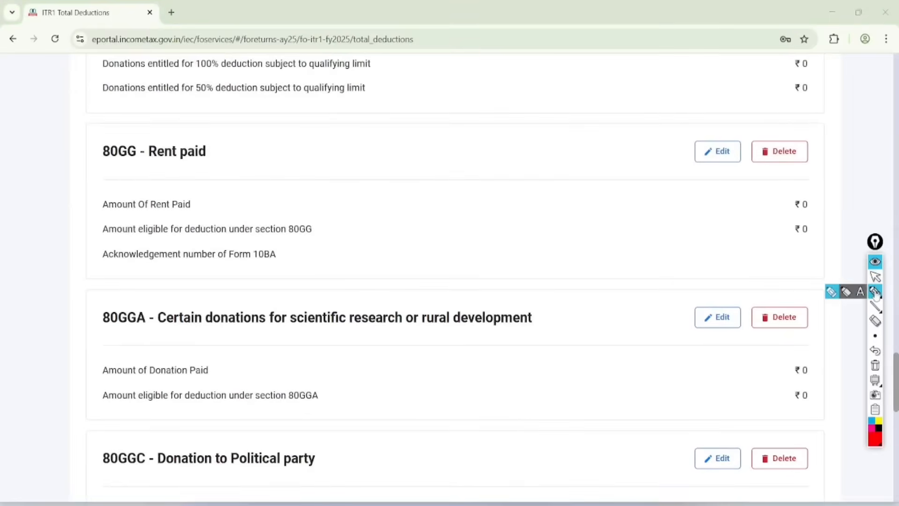
{"action": "mouse_move", "coordinate": [136, 102]}
{"action": "left_mouse_down"}
{"action": "mouse_move", "coordinate": [93, 205]}
{"action": "mouse_move", "coordinate": [147, 125]}
{"action": "left_mouse_up"}
{"action": "mouse_move", "coordinate": [271, 145]}
{"action": "left_mouse_down"}
{"action": "mouse_move", "coordinate": [288, 186]}
{"action": "mouse_move", "coordinate": [315, 174]}
{"action": "mouse_move", "coordinate": [331, 145]}
{"action": "mouse_move", "coordinate": [351, 136]}
{"action": "left_mouse_up"}
Write "5000 x 12 = 60,000" in red ink beside the 80GG heading, underline and encircle it, and clear all ink.
{"action": "mouse_move", "coordinate": [355, 189]}
{"action": "left_mouse_down"}
{"action": "mouse_move", "coordinate": [368, 236]}
{"action": "mouse_move", "coordinate": [422, 159]}
{"action": "mouse_move", "coordinate": [478, 125]}
{"action": "left_mouse_up"}
{"action": "mouse_move", "coordinate": [437, 210]}
{"action": "left_mouse_down"}
{"action": "mouse_move", "coordinate": [407, 243]}
{"action": "mouse_move", "coordinate": [418, 245]}
{"action": "left_mouse_up"}
{"action": "left_click_drag", "start_coordinate": [458, 178], "coordinate": [461, 199]}
{"action": "left_click", "coordinate": [464, 177]}
{"action": "left_click_drag", "start_coordinate": [500, 177], "coordinate": [530, 131]}
{"action": "left_click_drag", "start_coordinate": [541, 162], "coordinate": [482, 216]}
{"action": "left_click_drag", "start_coordinate": [532, 187], "coordinate": [492, 225]}
{"action": "left_click_drag", "start_coordinate": [534, 91], "coordinate": [482, 239]}
{"action": "left_click_drag", "start_coordinate": [526, 214], "coordinate": [454, 98]}
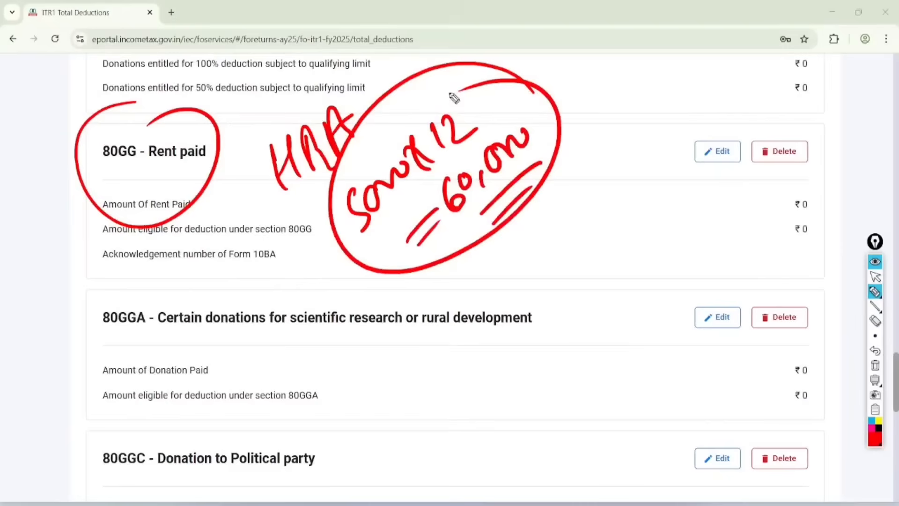
{"action": "left_click", "coordinate": [875, 277]}
{"action": "left_click", "coordinate": [875, 365]}
Open the 80TTA savings bank interest deduction and enter 4000 as the amount of interest received.
{"action": "scroll", "coordinate": [449, 277], "scroll_direction": "down", "scroll_amount": 4}
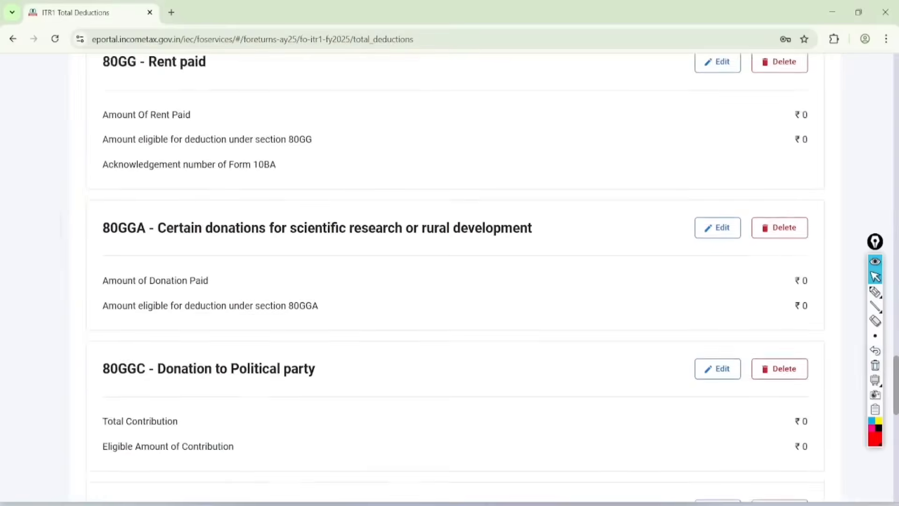
{"action": "scroll", "coordinate": [449, 277], "scroll_direction": "down", "scroll_amount": 3}
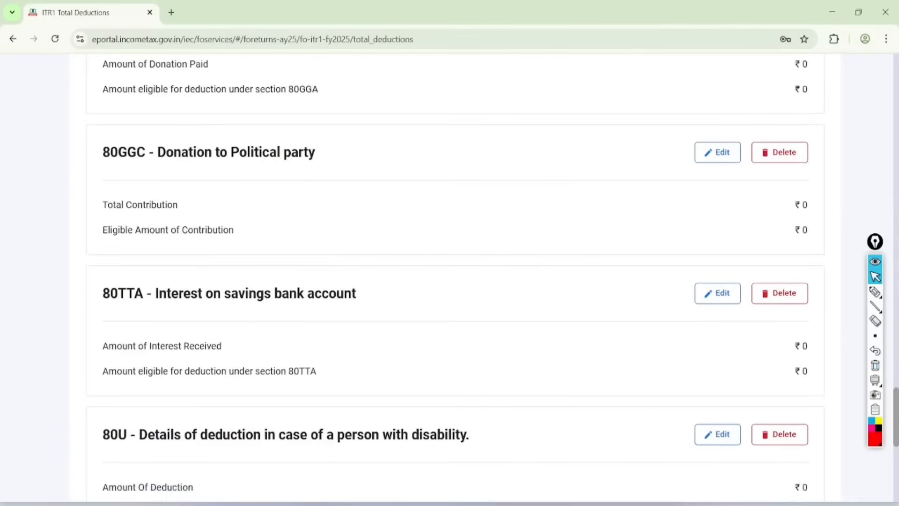
{"action": "scroll", "coordinate": [449, 277], "scroll_direction": "down", "scroll_amount": 3}
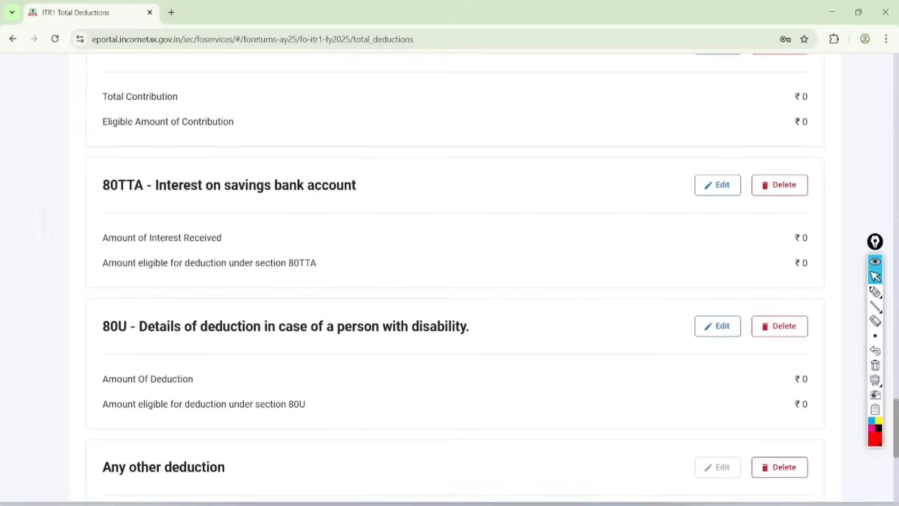
{"action": "left_click", "coordinate": [717, 176]}
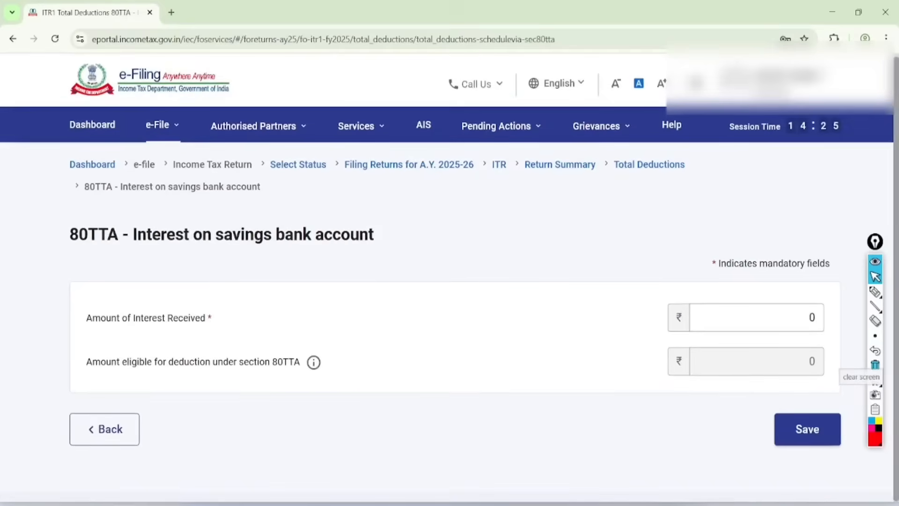
{"action": "left_click", "coordinate": [809, 328]}
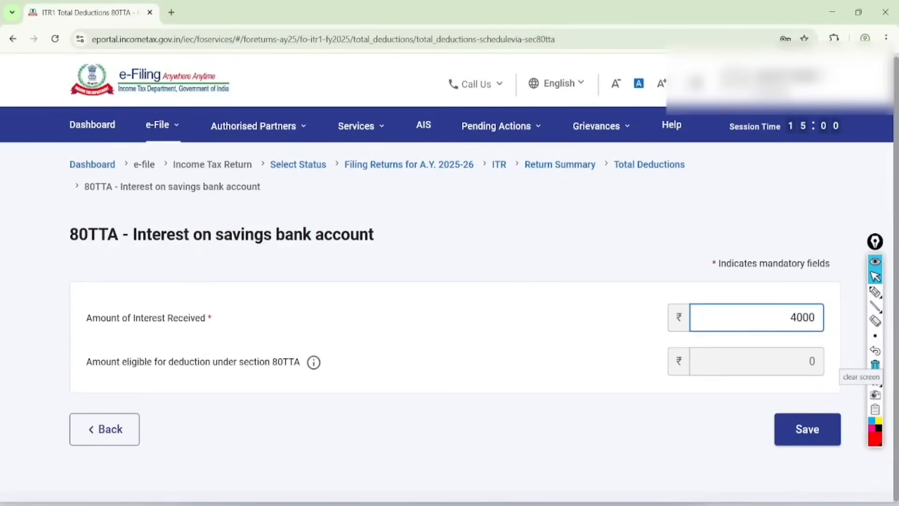
{"action": "key", "text": "Tab"}
Circle the amount eligible for deduction under section 80TTA in red ink and clear the ink.
{"action": "left_click", "coordinate": [875, 291]}
{"action": "mouse_move", "coordinate": [827, 351]}
{"action": "left_mouse_down"}
{"action": "mouse_move", "coordinate": [796, 341]}
{"action": "mouse_move", "coordinate": [828, 351]}
{"action": "left_mouse_up"}
{"action": "left_click", "coordinate": [874, 276]}
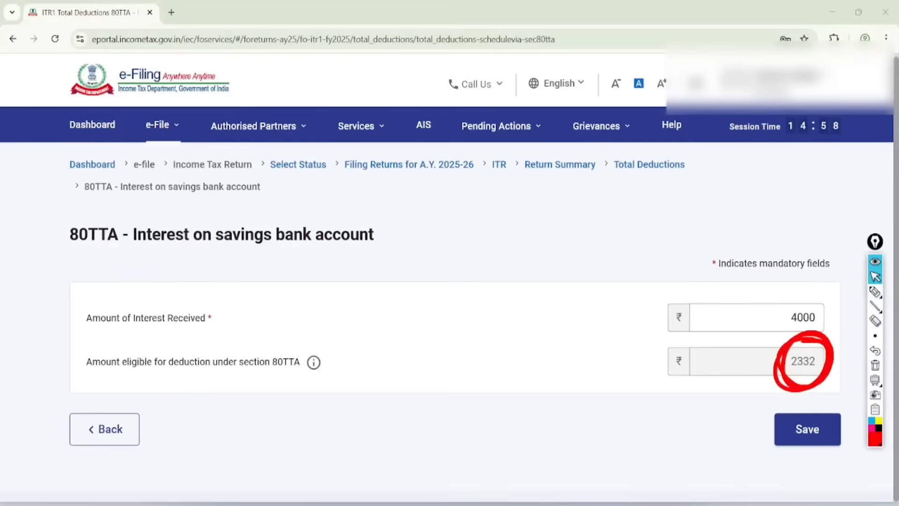
{"action": "left_click", "coordinate": [875, 365]}
Set the 80TTA amount of interest received to 2332 and save the deduction.
{"action": "left_click", "coordinate": [782, 330]}
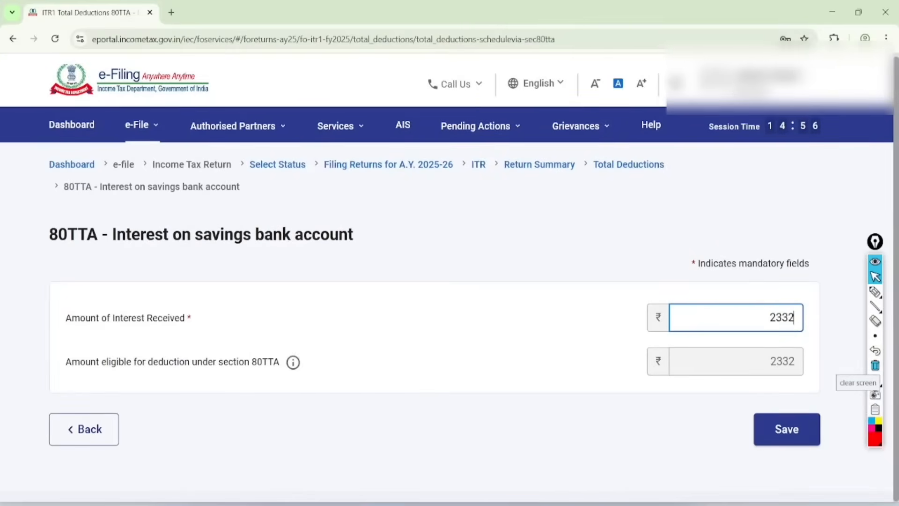
{"action": "left_click", "coordinate": [786, 429]}
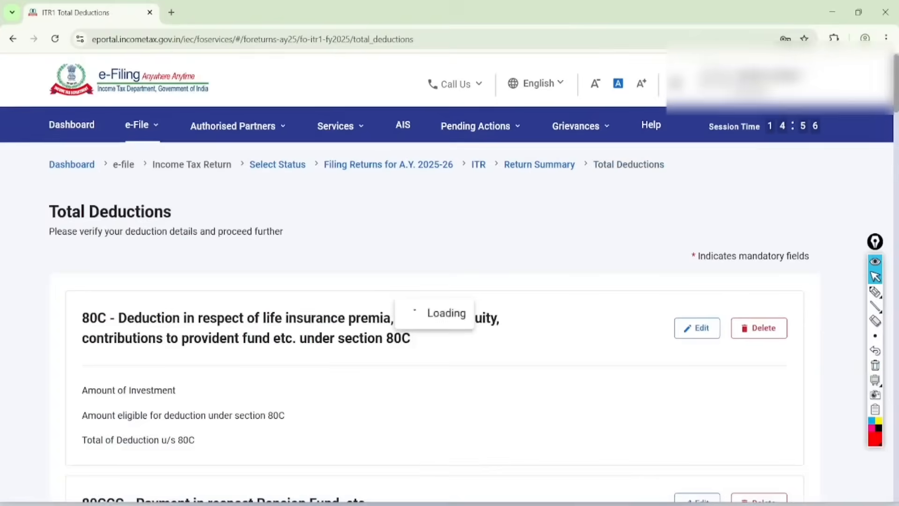
Try to confirm the Total Deductions schedule from the end of the deductions list.
{"action": "scroll", "coordinate": [450, 281], "scroll_direction": "down", "scroll_amount": 8}
{"action": "scroll", "coordinate": [450, 281], "scroll_direction": "down", "scroll_amount": 20}
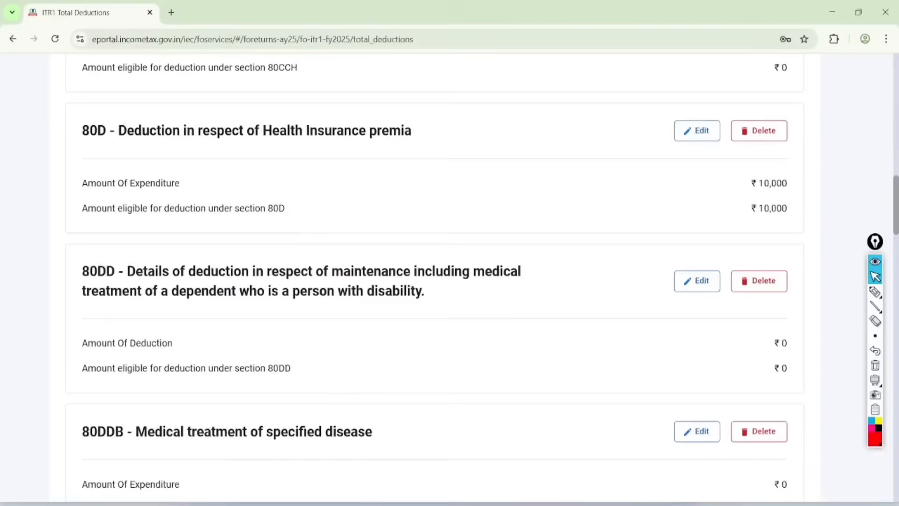
{"action": "scroll", "coordinate": [450, 281], "scroll_direction": "down", "scroll_amount": 5}
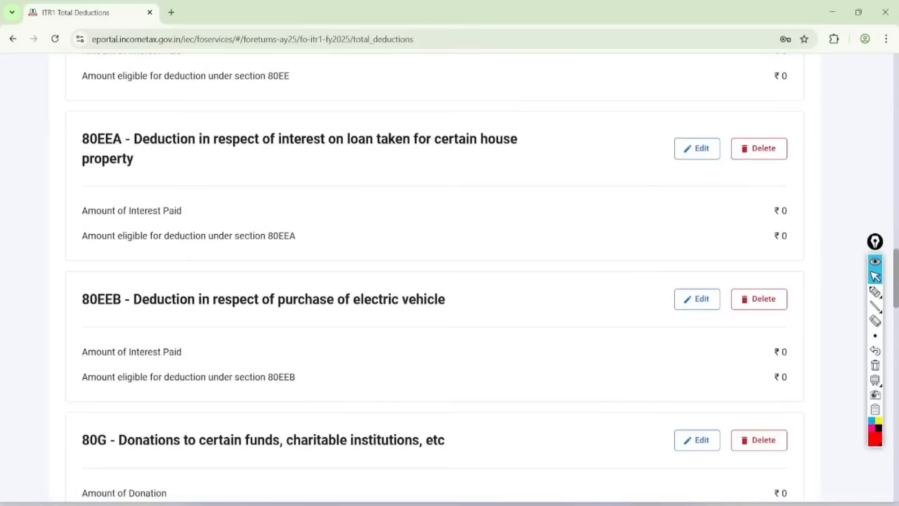
{"action": "scroll", "coordinate": [450, 281], "scroll_direction": "down", "scroll_amount": 20}
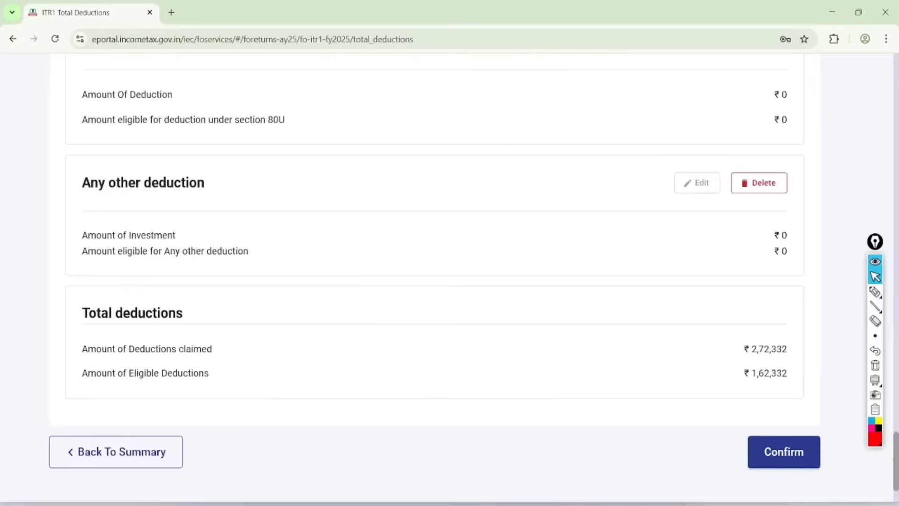
{"action": "scroll", "coordinate": [777, 365], "scroll_direction": "down", "scroll_amount": 2}
{"action": "left_click", "coordinate": [777, 364]}
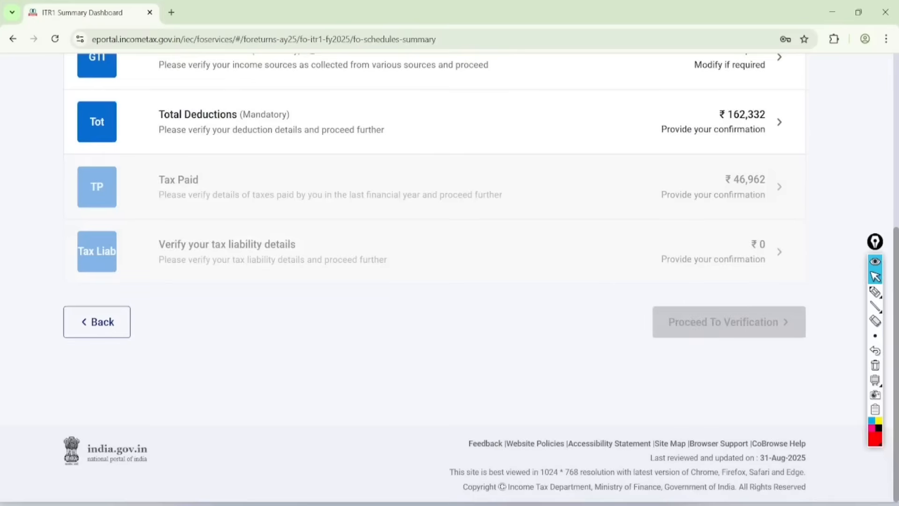
Reopen Total Deductions from the return summary, confirm it again, and open the Tax Paid schedule.
{"action": "left_click", "coordinate": [779, 122]}
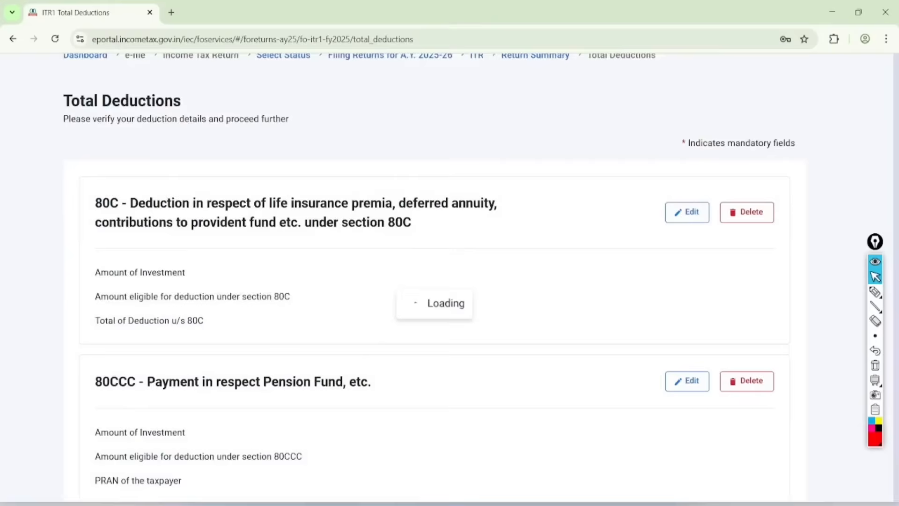
{"action": "scroll", "coordinate": [778, 281], "scroll_direction": "down", "scroll_amount": 12}
{"action": "scroll", "coordinate": [771, 323], "scroll_direction": "down", "scroll_amount": 20}
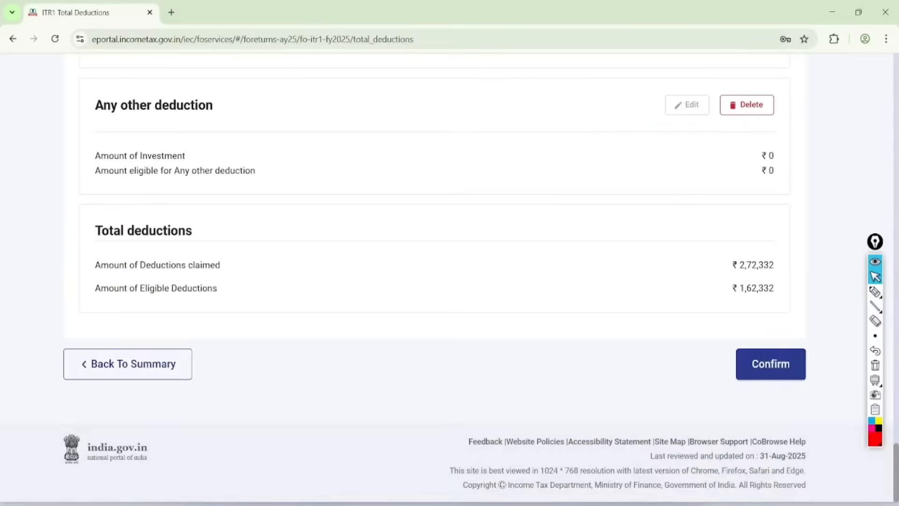
{"action": "left_click", "coordinate": [771, 364]}
{"action": "left_click", "coordinate": [779, 236]}
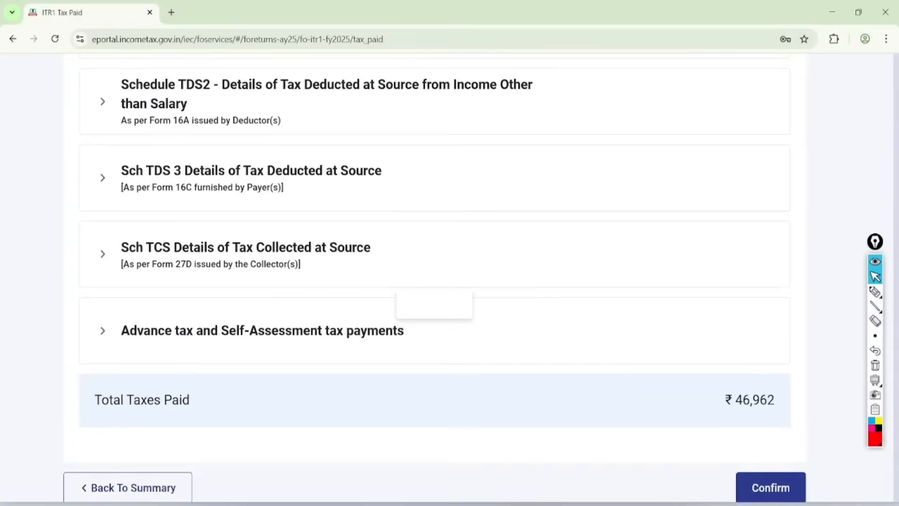
Mark the TDS1, TDS2, TDS 3, TCS, advance tax and self-assessment tax headings on the Tax Paid schedule in red ink.
{"action": "scroll", "coordinate": [449, 281], "scroll_direction": "down", "scroll_amount": 3}
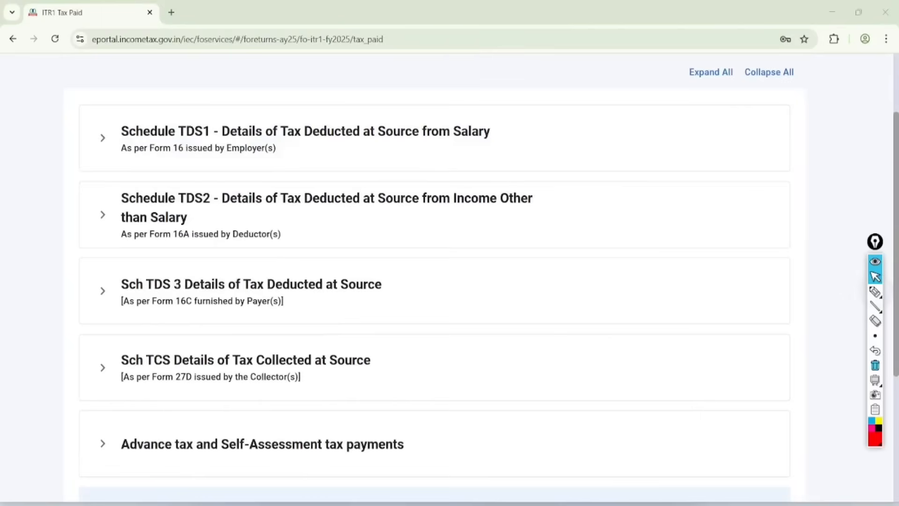
{"action": "left_click", "coordinate": [875, 291]}
{"action": "mouse_move", "coordinate": [504, 93]}
{"action": "left_mouse_down"}
{"action": "mouse_move", "coordinate": [495, 160]}
{"action": "mouse_move", "coordinate": [450, 118]}
{"action": "left_mouse_up"}
{"action": "left_click_drag", "start_coordinate": [538, 173], "coordinate": [469, 170]}
{"action": "left_click_drag", "start_coordinate": [156, 315], "coordinate": [235, 308]}
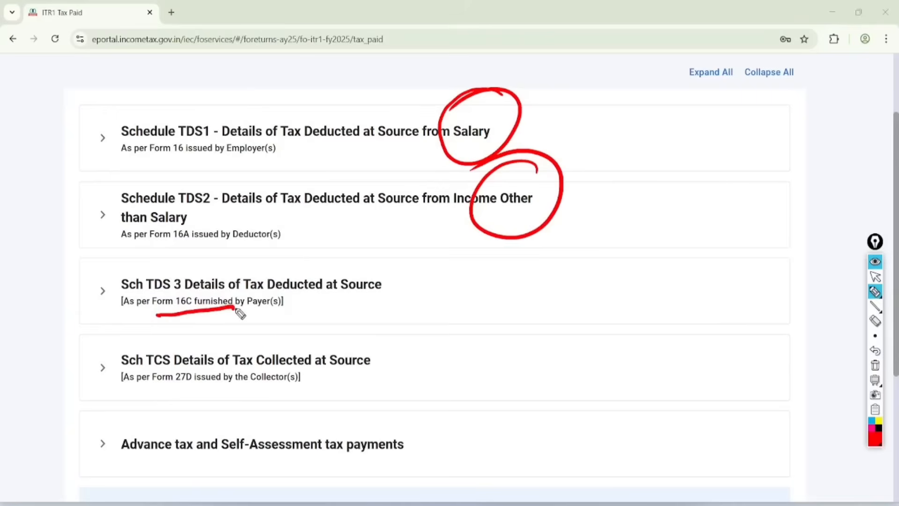
{"action": "mouse_move", "coordinate": [164, 328]}
{"action": "left_mouse_down"}
{"action": "mouse_move", "coordinate": [141, 374]}
{"action": "mouse_move", "coordinate": [141, 358]}
{"action": "left_mouse_up"}
{"action": "mouse_move", "coordinate": [162, 401]}
{"action": "left_mouse_down"}
{"action": "mouse_move", "coordinate": [153, 493]}
{"action": "mouse_move", "coordinate": [118, 463]}
{"action": "left_mouse_up"}
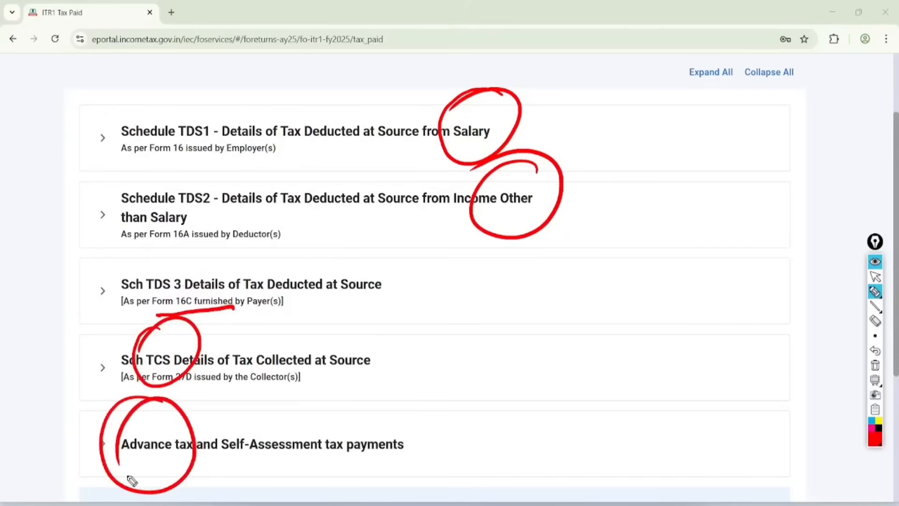
{"action": "mouse_move", "coordinate": [307, 402]}
{"action": "left_mouse_down"}
{"action": "mouse_move", "coordinate": [236, 487]}
{"action": "mouse_move", "coordinate": [258, 461]}
{"action": "left_mouse_up"}
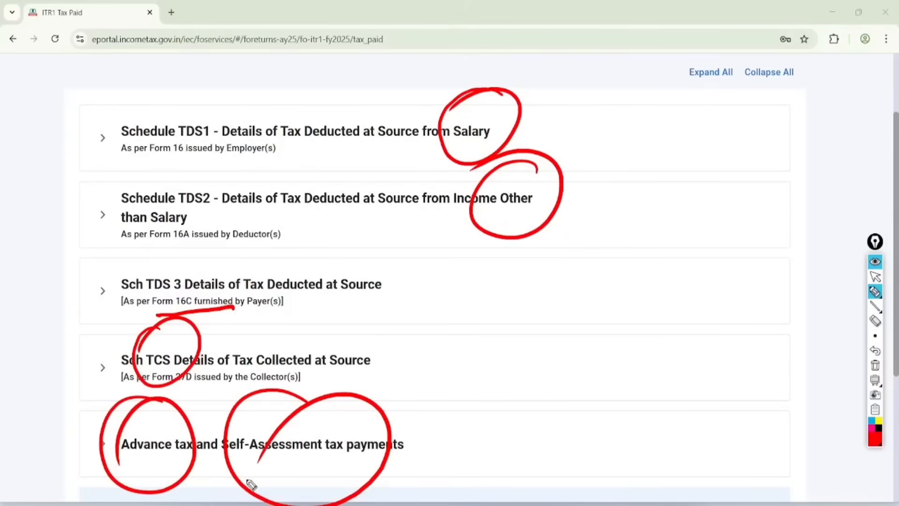
Write and circle the word TAX in red ink beside the Tax Paid headings and clear all ink.
{"action": "mouse_move", "coordinate": [450, 329]}
{"action": "left_mouse_down"}
{"action": "mouse_move", "coordinate": [466, 341]}
{"action": "mouse_move", "coordinate": [482, 315]}
{"action": "mouse_move", "coordinate": [505, 307]}
{"action": "left_mouse_up"}
{"action": "left_click_drag", "start_coordinate": [494, 248], "coordinate": [506, 248]}
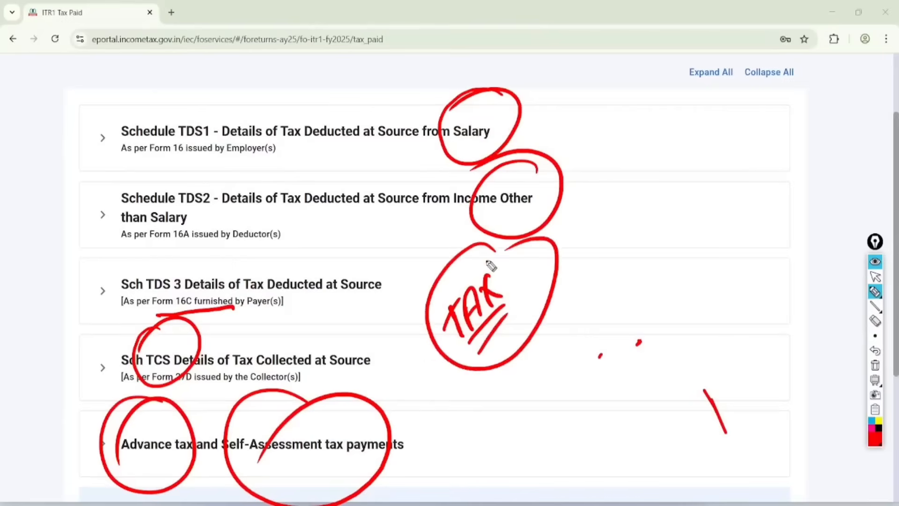
{"action": "left_click", "coordinate": [875, 276]}
{"action": "left_click", "coordinate": [875, 366]}
Open a blank Advance tax and Self-Assessment tax payment entry and return to the Tax Paid schedule without filling it.
{"action": "left_click", "coordinate": [156, 452]}
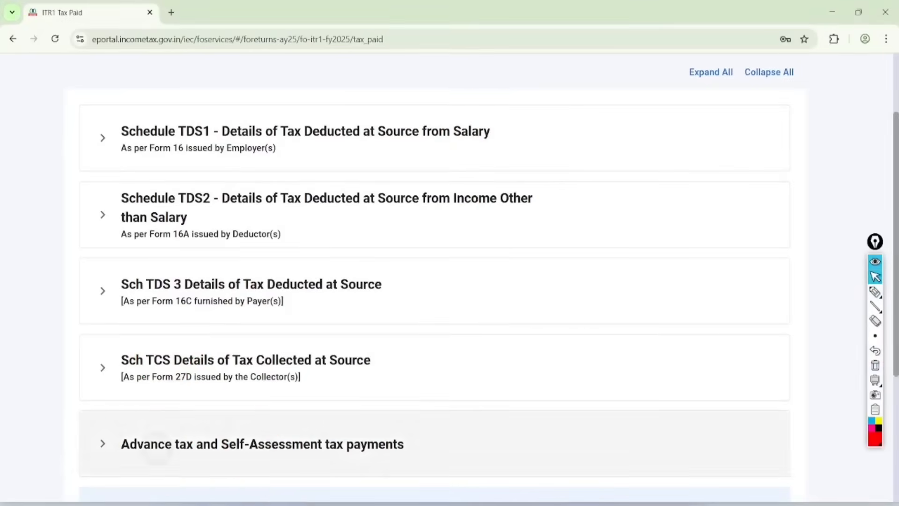
{"action": "scroll", "coordinate": [156, 452], "scroll_direction": "down", "scroll_amount": 1}
{"action": "scroll", "coordinate": [156, 452], "scroll_direction": "down", "scroll_amount": 3}
{"action": "left_click", "coordinate": [145, 352]}
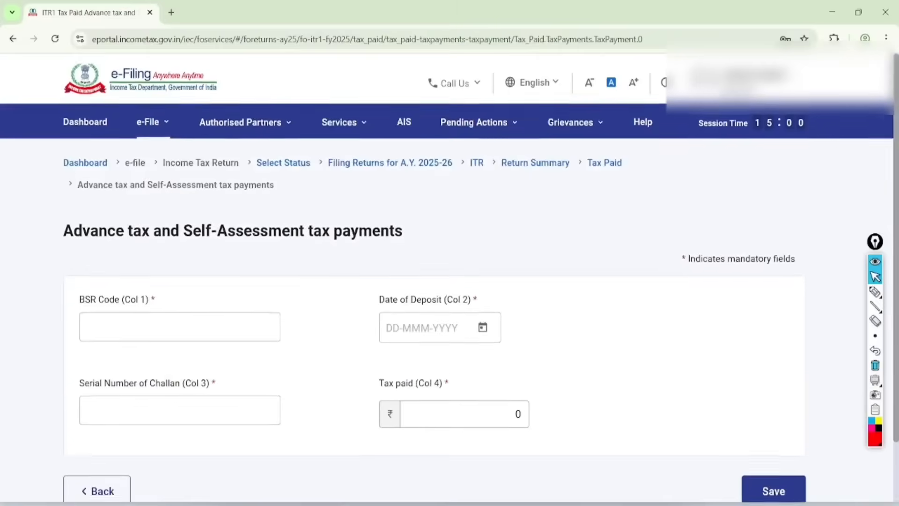
{"action": "left_click", "coordinate": [97, 471]}
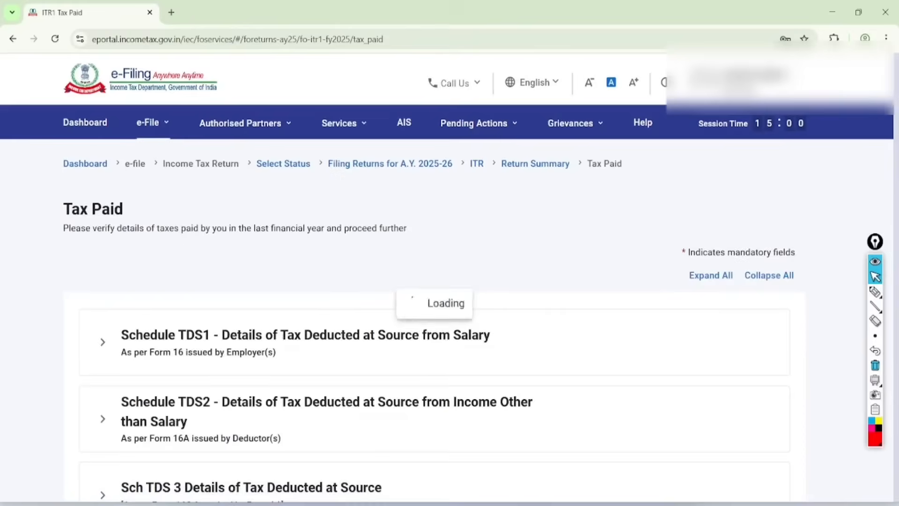
Review the salary TDS entry in Schedule TDS1 and confirm the Tax Paid schedule.
{"action": "scroll", "coordinate": [435, 328], "scroll_direction": "down", "scroll_amount": 2}
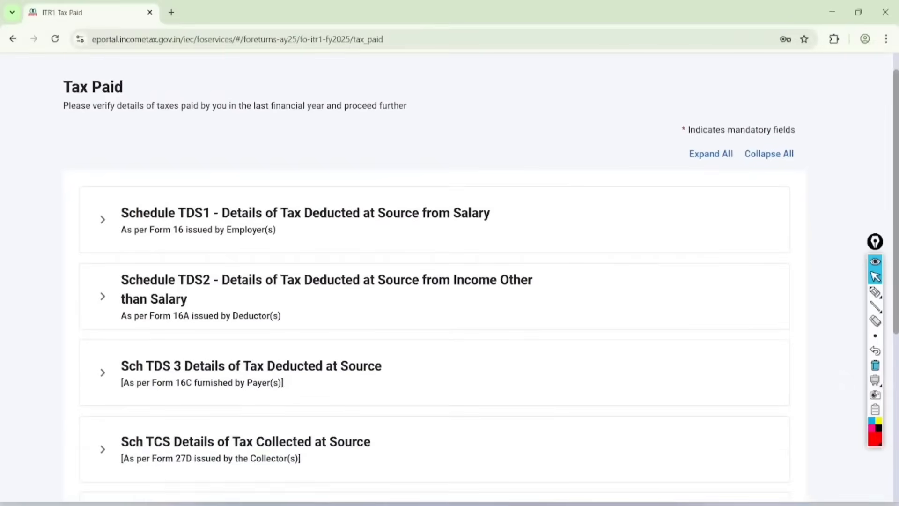
{"action": "left_click", "coordinate": [103, 218]}
{"action": "scroll", "coordinate": [435, 281], "scroll_direction": "down", "scroll_amount": 2}
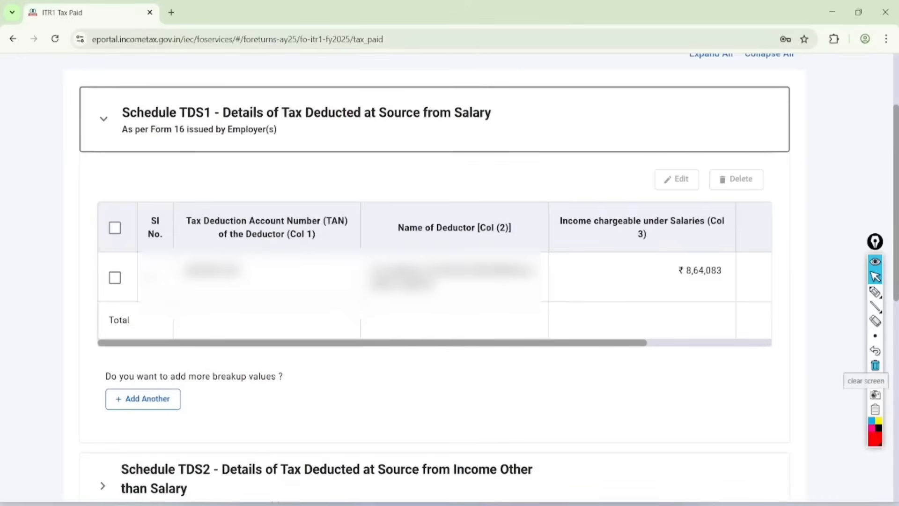
{"action": "scroll", "coordinate": [434, 235], "scroll_direction": "down", "scroll_amount": 10}
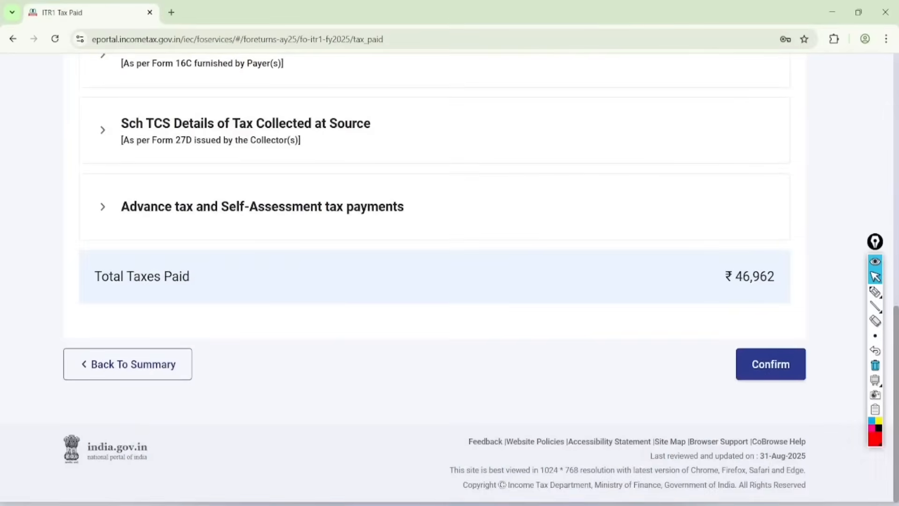
{"action": "left_click", "coordinate": [771, 364]}
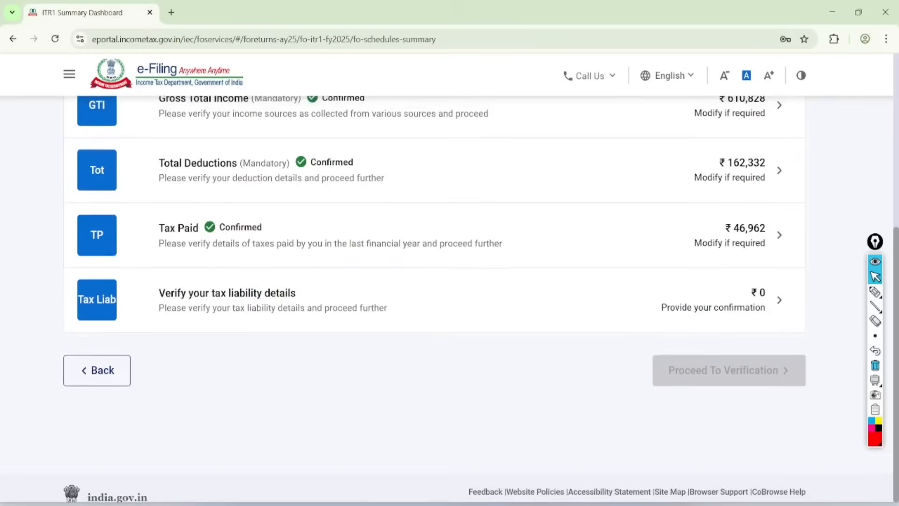
Open the tax liability details and circle the total income, tax payable and Rebate u/s 87A in red ink.
{"action": "left_click", "coordinate": [779, 300]}
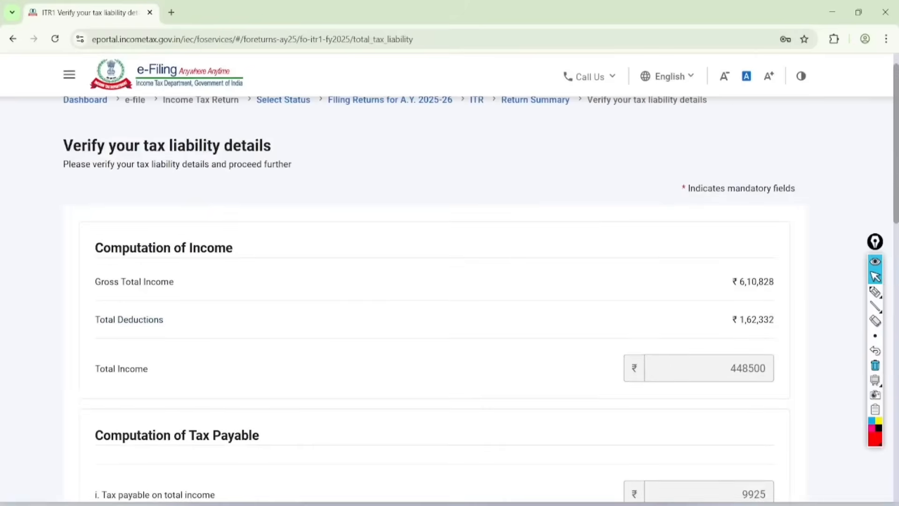
{"action": "scroll", "coordinate": [447, 277], "scroll_direction": "down", "scroll_amount": 3}
{"action": "left_click", "coordinate": [875, 292]}
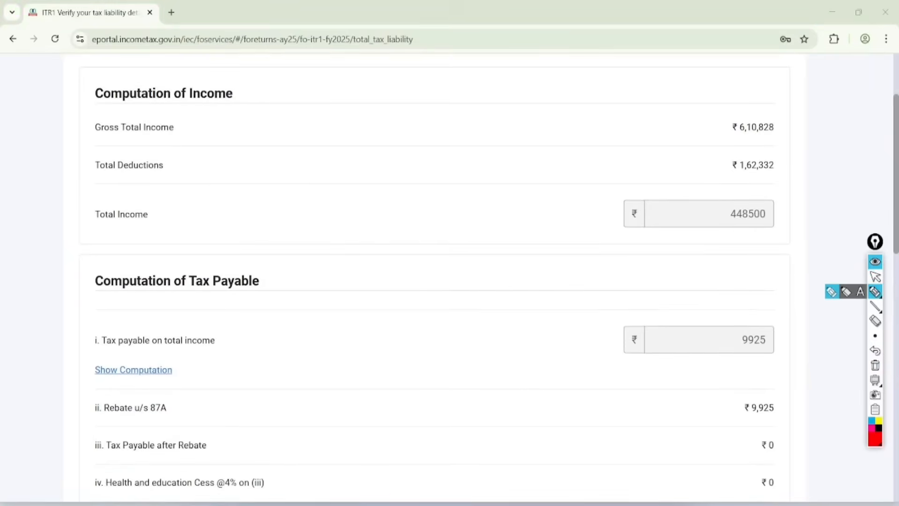
{"action": "mouse_move", "coordinate": [789, 209]}
{"action": "left_mouse_down"}
{"action": "mouse_move", "coordinate": [762, 266]}
{"action": "mouse_move", "coordinate": [776, 271]}
{"action": "mouse_move", "coordinate": [785, 199]}
{"action": "left_mouse_up"}
{"action": "mouse_move", "coordinate": [778, 317]}
{"action": "left_mouse_down"}
{"action": "mouse_move", "coordinate": [800, 371]}
{"action": "mouse_move", "coordinate": [687, 328]}
{"action": "left_mouse_up"}
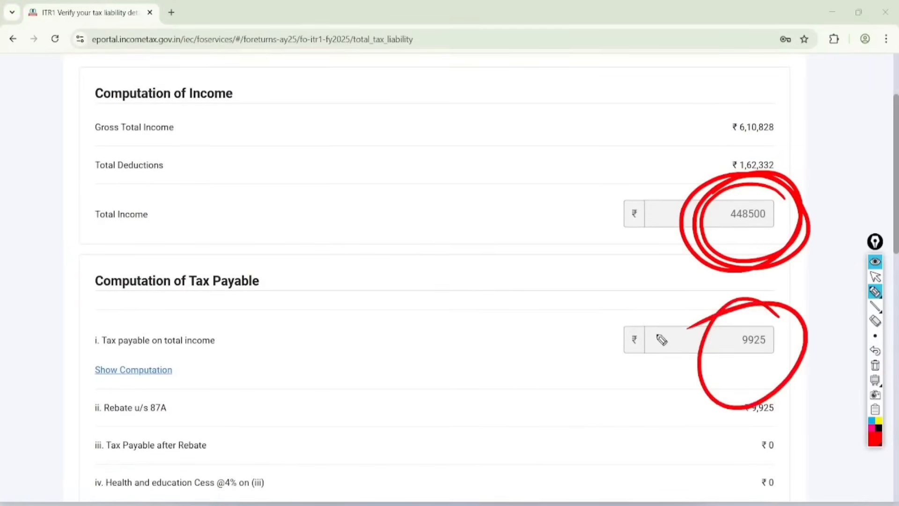
{"action": "mouse_move", "coordinate": [173, 360]}
{"action": "left_mouse_down"}
{"action": "mouse_move", "coordinate": [168, 463]}
{"action": "mouse_move", "coordinate": [103, 437]}
{"action": "left_mouse_up"}
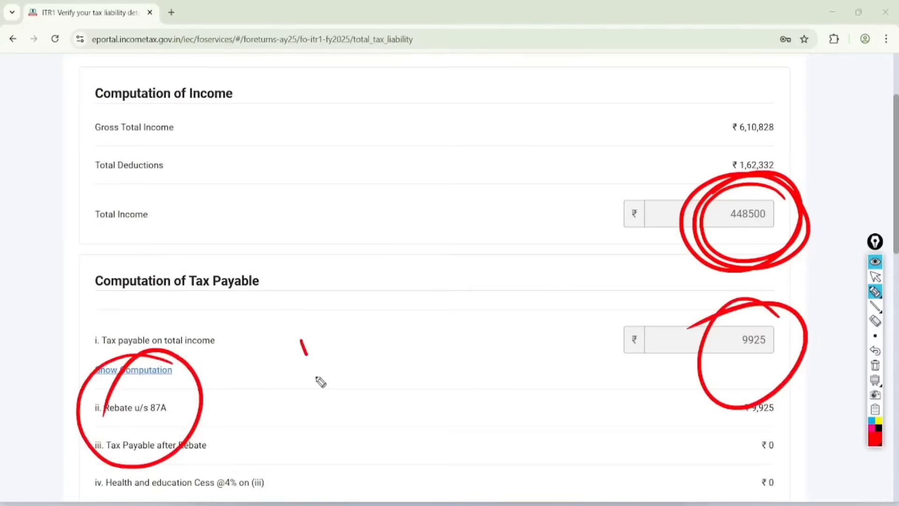
Write 12500 in red ink near the 87A rebate, underline it twice, and clear all ink.
{"action": "left_click_drag", "start_coordinate": [320, 382], "coordinate": [409, 305]}
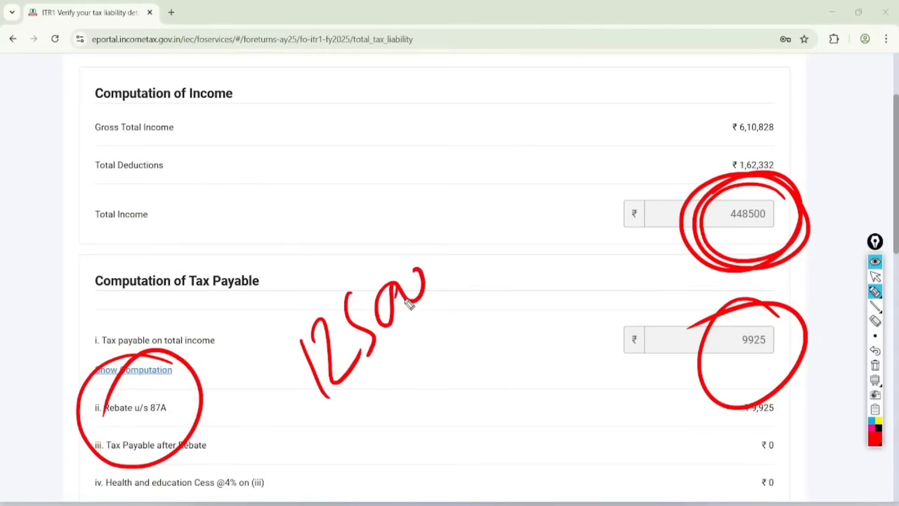
{"action": "left_click_drag", "start_coordinate": [360, 418], "coordinate": [421, 343]}
{"action": "left_click_drag", "start_coordinate": [384, 379], "coordinate": [437, 319]}
{"action": "left_click", "coordinate": [876, 277]}
{"action": "left_click", "coordinate": [875, 365]}
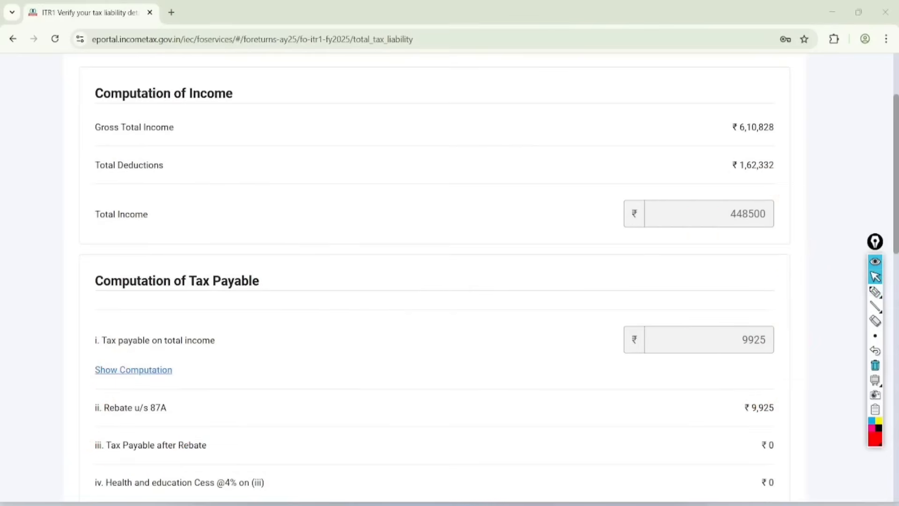
Confirm the tax liability details and proceed from the return summary to verification.
{"action": "scroll", "coordinate": [450, 281], "scroll_direction": "down", "scroll_amount": 10}
{"action": "left_click", "coordinate": [771, 363]}
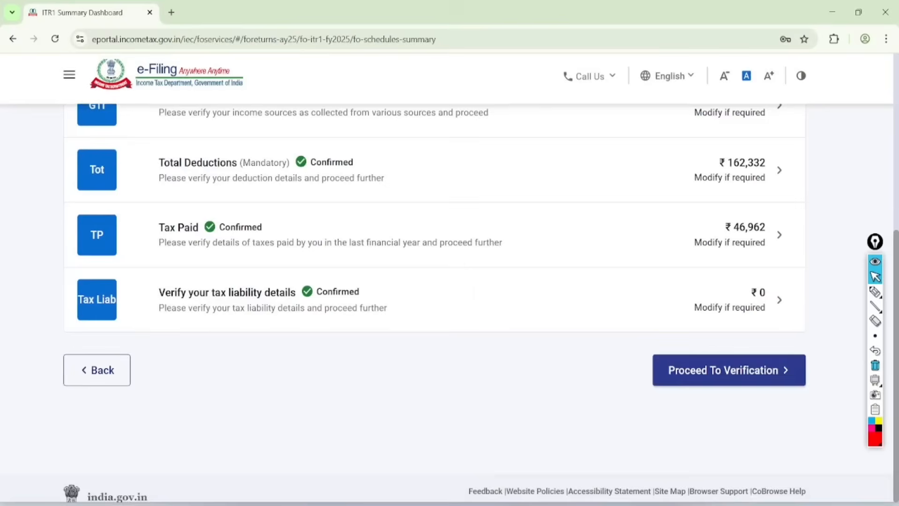
{"action": "left_click", "coordinate": [728, 370]}
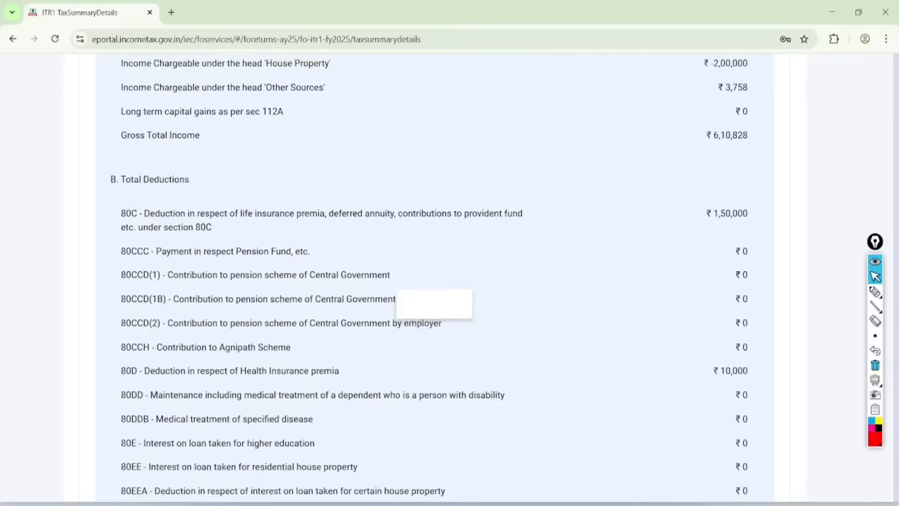
Circle, underline and tick the refund heading of the tax summary in red ink, and clear the ink.
{"action": "left_click", "coordinate": [875, 292]}
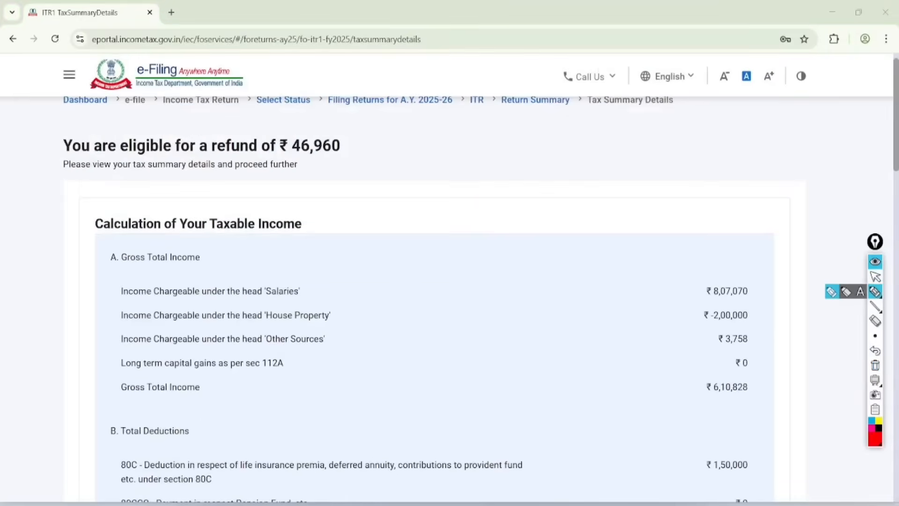
{"action": "mouse_move", "coordinate": [370, 118]}
{"action": "left_mouse_down"}
{"action": "mouse_move", "coordinate": [281, 75]}
{"action": "mouse_move", "coordinate": [239, 217]}
{"action": "mouse_move", "coordinate": [327, 103]}
{"action": "left_mouse_up"}
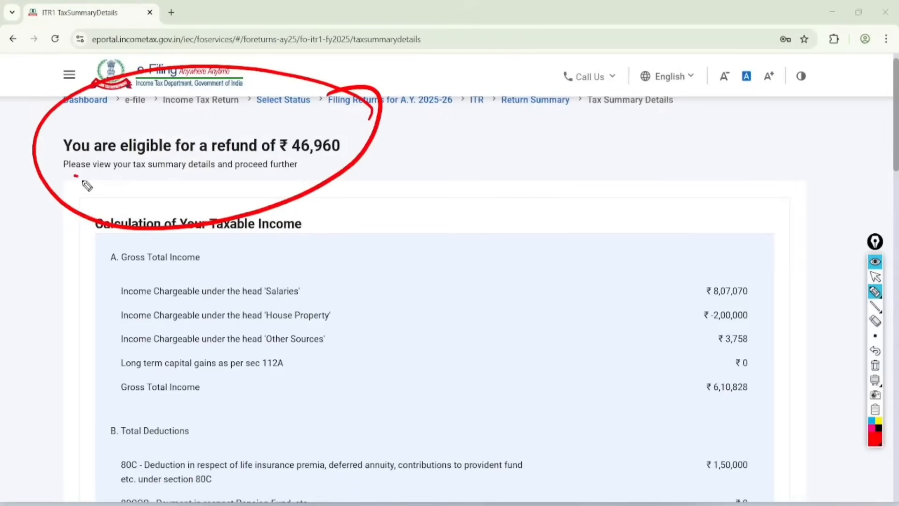
{"action": "left_click_drag", "start_coordinate": [75, 176], "coordinate": [312, 164]}
{"action": "left_click_drag", "start_coordinate": [269, 123], "coordinate": [343, 101]}
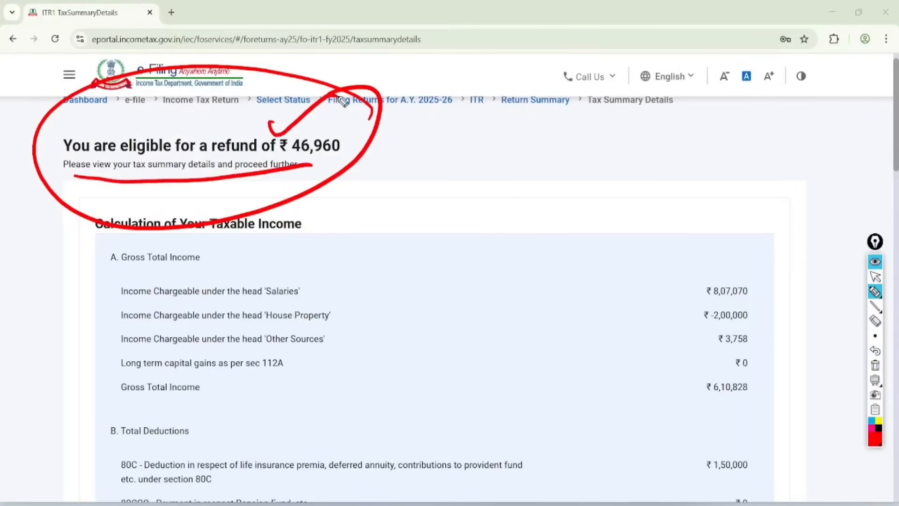
{"action": "left_click", "coordinate": [875, 276]}
{"action": "left_click", "coordinate": [875, 365]}
Go through the tax summary details to the end and continue to the return's verification form.
{"action": "scroll", "coordinate": [110, 211], "scroll_direction": "down", "scroll_amount": 15}
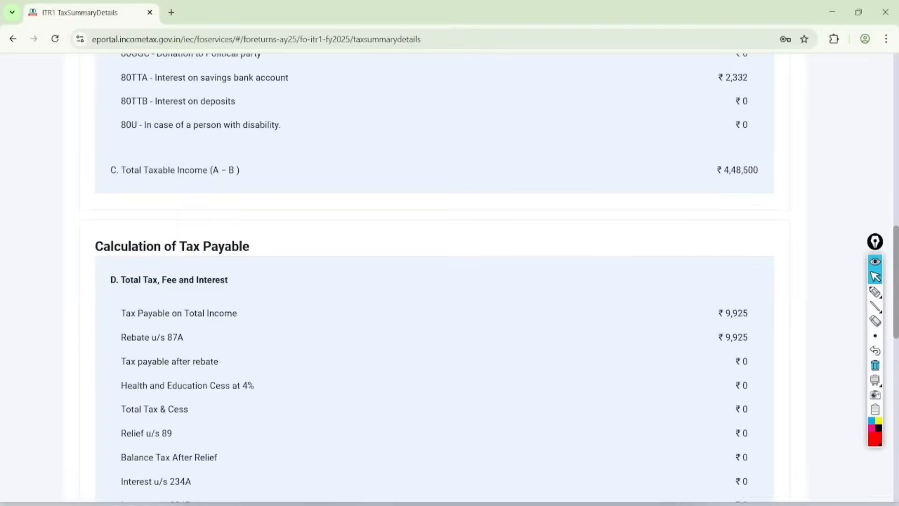
{"action": "scroll", "coordinate": [435, 281], "scroll_direction": "down", "scroll_amount": 12}
{"action": "left_click", "coordinate": [703, 363]}
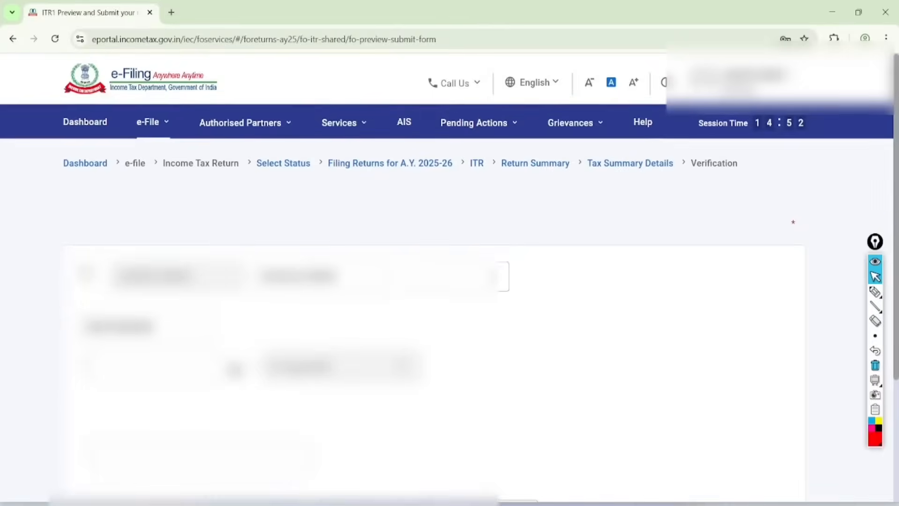
Set the place in the verification declaration to jaipur and proceed to validation.
{"action": "left_click", "coordinate": [83, 300]}
{"action": "scroll", "coordinate": [434, 281], "scroll_direction": "down", "scroll_amount": 6}
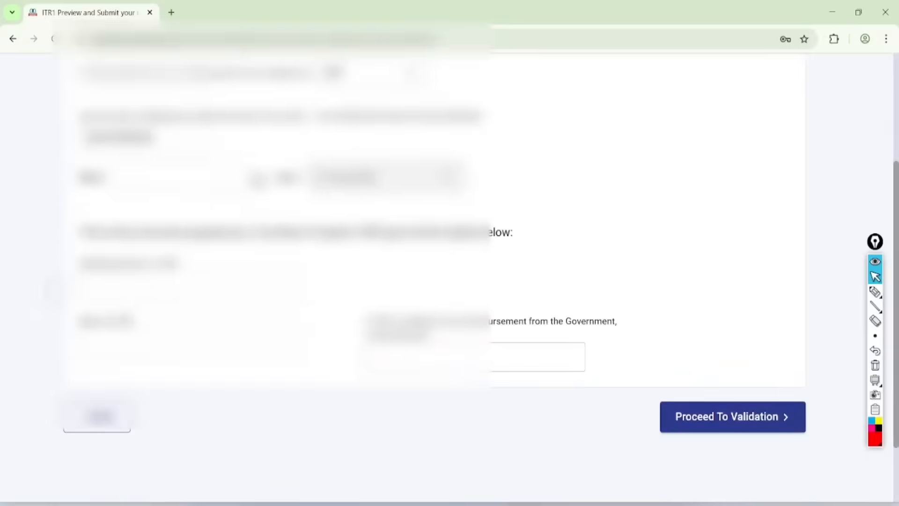
{"action": "scroll", "coordinate": [435, 281], "scroll_direction": "down", "scroll_amount": 2}
{"action": "left_click", "coordinate": [178, 121]}
{"action": "left_click", "coordinate": [186, 148]}
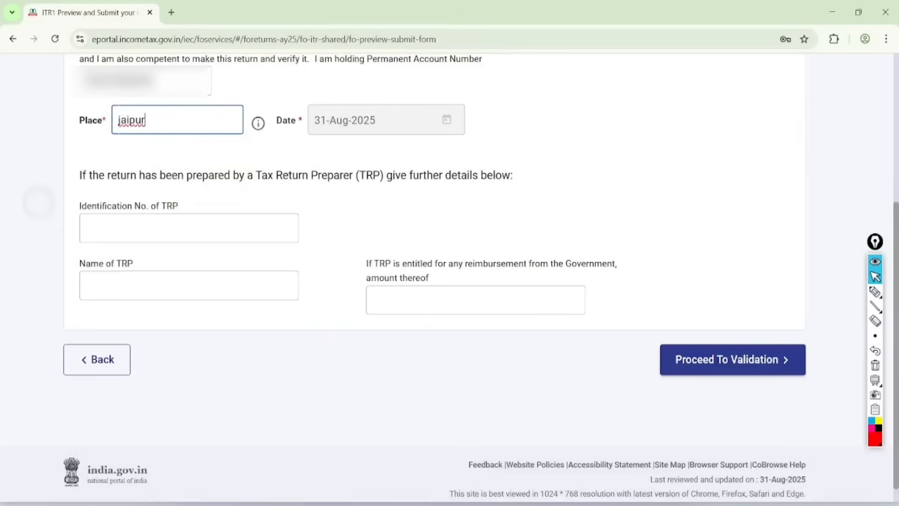
{"action": "scroll", "coordinate": [434, 281], "scroll_direction": "down", "scroll_amount": 1}
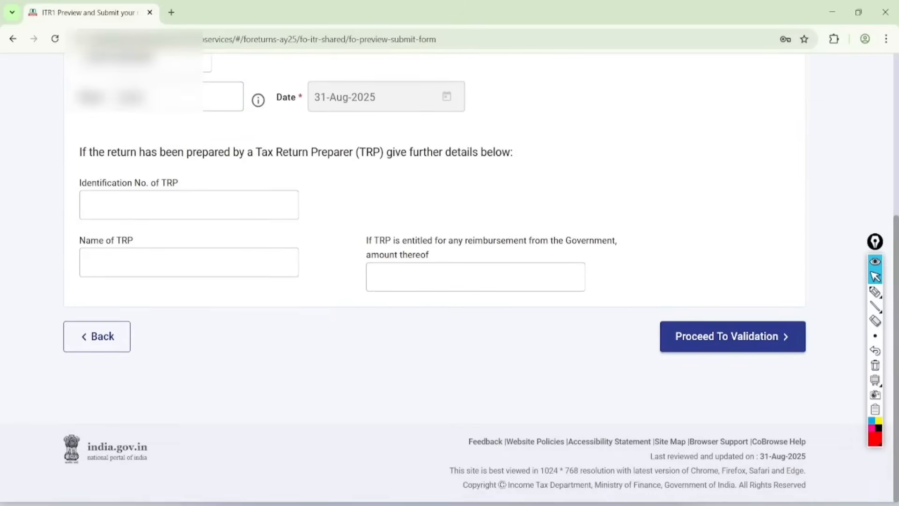
{"action": "left_click", "coordinate": [732, 337]}
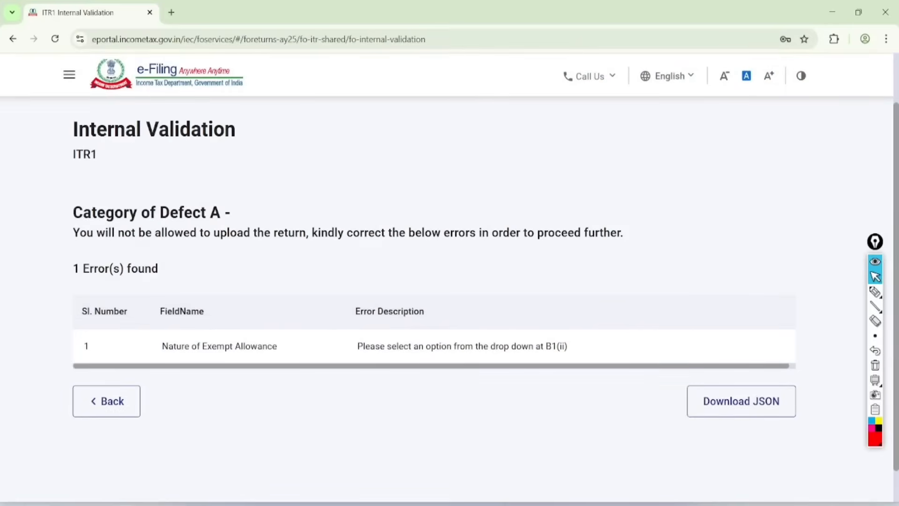
Circle the Internal Validation error description in red ink and clear the ink.
{"action": "left_click", "coordinate": [876, 292]}
{"action": "mouse_move", "coordinate": [585, 328]}
{"action": "left_mouse_down"}
{"action": "mouse_move", "coordinate": [422, 417]}
{"action": "mouse_move", "coordinate": [539, 293]}
{"action": "left_mouse_up"}
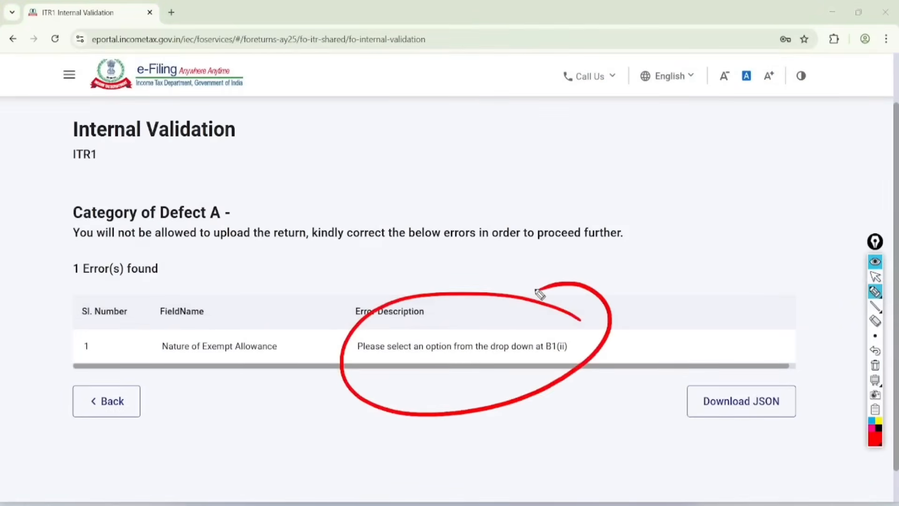
{"action": "left_click", "coordinate": [876, 277]}
{"action": "left_click", "coordinate": [875, 365]}
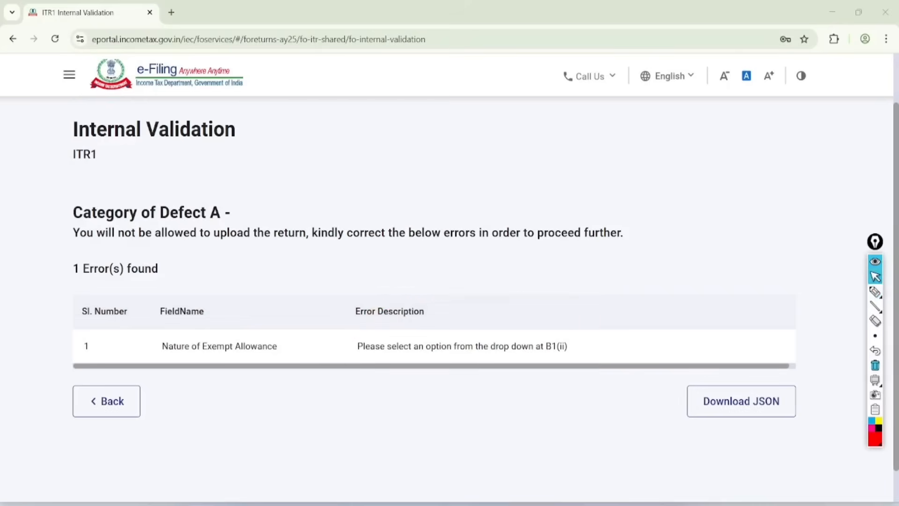
Open the Nature of Exempt Allowance error, delete the blank second exempt allowance entry, and save the salary income.
{"action": "left_click", "coordinate": [462, 346]}
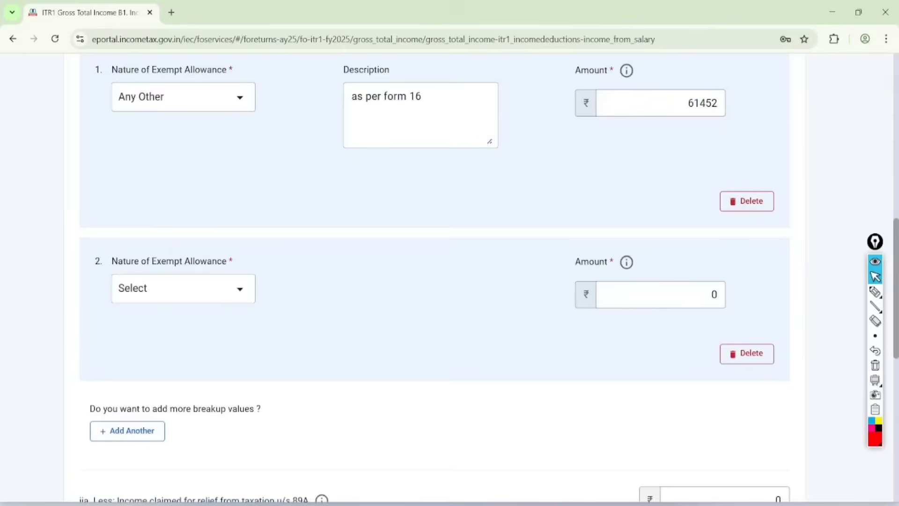
{"action": "left_click", "coordinate": [747, 353]}
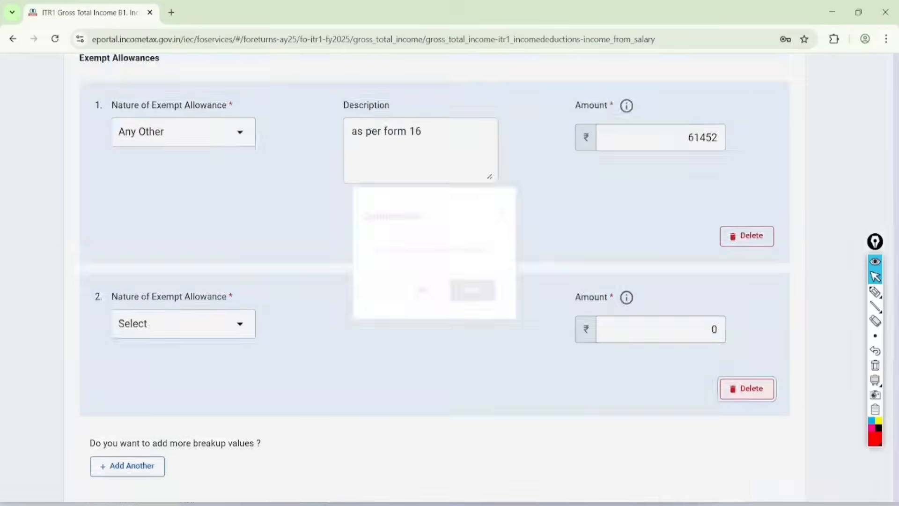
{"action": "left_click", "coordinate": [478, 295]}
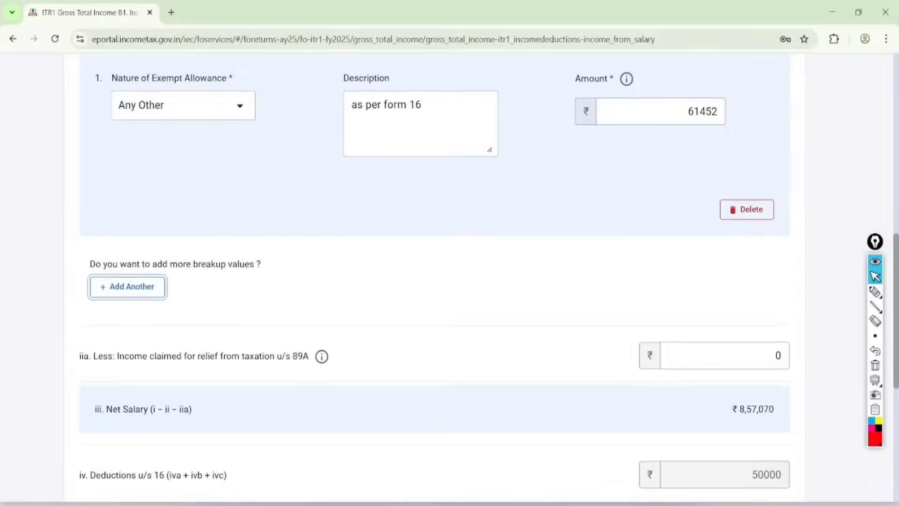
{"action": "scroll", "coordinate": [479, 295], "scroll_direction": "down", "scroll_amount": 5}
{"action": "left_click", "coordinate": [773, 364]}
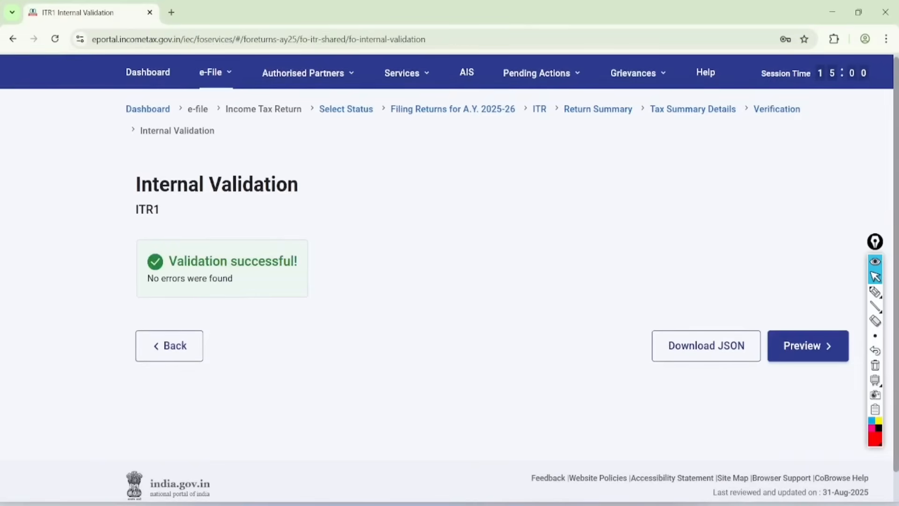
Circle the Internal Validation success message and draw tick marks beside it in red ink, then clear the ink.
{"action": "left_click", "coordinate": [875, 292]}
{"action": "mouse_move", "coordinate": [260, 205]}
{"action": "left_mouse_down"}
{"action": "mouse_move", "coordinate": [315, 293]}
{"action": "mouse_move", "coordinate": [187, 233]}
{"action": "left_mouse_up"}
{"action": "left_click_drag", "start_coordinate": [379, 246], "coordinate": [463, 215]}
{"action": "left_click_drag", "start_coordinate": [380, 279], "coordinate": [492, 232]}
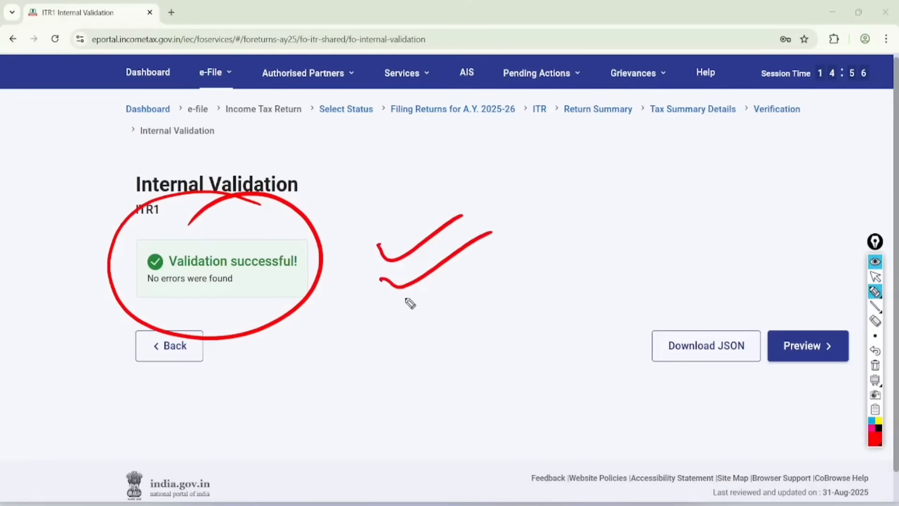
{"action": "left_click_drag", "start_coordinate": [388, 306], "coordinate": [496, 257]}
{"action": "left_click_drag", "start_coordinate": [399, 331], "coordinate": [489, 296]}
{"action": "left_click_drag", "start_coordinate": [389, 384], "coordinate": [491, 338]}
{"action": "mouse_move", "coordinate": [499, 147]}
{"action": "left_mouse_down"}
{"action": "mouse_move", "coordinate": [474, 430]}
{"action": "mouse_move", "coordinate": [435, 171]}
{"action": "left_mouse_up"}
{"action": "left_click", "coordinate": [874, 276]}
{"action": "left_click", "coordinate": [874, 365]}
Preview the return's 80D health insurance deduction section and proceed through upload level validation to the return's verification.
{"action": "left_click", "coordinate": [811, 345]}
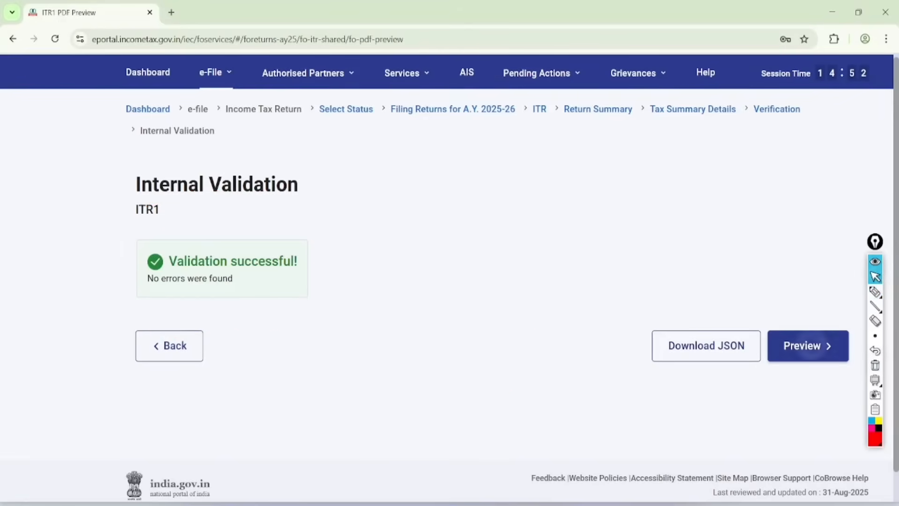
{"action": "left_click", "coordinate": [201, 408]}
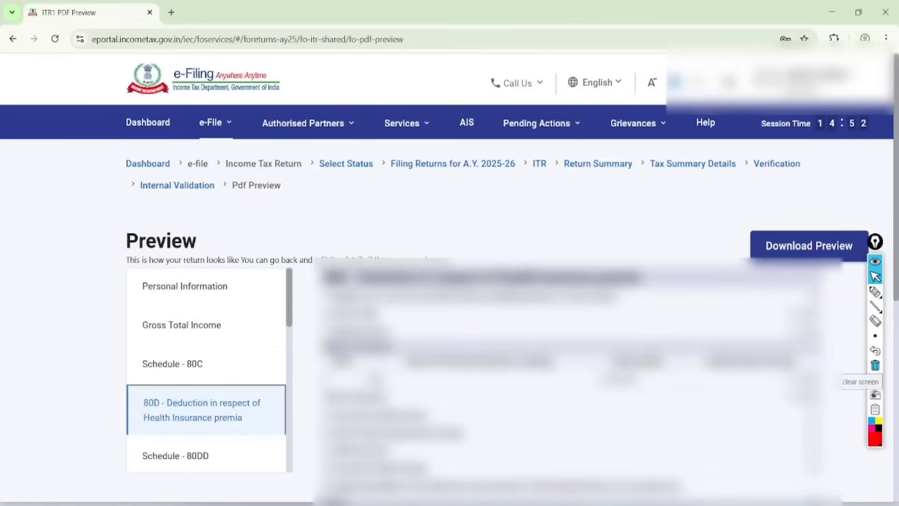
{"action": "scroll", "coordinate": [450, 281], "scroll_direction": "down", "scroll_amount": 10}
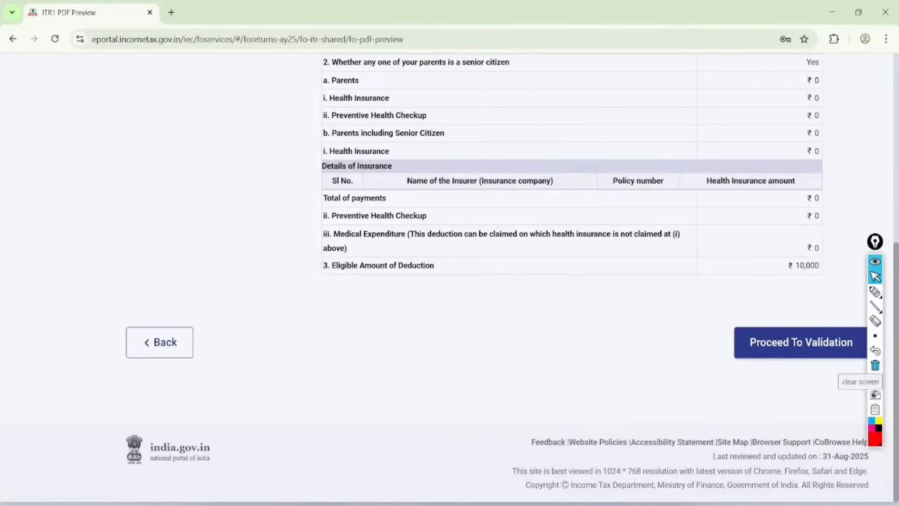
{"action": "left_click", "coordinate": [801, 343]}
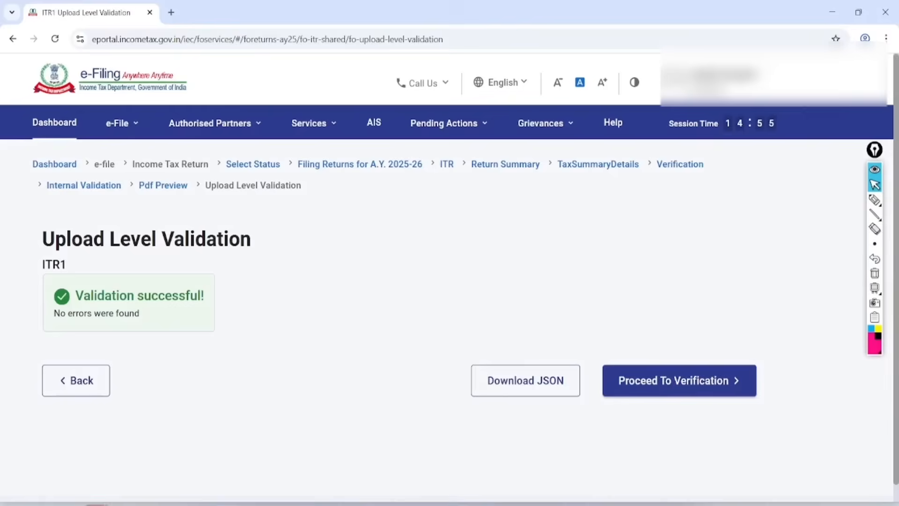
{"action": "left_click", "coordinate": [679, 380]}
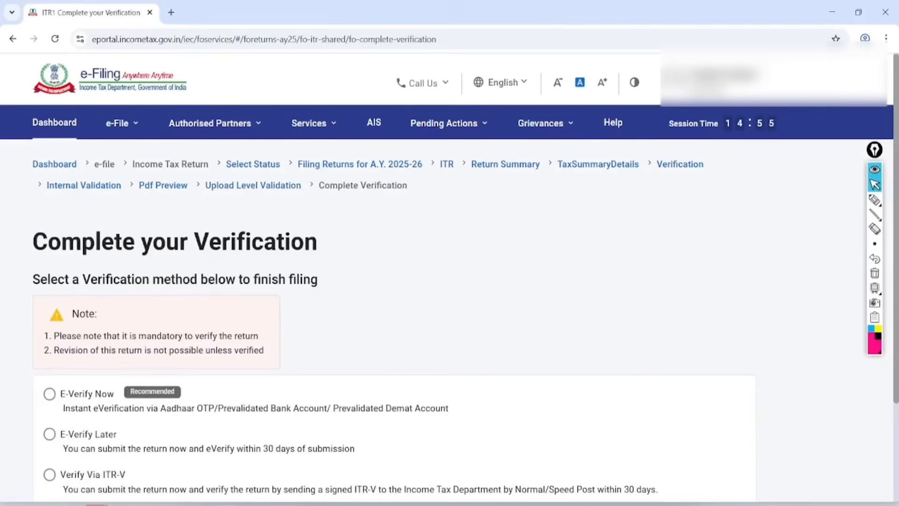
Mark the E-Verify Now, E-Verify Later and signed ITR-V options with their 30-day limits in pink ink, and clear the ink.
{"action": "scroll", "coordinate": [447, 281], "scroll_direction": "down", "scroll_amount": 3}
{"action": "scroll", "coordinate": [447, 281], "scroll_direction": "down", "scroll_amount": 1}
{"action": "left_click", "coordinate": [875, 200]}
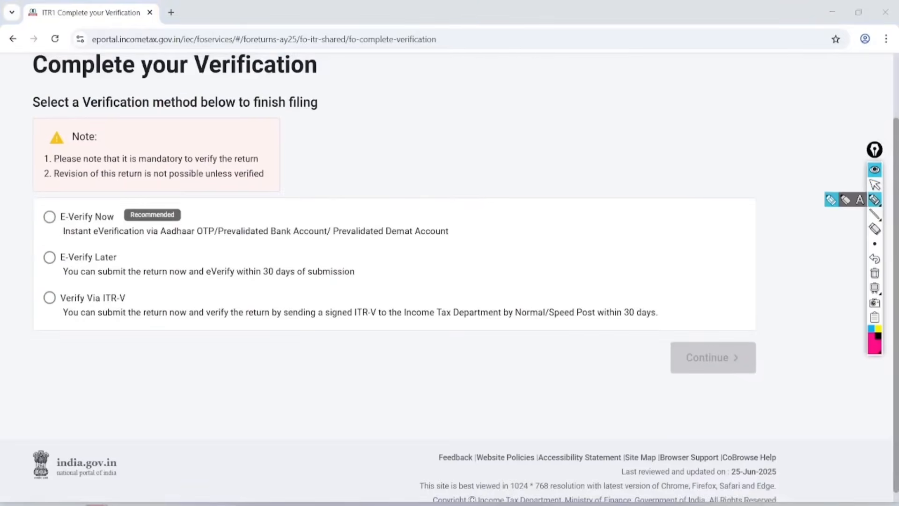
{"action": "mouse_move", "coordinate": [152, 162]}
{"action": "left_mouse_down"}
{"action": "mouse_move", "coordinate": [80, 165]}
{"action": "mouse_move", "coordinate": [63, 247]}
{"action": "mouse_move", "coordinate": [218, 221]}
{"action": "mouse_move", "coordinate": [120, 184]}
{"action": "left_mouse_up"}
{"action": "mouse_move", "coordinate": [194, 199]}
{"action": "left_mouse_down"}
{"action": "mouse_move", "coordinate": [216, 209]}
{"action": "mouse_move", "coordinate": [323, 161]}
{"action": "left_mouse_up"}
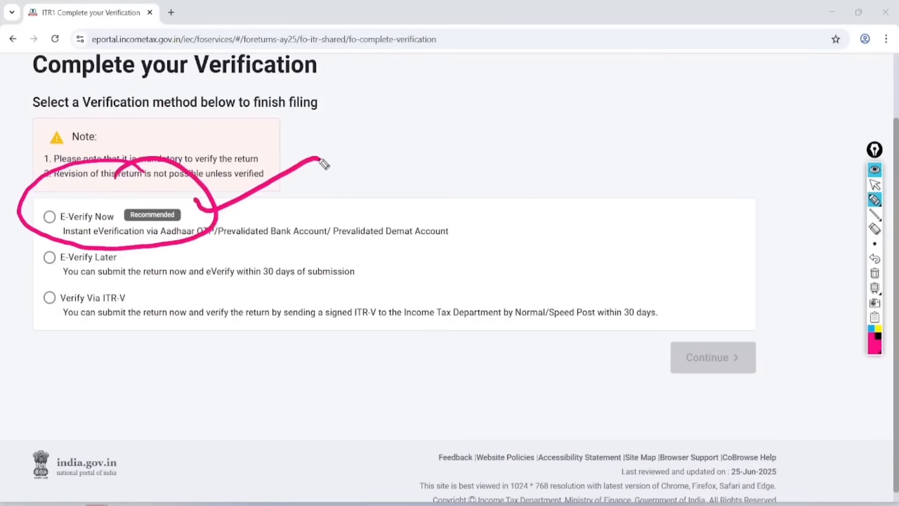
{"action": "mouse_move", "coordinate": [143, 248]}
{"action": "left_mouse_down"}
{"action": "mouse_move", "coordinate": [134, 280]}
{"action": "mouse_move", "coordinate": [105, 241]}
{"action": "left_mouse_up"}
{"action": "mouse_move", "coordinate": [335, 244]}
{"action": "left_mouse_down"}
{"action": "mouse_move", "coordinate": [252, 278]}
{"action": "mouse_move", "coordinate": [270, 252]}
{"action": "left_mouse_up"}
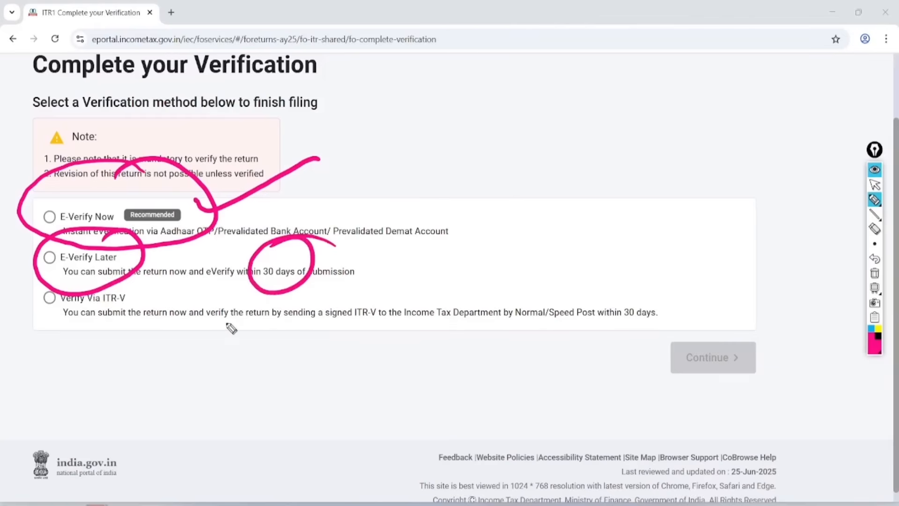
{"action": "left_click_drag", "start_coordinate": [305, 323], "coordinate": [393, 320]}
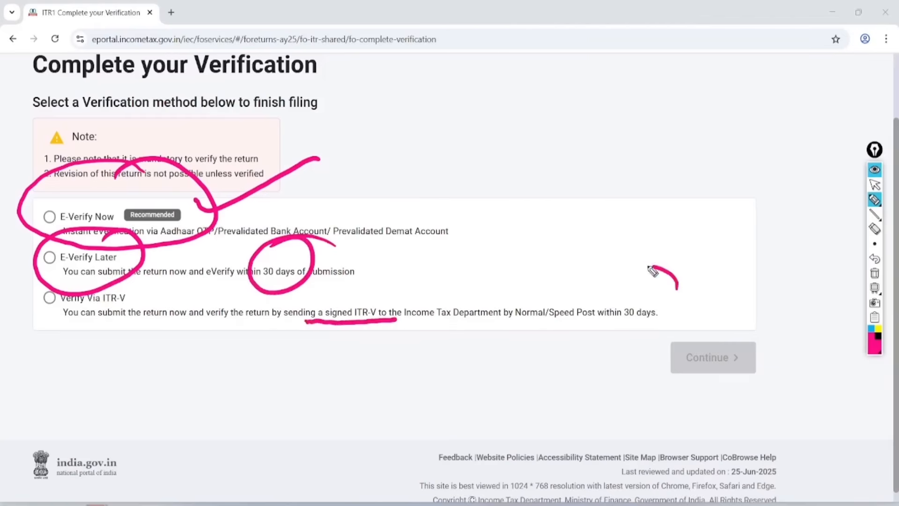
{"action": "mouse_move", "coordinate": [652, 267]}
{"action": "left_mouse_down"}
{"action": "mouse_move", "coordinate": [674, 285]}
{"action": "mouse_move", "coordinate": [635, 284]}
{"action": "left_mouse_up"}
{"action": "left_click", "coordinate": [875, 185]}
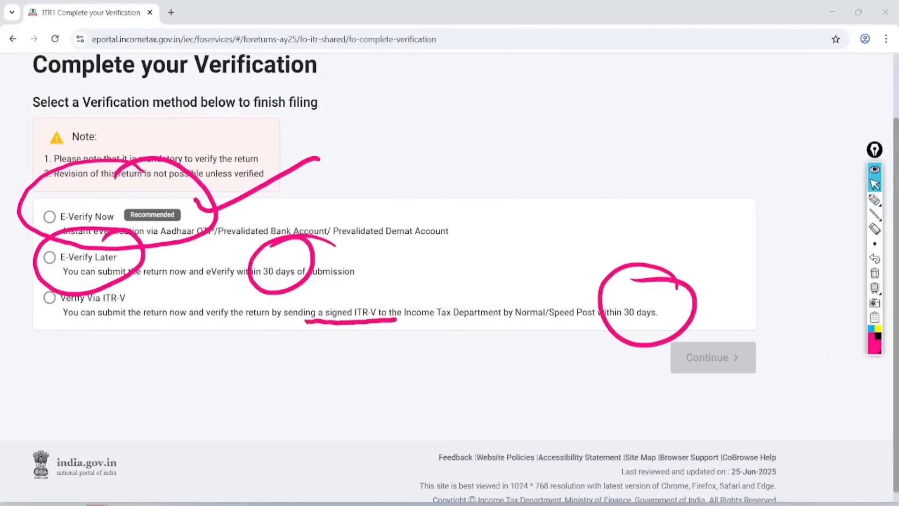
{"action": "left_click", "coordinate": [875, 273]}
Choose E-Verify Now and continue with verification by OTP on the mobile number registered with Aadhaar.
{"action": "left_click", "coordinate": [50, 216]}
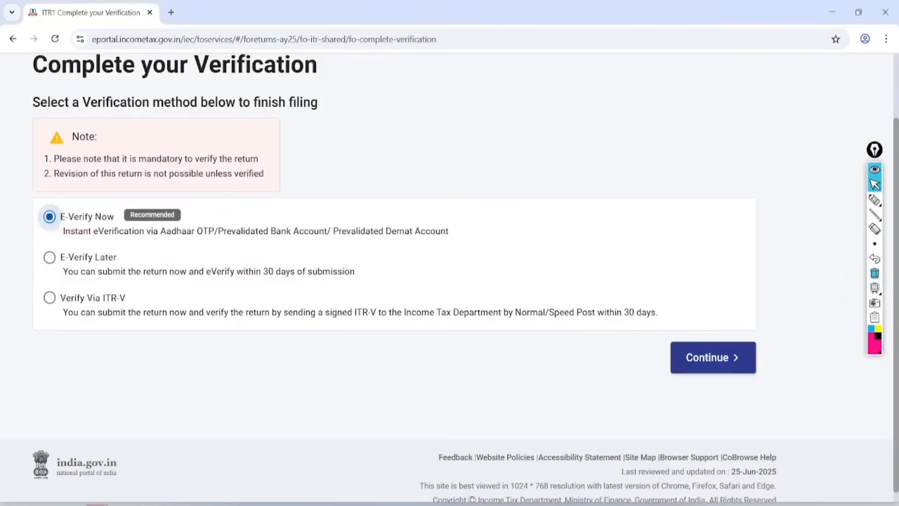
{"action": "left_click", "coordinate": [713, 357]}
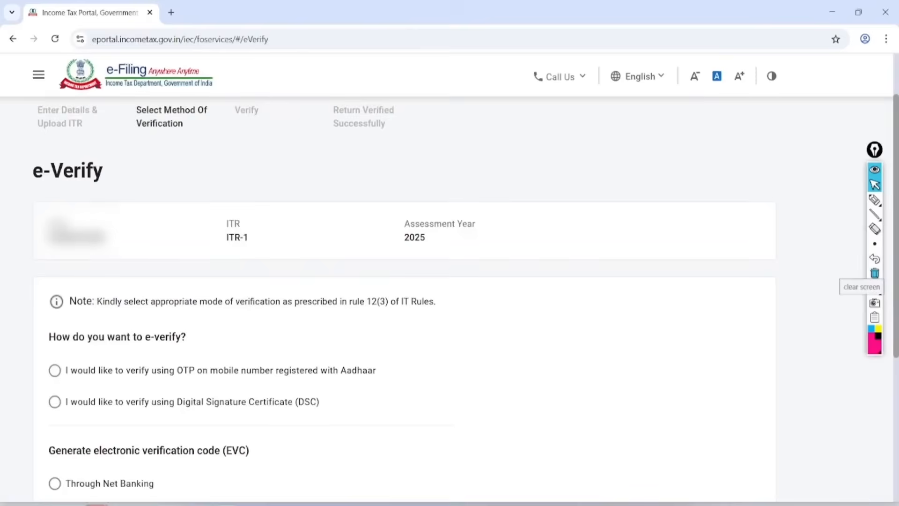
{"action": "scroll", "coordinate": [450, 281], "scroll_direction": "down", "scroll_amount": 5}
{"action": "left_click", "coordinate": [55, 104]}
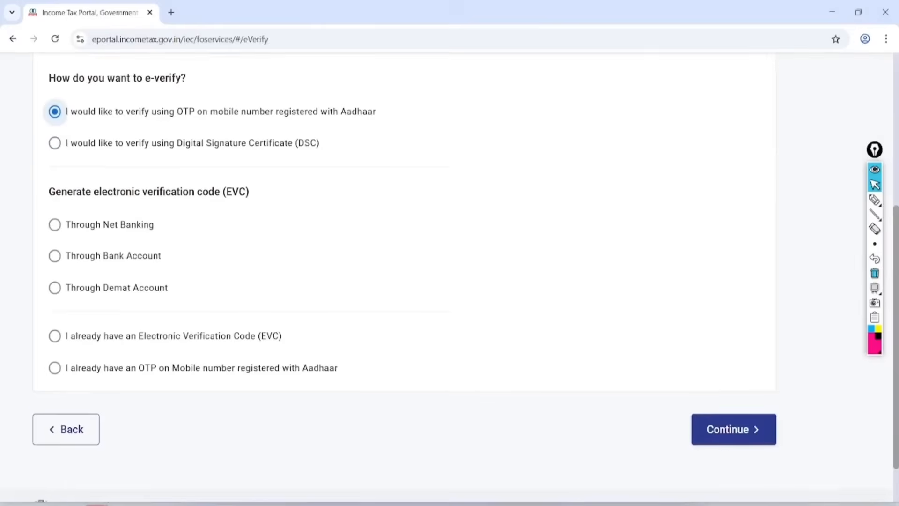
{"action": "left_click", "coordinate": [734, 429]}
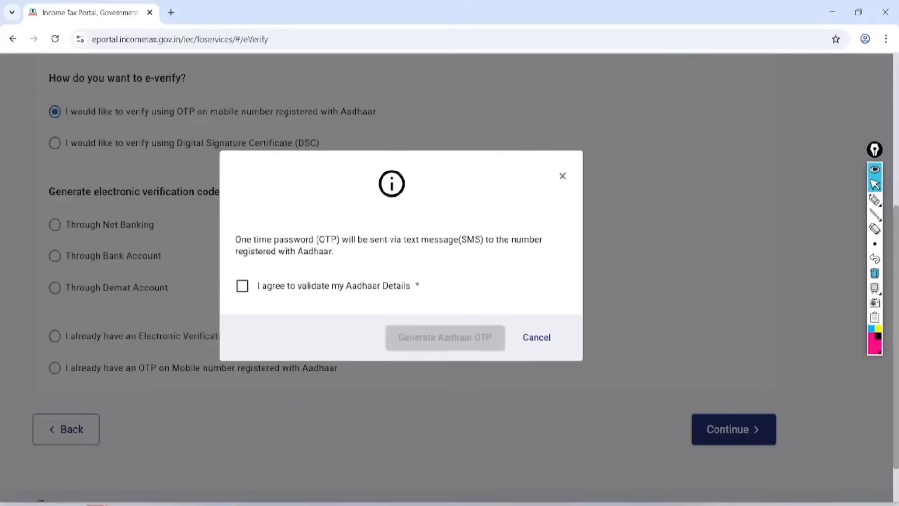
Agree to validate the Aadhaar details, generate the Aadhaar OTP and enter the received OTP.
{"action": "left_click", "coordinate": [242, 286]}
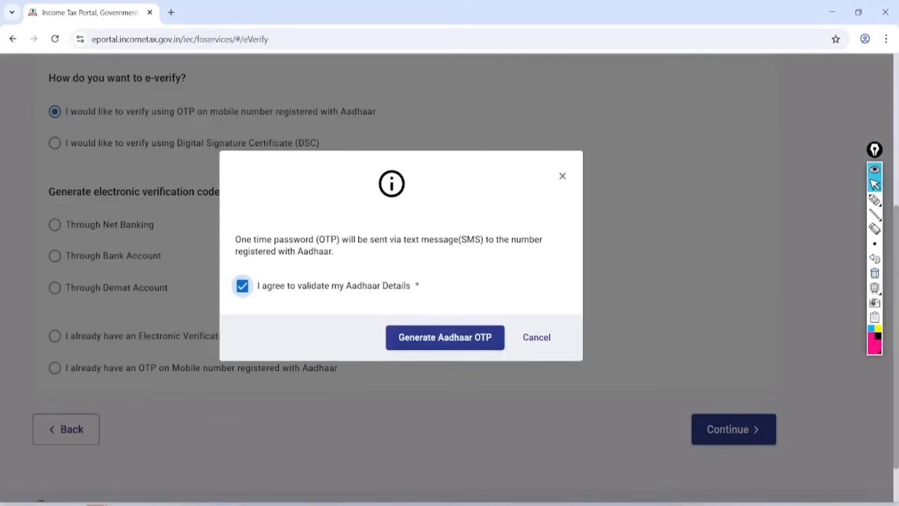
{"action": "left_click", "coordinate": [445, 337]}
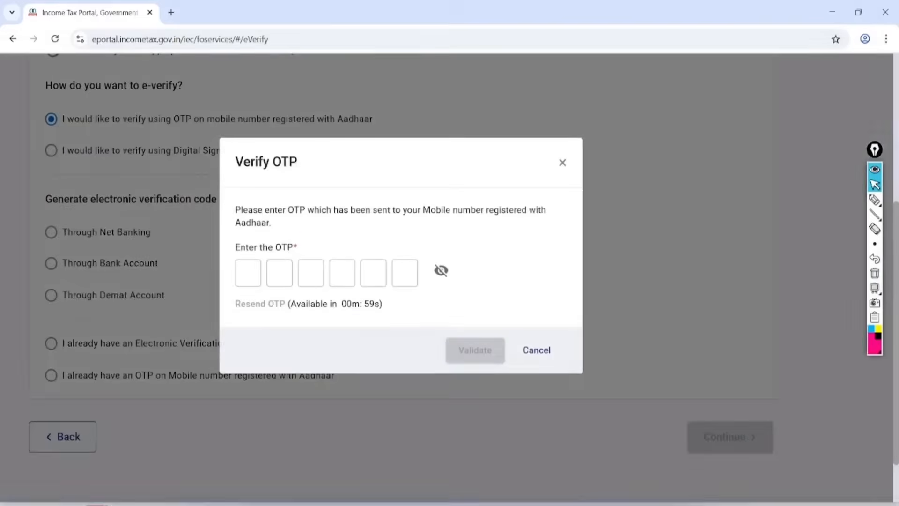
{"action": "left_click", "coordinate": [248, 273]}
{"action": "type", "text": "•••••"}
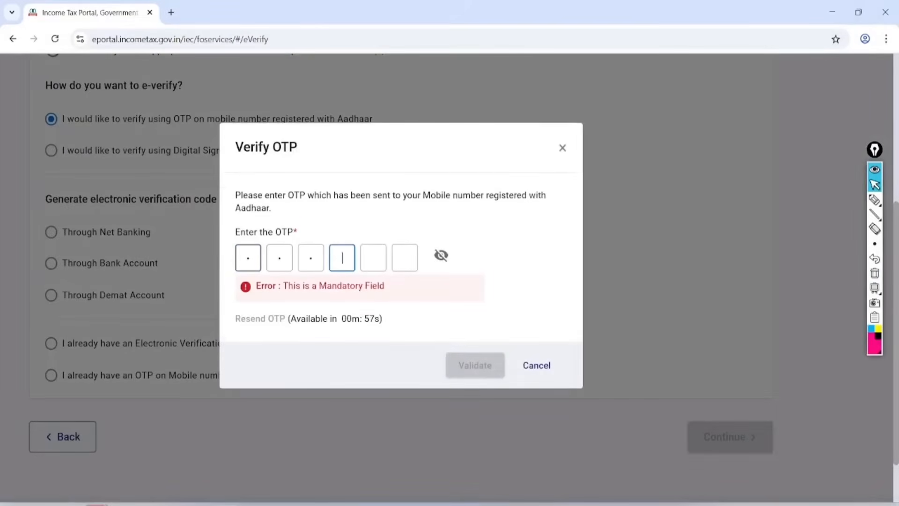
{"action": "type", "text": "•"}
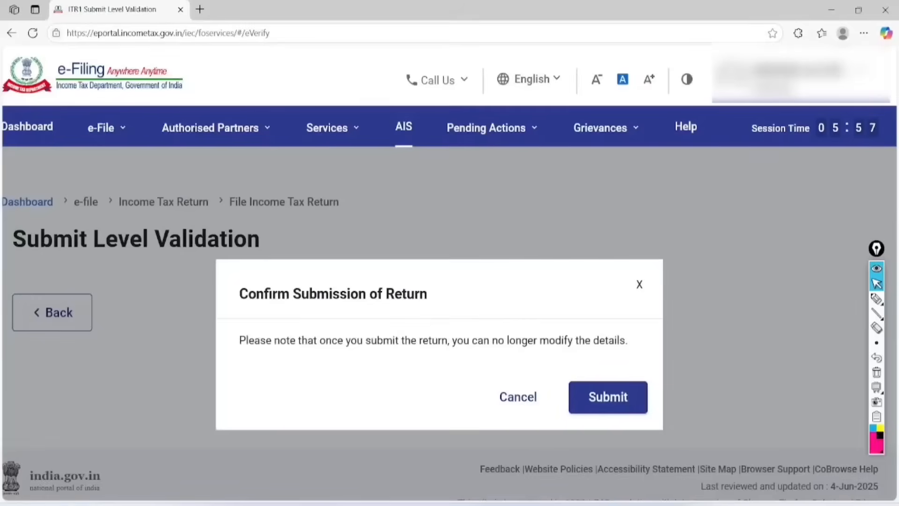
Circle the submission confirmation's heading, note and Submit option in pink ink, clear the ink and submit the return.
{"action": "left_click", "coordinate": [877, 298]}
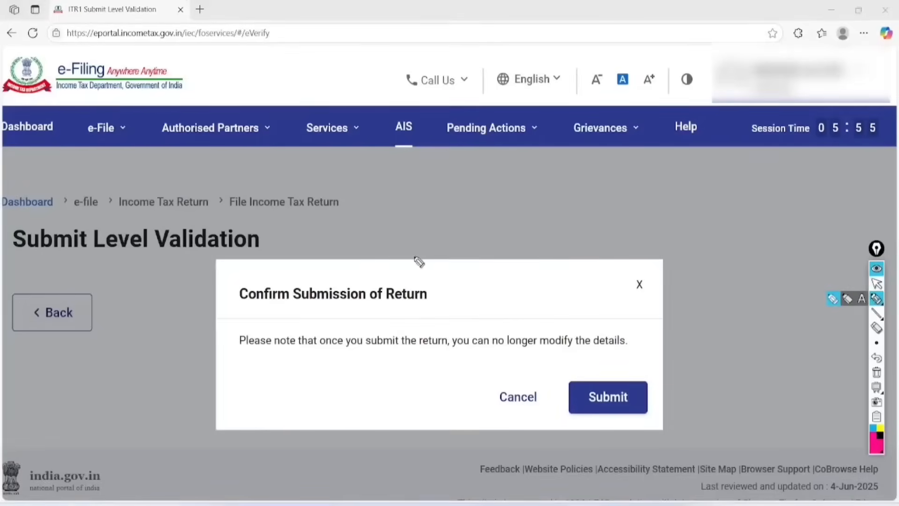
{"action": "mouse_move", "coordinate": [447, 257]}
{"action": "left_mouse_down"}
{"action": "mouse_move", "coordinate": [323, 245]}
{"action": "mouse_move", "coordinate": [283, 317]}
{"action": "mouse_move", "coordinate": [454, 262]}
{"action": "mouse_move", "coordinate": [424, 251]}
{"action": "left_mouse_up"}
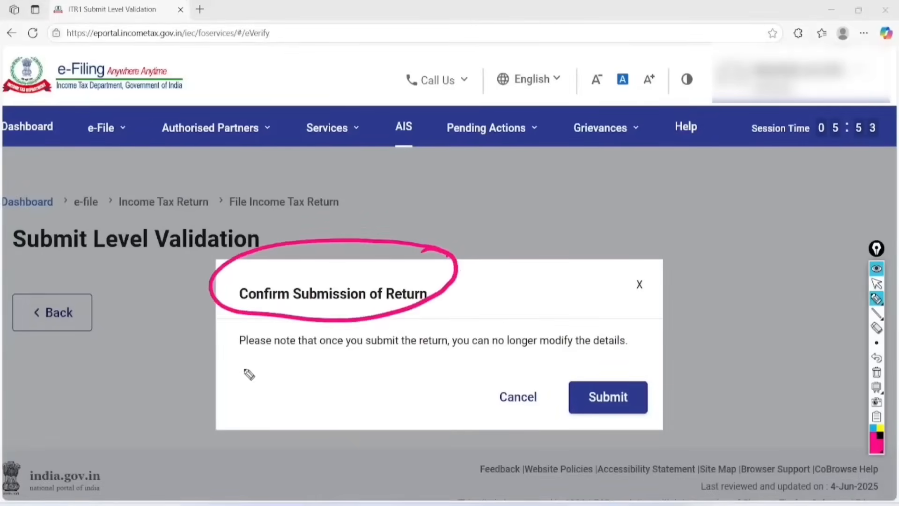
{"action": "mouse_move", "coordinate": [220, 355]}
{"action": "left_mouse_down"}
{"action": "mouse_move", "coordinate": [572, 363]}
{"action": "mouse_move", "coordinate": [496, 326]}
{"action": "mouse_move", "coordinate": [220, 353]}
{"action": "mouse_move", "coordinate": [224, 372]}
{"action": "left_mouse_up"}
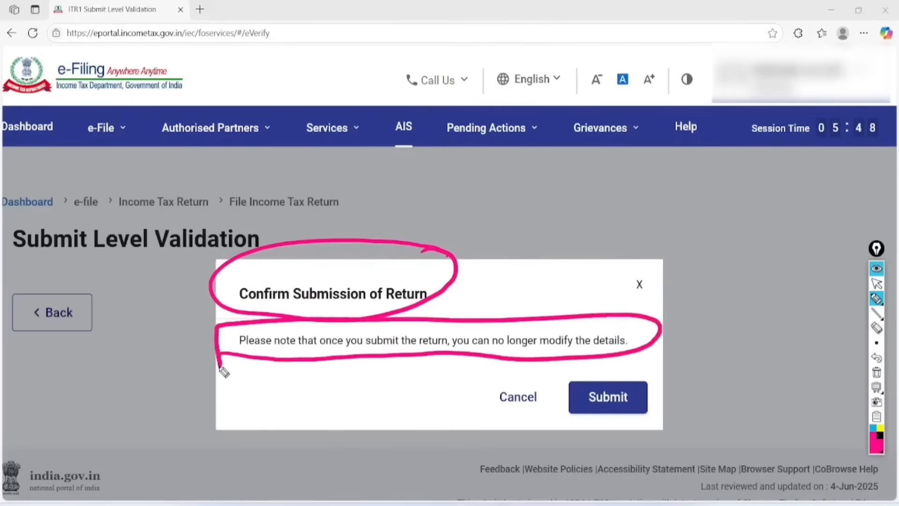
{"action": "mouse_move", "coordinate": [653, 373]}
{"action": "left_mouse_down"}
{"action": "mouse_move", "coordinate": [603, 437]}
{"action": "mouse_move", "coordinate": [649, 359]}
{"action": "left_mouse_up"}
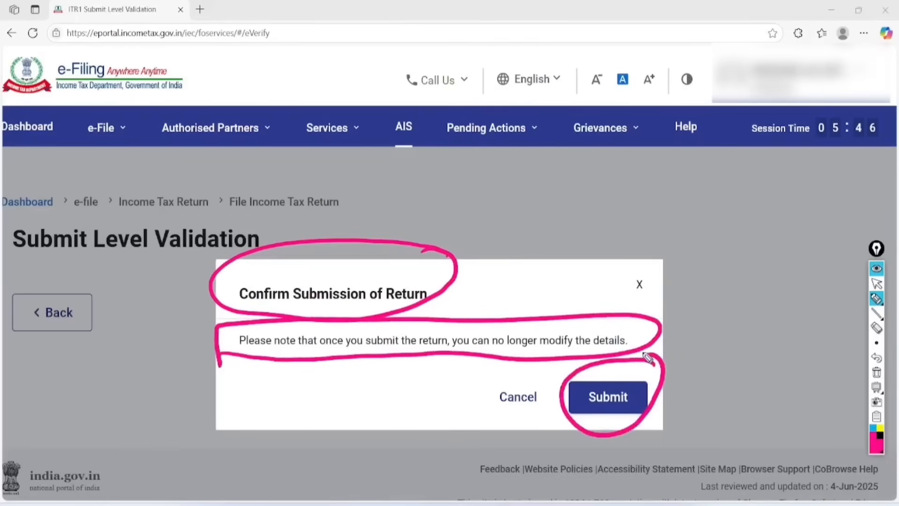
{"action": "left_click", "coordinate": [877, 373]}
{"action": "left_click", "coordinate": [876, 284]}
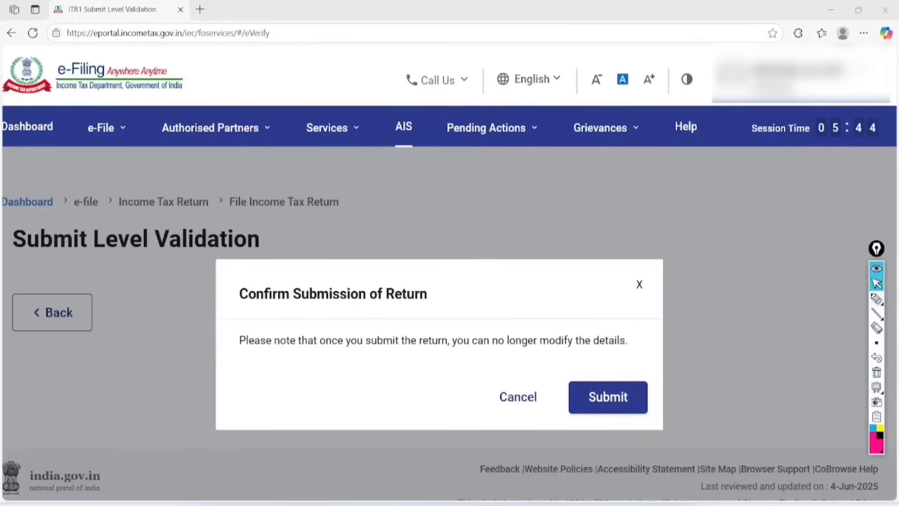
{"action": "left_click", "coordinate": [608, 396]}
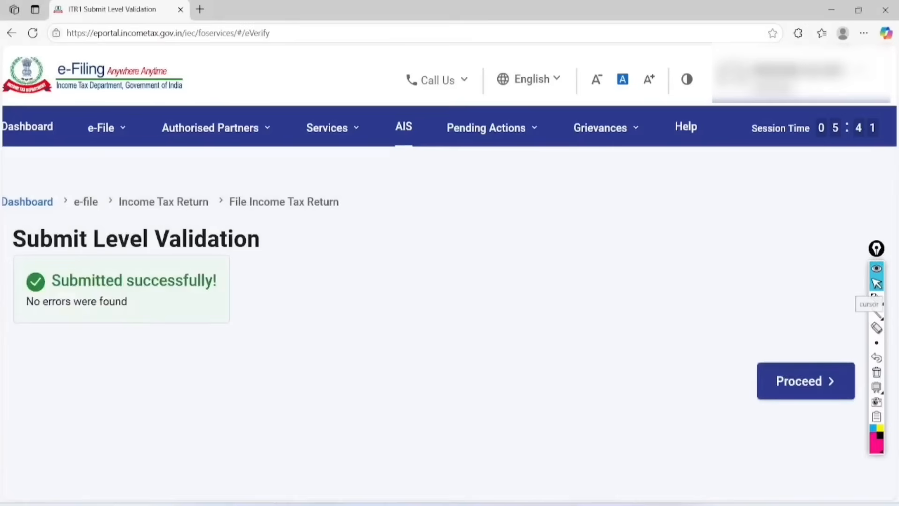
Circle the Submit Level Validation success message in pink ink, clear the ink and proceed.
{"action": "left_click", "coordinate": [877, 299]}
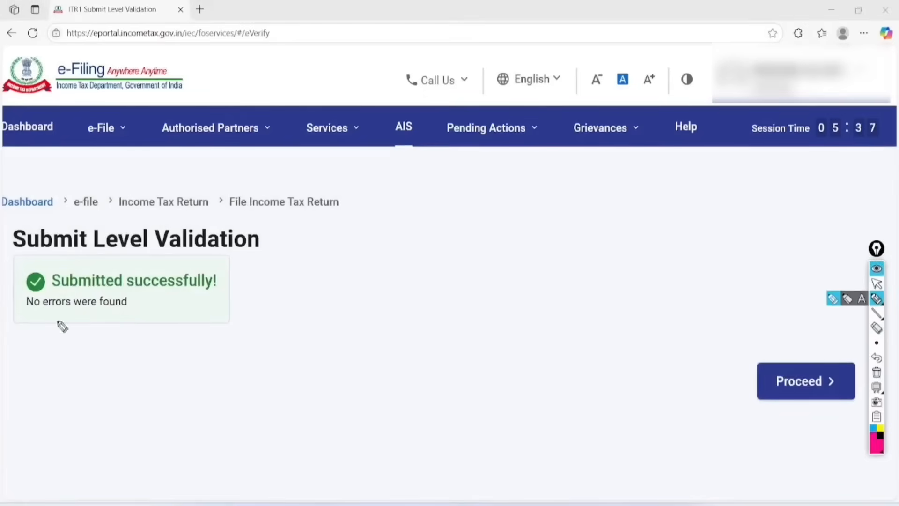
{"action": "mouse_move", "coordinate": [224, 259]}
{"action": "left_mouse_down"}
{"action": "mouse_move", "coordinate": [120, 199]}
{"action": "mouse_move", "coordinate": [80, 374]}
{"action": "mouse_move", "coordinate": [136, 231]}
{"action": "mouse_move", "coordinate": [123, 242]}
{"action": "left_mouse_up"}
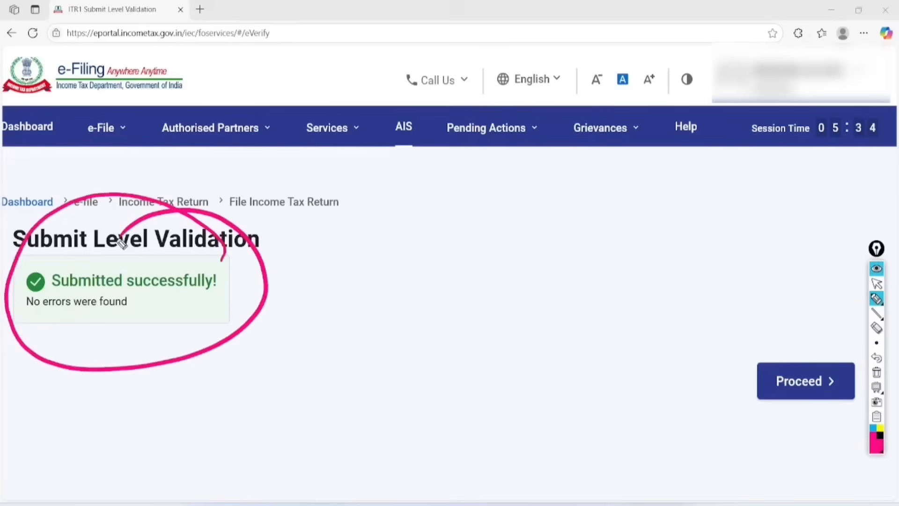
{"action": "left_click", "coordinate": [876, 373]}
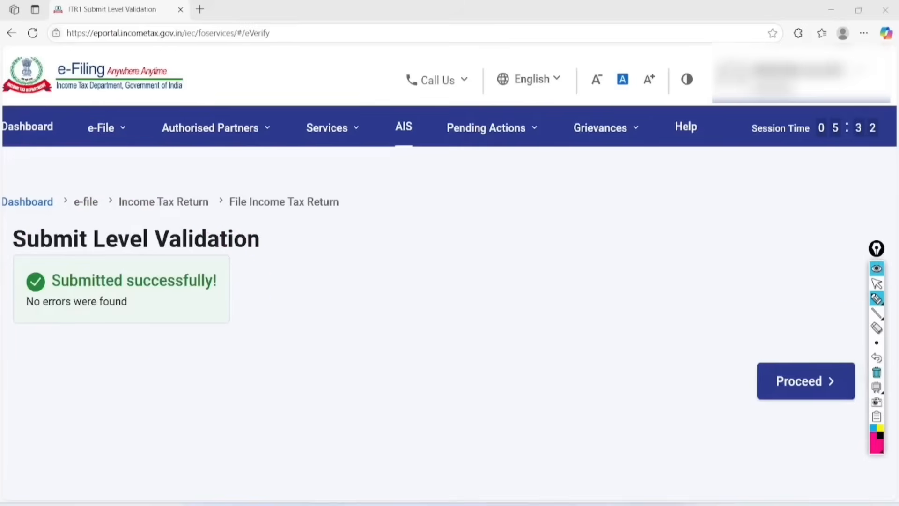
{"action": "left_click", "coordinate": [876, 284]}
{"action": "left_click", "coordinate": [805, 381]}
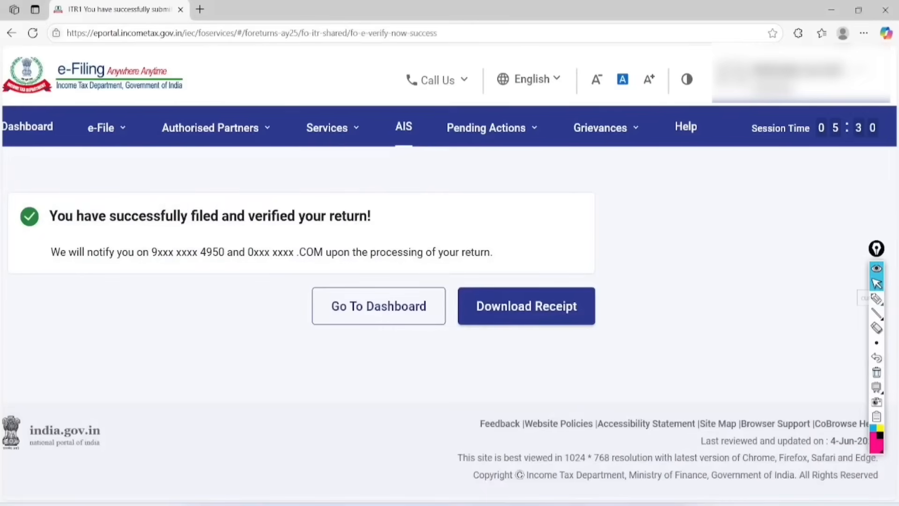
Mark the filed and verified message, the notification contacts and the dashboard and receipt options in pink ink, and clear the ink.
{"action": "left_click", "coordinate": [876, 298]}
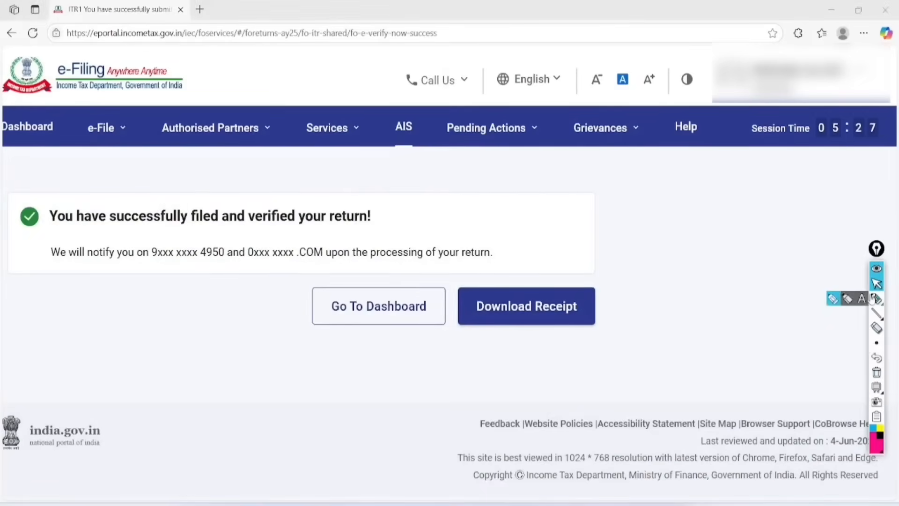
{"action": "left_click", "coordinate": [876, 299]}
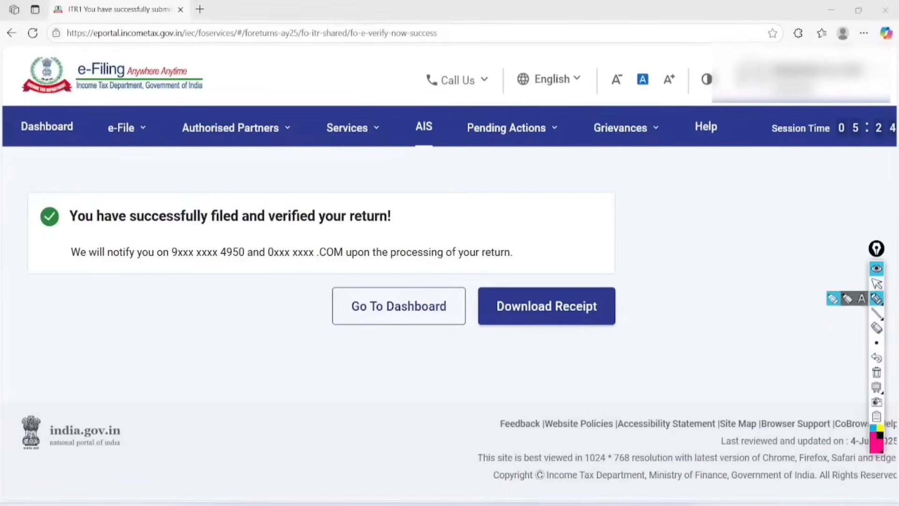
{"action": "mouse_move", "coordinate": [257, 195]}
{"action": "left_mouse_down"}
{"action": "mouse_move", "coordinate": [196, 201]}
{"action": "mouse_move", "coordinate": [221, 188]}
{"action": "left_mouse_up"}
{"action": "mouse_move", "coordinate": [348, 184]}
{"action": "left_mouse_down"}
{"action": "mouse_move", "coordinate": [300, 171]}
{"action": "mouse_move", "coordinate": [328, 162]}
{"action": "mouse_move", "coordinate": [295, 165]}
{"action": "left_mouse_up"}
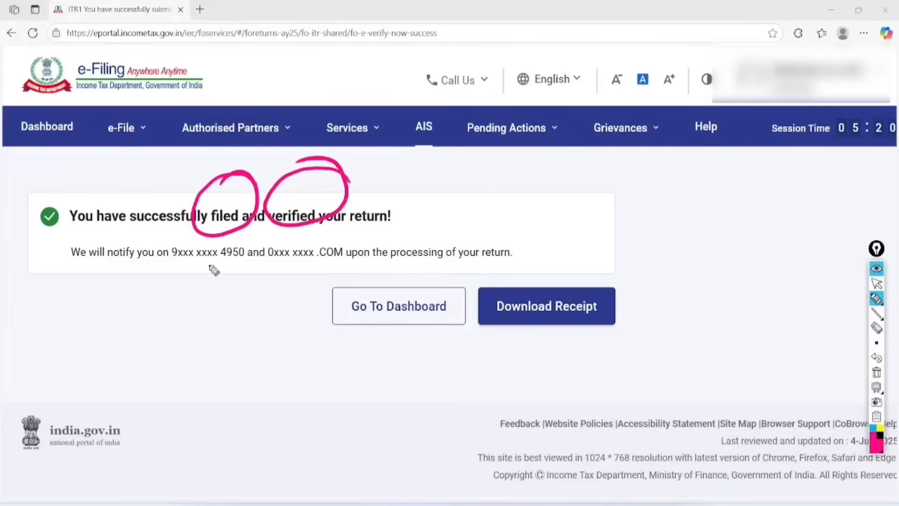
{"action": "mouse_move", "coordinate": [253, 235]}
{"action": "left_mouse_down"}
{"action": "mouse_move", "coordinate": [202, 234]}
{"action": "mouse_move", "coordinate": [256, 267]}
{"action": "mouse_move", "coordinate": [241, 227]}
{"action": "left_mouse_up"}
{"action": "mouse_move", "coordinate": [361, 232]}
{"action": "left_mouse_down"}
{"action": "mouse_move", "coordinate": [323, 221]}
{"action": "mouse_move", "coordinate": [349, 243]}
{"action": "mouse_move", "coordinate": [300, 230]}
{"action": "left_mouse_up"}
{"action": "left_click_drag", "start_coordinate": [368, 268], "coordinate": [520, 256]}
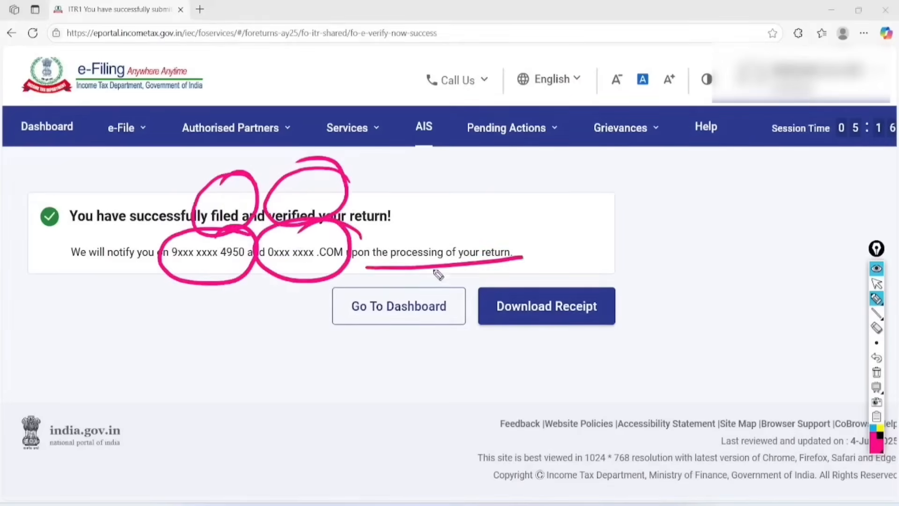
{"action": "left_click_drag", "start_coordinate": [386, 282], "coordinate": [530, 265]}
{"action": "mouse_move", "coordinate": [126, 217]}
{"action": "left_mouse_down"}
{"action": "mouse_move", "coordinate": [89, 219]}
{"action": "mouse_move", "coordinate": [101, 227]}
{"action": "left_mouse_up"}
{"action": "mouse_move", "coordinate": [324, 325]}
{"action": "left_mouse_down"}
{"action": "mouse_move", "coordinate": [345, 358]}
{"action": "mouse_move", "coordinate": [445, 293]}
{"action": "left_mouse_up"}
{"action": "mouse_move", "coordinate": [632, 271]}
{"action": "left_mouse_down"}
{"action": "mouse_move", "coordinate": [477, 302]}
{"action": "mouse_move", "coordinate": [541, 249]}
{"action": "left_mouse_up"}
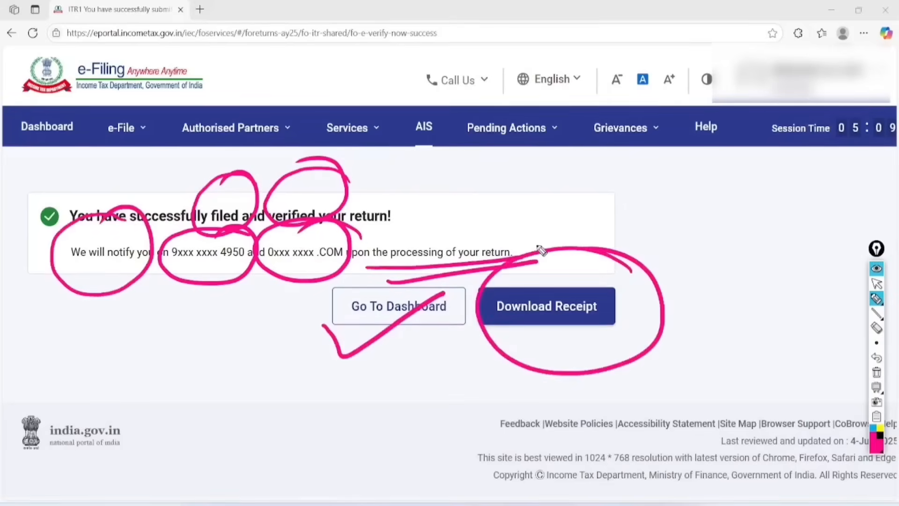
{"action": "left_click", "coordinate": [876, 372]}
{"action": "left_click", "coordinate": [877, 284]}
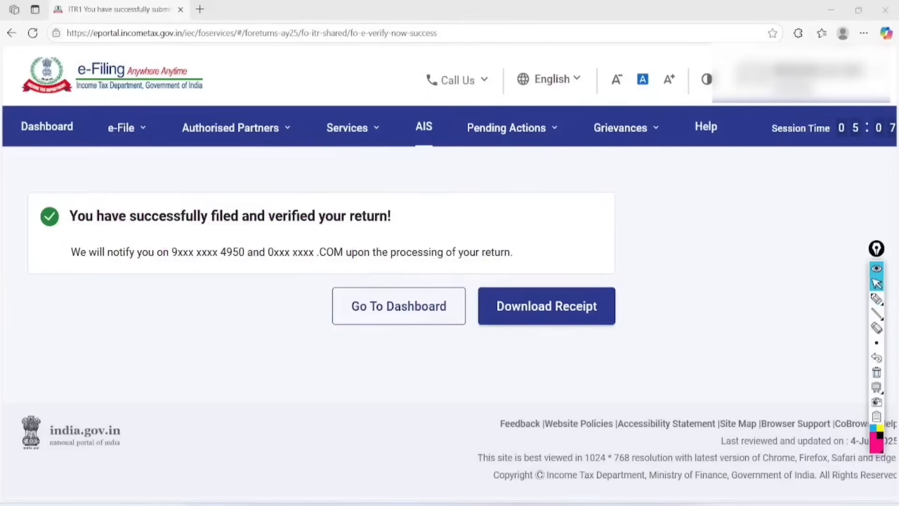
Download the filed return's receipt and open the Indian Income Tax Return Acknowledgement.
{"action": "left_click", "coordinate": [546, 306]}
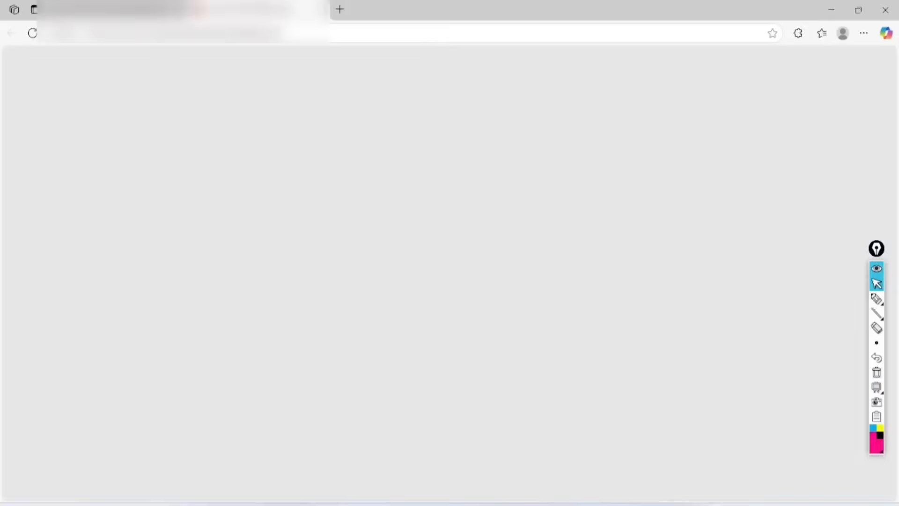
{"action": "left_click", "coordinate": [658, 96]}
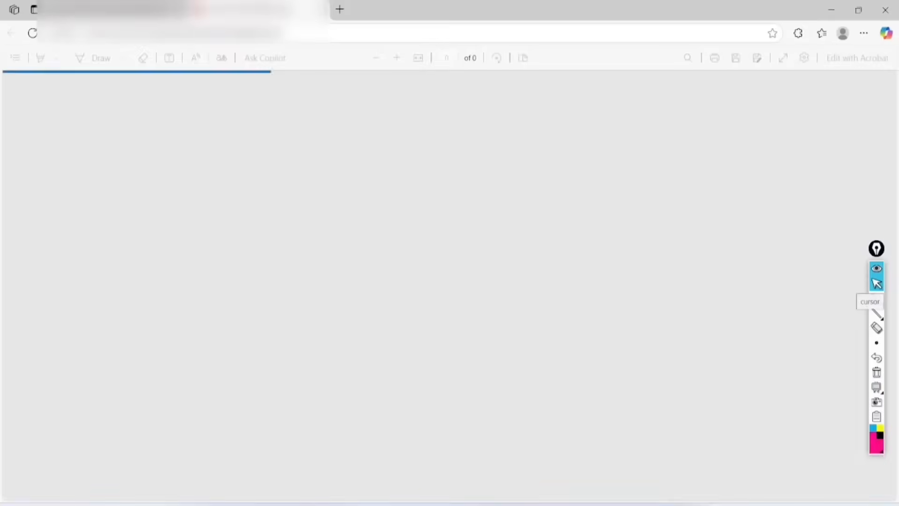
{"action": "scroll", "coordinate": [445, 262], "scroll_direction": "up", "scroll_amount": 2}
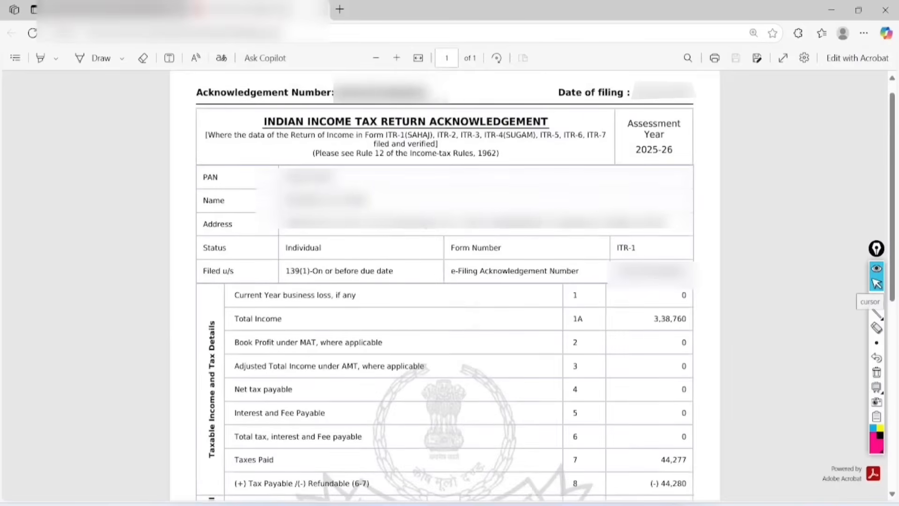
Circle the assessment year, the acknowledgement number with total income, and the taxes paid and refundable amounts in pink ink, and clear the ink.
{"action": "left_click", "coordinate": [877, 299]}
{"action": "left_click", "coordinate": [877, 300]}
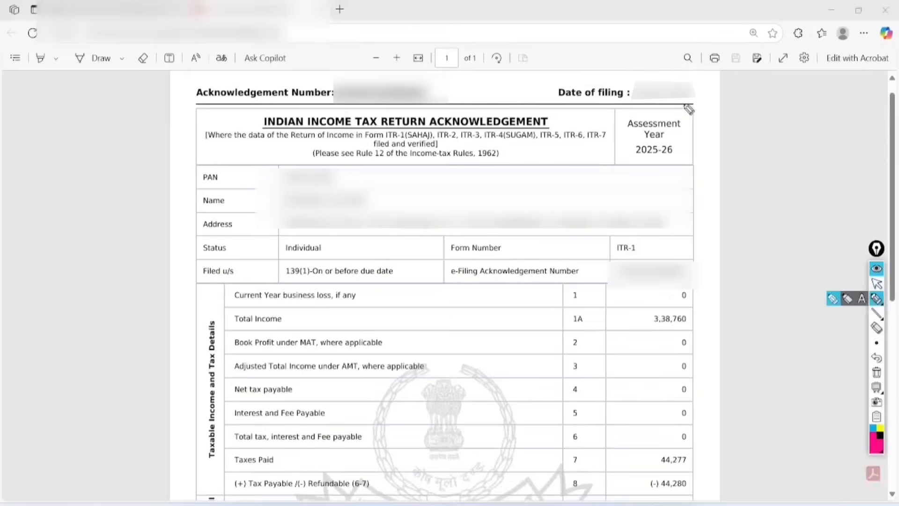
{"action": "mouse_move", "coordinate": [685, 97]}
{"action": "left_mouse_down"}
{"action": "mouse_move", "coordinate": [594, 133]}
{"action": "mouse_move", "coordinate": [638, 73]}
{"action": "mouse_move", "coordinate": [679, 79]}
{"action": "mouse_move", "coordinate": [628, 91]}
{"action": "left_mouse_up"}
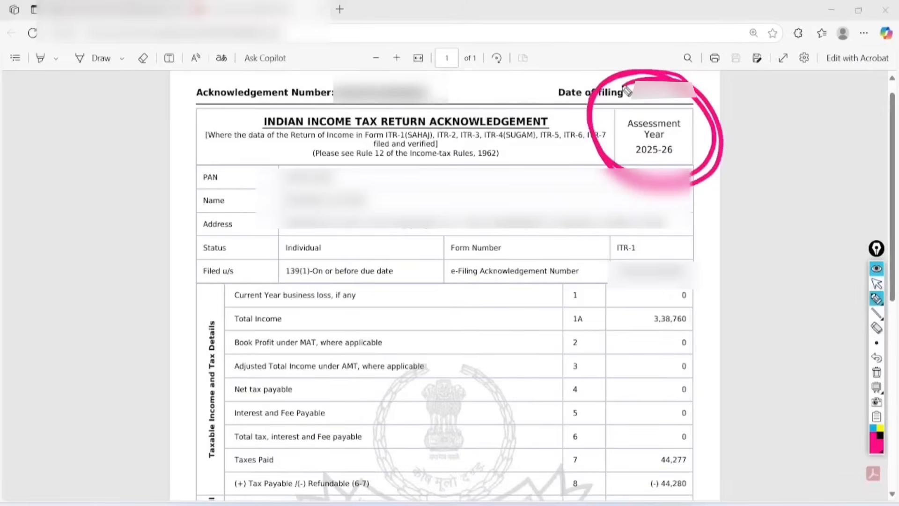
{"action": "mouse_move", "coordinate": [702, 269]}
{"action": "left_mouse_down"}
{"action": "mouse_move", "coordinate": [649, 259]}
{"action": "mouse_move", "coordinate": [662, 252]}
{"action": "mouse_move", "coordinate": [656, 246]}
{"action": "left_mouse_up"}
{"action": "mouse_move", "coordinate": [698, 427]}
{"action": "left_mouse_down"}
{"action": "mouse_move", "coordinate": [623, 456]}
{"action": "mouse_move", "coordinate": [672, 411]}
{"action": "left_mouse_up"}
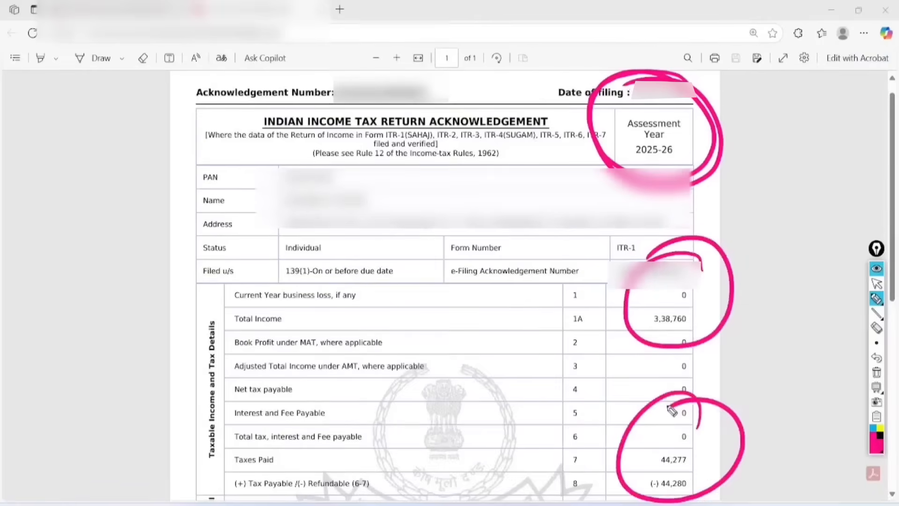
{"action": "mouse_move", "coordinate": [75, 224]}
{"action": "left_mouse_down"}
{"action": "mouse_move", "coordinate": [73, 206]}
{"action": "mouse_move", "coordinate": [106, 161]}
{"action": "mouse_move", "coordinate": [139, 173]}
{"action": "mouse_move", "coordinate": [123, 206]}
{"action": "mouse_move", "coordinate": [156, 181]}
{"action": "mouse_move", "coordinate": [136, 281]}
{"action": "mouse_move", "coordinate": [175, 259]}
{"action": "mouse_move", "coordinate": [187, 222]}
{"action": "mouse_move", "coordinate": [194, 250]}
{"action": "left_mouse_up"}
{"action": "left_click", "coordinate": [876, 372]}
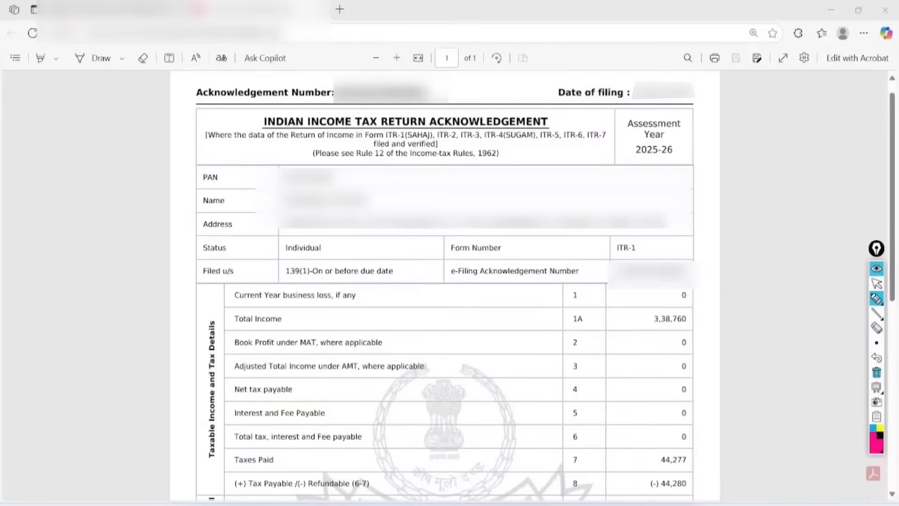
Handwrite the contact phone number in pink ink in the blank margin beside the acknowledgement, underline it twice and circle it.
{"action": "mouse_move", "coordinate": [41, 136]}
{"action": "left_mouse_down"}
{"action": "mouse_move", "coordinate": [44, 175]}
{"action": "mouse_move", "coordinate": [78, 125]}
{"action": "mouse_move", "coordinate": [133, 112]}
{"action": "mouse_move", "coordinate": [121, 94]}
{"action": "left_mouse_up"}
{"action": "left_click_drag", "start_coordinate": [69, 169], "coordinate": [71, 186]}
{"action": "left_click_drag", "start_coordinate": [77, 169], "coordinate": [82, 209]}
{"action": "mouse_move", "coordinate": [79, 174]}
{"action": "left_mouse_down"}
{"action": "mouse_move", "coordinate": [98, 180]}
{"action": "mouse_move", "coordinate": [114, 156]}
{"action": "mouse_move", "coordinate": [145, 140]}
{"action": "mouse_move", "coordinate": [80, 215]}
{"action": "mouse_move", "coordinate": [167, 149]}
{"action": "left_mouse_up"}
{"action": "left_click_drag", "start_coordinate": [84, 236], "coordinate": [168, 171]}
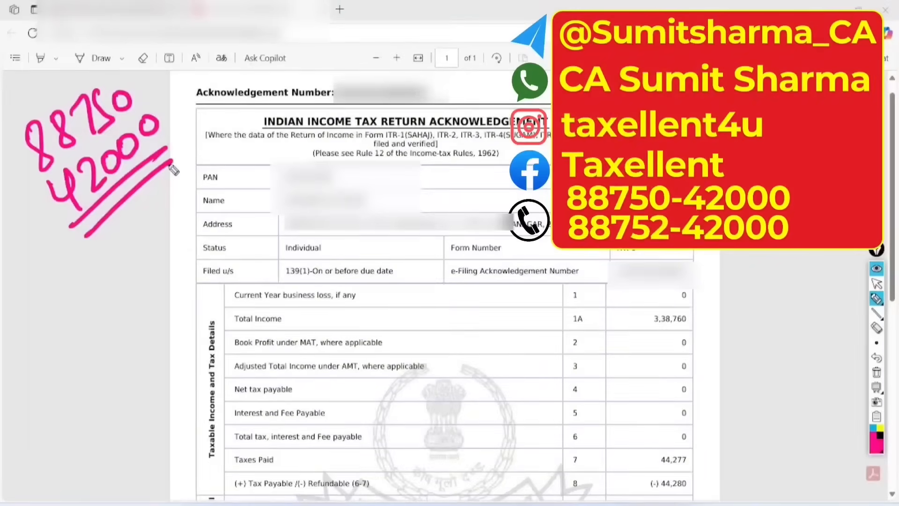
{"action": "mouse_move", "coordinate": [115, 47]}
{"action": "left_mouse_down"}
{"action": "mouse_move", "coordinate": [160, 261]}
{"action": "mouse_move", "coordinate": [104, 70]}
{"action": "left_mouse_up"}
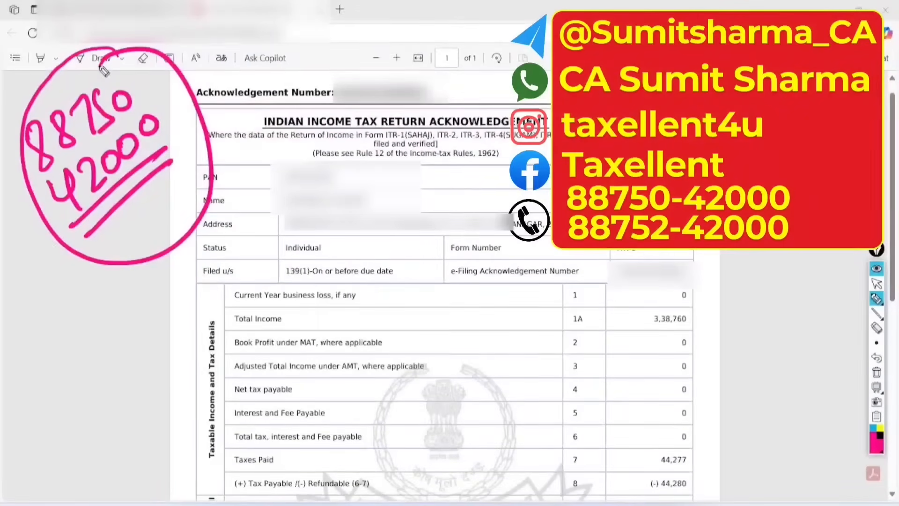
Handwrite "Like" in pink ink over the acknowledgement's PAN and name rows and underline it twice.
{"action": "mouse_move", "coordinate": [436, 157]}
{"action": "left_mouse_down"}
{"action": "mouse_move", "coordinate": [444, 200]}
{"action": "mouse_move", "coordinate": [514, 140]}
{"action": "left_mouse_up"}
{"action": "left_click_drag", "start_coordinate": [458, 207], "coordinate": [533, 168]}
{"action": "left_click_drag", "start_coordinate": [476, 212], "coordinate": [500, 198]}
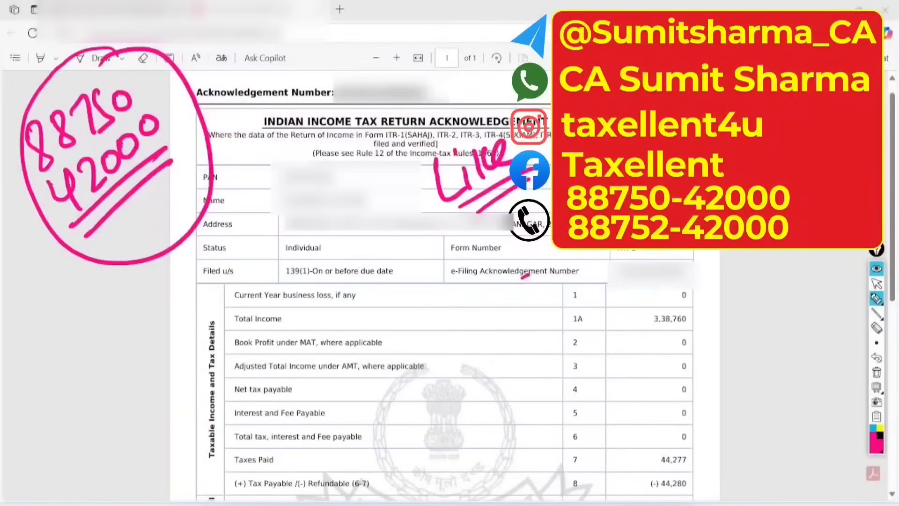